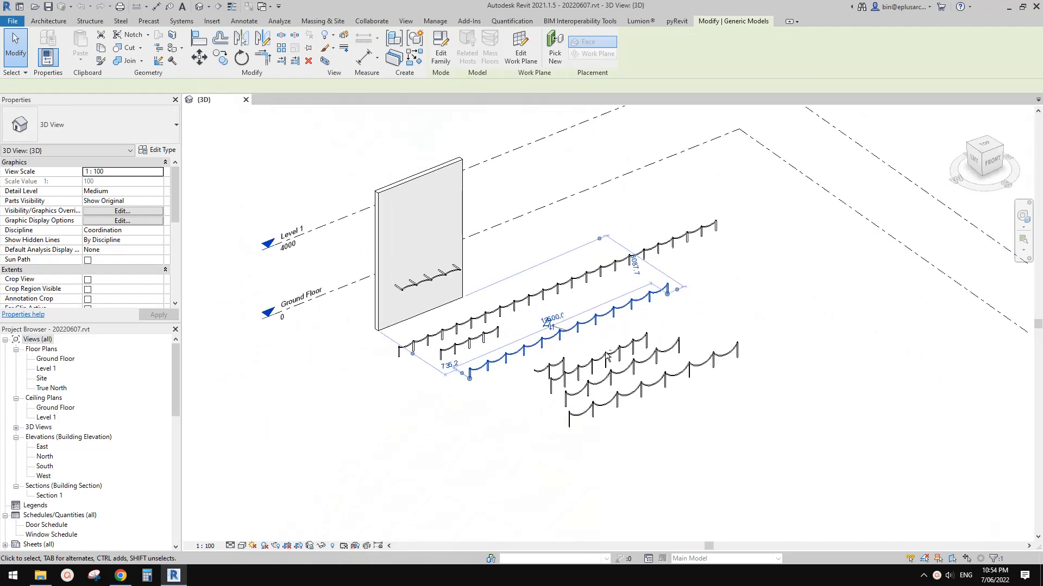
Place another instance of the line-based rope barrier family, about 4900 mm long, between the two longest rows on the Ground Floor
{"action": "scroll", "coordinate": [568, 342], "scroll_direction": "up", "scroll_amount": 5}
{"action": "middle_click_drag", "start_coordinate": [559, 342], "coordinate": [615, 358]}
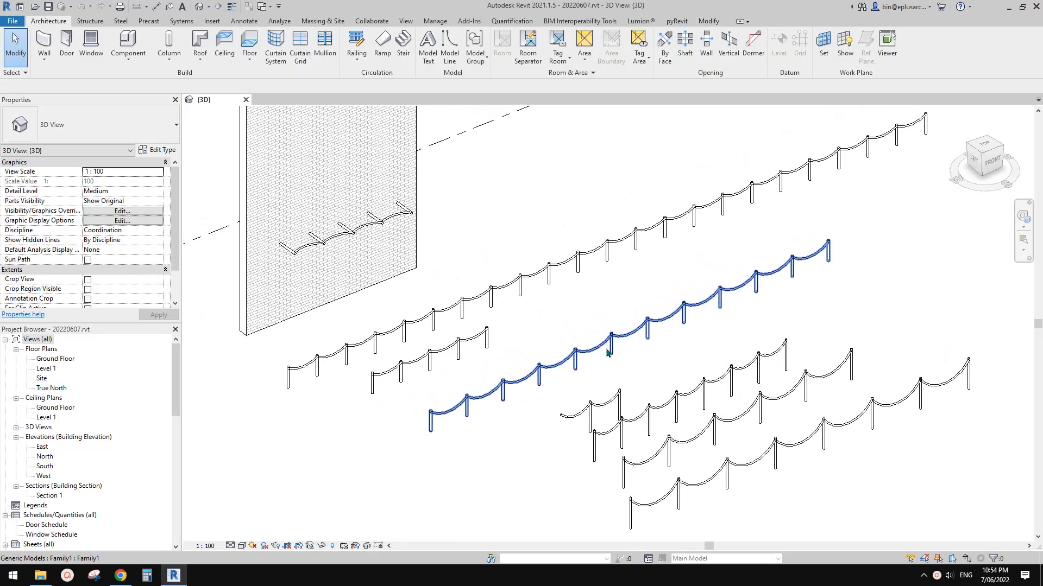
{"action": "left_click", "coordinate": [494, 293]}
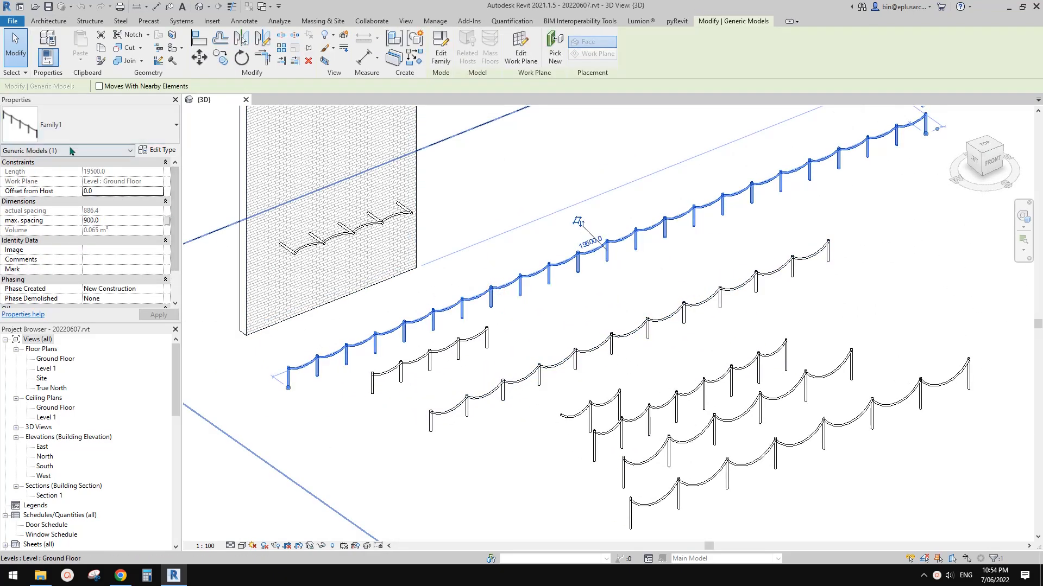
{"action": "middle_click_drag", "start_coordinate": [566, 295], "coordinate": [568, 308]}
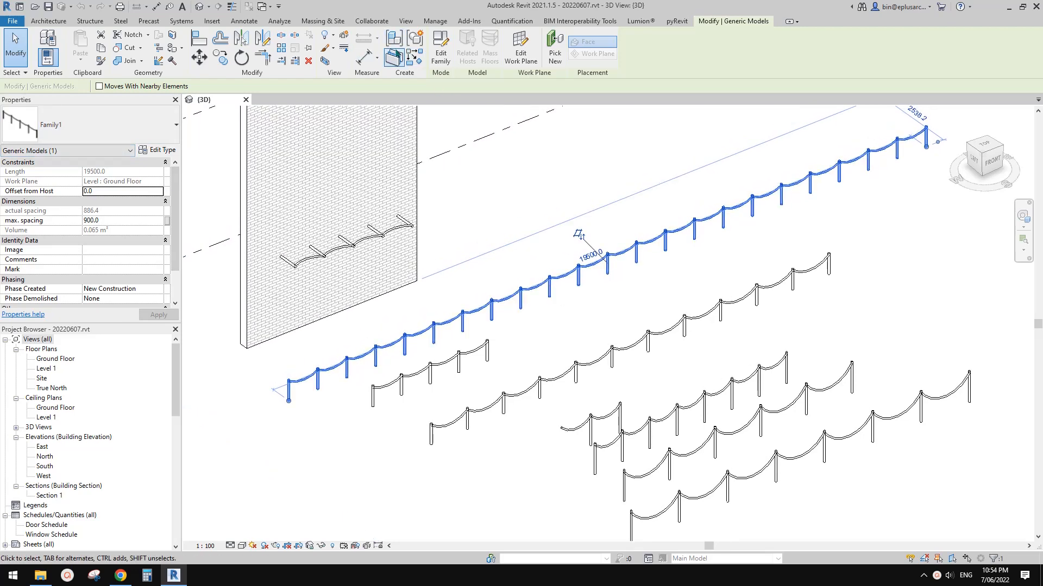
{"action": "left_click", "coordinate": [412, 63]}
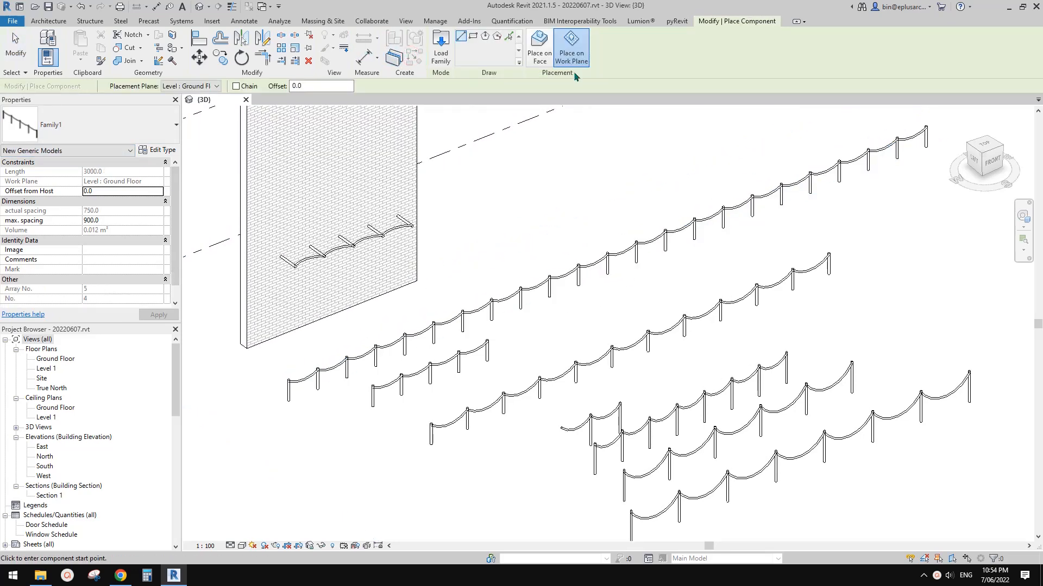
{"action": "left_click", "coordinate": [549, 320]}
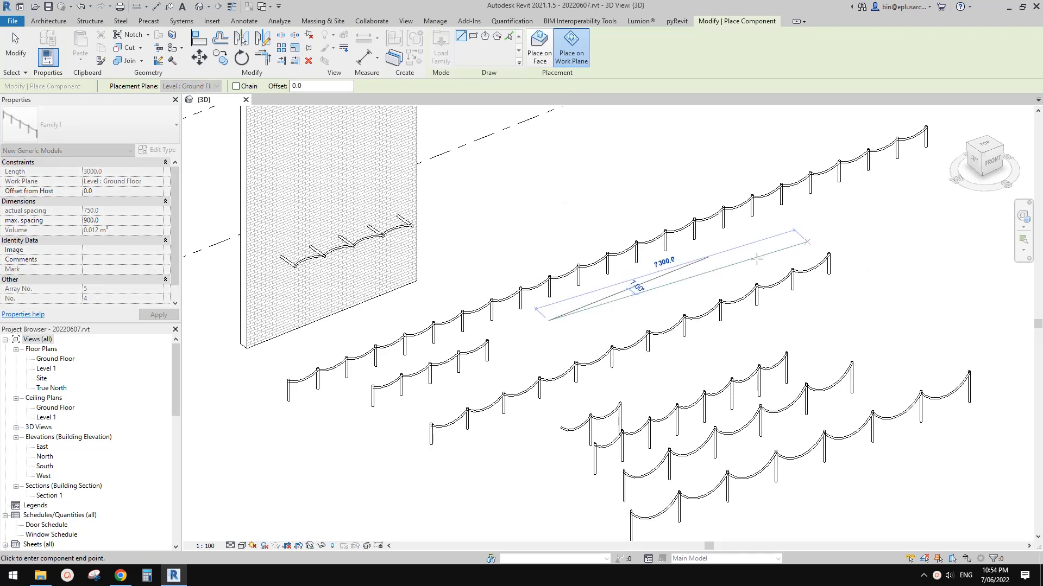
{"action": "left_click", "coordinate": [725, 269]}
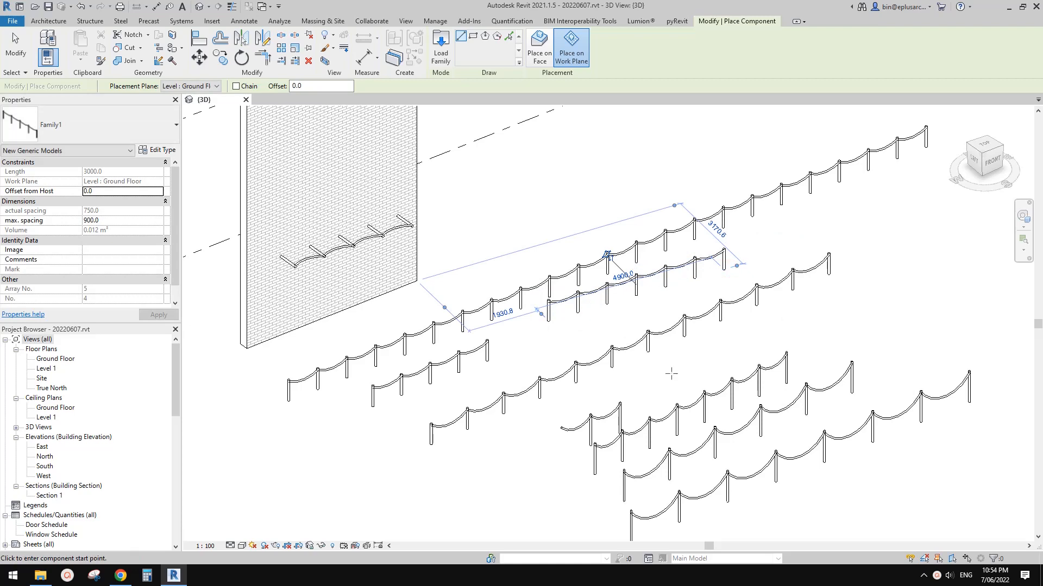
{"action": "middle_click_drag", "start_coordinate": [671, 374], "coordinate": [671, 330]}
{"action": "key", "text": "Escape"}
Examine the NEW 2 railing and its type properties
{"action": "scroll", "coordinate": [699, 363], "scroll_direction": "up", "scroll_amount": 4}
{"action": "left_click", "coordinate": [698, 364]}
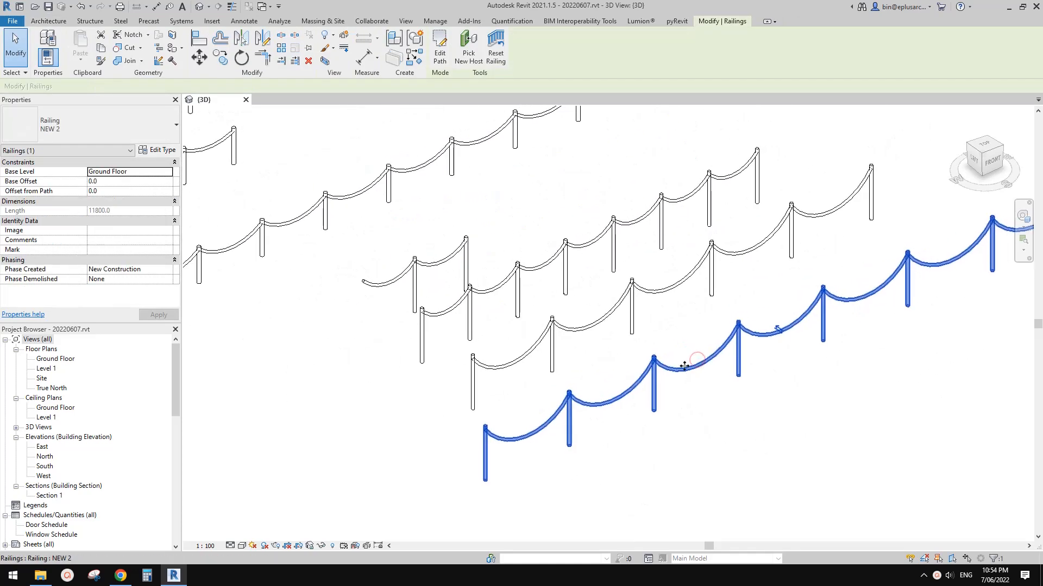
{"action": "middle_click_drag", "start_coordinate": [687, 366], "coordinate": [682, 368]}
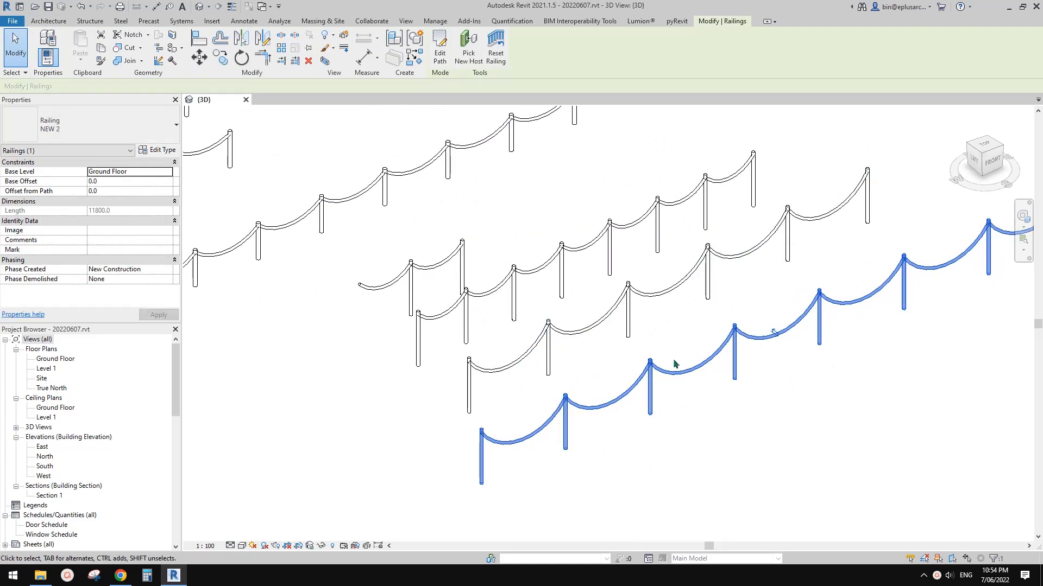
{"action": "scroll", "coordinate": [706, 372], "scroll_direction": "down", "scroll_amount": 2}
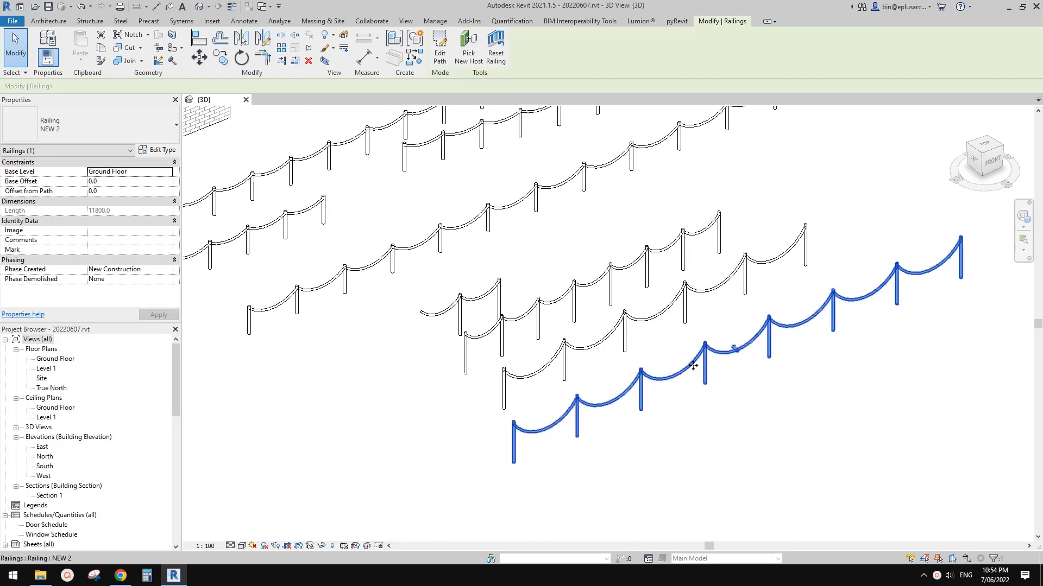
{"action": "scroll", "coordinate": [696, 364], "scroll_direction": "up", "scroll_amount": 2}
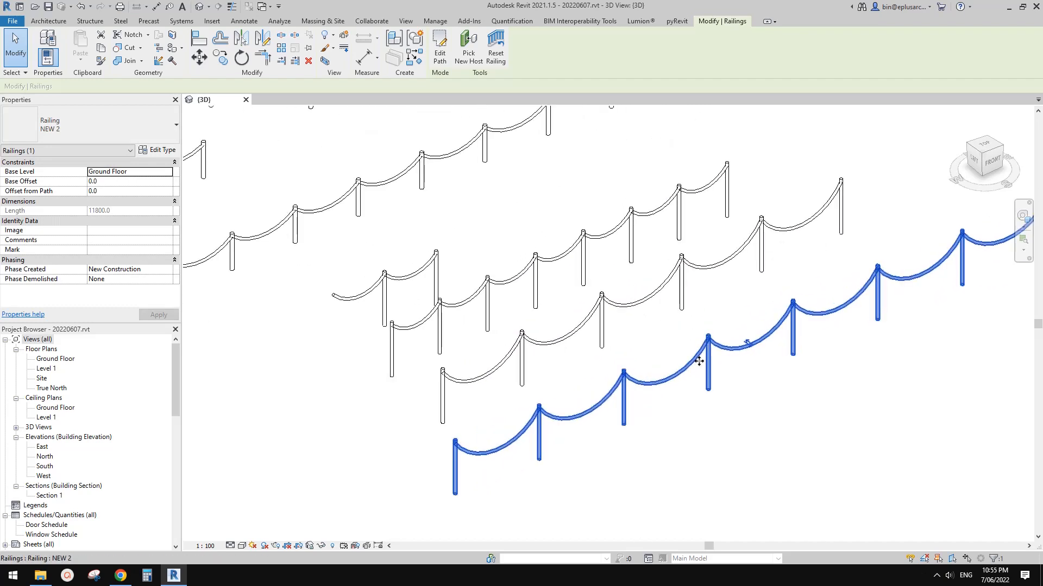
{"action": "scroll", "coordinate": [703, 359], "scroll_direction": "down", "scroll_amount": 2}
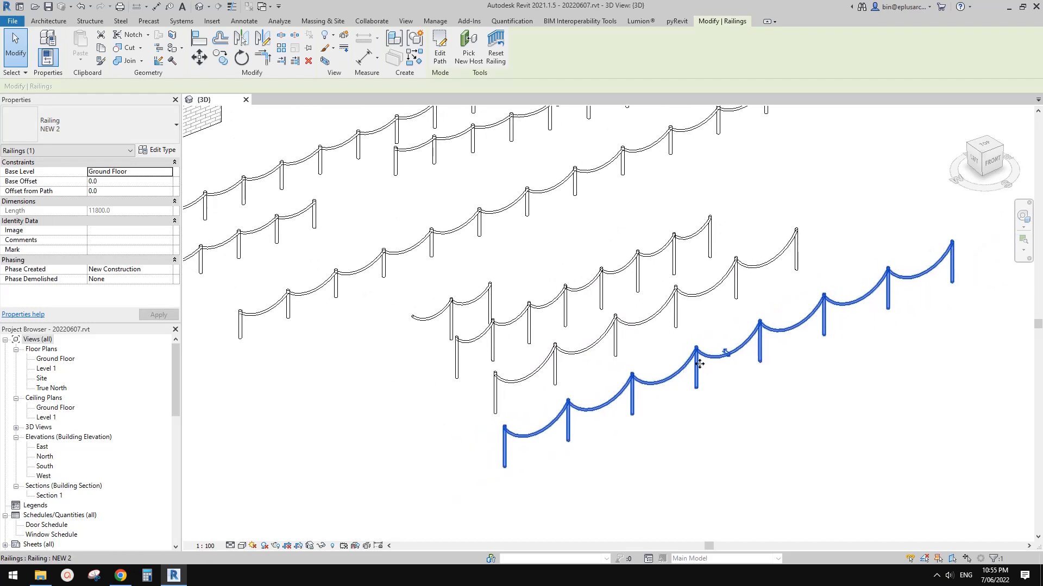
{"action": "left_click", "coordinate": [157, 150]}
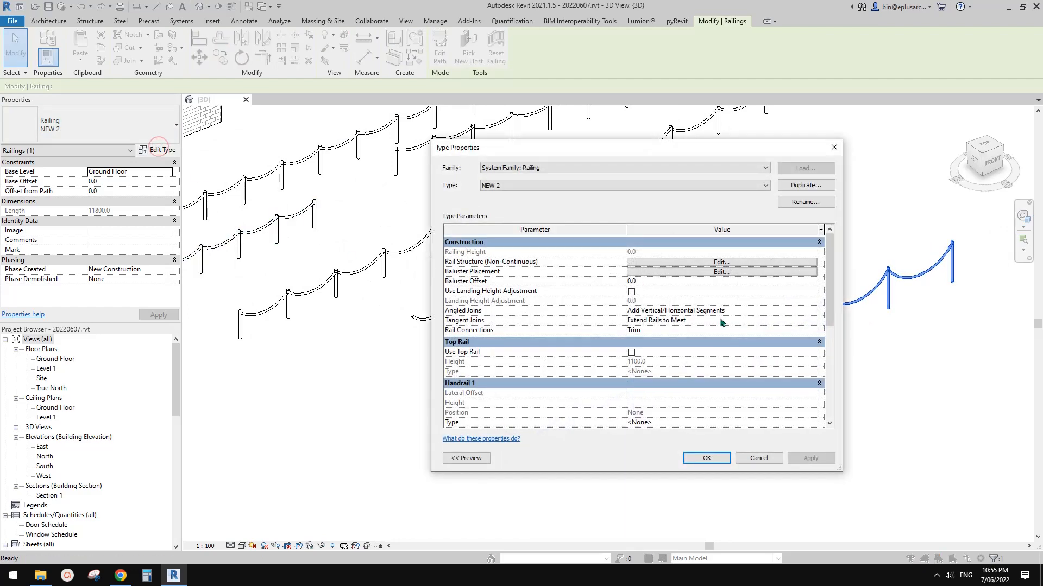
{"action": "key", "text": "Escape"}
{"action": "key", "text": "Escape"}
Close the 20220607.rvt project without saving its changes
{"action": "middle_click_drag", "start_coordinate": [656, 294], "coordinate": [712, 312]}
{"action": "scroll", "coordinate": [726, 321], "scroll_direction": "down", "scroll_amount": 1}
{"action": "middle_click_drag", "start_coordinate": [646, 320], "coordinate": [678, 348]}
{"action": "left_click", "coordinate": [246, 99]}
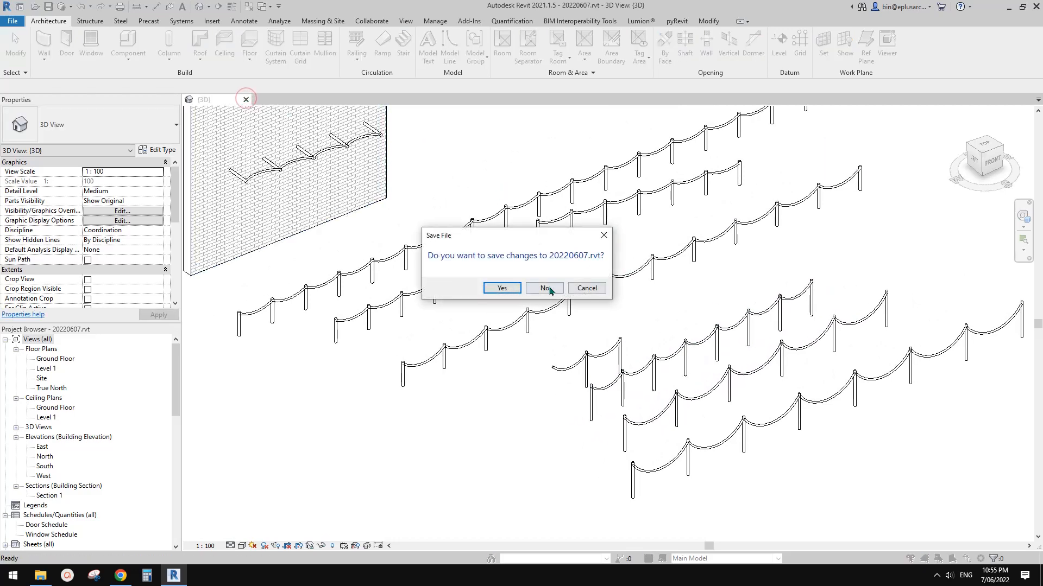
{"action": "left_click", "coordinate": [549, 286]}
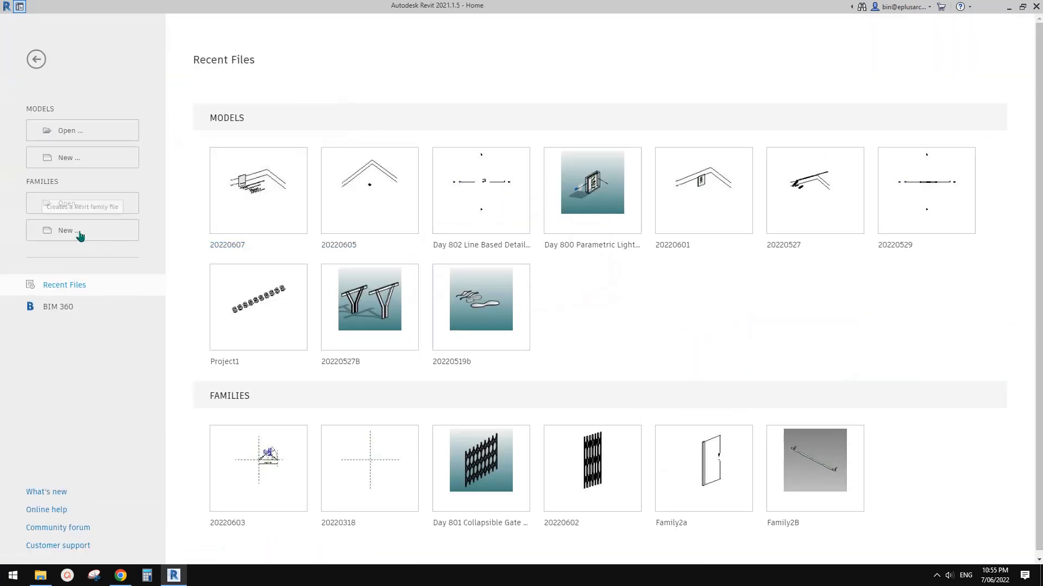
Create a new family from the Metric Generic Model line based.rft template
{"action": "left_click", "coordinate": [80, 236]}
{"action": "left_click", "coordinate": [551, 227]}
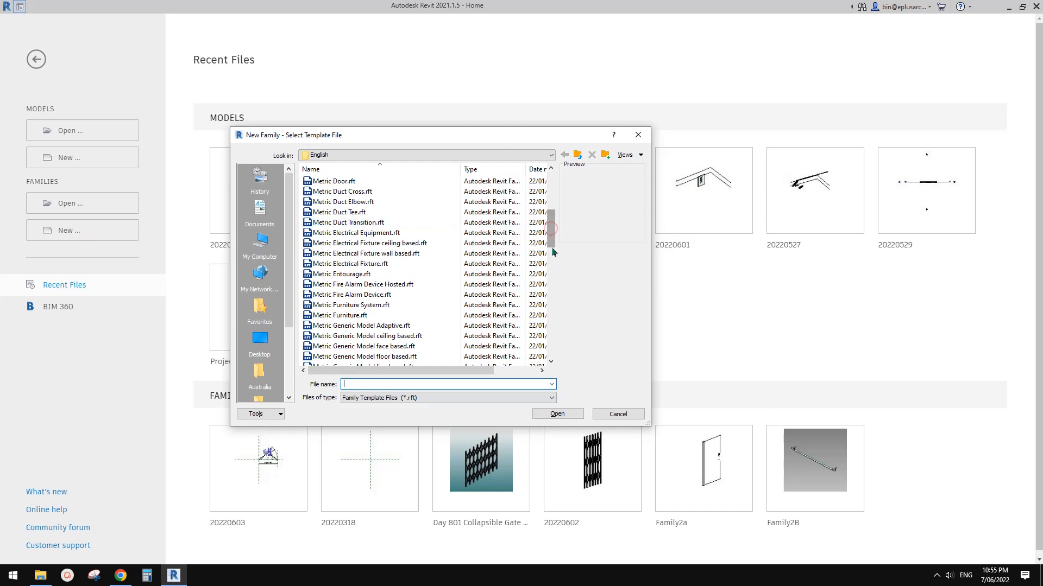
{"action": "left_click", "coordinate": [552, 252]}
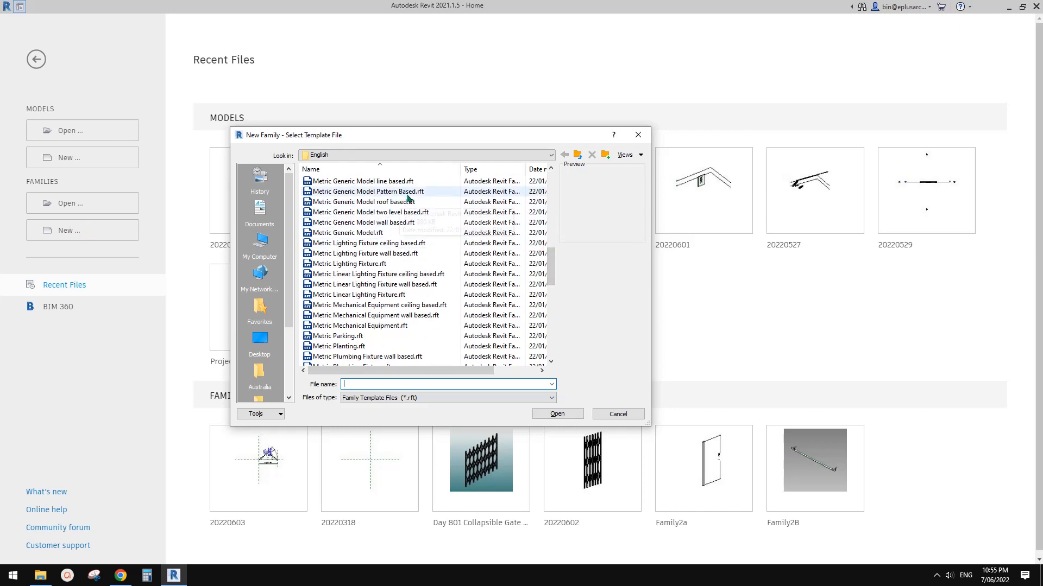
{"action": "left_click", "coordinate": [396, 183]}
{"action": "left_click", "coordinate": [559, 414]}
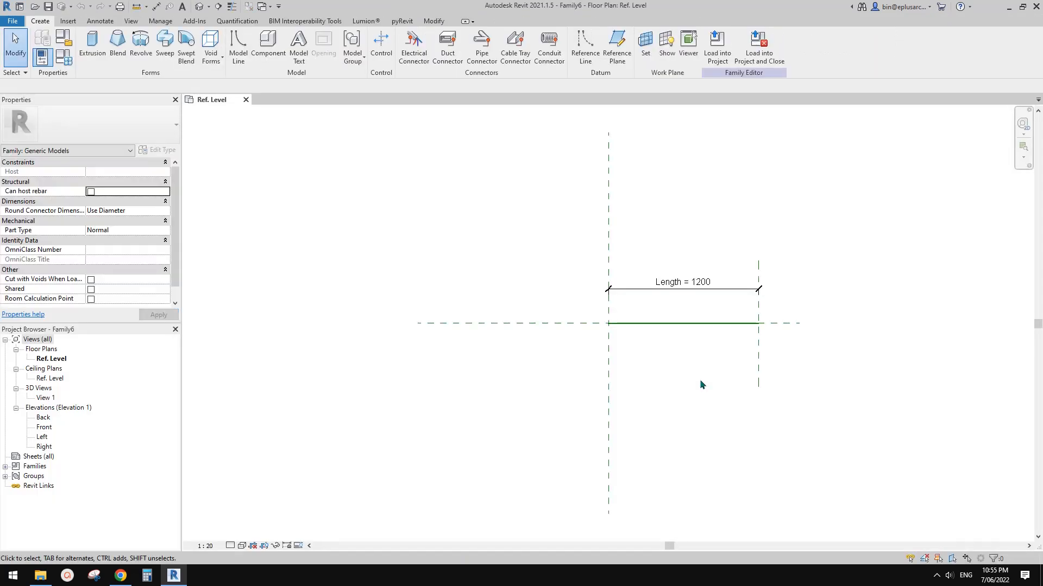
{"action": "middle_click_drag", "start_coordinate": [513, 243], "coordinate": [468, 239]}
{"action": "middle_click_drag", "start_coordinate": [613, 359], "coordinate": [593, 364]}
{"action": "scroll", "coordinate": [616, 302], "scroll_direction": "up", "scroll_amount": 3}
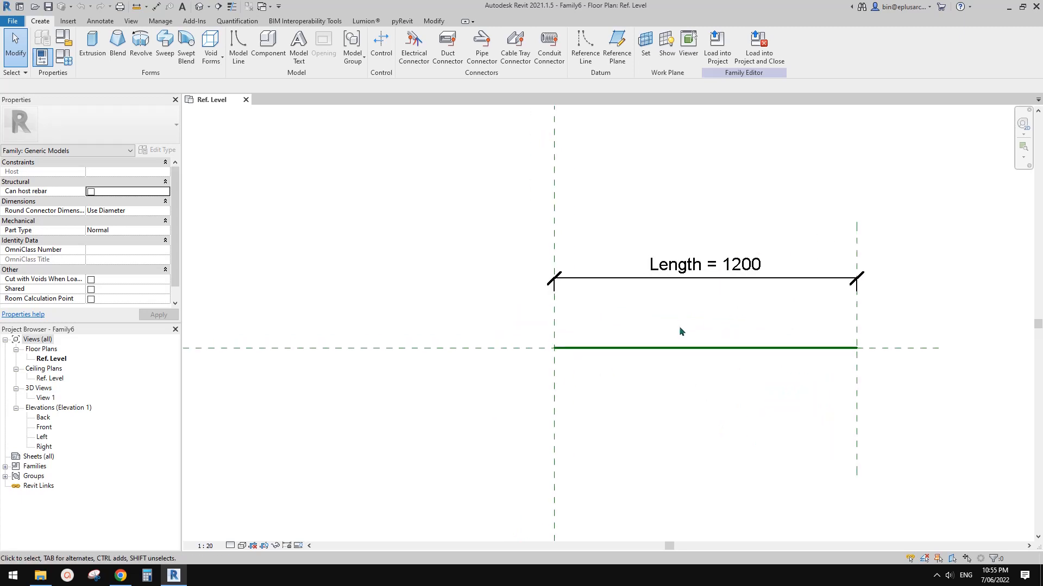
{"action": "middle_click_drag", "start_coordinate": [680, 330], "coordinate": [646, 320]}
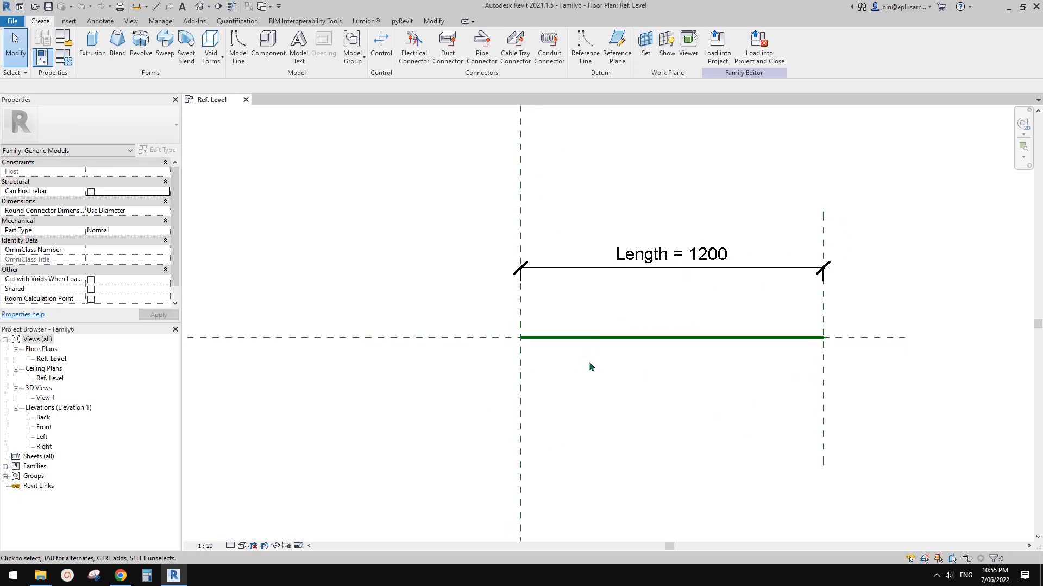
{"action": "scroll", "coordinate": [577, 344], "scroll_direction": "up", "scroll_amount": 1}
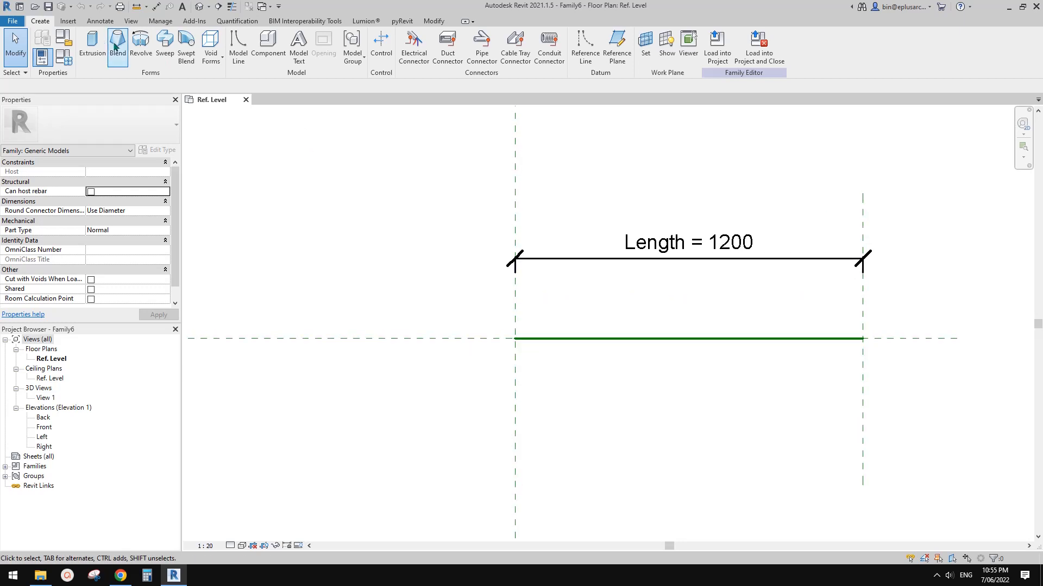
Create a second new family from the Metric Generic Model.rft template
{"action": "left_click", "coordinate": [13, 21]}
{"action": "mouse_move", "coordinate": [71, 65]}
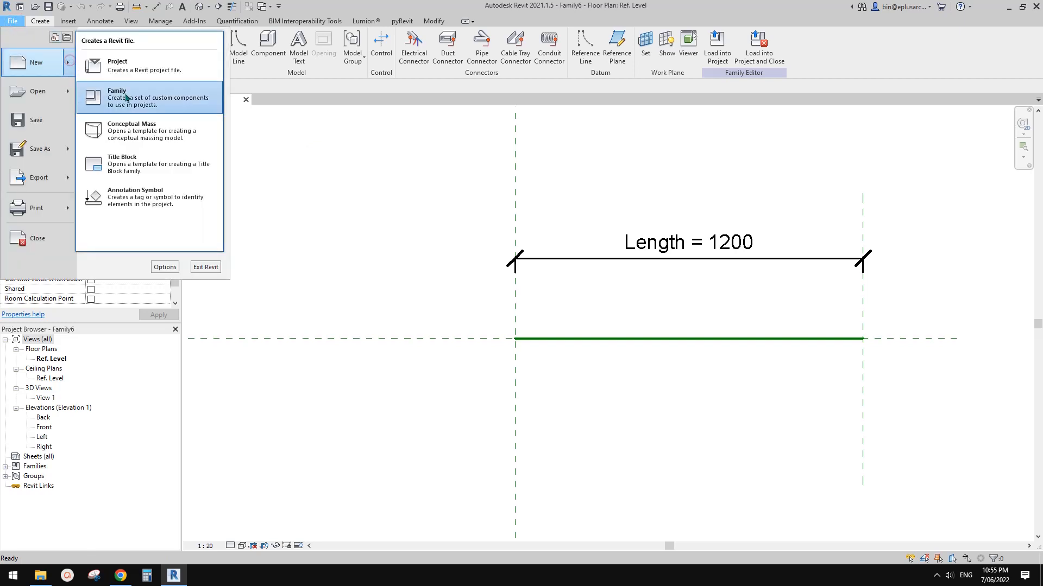
{"action": "left_click", "coordinate": [117, 97]}
{"action": "left_click_drag", "start_coordinate": [551, 234], "coordinate": [551, 270]}
{"action": "left_click", "coordinate": [350, 234]}
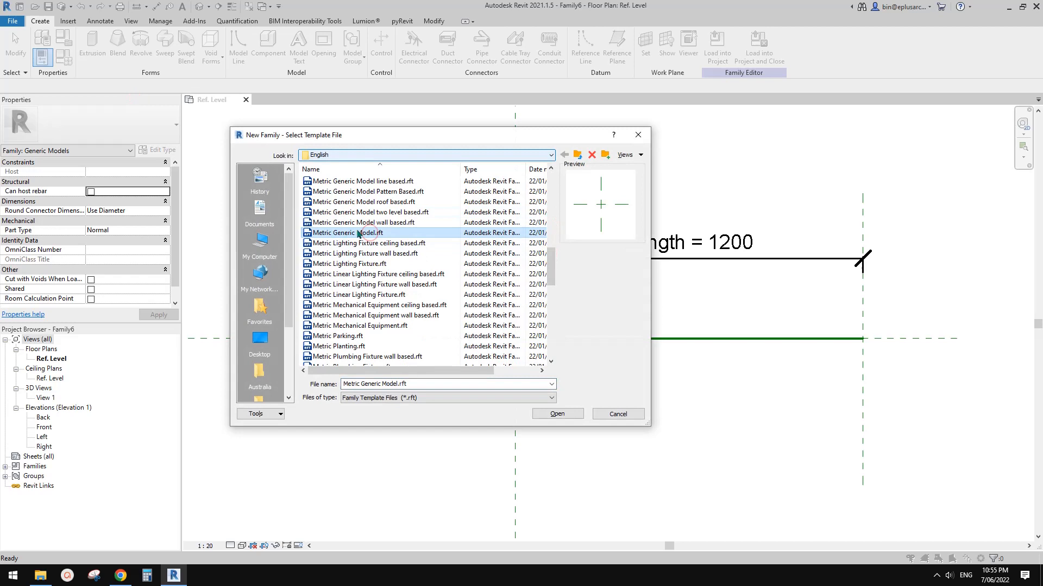
{"action": "left_click", "coordinate": [558, 413]}
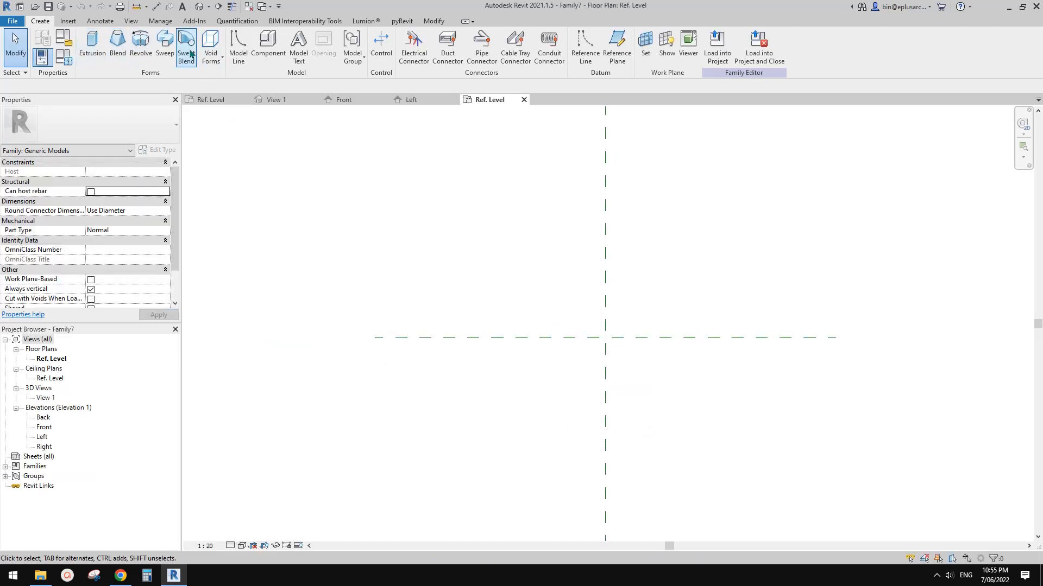
Start an extrusion and sketch a circle of 25 mm radius centred on the intersection of the reference planes
{"action": "left_click", "coordinate": [101, 55]}
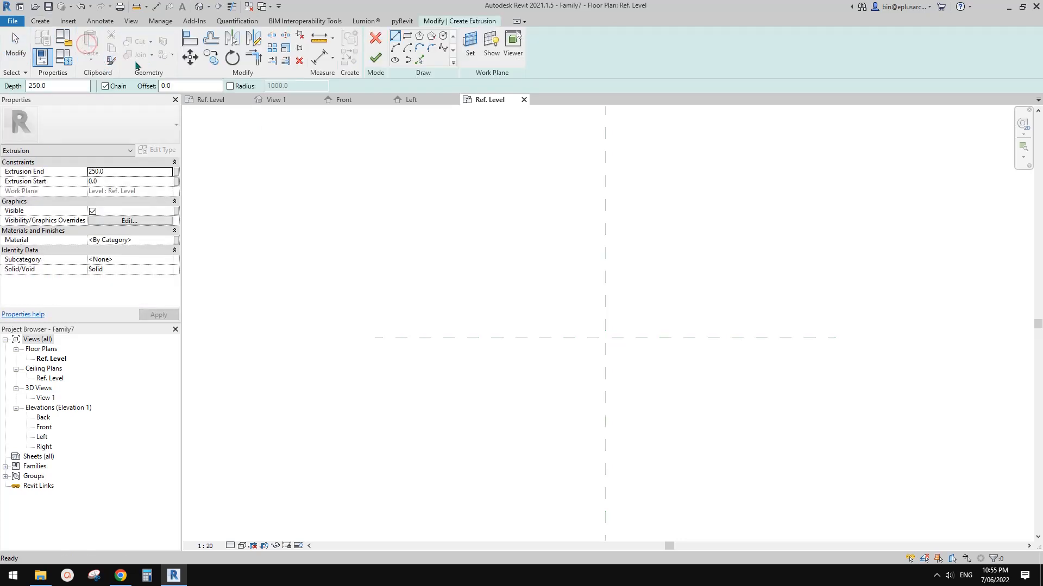
{"action": "left_click", "coordinate": [443, 36]}
{"action": "left_click", "coordinate": [605, 337]}
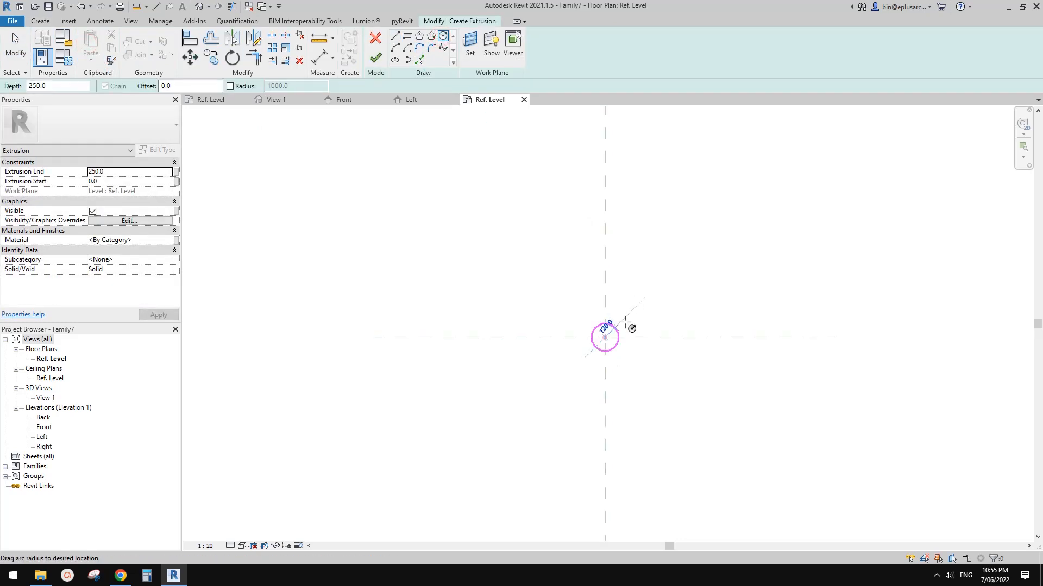
{"action": "left_click", "coordinate": [618, 319]}
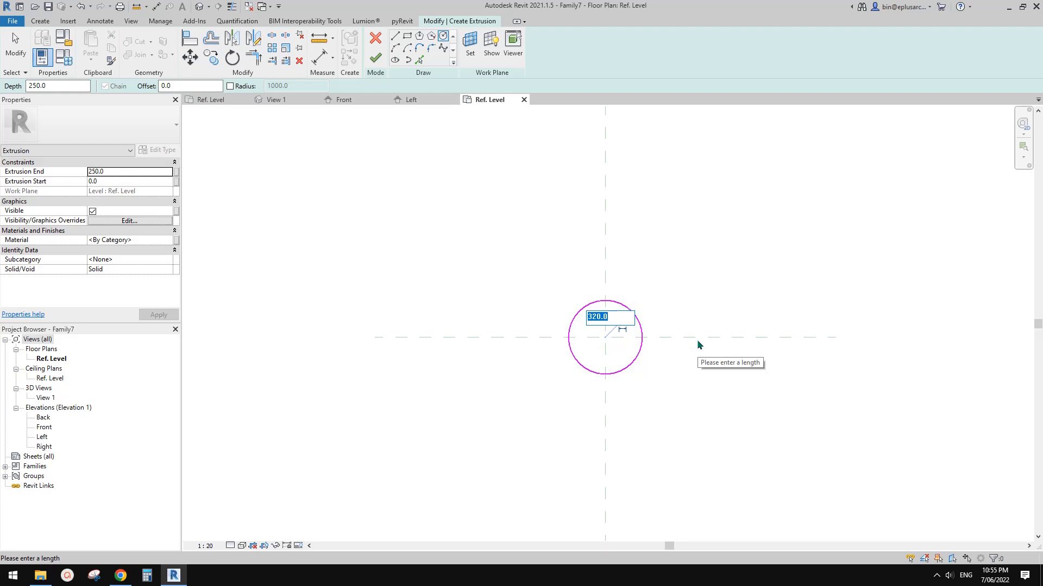
{"action": "type", "text": "250"}
{"action": "key", "text": "Return"}
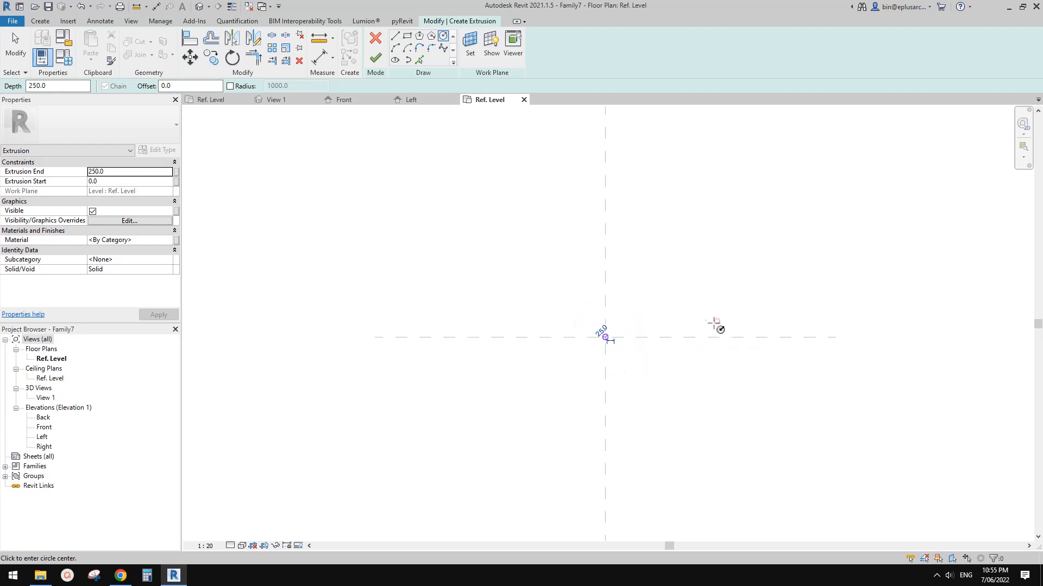
Set the sketched circle's radius to 30 mm and complete the extrusion with its end at 900 mm
{"action": "scroll", "coordinate": [609, 338], "scroll_direction": "up", "scroll_amount": 5}
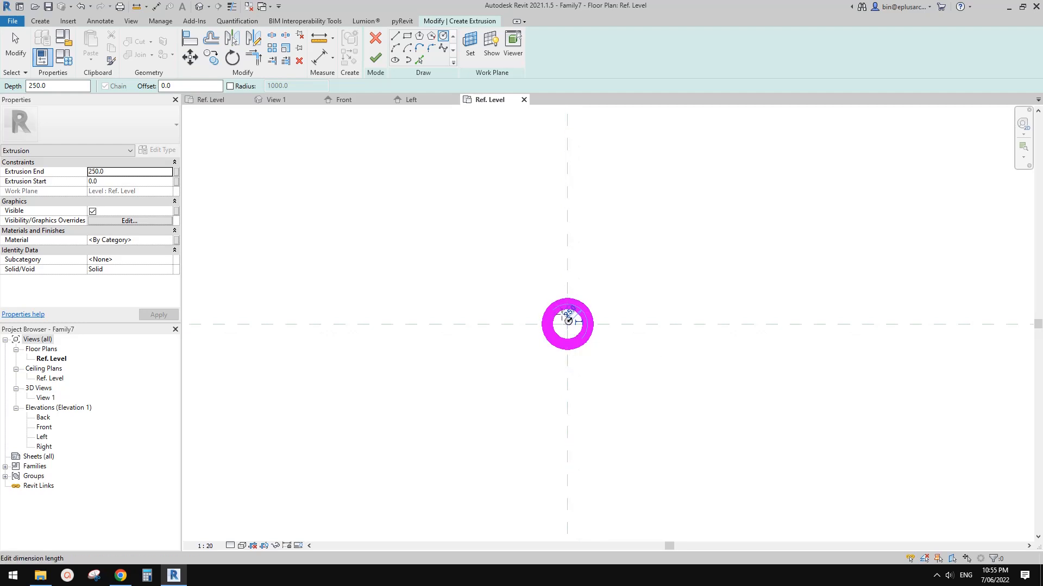
{"action": "left_click", "coordinate": [568, 324]}
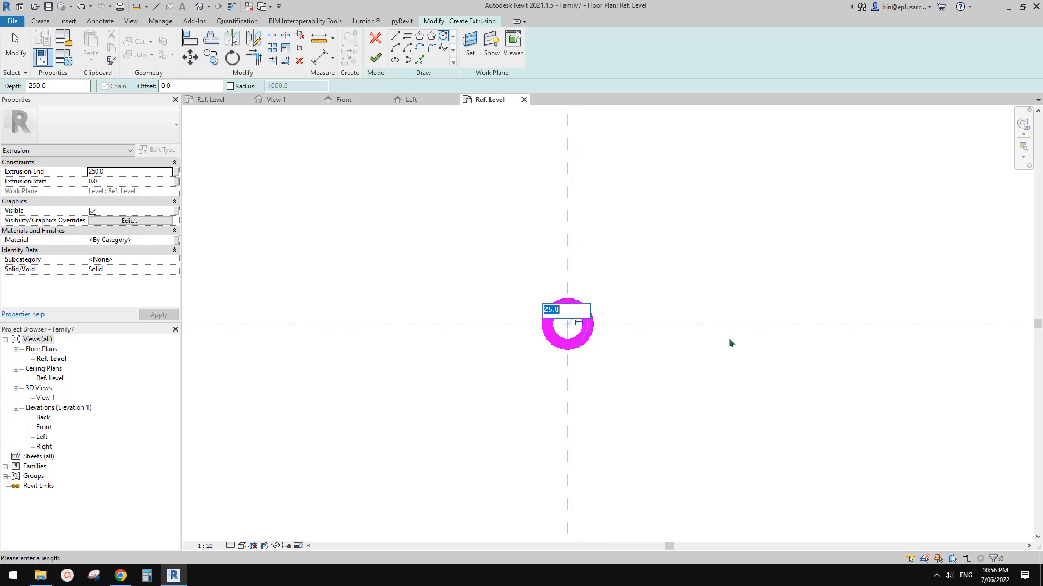
{"action": "type", "text": "30"}
{"action": "key", "text": "Return"}
{"action": "left_click", "coordinate": [371, 57]}
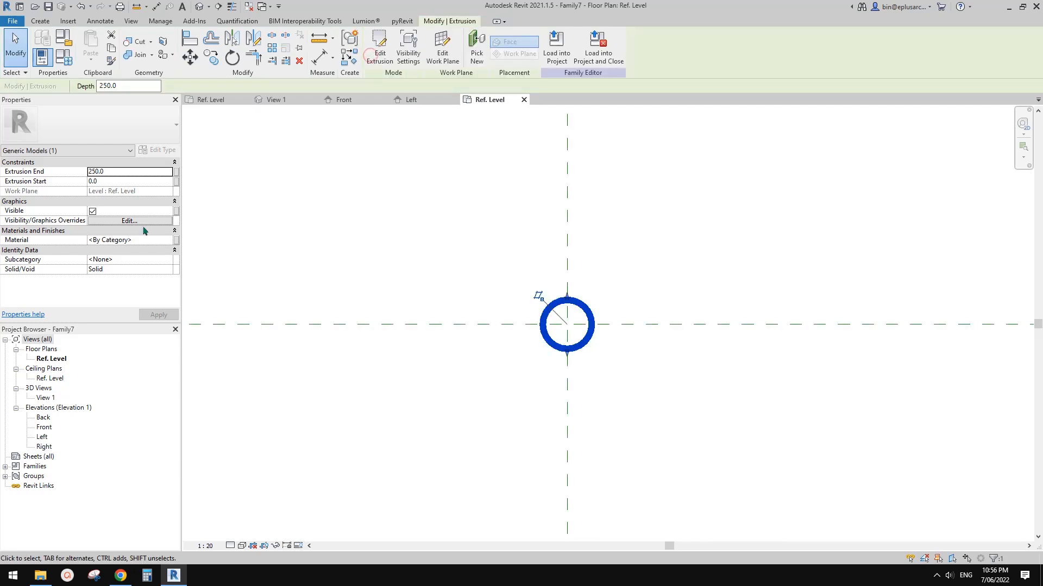
{"action": "left_click", "coordinate": [120, 172]}
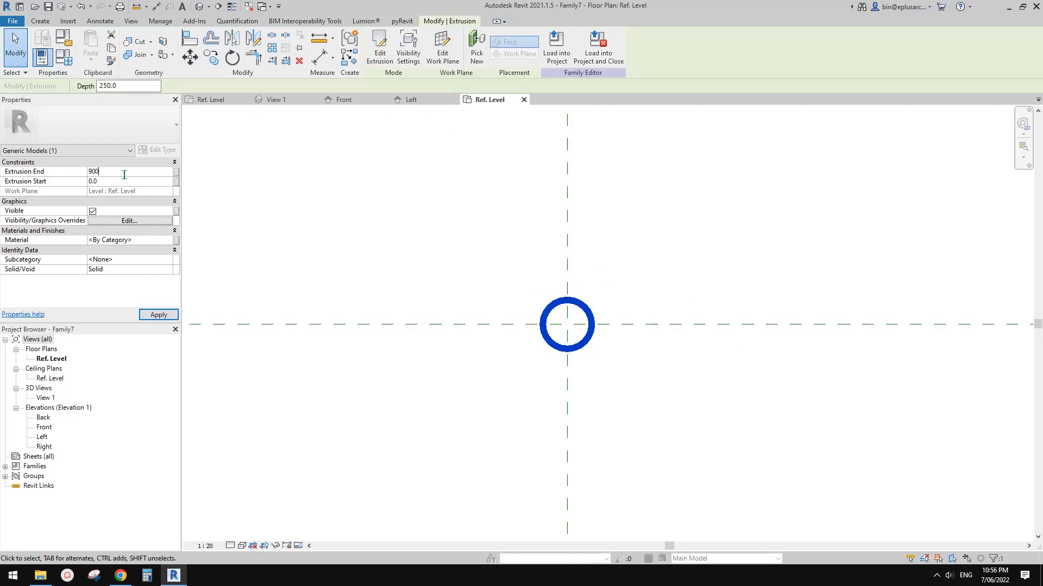
{"action": "key", "text": "Return"}
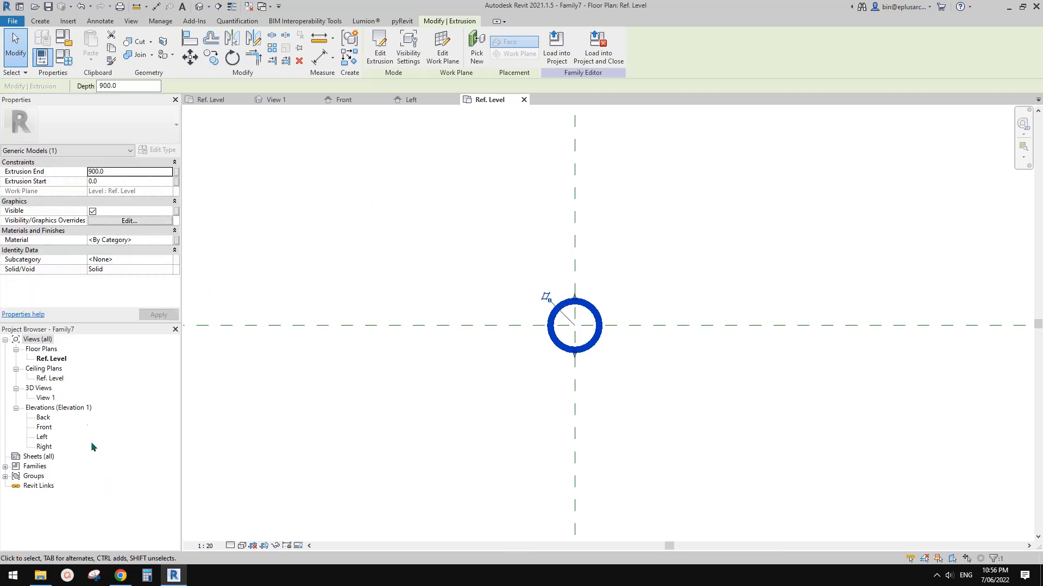
In the Front elevation, associate the post's Extrusion End with a new type parameter named H
{"action": "double_click", "coordinate": [44, 428]}
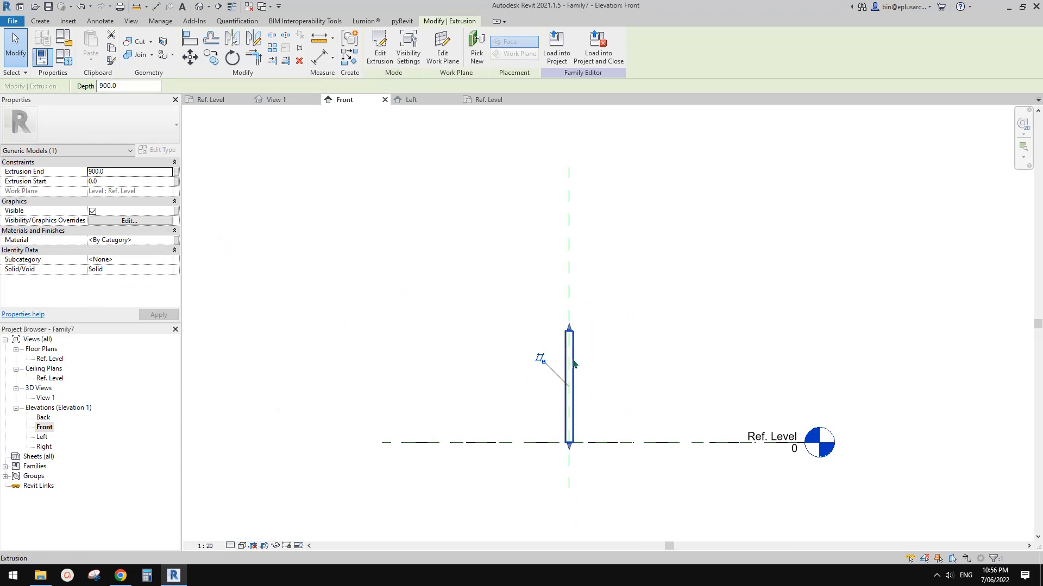
{"action": "left_click", "coordinate": [178, 173]}
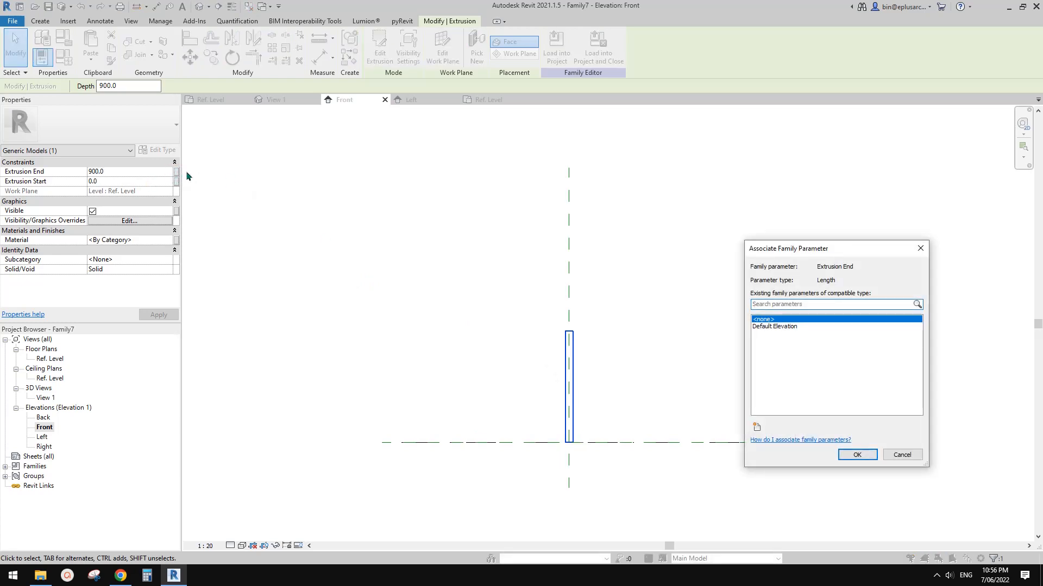
{"action": "left_click", "coordinate": [756, 427]}
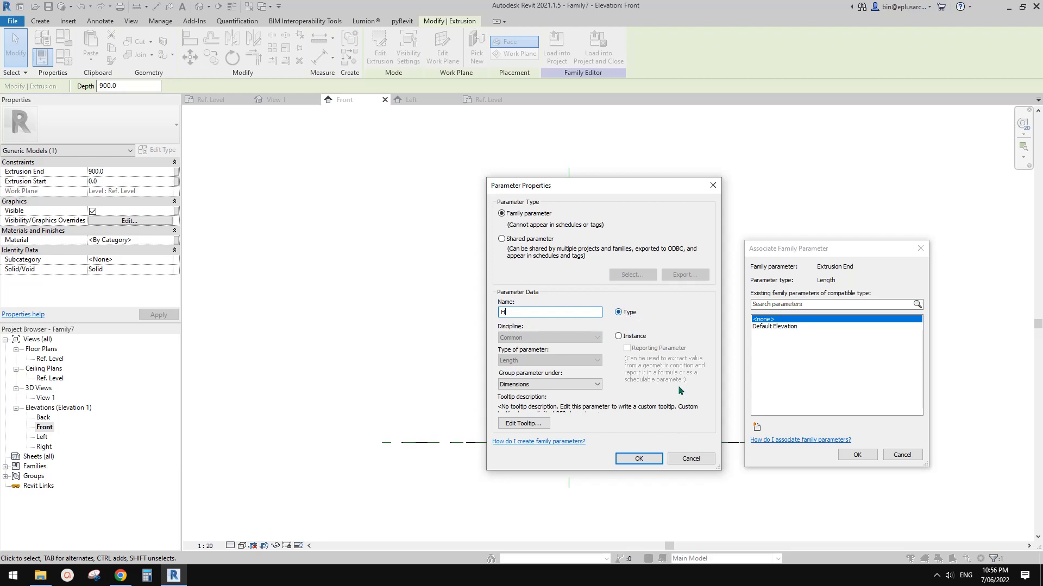
{"action": "left_click", "coordinate": [652, 460]}
{"action": "left_click", "coordinate": [871, 455]}
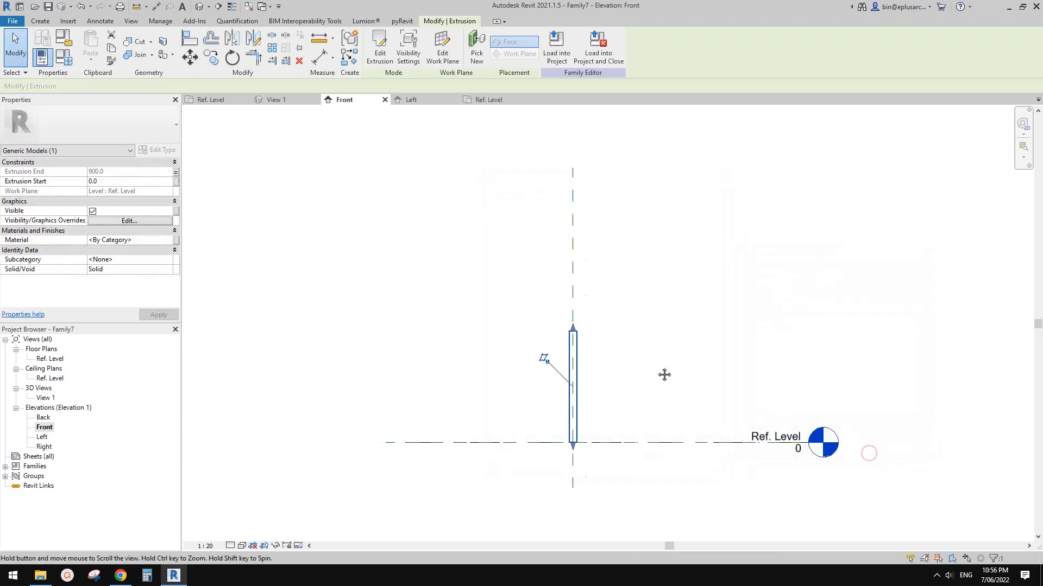
{"action": "middle_click_drag", "start_coordinate": [576, 347], "coordinate": [613, 349]}
{"action": "left_click", "coordinate": [582, 339]}
{"action": "scroll", "coordinate": [582, 338], "scroll_direction": "up", "scroll_amount": 1}
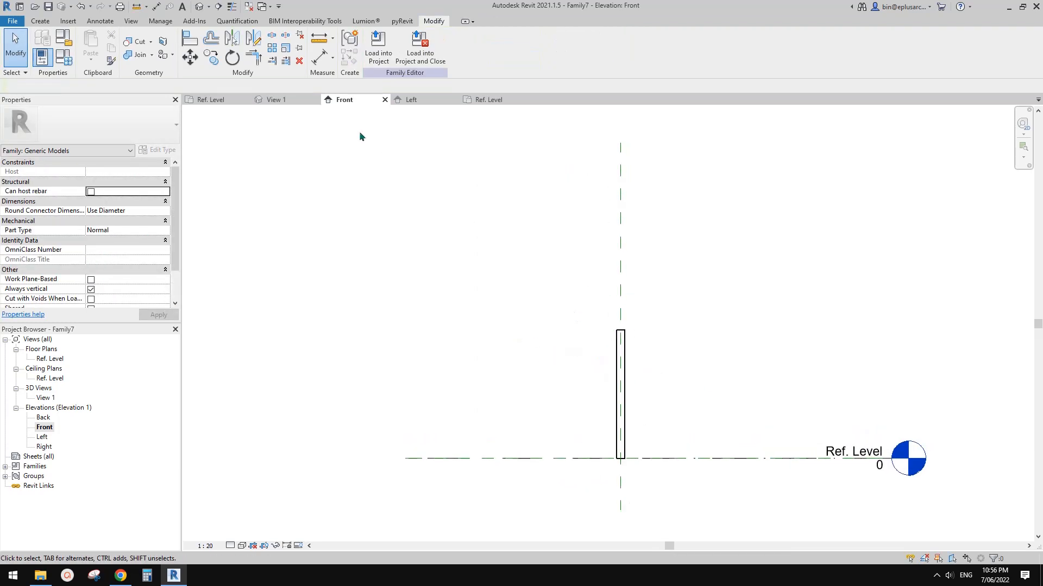
Test the post's height parameter in 3D by setting H to 800 and restoring it to 900
{"action": "left_click", "coordinate": [198, 7]}
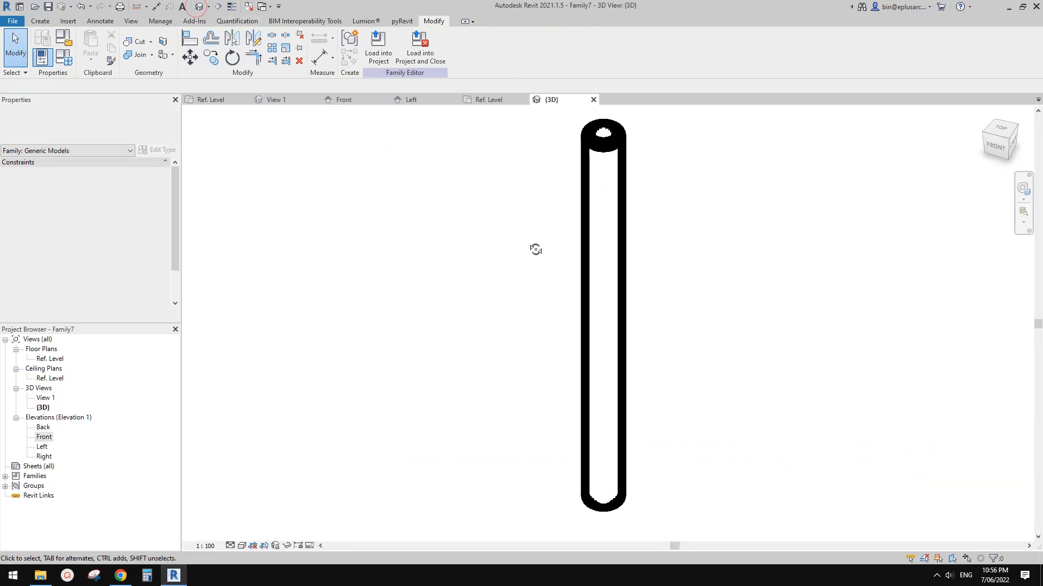
{"action": "left_click", "coordinate": [65, 57]}
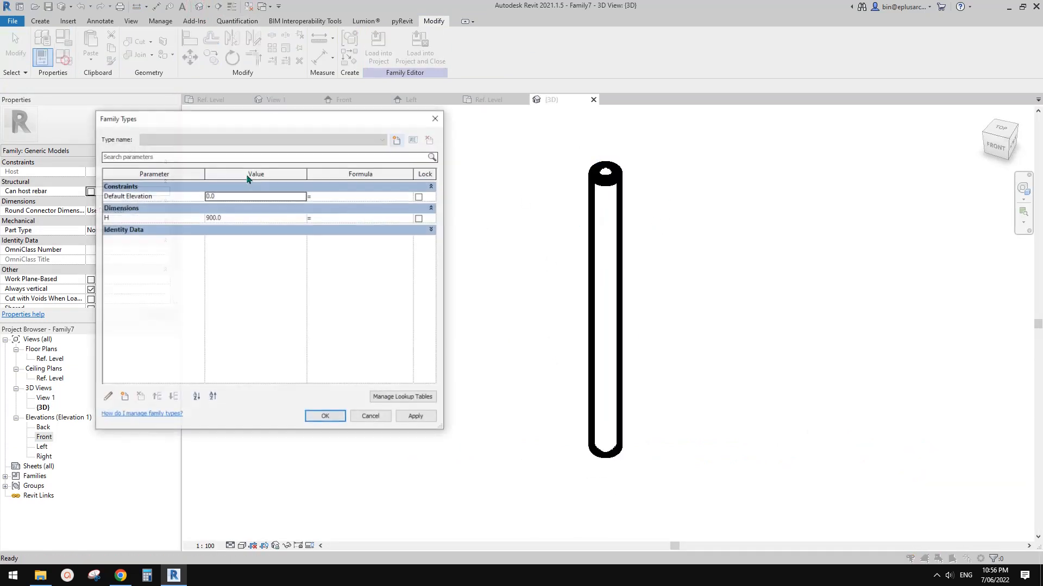
{"action": "left_click", "coordinate": [234, 218]}
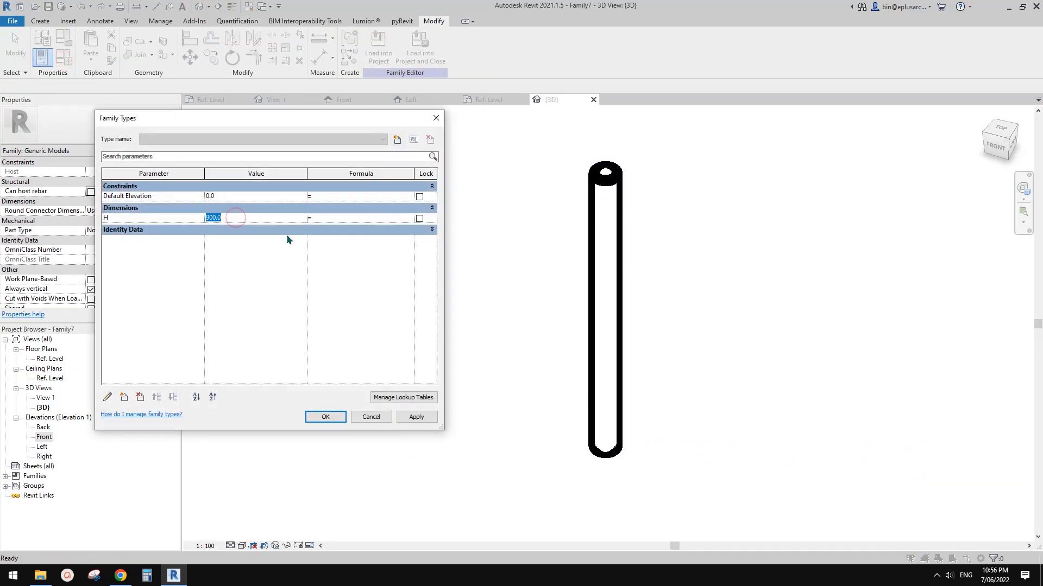
{"action": "type", "text": "800"}
{"action": "left_click", "coordinate": [417, 417]}
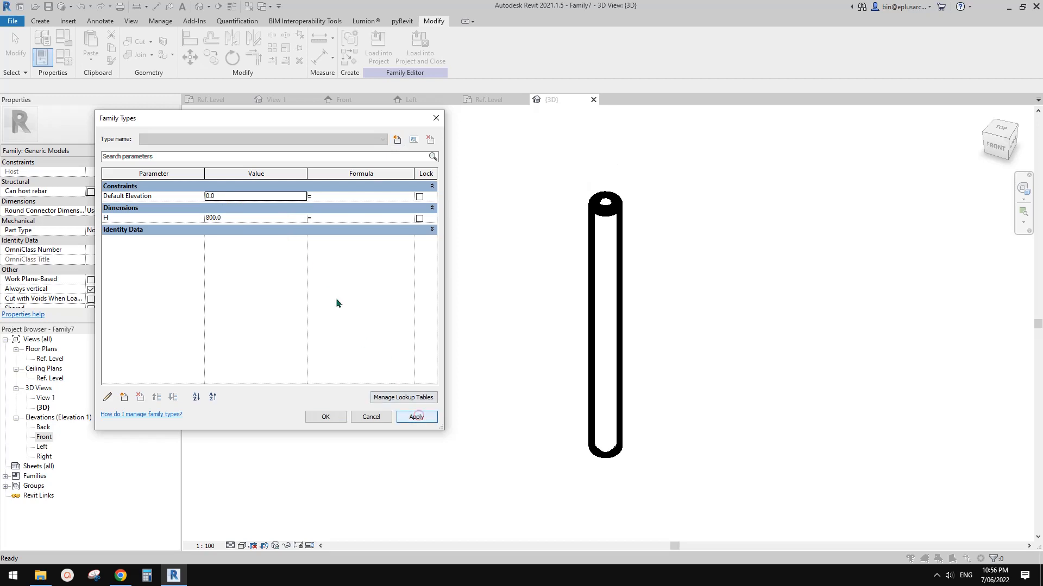
{"action": "left_click", "coordinate": [259, 218]}
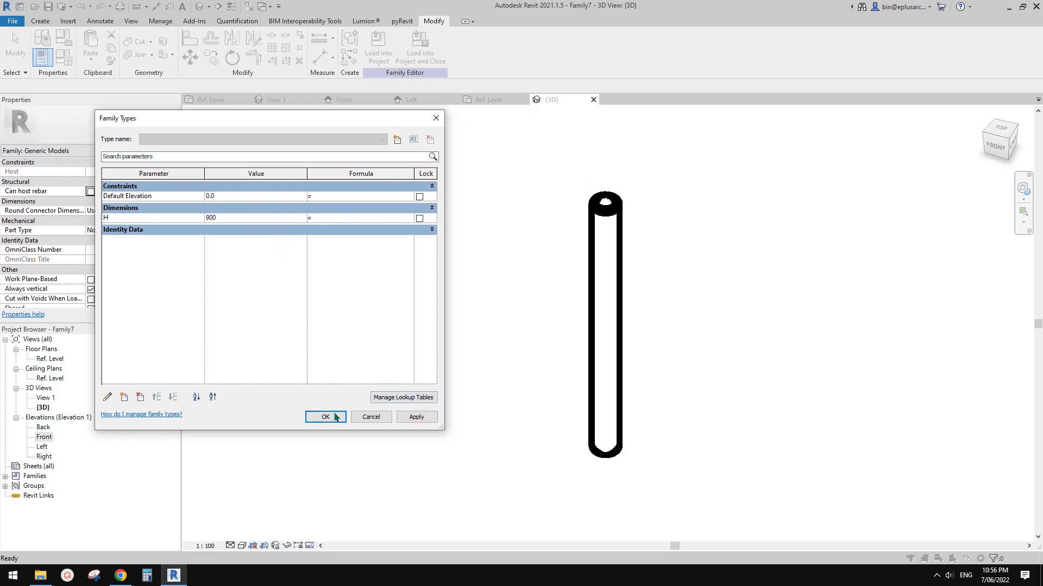
{"action": "left_click", "coordinate": [325, 417]}
Load the post family into the line-based family, closing it, and place one post at the start of the reference line
{"action": "left_click", "coordinate": [417, 55]}
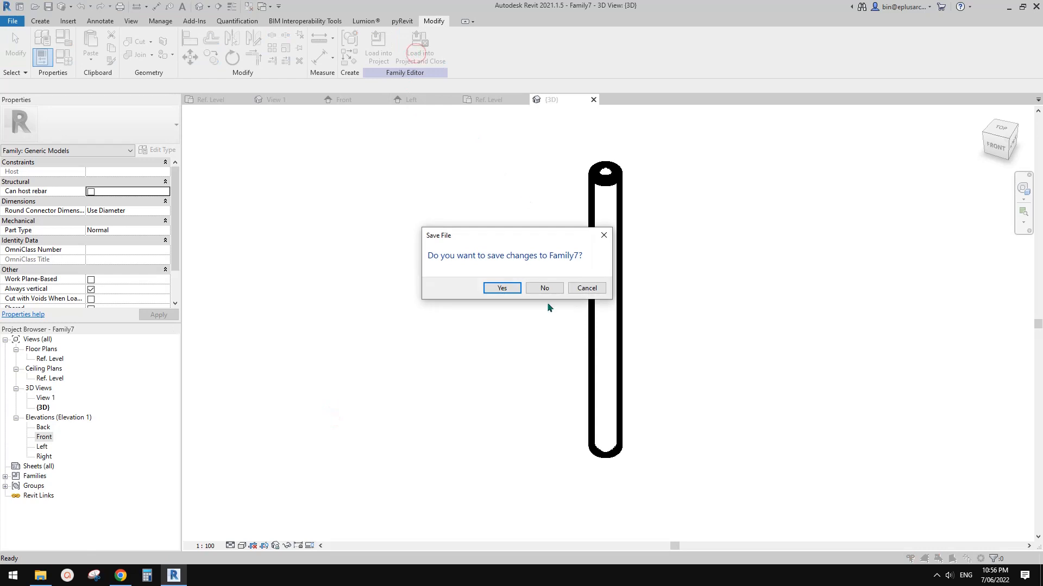
{"action": "left_click", "coordinate": [502, 288]}
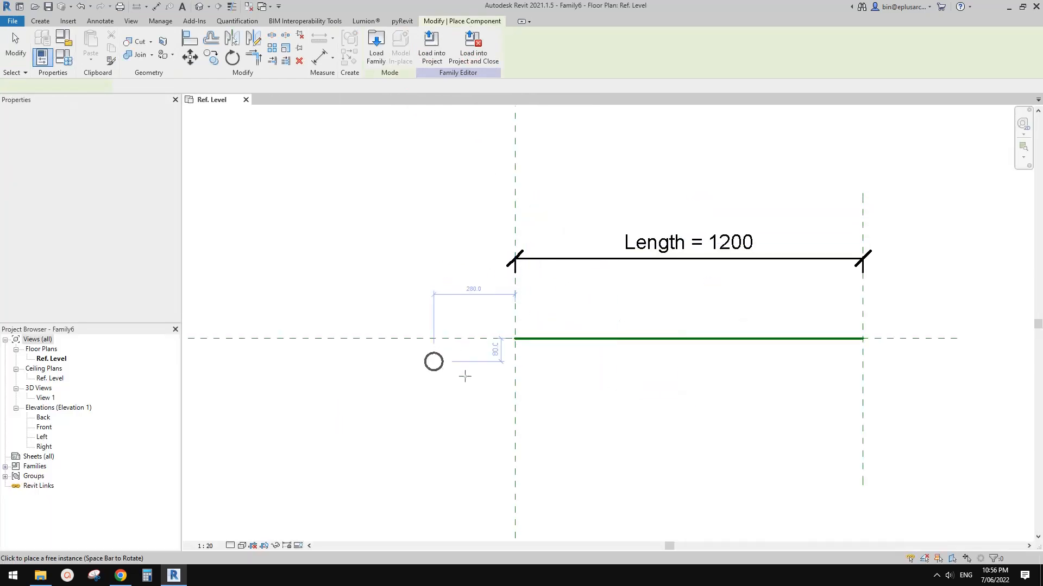
{"action": "left_click", "coordinate": [515, 338]}
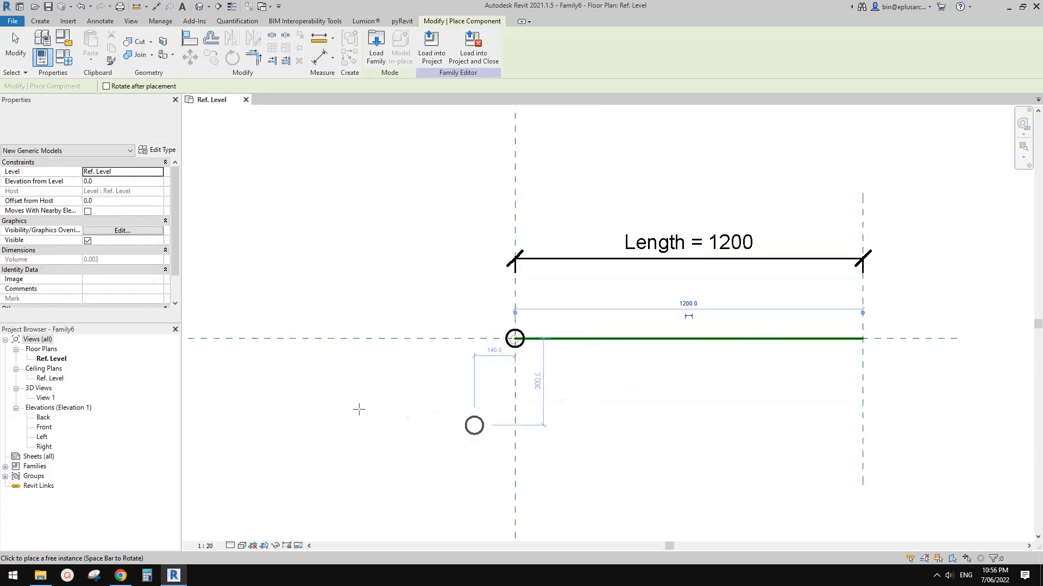
{"action": "key", "text": "Escape"}
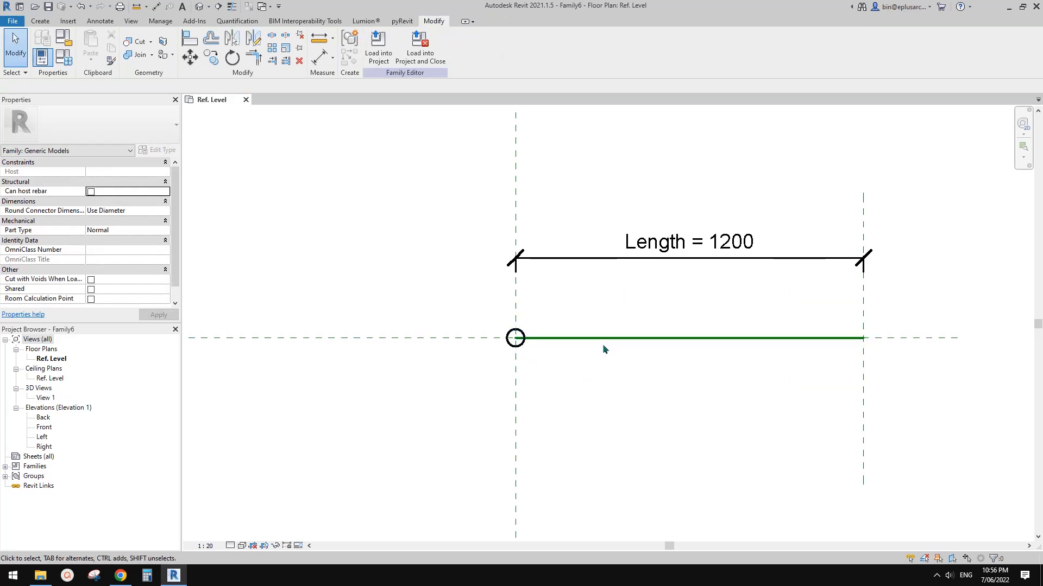
{"action": "left_click", "coordinate": [199, 8]}
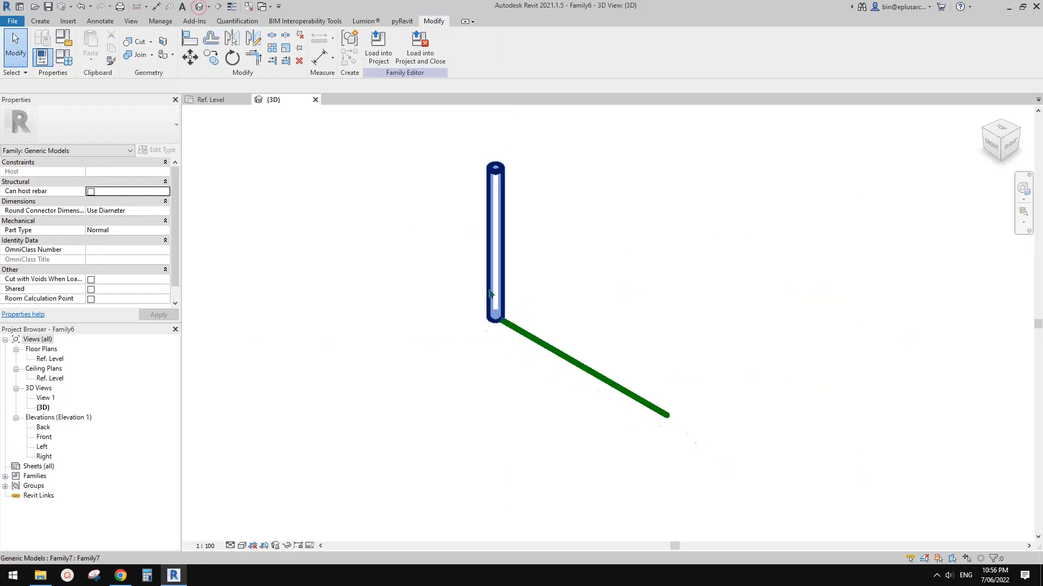
{"action": "middle_click_drag", "start_coordinate": [493, 299], "coordinate": [640, 288], "text": "shift"}
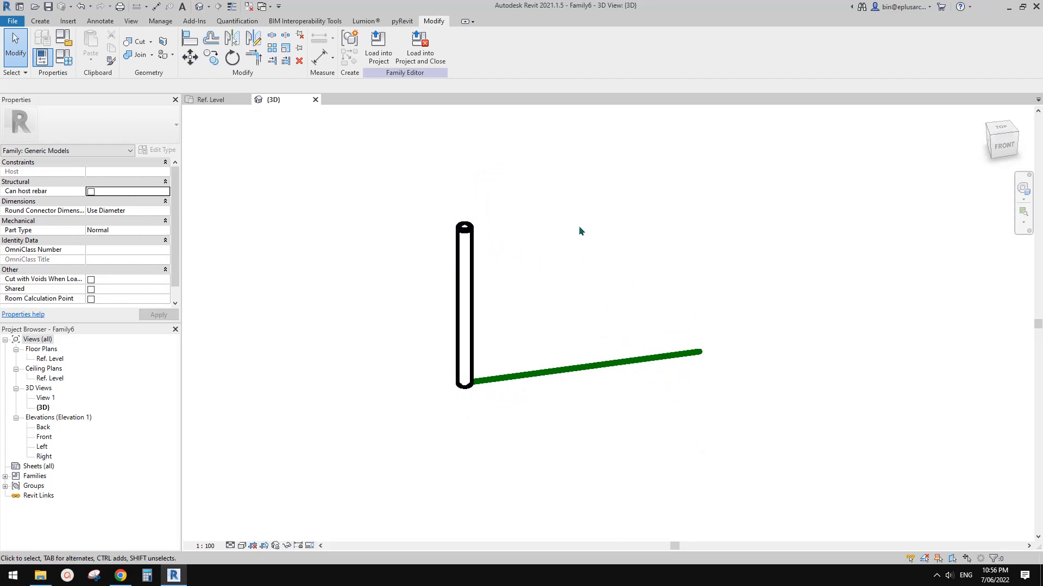
Create another new family from the Metric Generic Model.rft template
{"action": "left_click", "coordinate": [13, 21]}
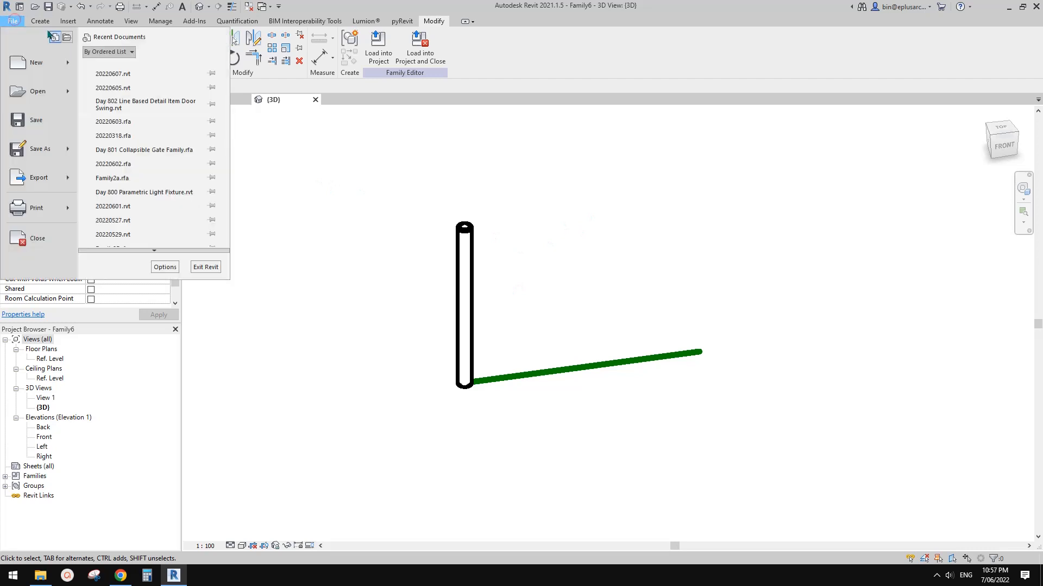
{"action": "mouse_move", "coordinate": [79, 62]}
{"action": "left_click", "coordinate": [154, 94]}
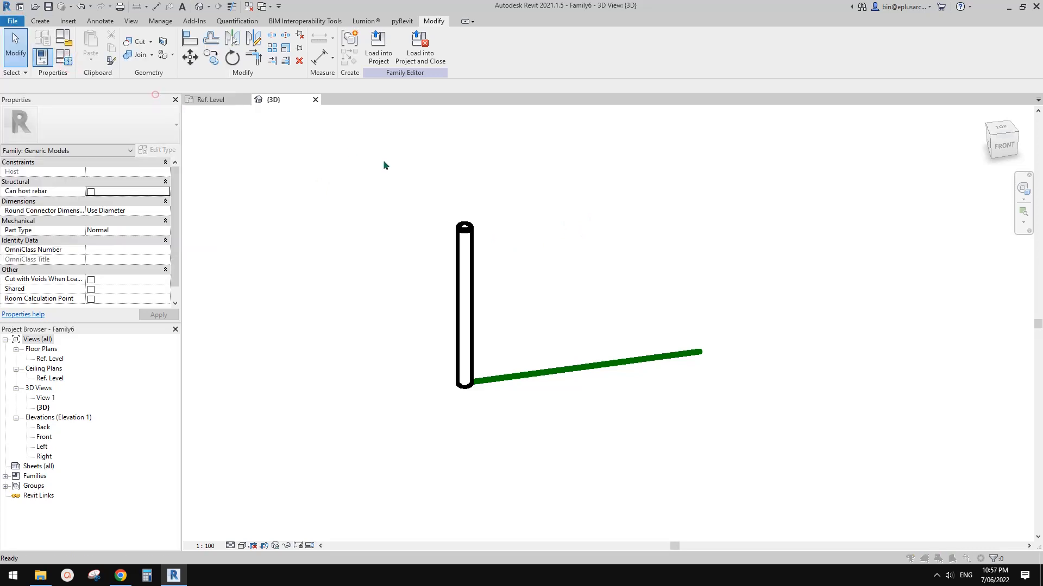
{"action": "left_click", "coordinate": [551, 264]}
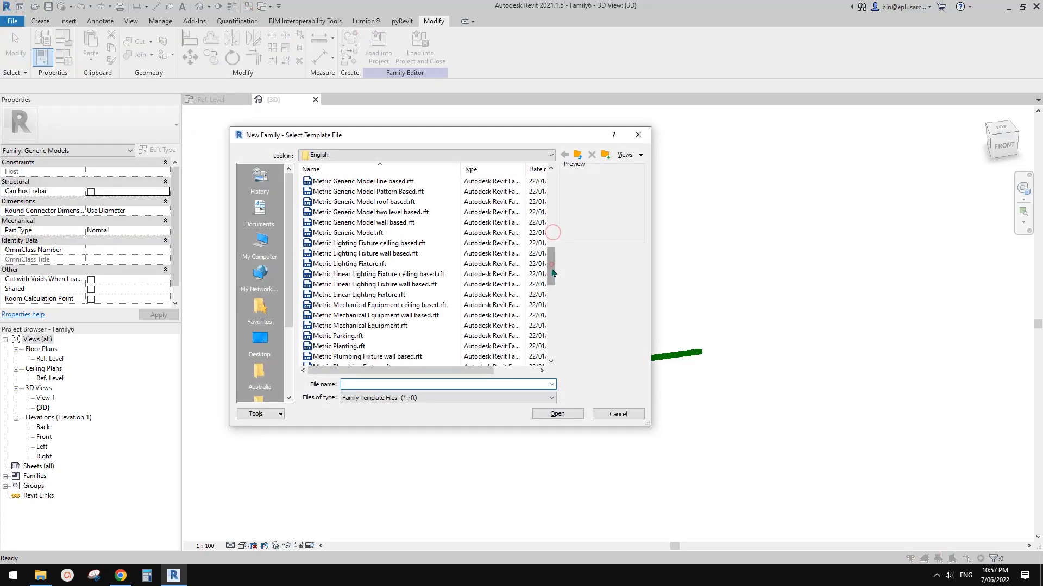
{"action": "left_click", "coordinate": [372, 235]}
{"action": "left_click", "coordinate": [557, 414]}
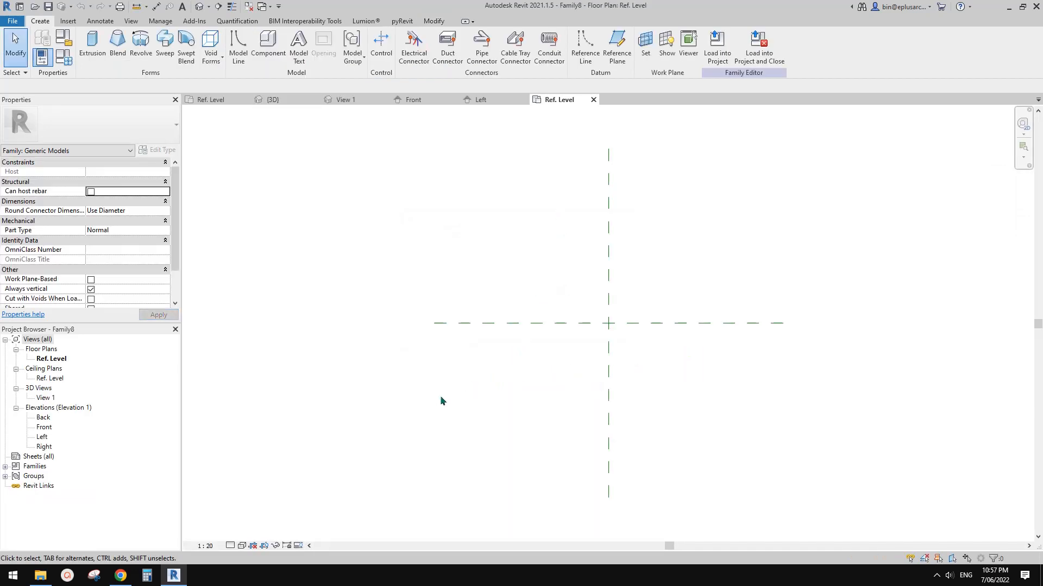
In the Front elevation, draw two vertical reference planes about 940 mm apart, one on each side of the centre plane
{"action": "double_click", "coordinate": [43, 429]}
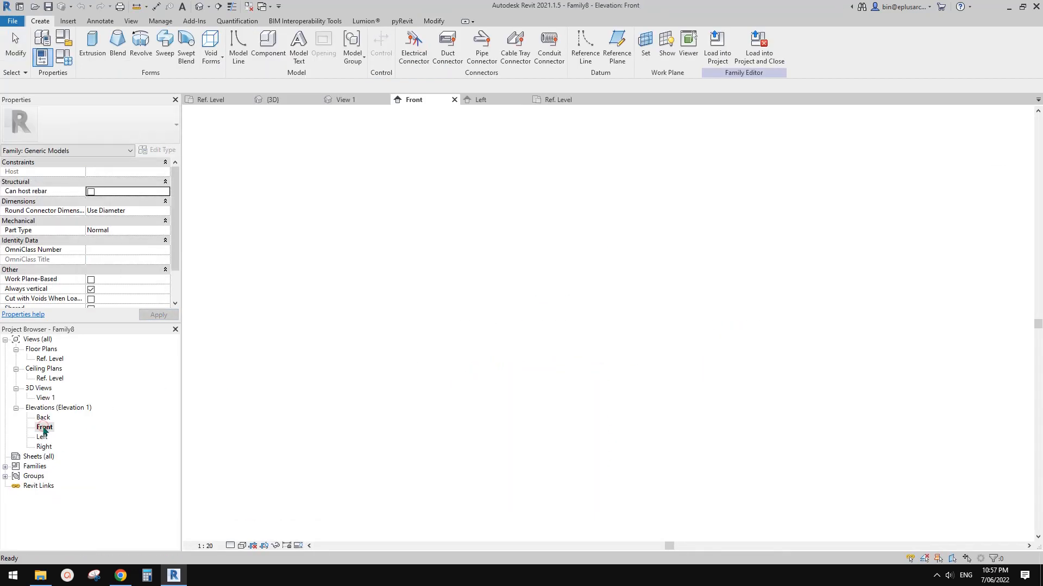
{"action": "key", "text": "r"}
{"action": "key", "text": "p"}
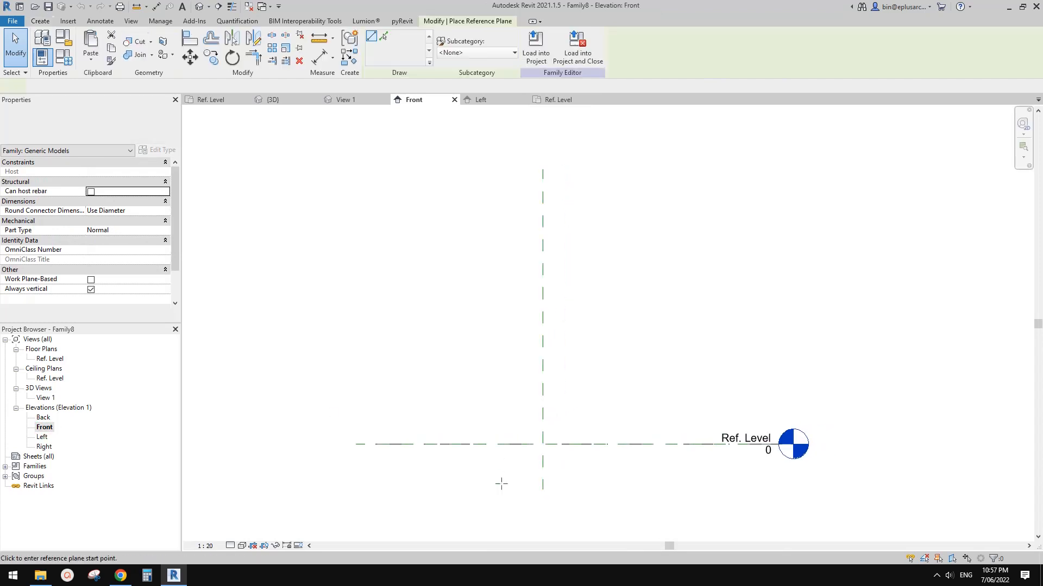
{"action": "left_click", "coordinate": [481, 476]}
{"action": "left_click", "coordinate": [482, 290]}
{"action": "left_click", "coordinate": [600, 497]}
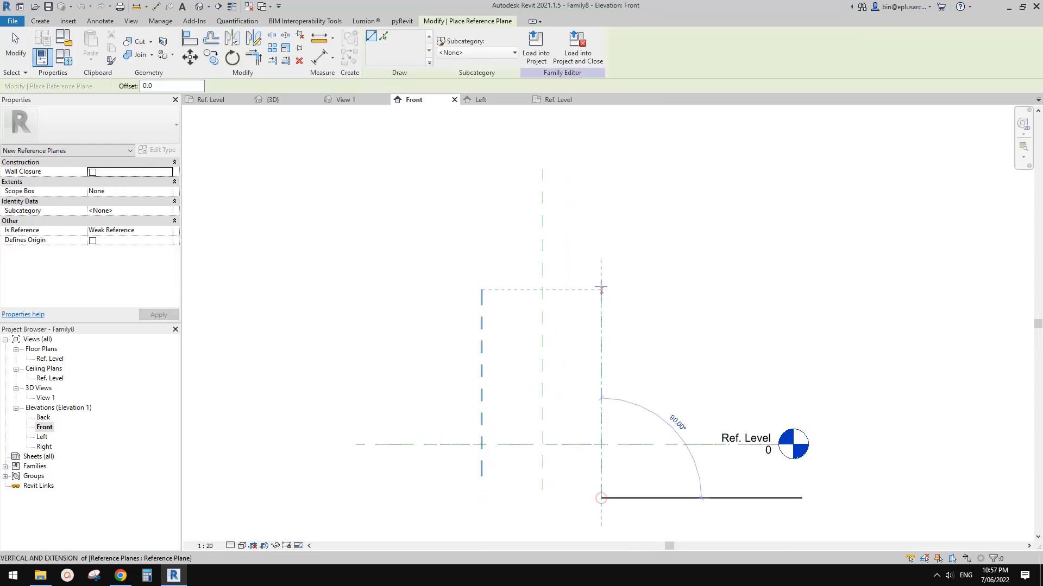
{"action": "left_click", "coordinate": [601, 285]}
Dimension the three vertical reference planes in one string and constrain the segments to be equal (EQ)
{"action": "key", "text": "d"}
{"action": "key", "text": "i"}
{"action": "left_click", "coordinate": [601, 320]}
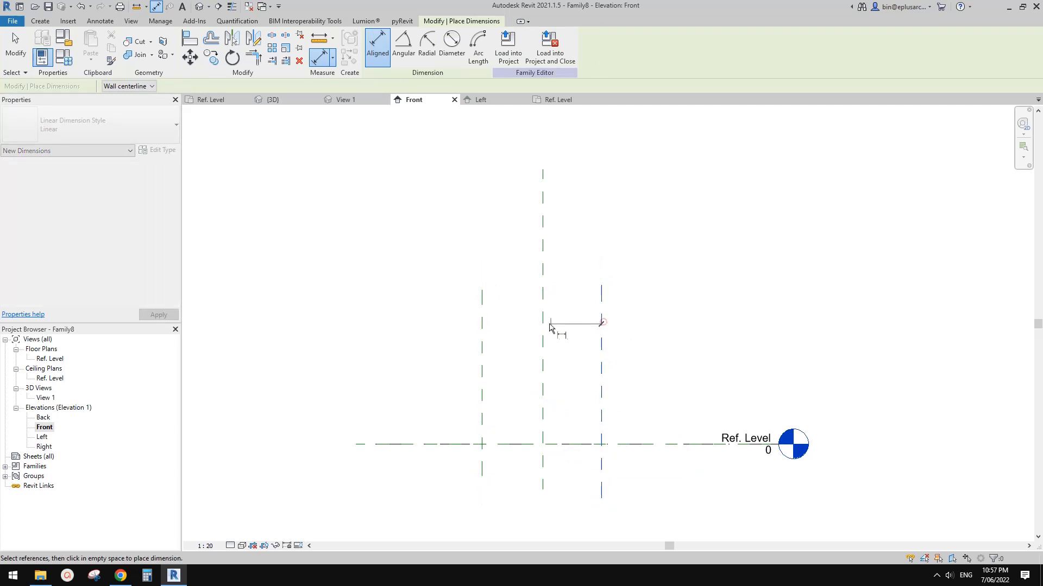
{"action": "left_click", "coordinate": [542, 320]}
{"action": "left_click", "coordinate": [481, 316]}
{"action": "left_click", "coordinate": [520, 252]}
{"action": "left_click", "coordinate": [542, 220]}
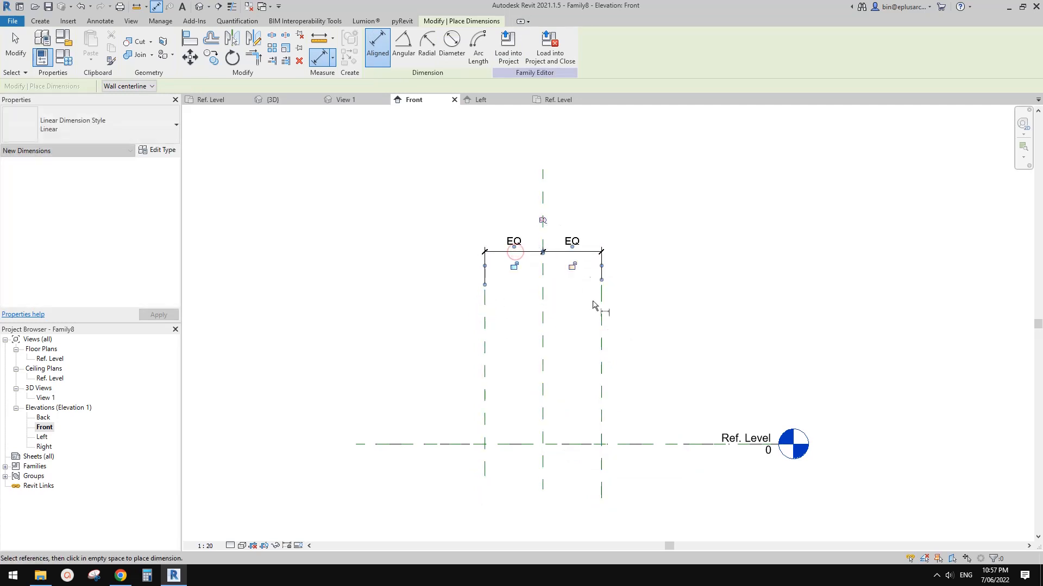
Dimension the overall distance between the two outer reference planes and label it with a new type parameter named W
{"action": "left_click", "coordinate": [601, 319]}
{"action": "left_click", "coordinate": [485, 325]}
{"action": "left_click", "coordinate": [525, 215]}
{"action": "key", "text": "Escape"}
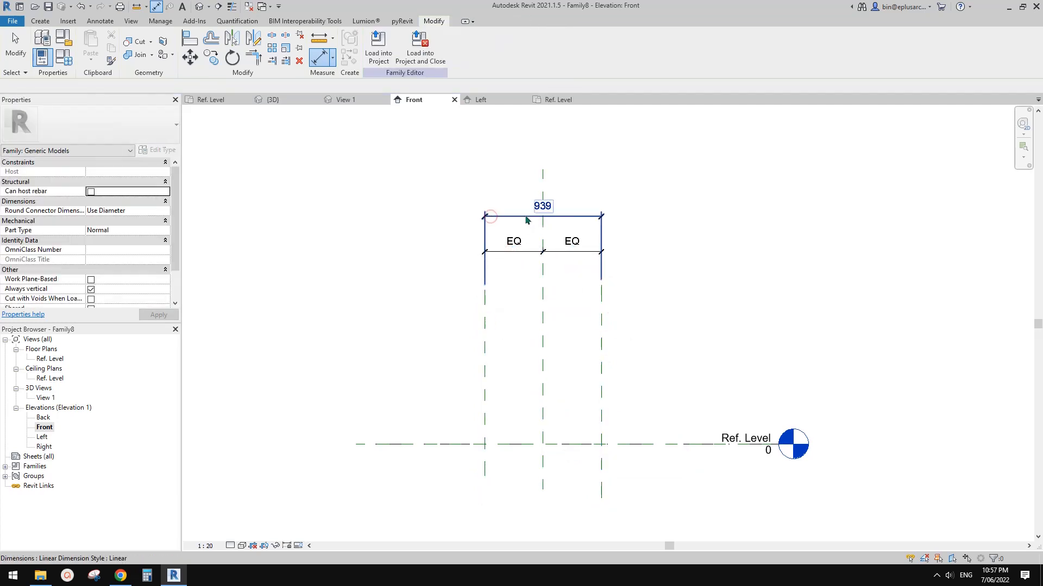
{"action": "left_click", "coordinate": [480, 46]}
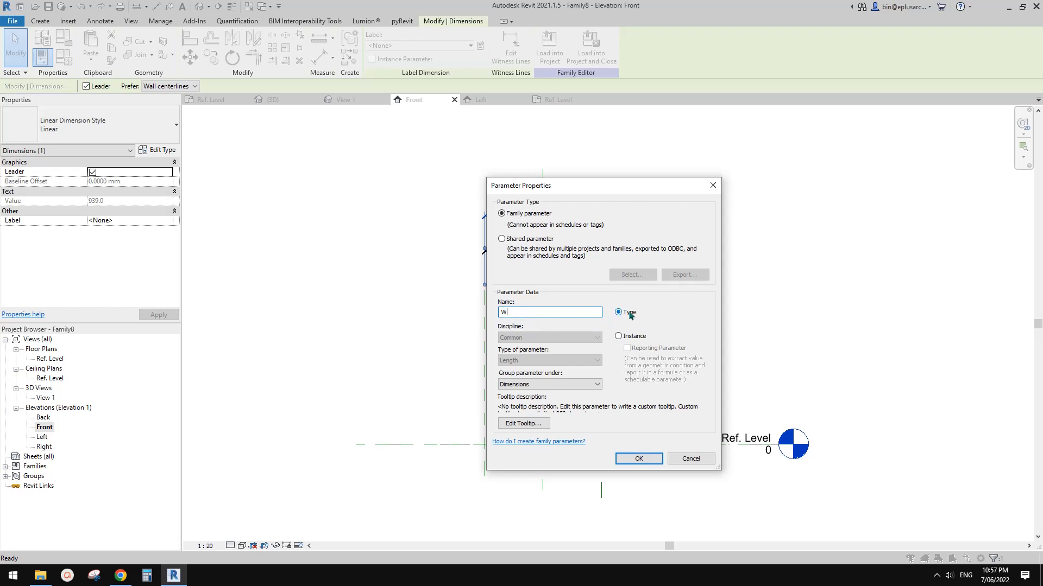
{"action": "left_click", "coordinate": [639, 459]}
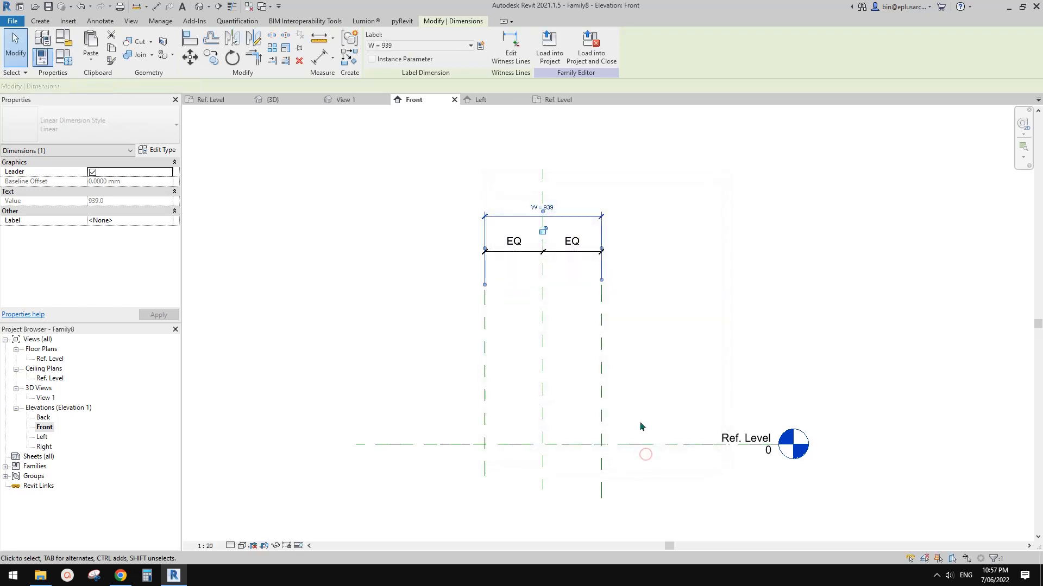
Draw a horizontal reference plane about 640 mm above Ref. Level, crossing all three vertical planes
{"action": "scroll", "coordinate": [603, 407], "scroll_direction": "up", "scroll_amount": 2}
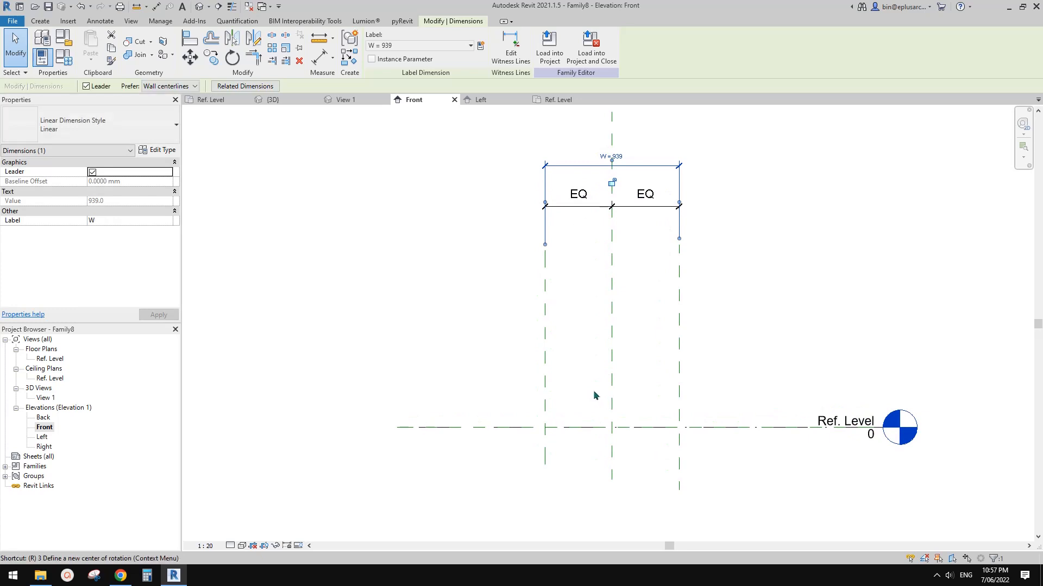
{"action": "key", "text": "r"}
{"action": "key", "text": "p"}
{"action": "left_click", "coordinate": [495, 337]}
{"action": "left_click", "coordinate": [732, 337]}
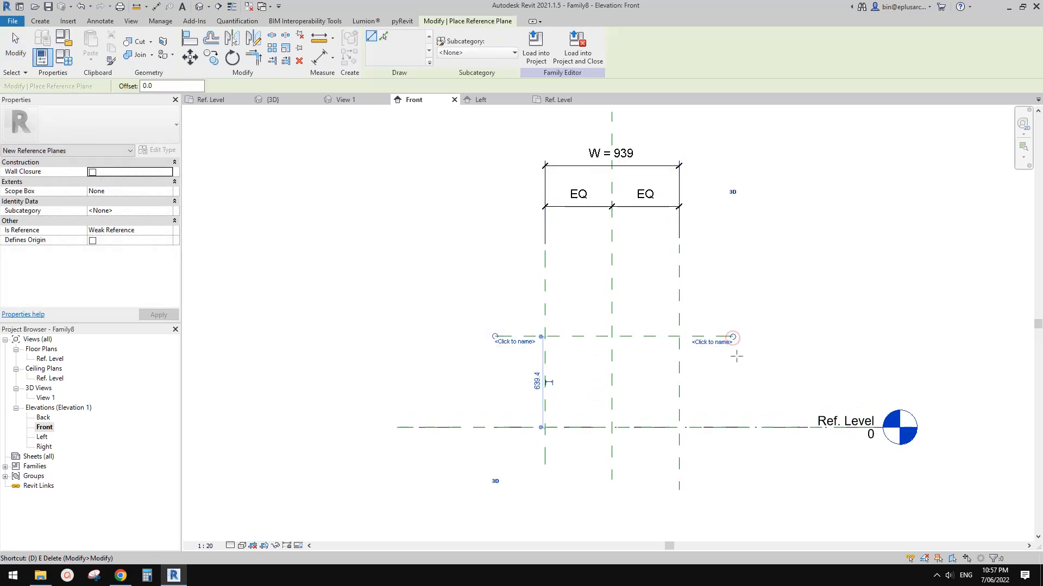
Dimension the horizontal reference plane from Ref. Level and label the dimension with a new type parameter named H
{"action": "key", "text": "d"}
{"action": "key", "text": "i"}
{"action": "left_click", "coordinate": [713, 337]}
{"action": "left_click", "coordinate": [717, 433]}
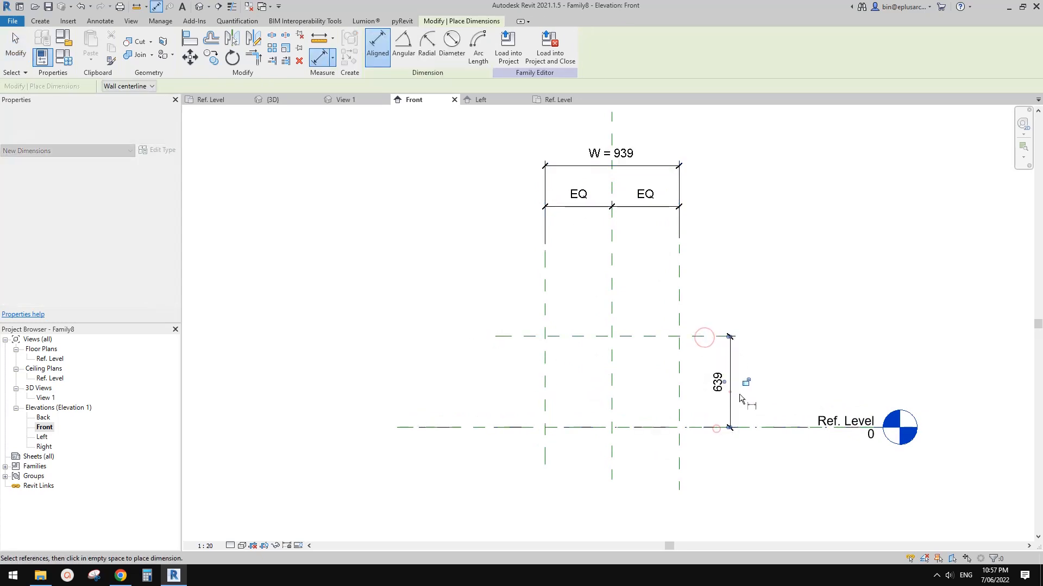
{"action": "left_click", "coordinate": [732, 364]}
{"action": "key", "text": "Escape"}
{"action": "left_click", "coordinate": [481, 46]}
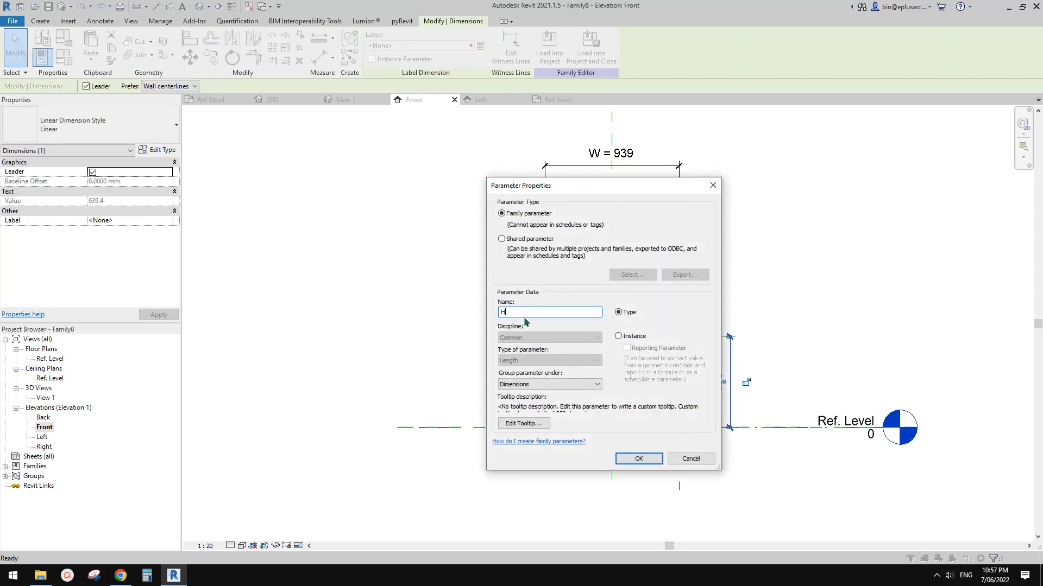
{"action": "type", "text": "H"}
{"action": "left_click", "coordinate": [640, 459]}
{"action": "scroll", "coordinate": [694, 368], "scroll_direction": "up", "scroll_amount": 2}
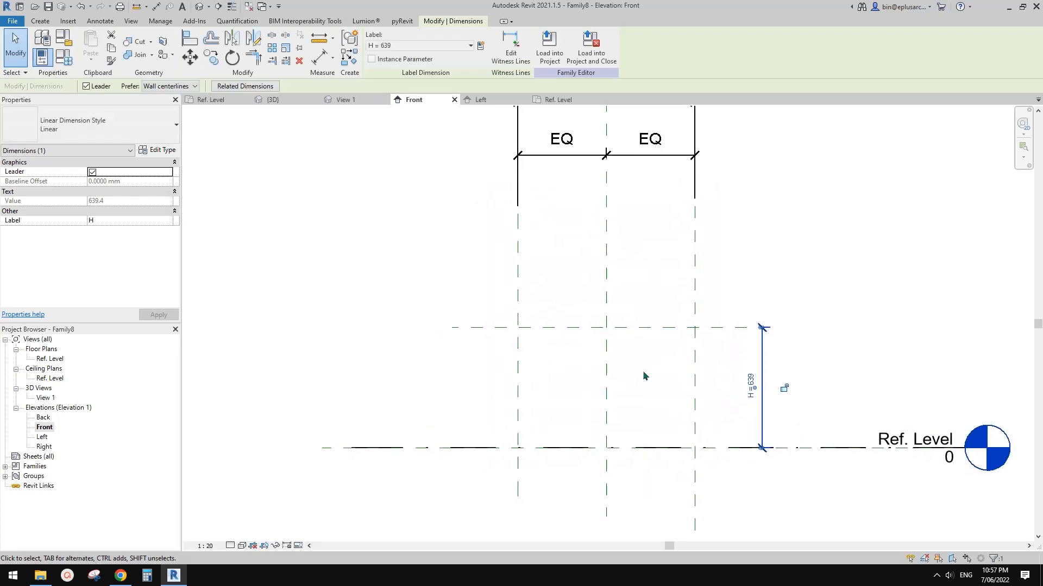
Draw a start-end-radius reference line arc sagging below the horizontal plane, spanning its intersections with the two outer vertical planes
{"action": "left_click", "coordinate": [36, 22]}
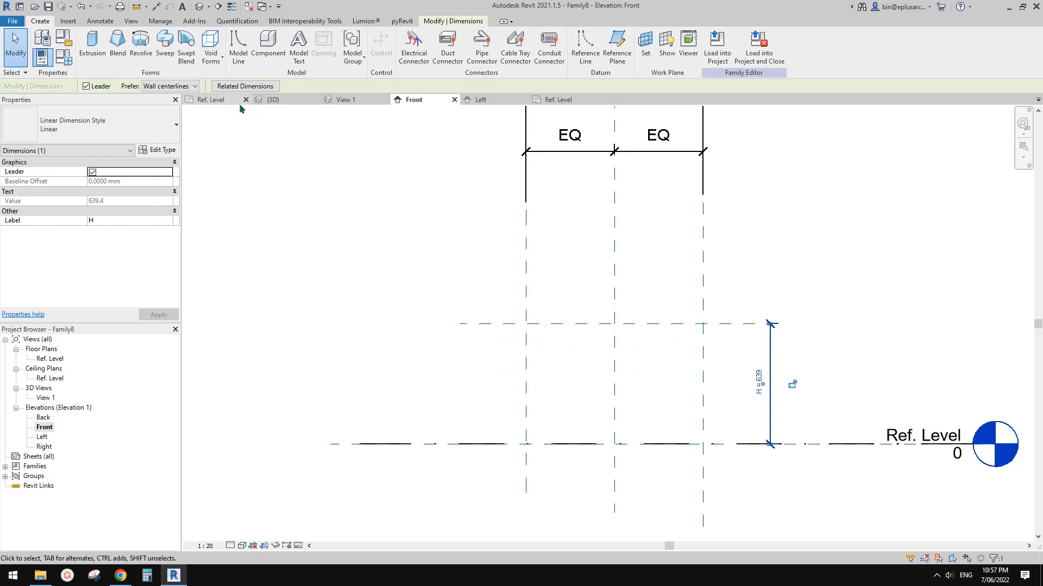
{"action": "left_click", "coordinate": [585, 48]}
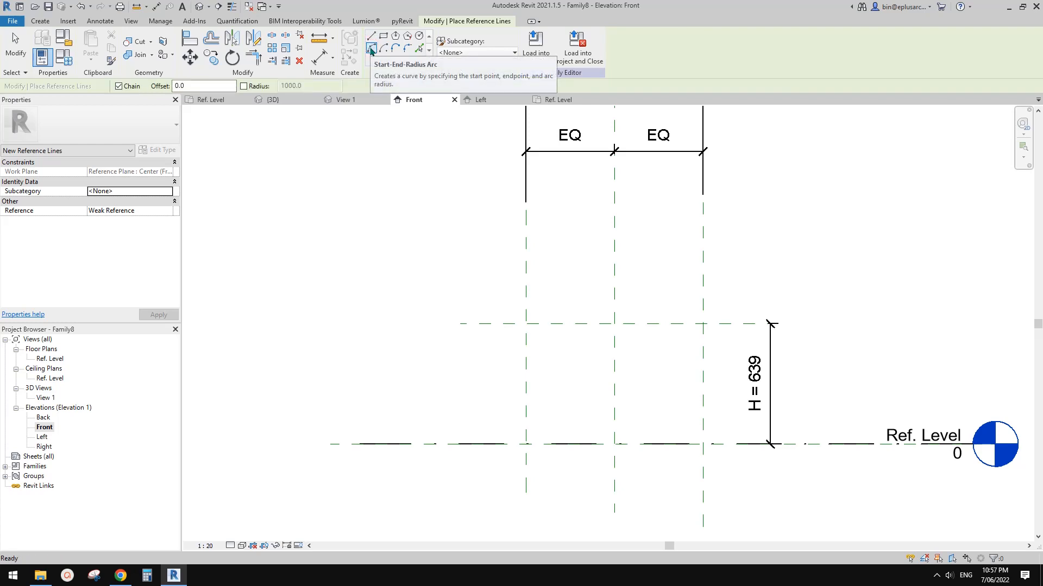
{"action": "left_click", "coordinate": [372, 49]}
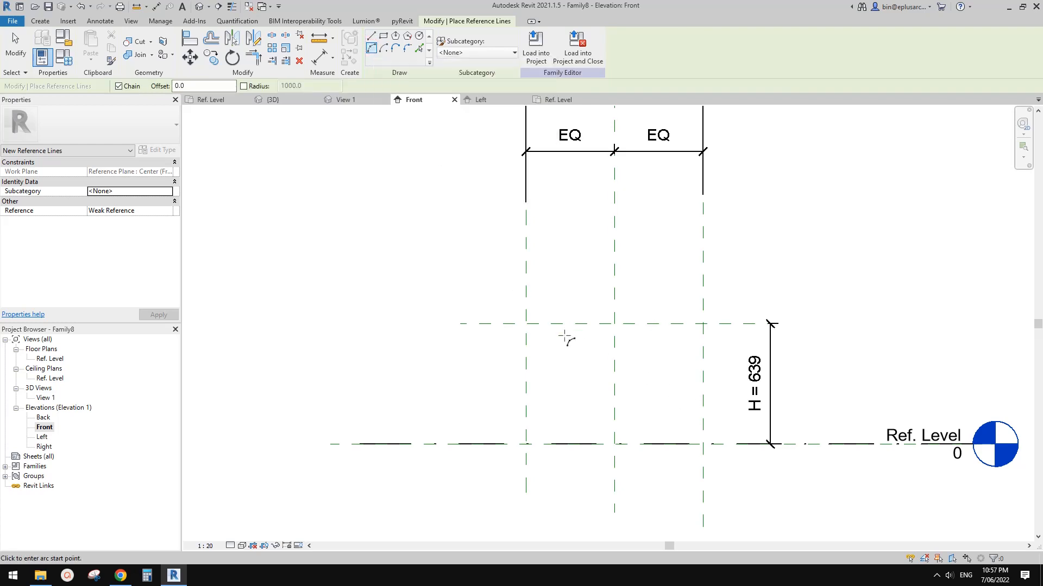
{"action": "left_click", "coordinate": [526, 323]}
{"action": "left_click", "coordinate": [702, 324]}
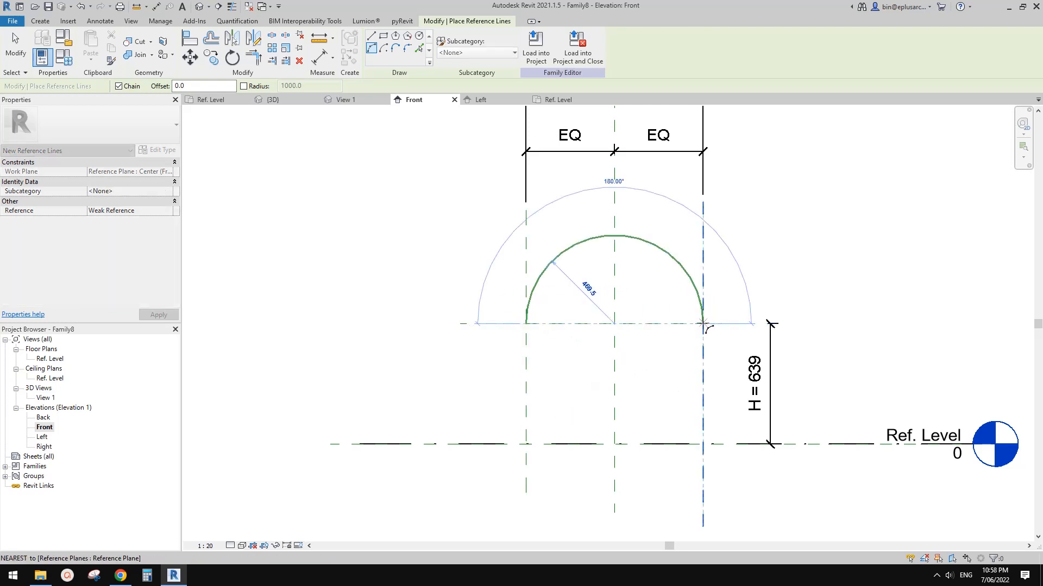
{"action": "left_click", "coordinate": [647, 354]}
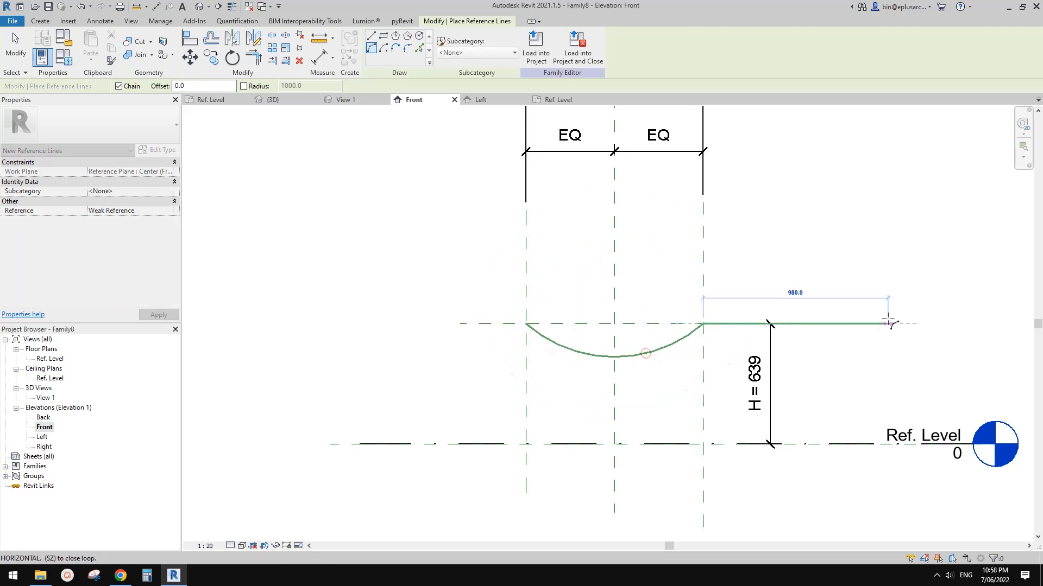
{"action": "key", "text": "Escape"}
{"action": "key", "text": "Escape"}
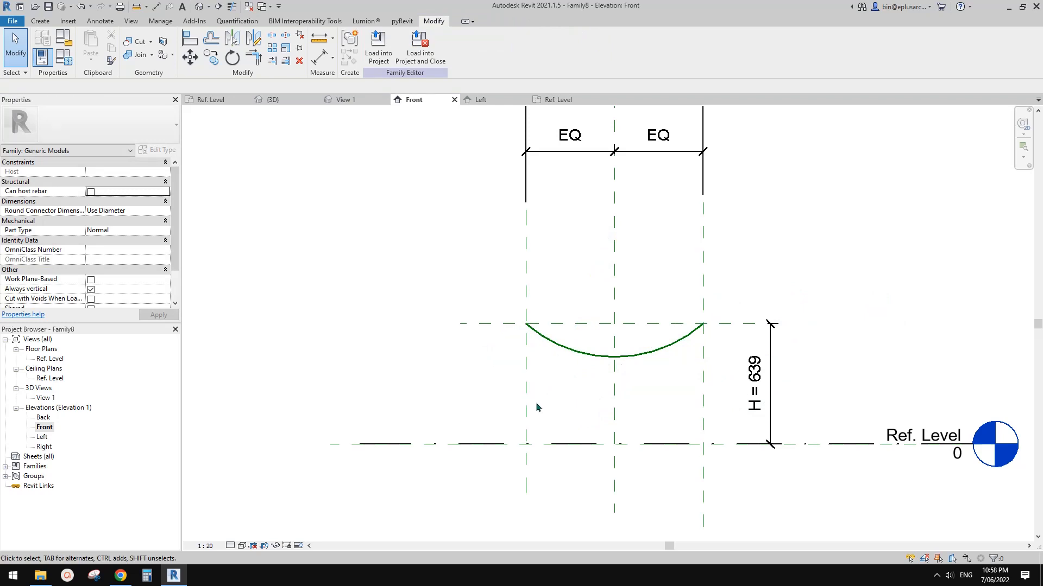
Flex the arc by moving the left outer reference plane to 400 mm from the centre plane
{"action": "left_click", "coordinate": [524, 408]}
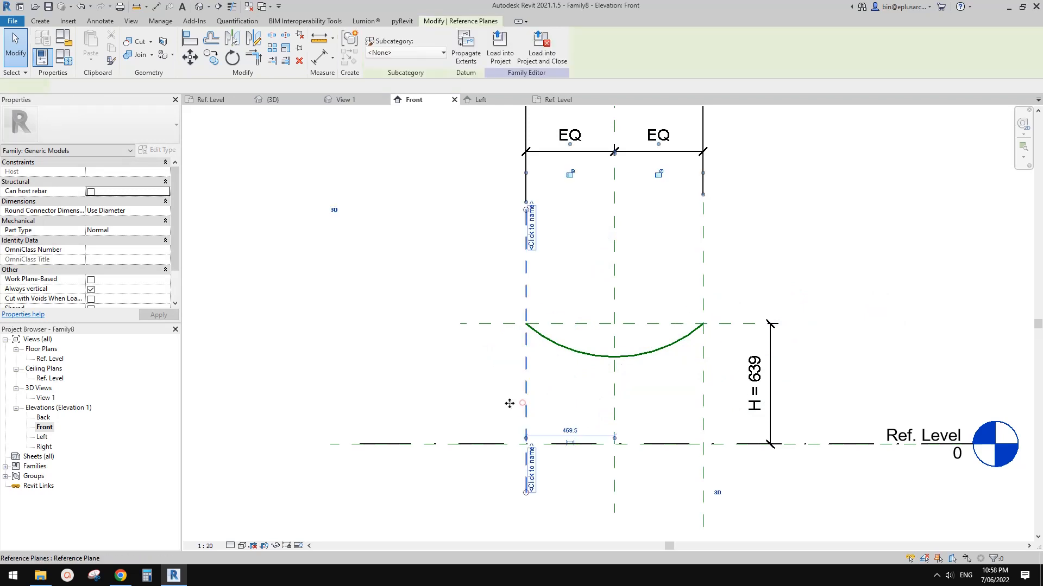
{"action": "left_click_drag", "start_coordinate": [510, 403], "coordinate": [536, 410]}
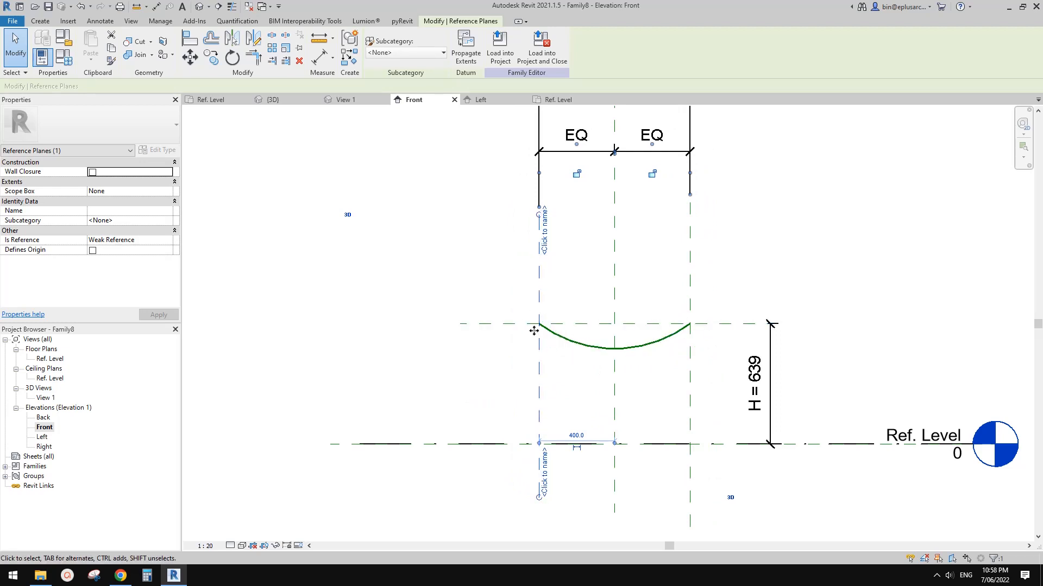
{"action": "scroll", "coordinate": [576, 312], "scroll_direction": "up", "scroll_amount": 2}
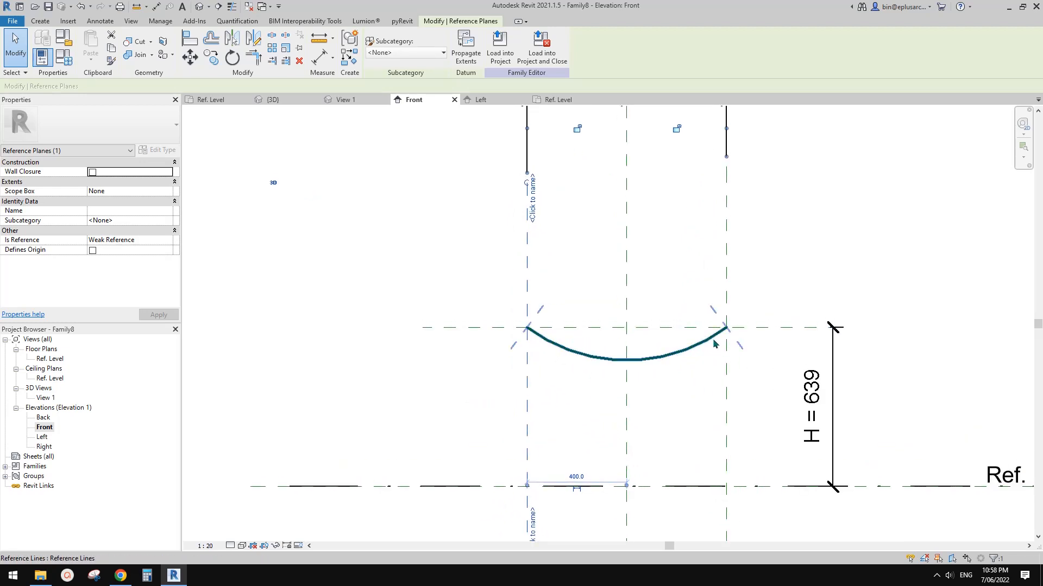
Make the temporary radius dimension of the reference line arc permanent
{"action": "left_click", "coordinate": [689, 361]}
{"action": "middle_click_drag", "start_coordinate": [714, 344], "coordinate": [682, 365]}
{"action": "left_click", "coordinate": [689, 362]}
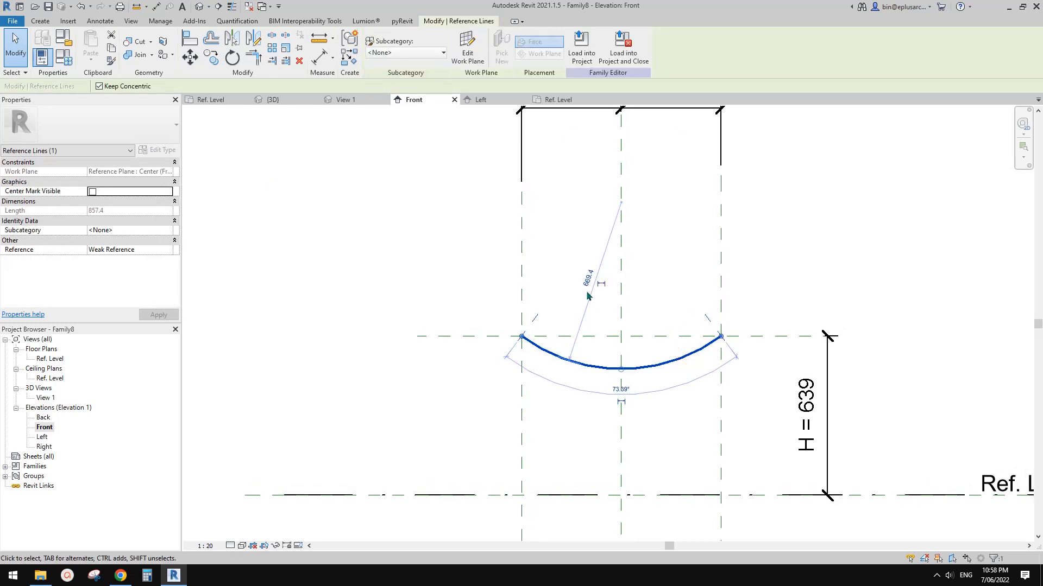
{"action": "left_click", "coordinate": [601, 284]}
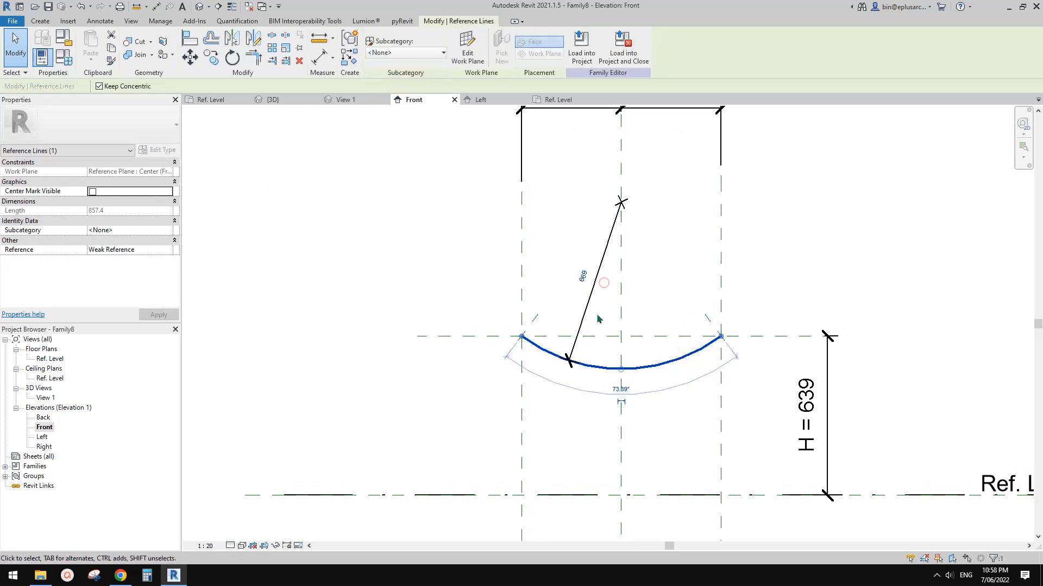
{"action": "key", "text": "Escape"}
Label the arc's radial dimension with a new type parameter named R
{"action": "scroll", "coordinate": [585, 353], "scroll_direction": "down", "scroll_amount": 1}
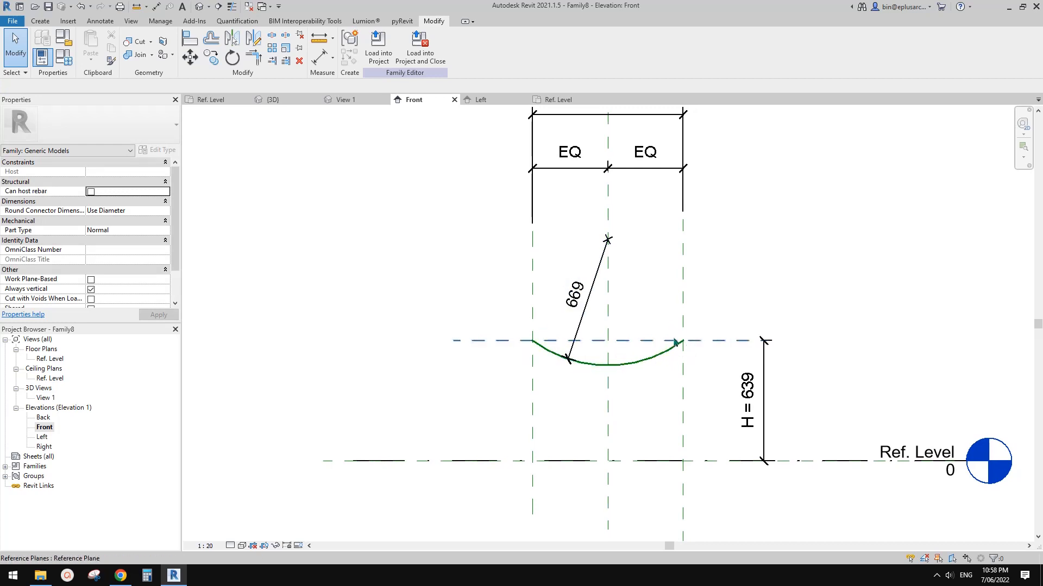
{"action": "scroll", "coordinate": [597, 359], "scroll_direction": "up", "scroll_amount": 1}
{"action": "left_click", "coordinate": [579, 313]}
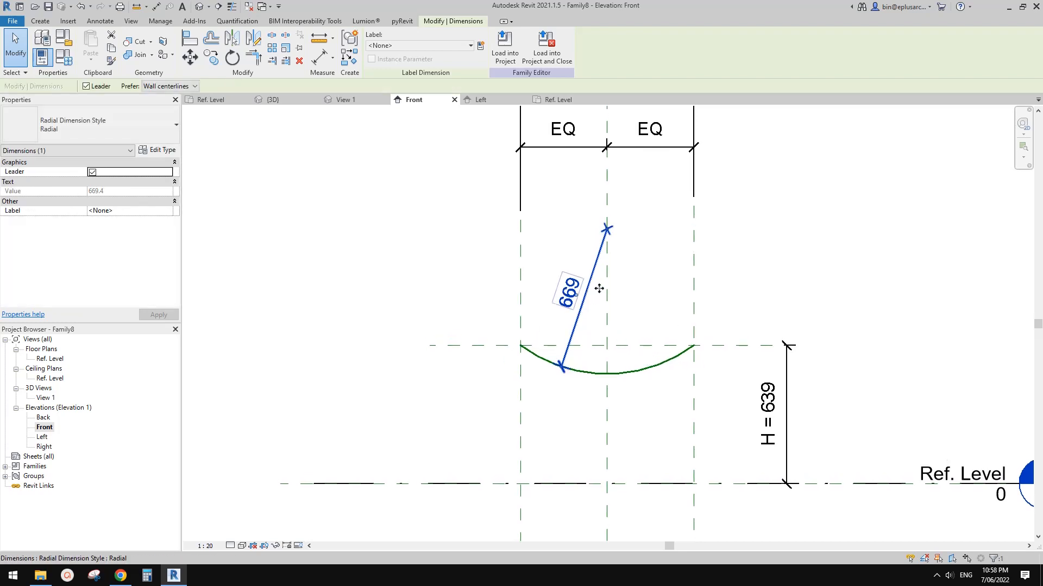
{"action": "left_click", "coordinate": [481, 46]}
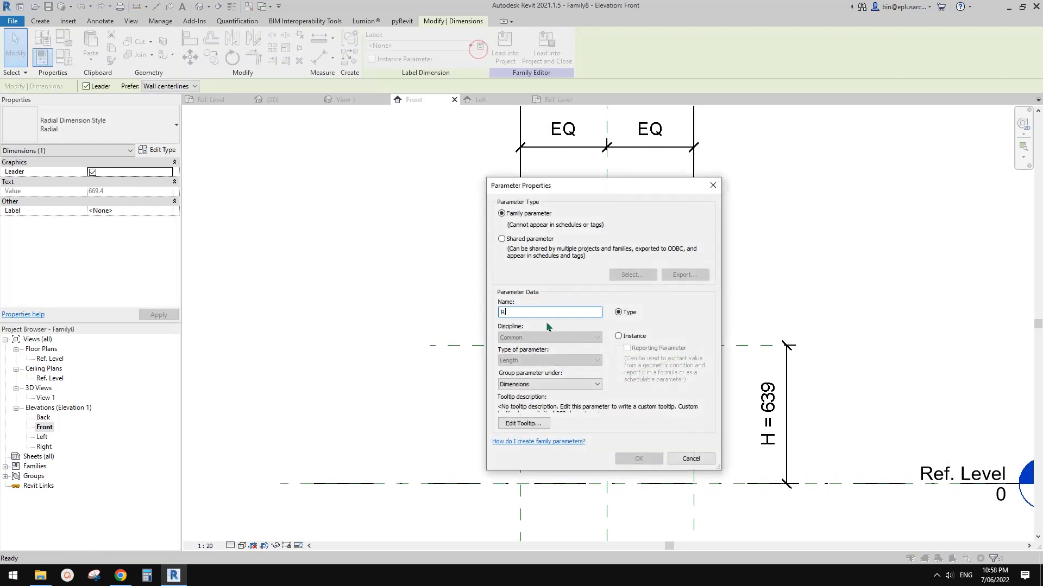
{"action": "type", "text": "R"}
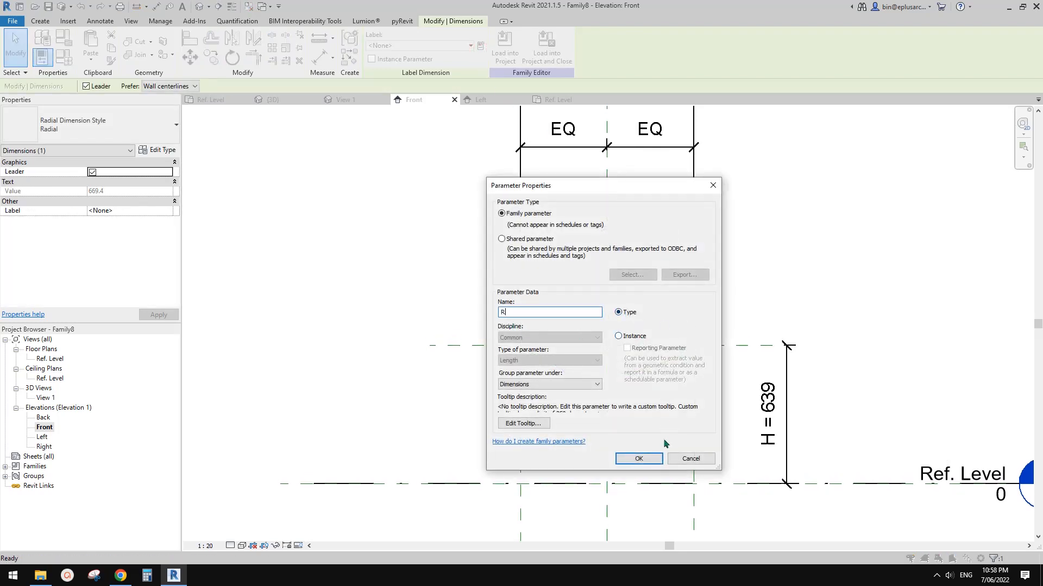
{"action": "left_click", "coordinate": [639, 459]}
{"action": "left_click", "coordinate": [641, 398]}
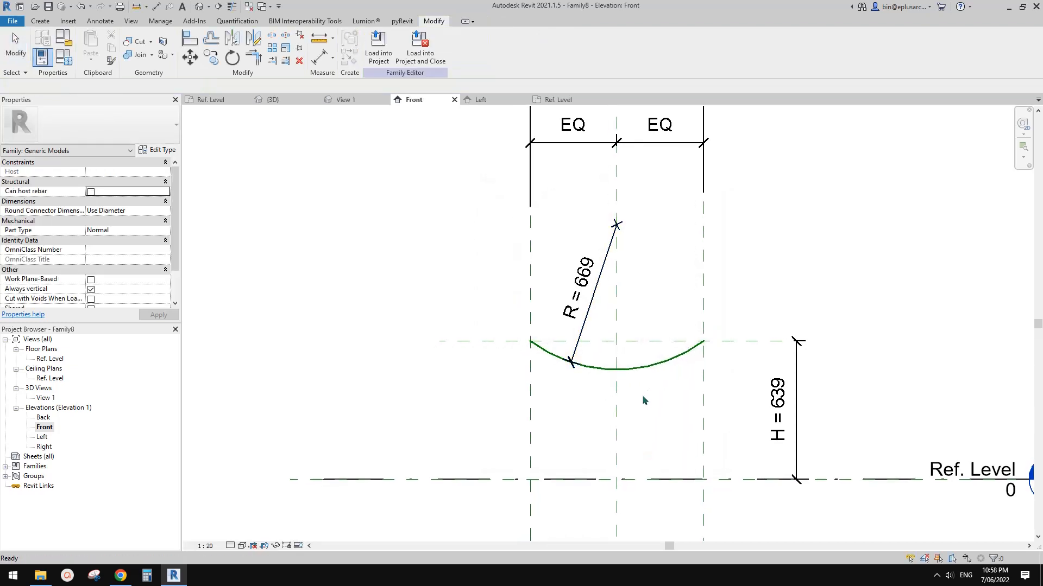
Set the family's R parameter to 1200 mm and apply it to the arc
{"action": "middle_click_drag", "start_coordinate": [643, 397], "coordinate": [659, 394]}
{"action": "middle_click_drag", "start_coordinate": [602, 351], "coordinate": [644, 359]}
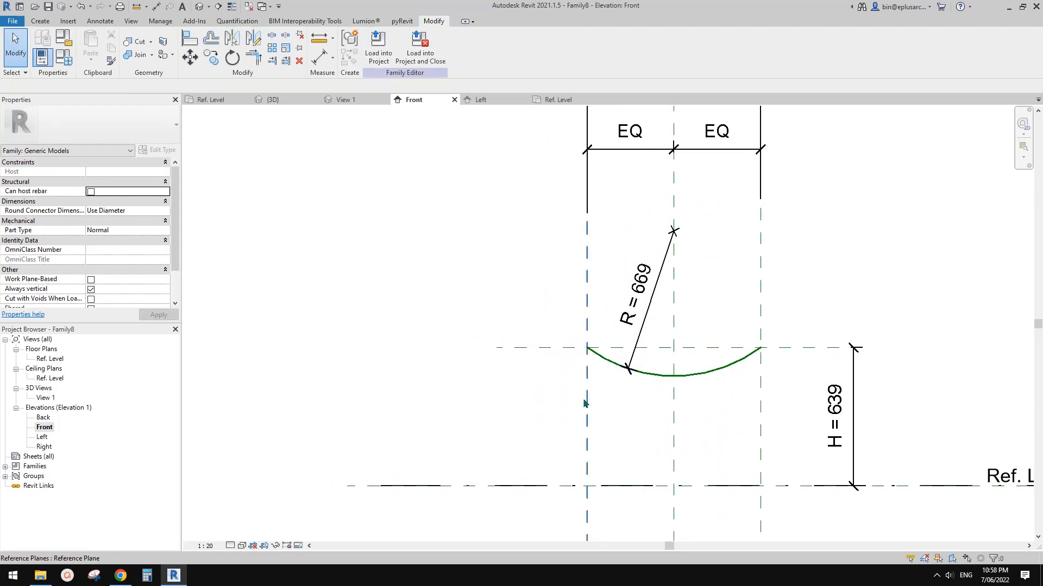
{"action": "middle_click_drag", "start_coordinate": [572, 321], "coordinate": [593, 328]}
{"action": "left_click", "coordinate": [64, 56]}
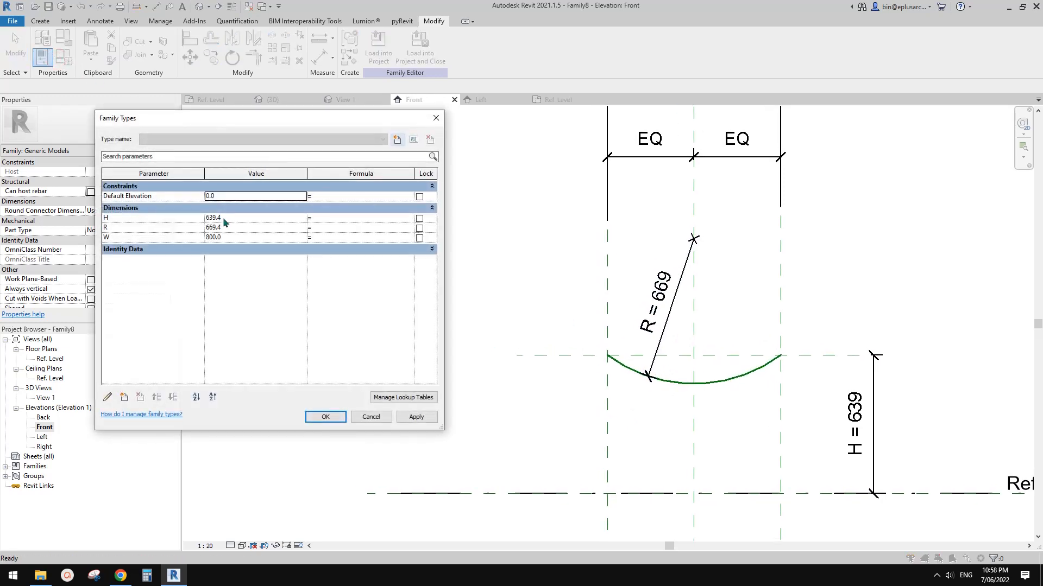
{"action": "left_click", "coordinate": [235, 229]}
{"action": "type", "text": "1200"}
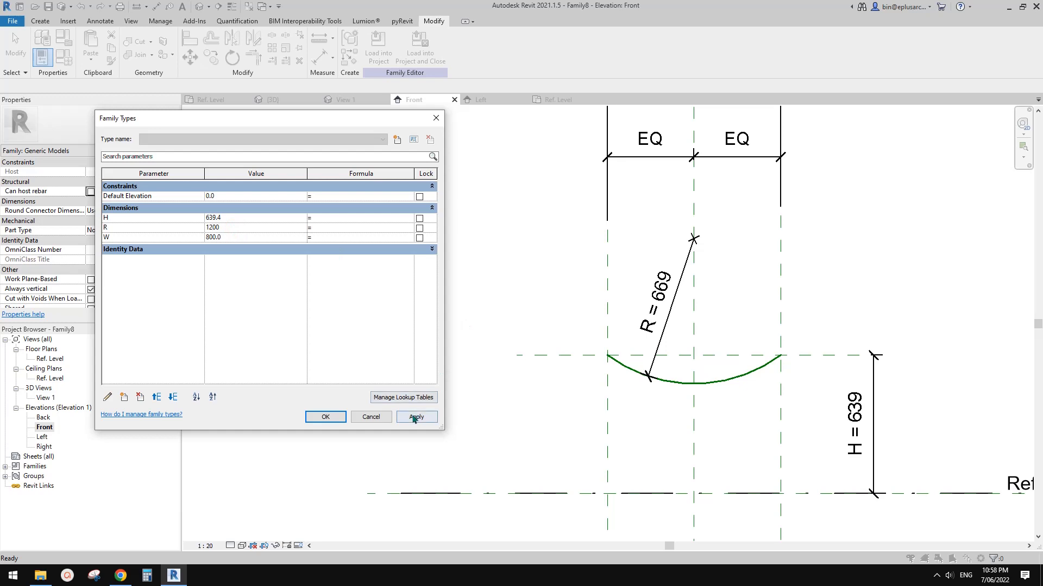
{"action": "left_click", "coordinate": [415, 418]}
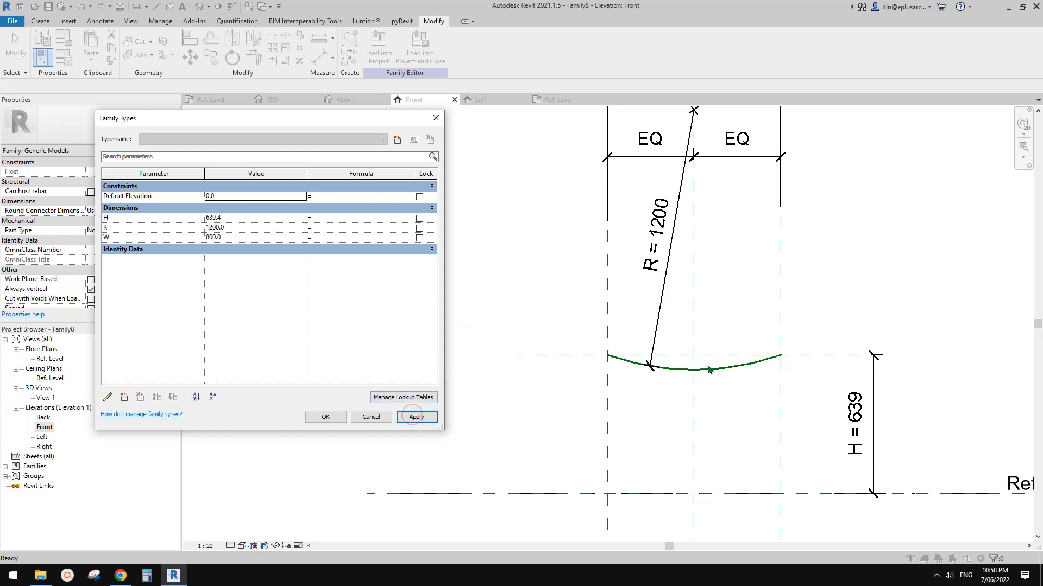
{"action": "left_click", "coordinate": [325, 417]}
Move the left outer reference plane to about 420 mm from the centre plane to flex the arc
{"action": "mouse_move", "coordinate": [607, 405]}
{"action": "left_mouse_down"}
{"action": "mouse_move", "coordinate": [572, 406]}
{"action": "mouse_move", "coordinate": [603, 408]}
{"action": "left_mouse_up"}
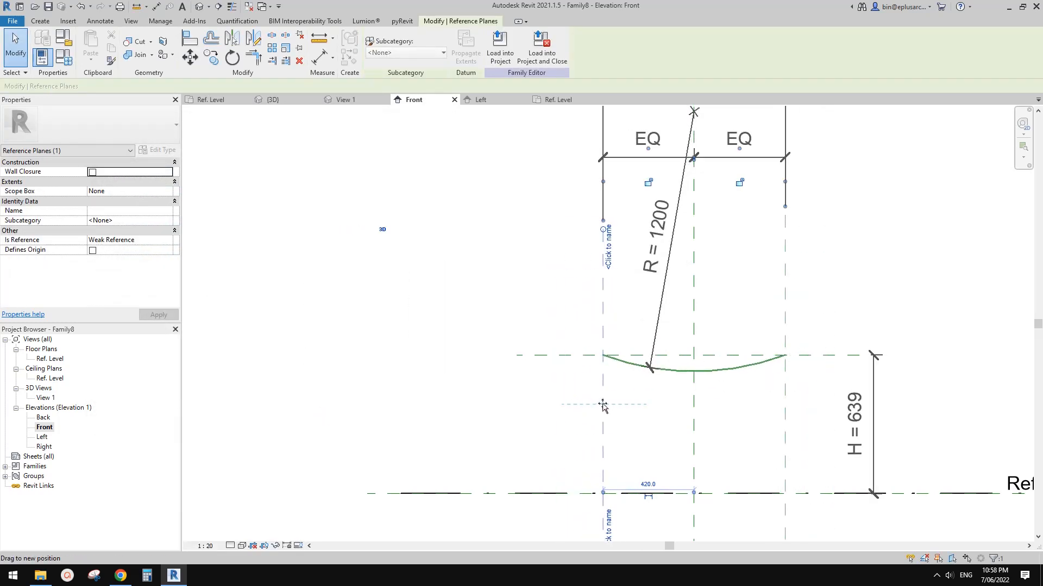
{"action": "middle_click_drag", "start_coordinate": [736, 359], "coordinate": [635, 309]}
{"action": "left_click", "coordinate": [700, 335]}
{"action": "scroll", "coordinate": [701, 335], "scroll_direction": "down", "scroll_amount": 1}
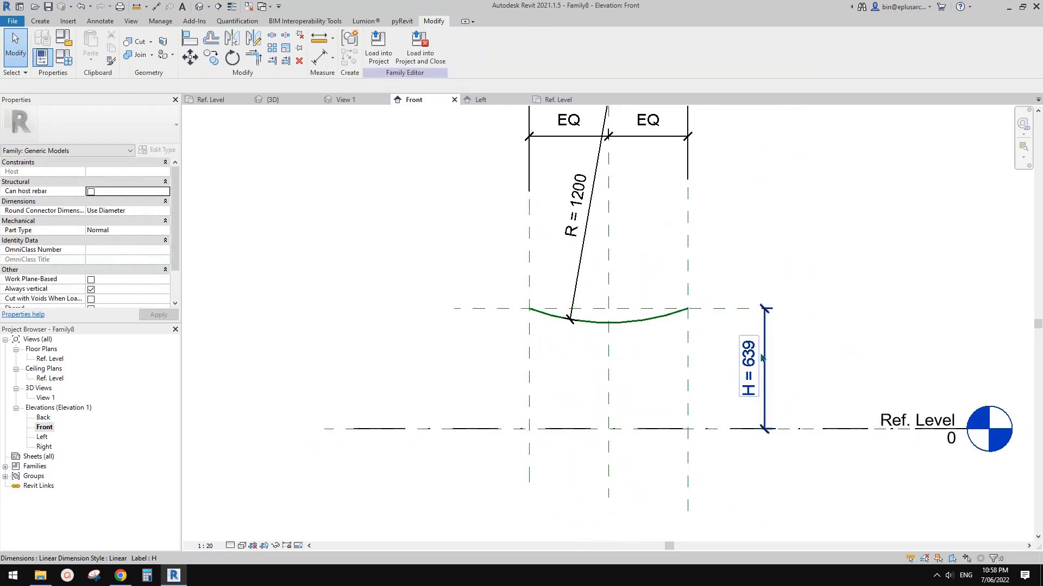
Start a sweep and pick the reference line arc as its path
{"action": "left_click", "coordinate": [40, 21]}
{"action": "left_click", "coordinate": [164, 45]}
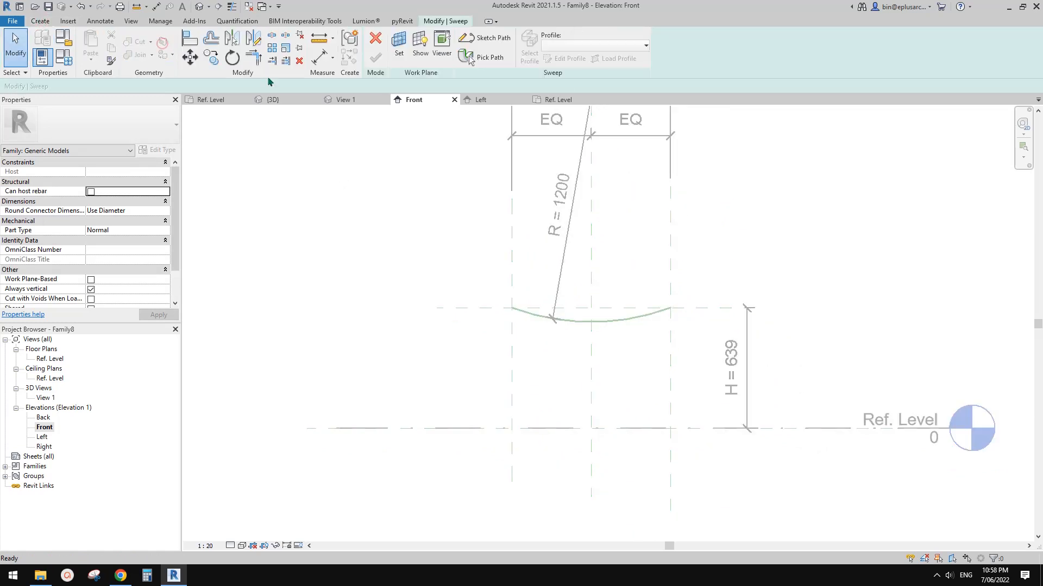
{"action": "left_click", "coordinate": [470, 57]}
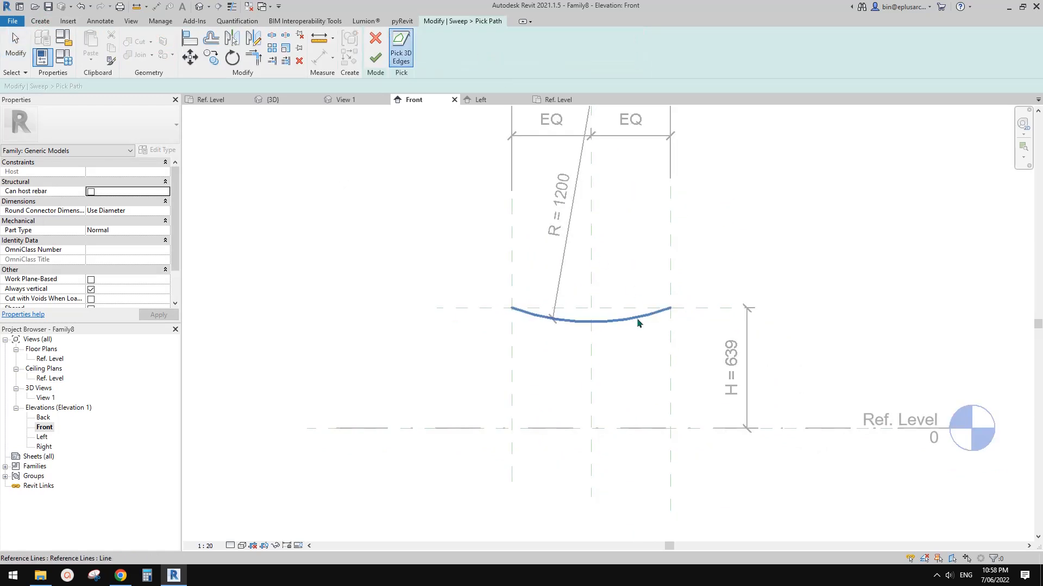
{"action": "left_click", "coordinate": [636, 318]}
{"action": "left_click", "coordinate": [376, 57]}
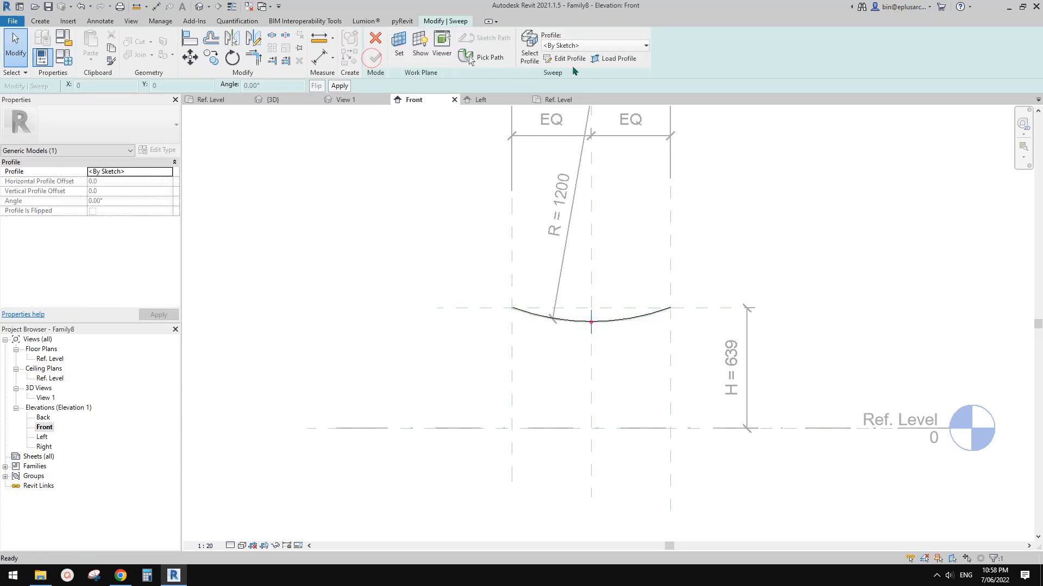
Sketch a circular sweep profile centred on the path in the Left elevation and set its radius to 25 mm
{"action": "left_click", "coordinate": [570, 59]}
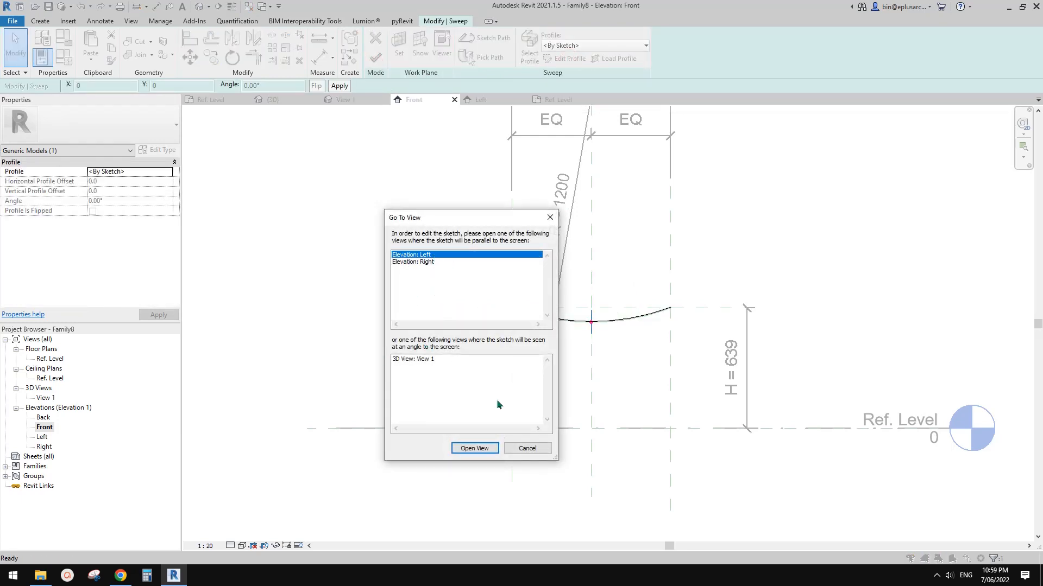
{"action": "left_click", "coordinate": [474, 448]}
{"action": "left_click", "coordinate": [443, 36]}
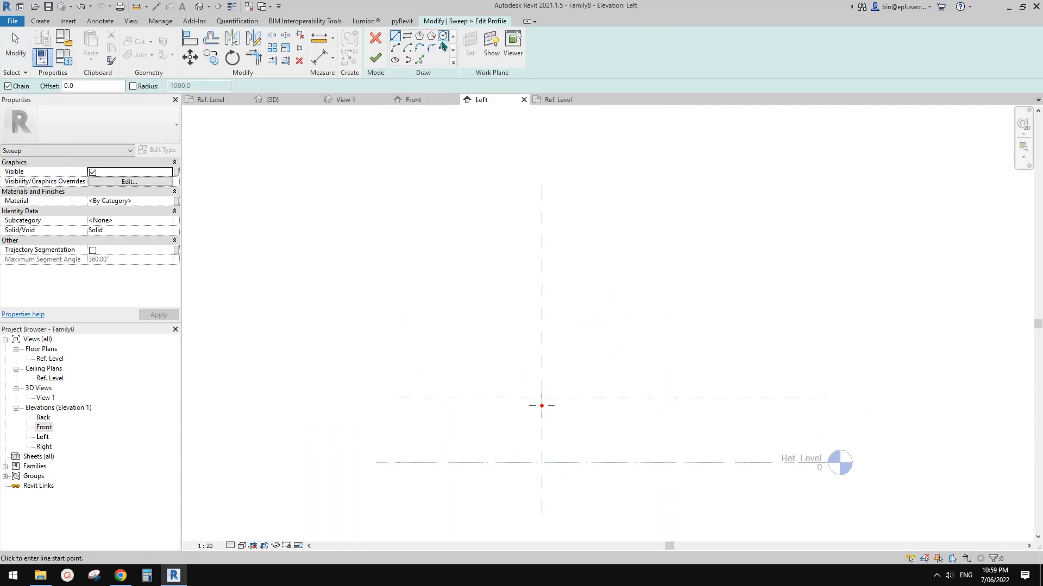
{"action": "scroll", "coordinate": [540, 400], "scroll_direction": "up", "scroll_amount": 2}
{"action": "left_click", "coordinate": [538, 401]}
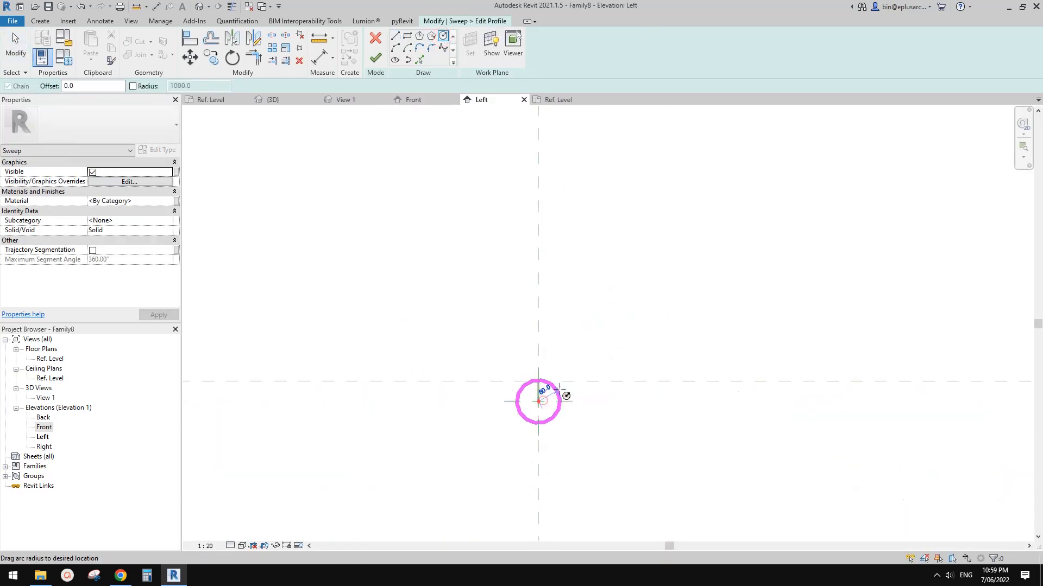
{"action": "scroll", "coordinate": [547, 402], "scroll_direction": "up", "scroll_amount": 2}
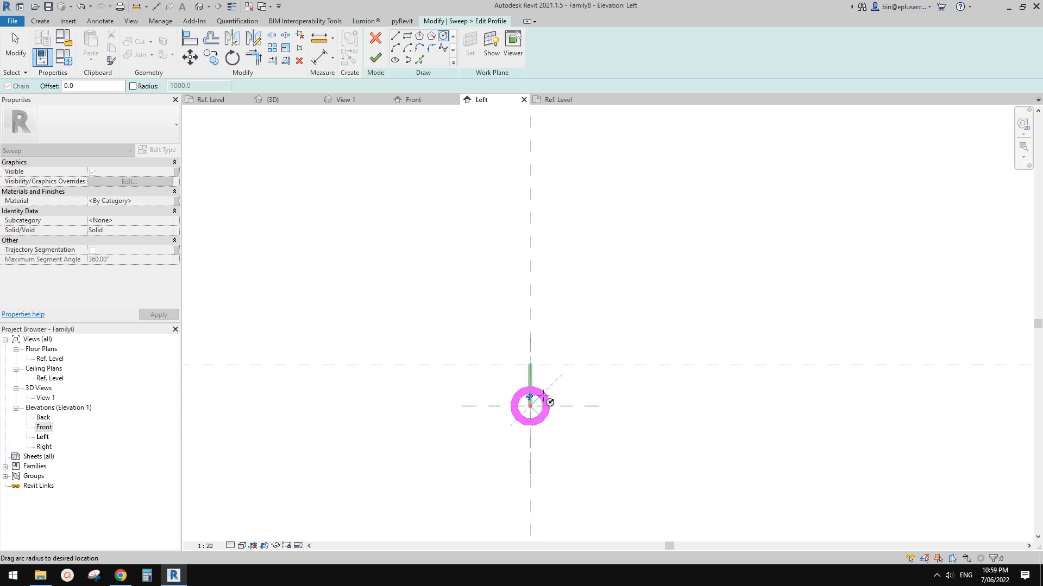
{"action": "scroll", "coordinate": [550, 402], "scroll_direction": "up", "scroll_amount": 1}
{"action": "left_click", "coordinate": [550, 402]}
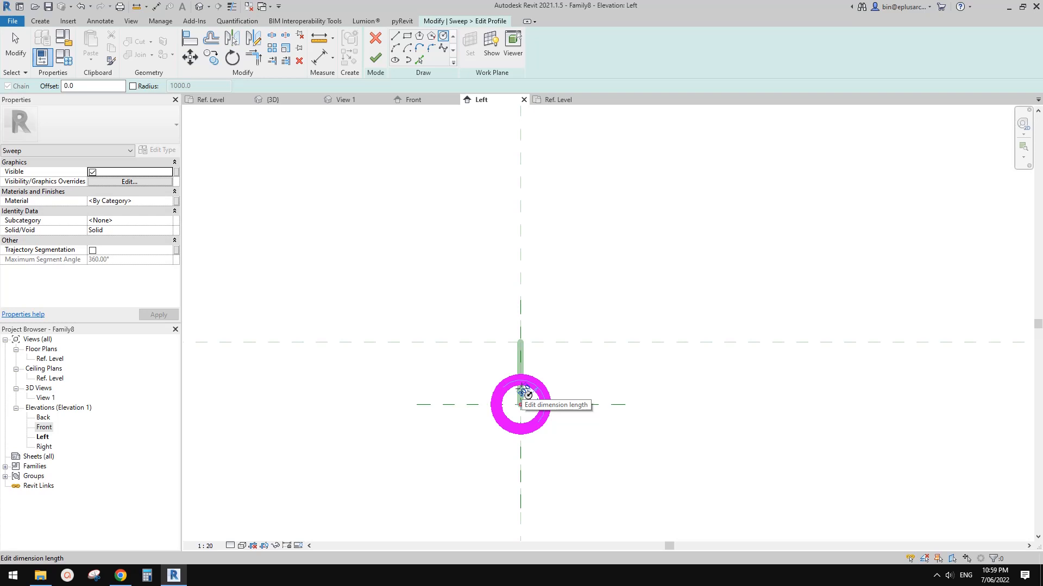
{"action": "left_click", "coordinate": [523, 391]}
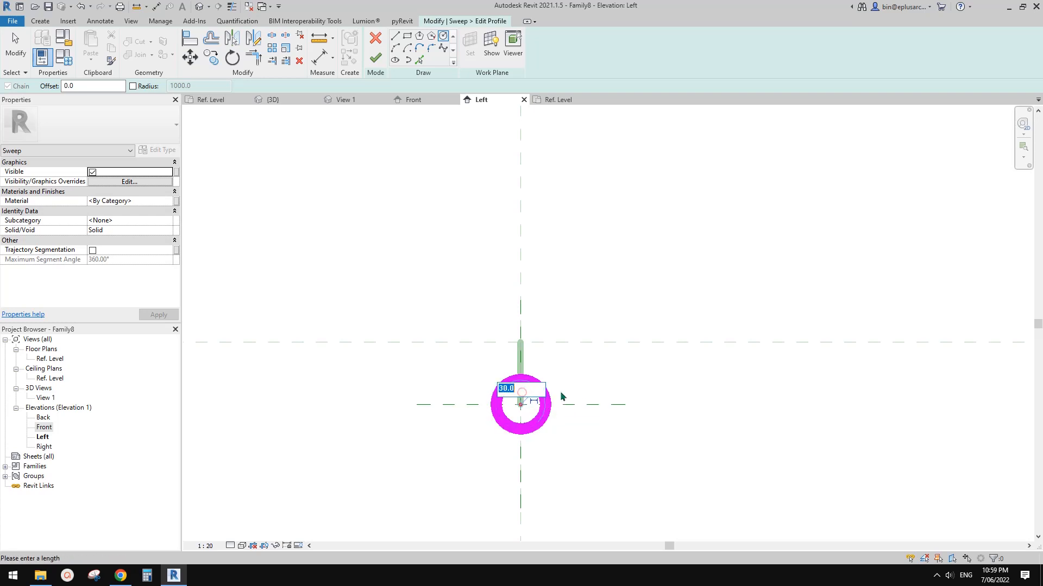
{"action": "type", "text": "25"}
{"action": "key", "text": "Return"}
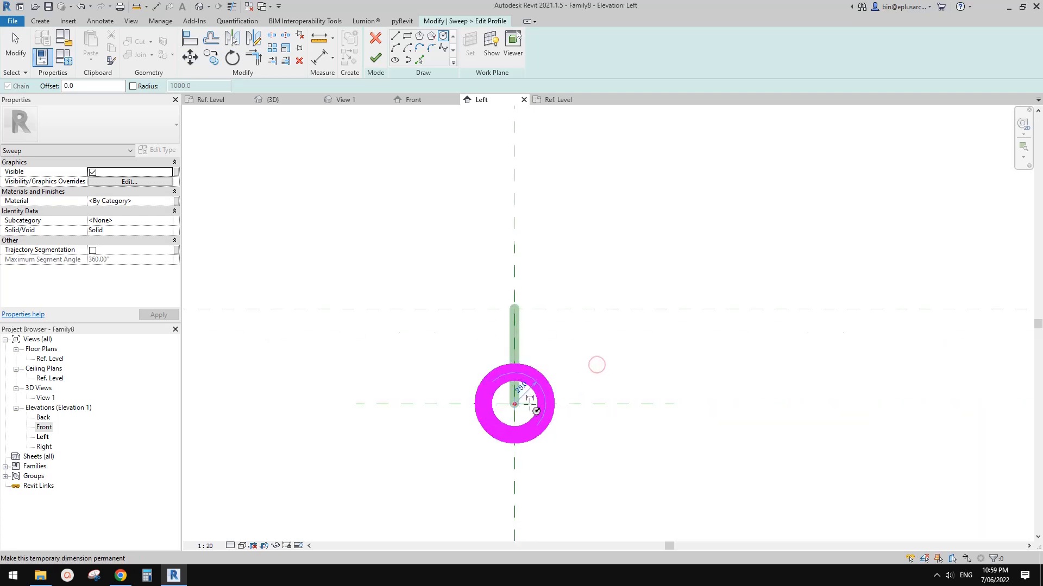
Finish the profile sketch and the sweep, and open the default 3D view of the rope
{"action": "middle_click_drag", "start_coordinate": [550, 420], "coordinate": [614, 379]}
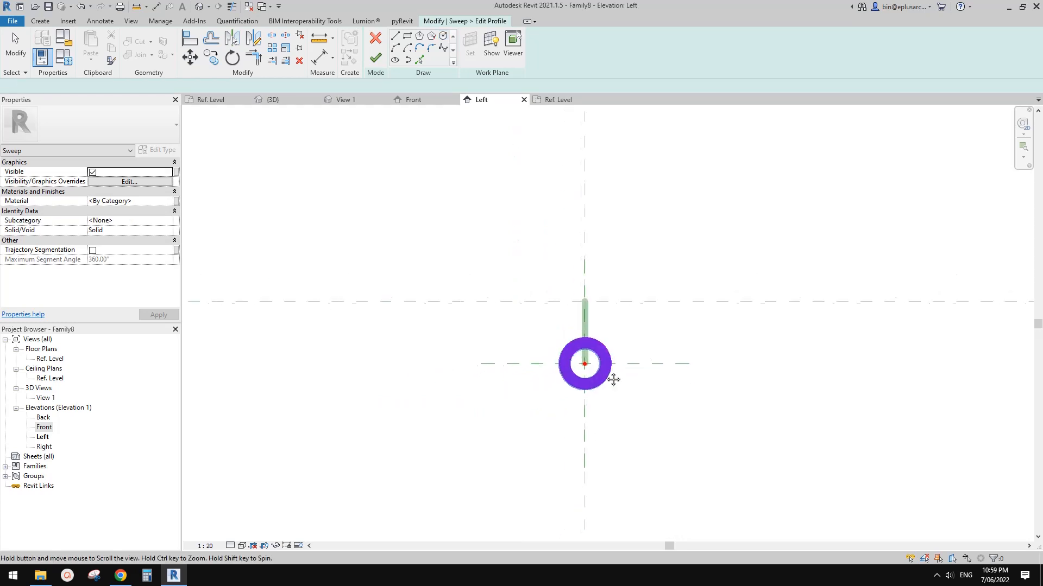
{"action": "left_click", "coordinate": [375, 57]}
{"action": "left_click", "coordinate": [375, 57]}
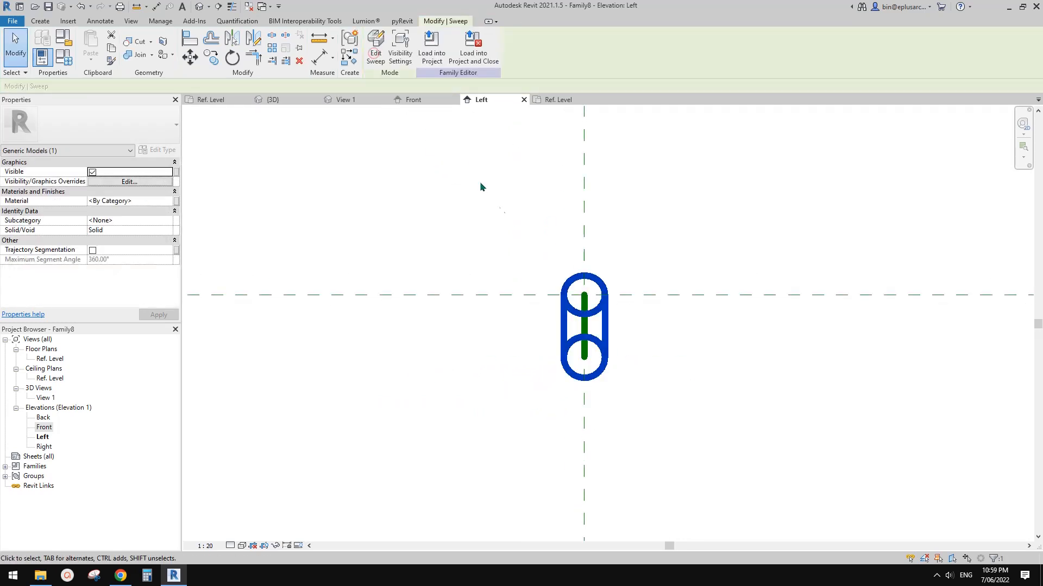
{"action": "left_click", "coordinate": [198, 8]}
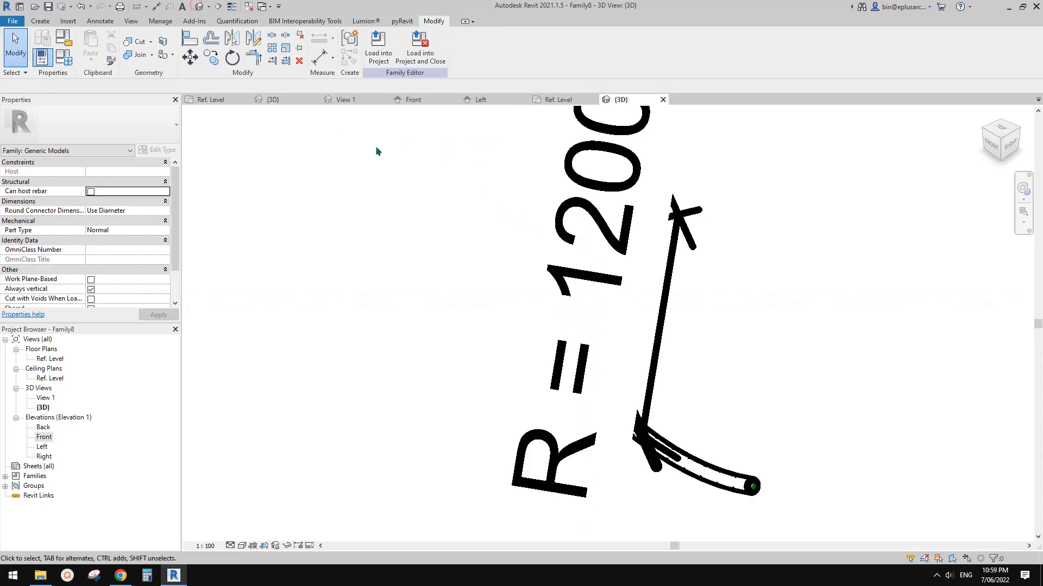
Set the rope's 3D view scale to 1:10 and examine the swept rope from several angles
{"action": "scroll", "coordinate": [523, 297], "scroll_direction": "down", "scroll_amount": 5}
{"action": "middle_click_drag", "start_coordinate": [617, 344], "coordinate": [772, 322], "text": "shift"}
{"action": "scroll", "coordinate": [592, 347], "scroll_direction": "up", "scroll_amount": 3}
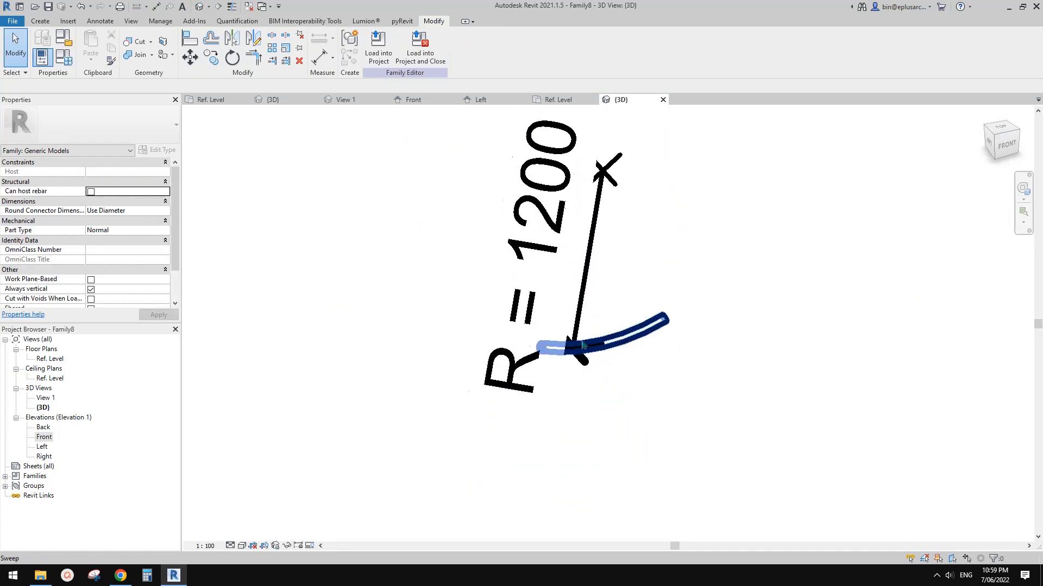
{"action": "scroll", "coordinate": [592, 347], "scroll_direction": "down", "scroll_amount": 1}
{"action": "middle_click_drag", "start_coordinate": [594, 347], "coordinate": [642, 374], "text": "shift"}
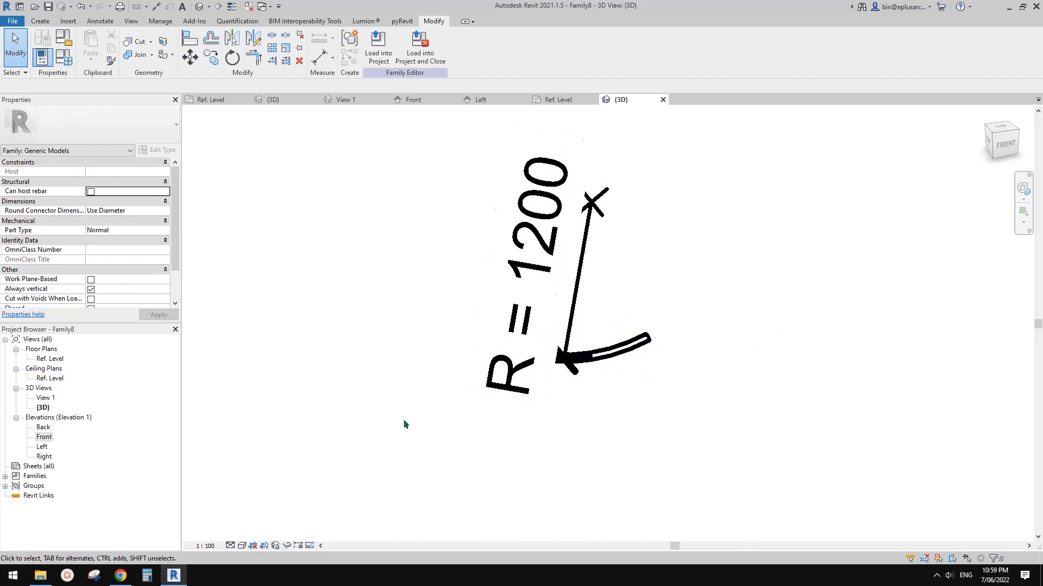
{"action": "left_click", "coordinate": [207, 545]}
{"action": "left_click", "coordinate": [217, 423]}
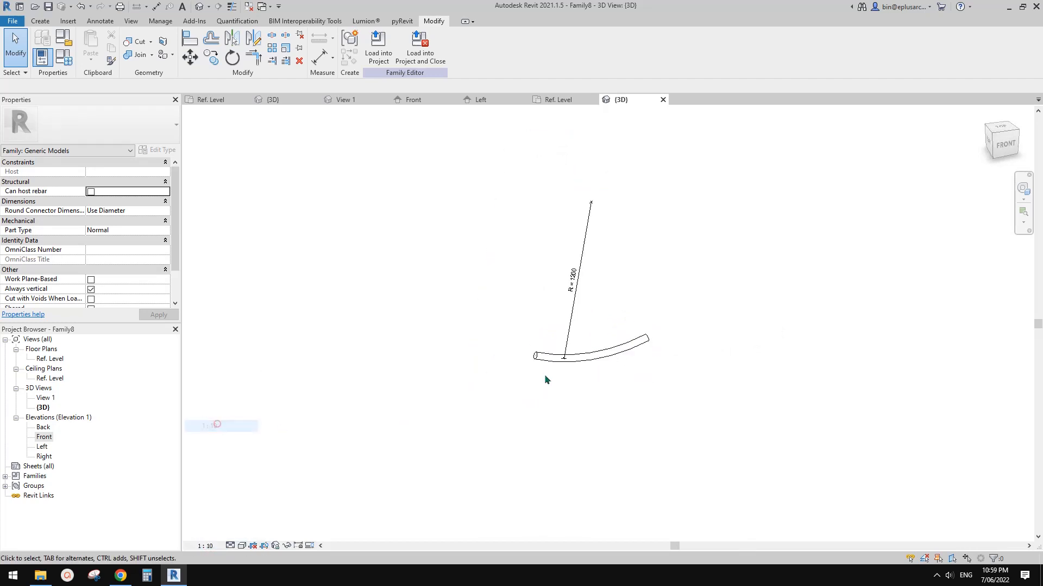
{"action": "middle_click_drag", "start_coordinate": [604, 386], "coordinate": [633, 340], "text": "shift"}
Load the rope family into the line-based family and place one instance below the reference line in plan
{"action": "left_click", "coordinate": [379, 53]}
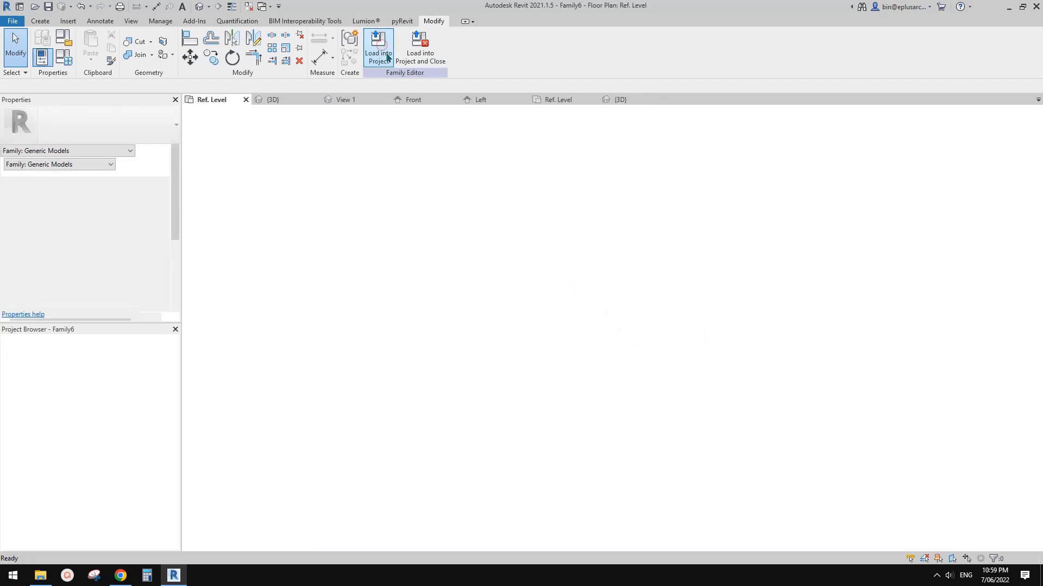
{"action": "scroll", "coordinate": [693, 434], "scroll_direction": "down", "scroll_amount": 1}
{"action": "middle_click_drag", "start_coordinate": [693, 434], "coordinate": [672, 365]}
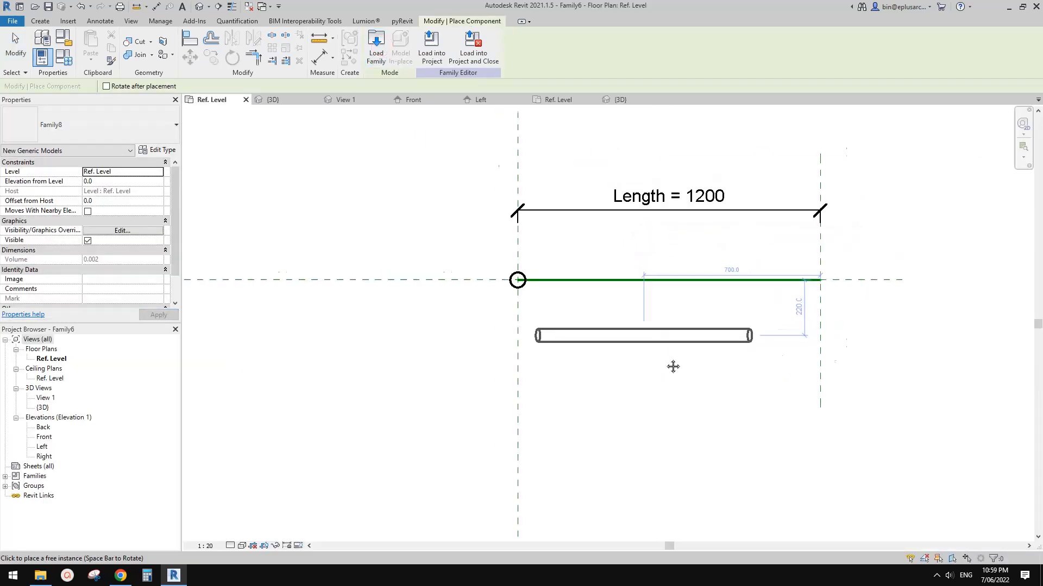
{"action": "left_click", "coordinate": [658, 373]}
{"action": "key", "text": "Escape"}
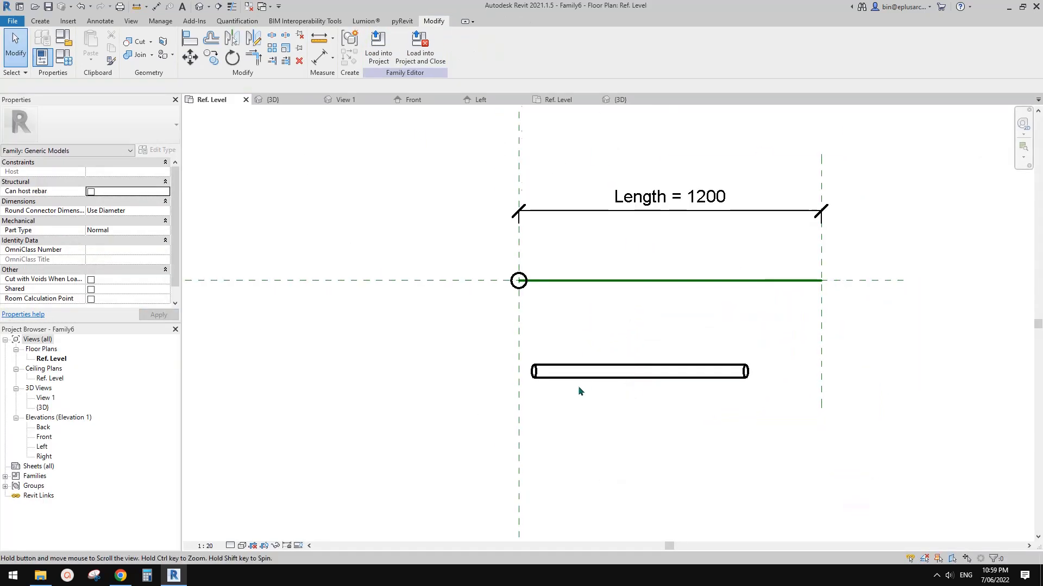
In the Front elevation, set the Right reference plane 2400 mm from the plane through the post
{"action": "double_click", "coordinate": [44, 437]}
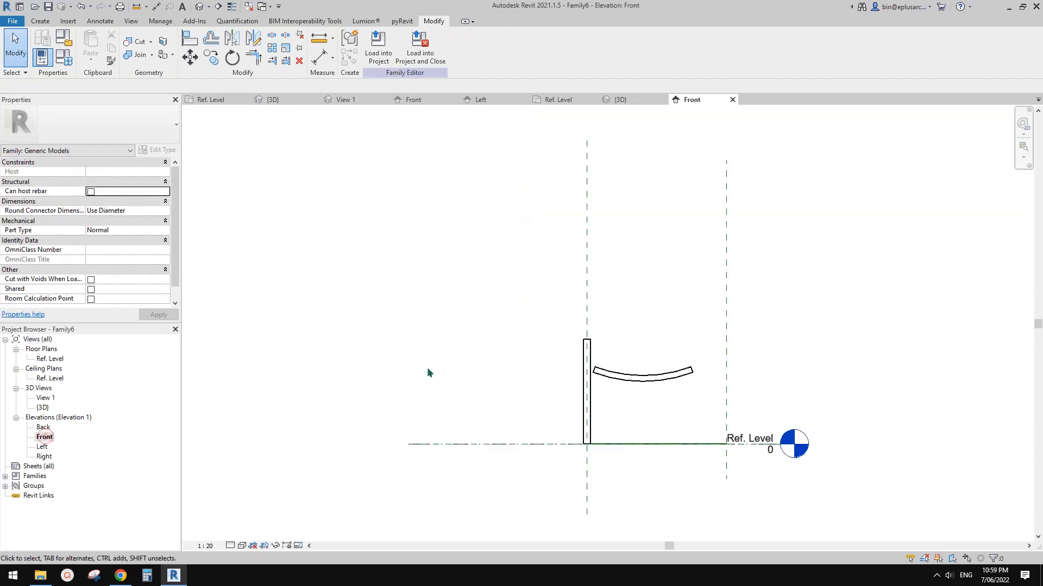
{"action": "left_click", "coordinate": [636, 323]}
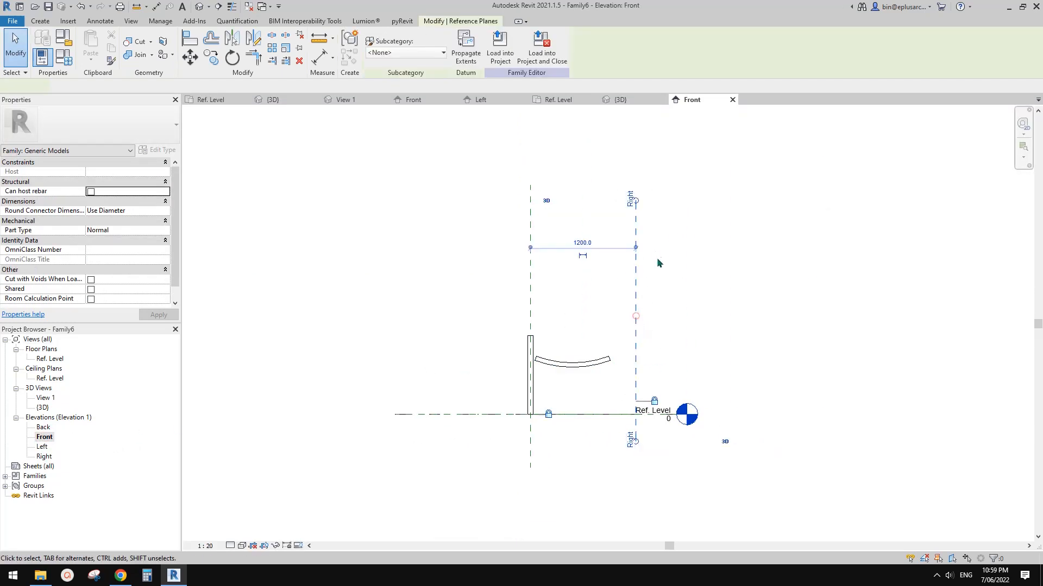
{"action": "left_click", "coordinate": [582, 243]}
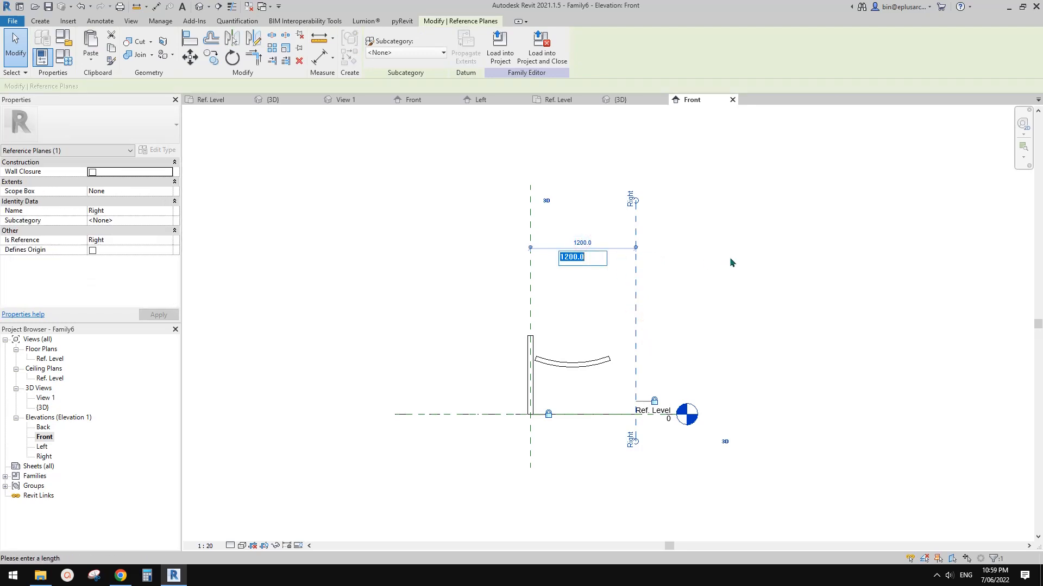
{"action": "type", "text": "2400"}
{"action": "key", "text": "Return"}
{"action": "key", "text": "Escape"}
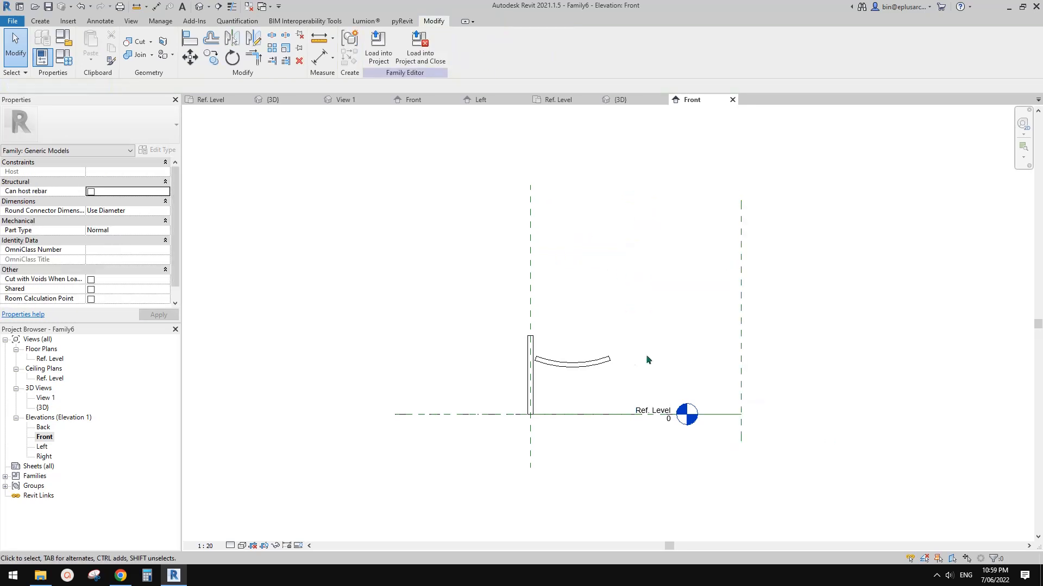
In the Ref. Level plan, align the post's centre planes to the vertical and horizontal reference planes at the line's start
{"action": "scroll", "coordinate": [601, 348], "scroll_direction": "up", "scroll_amount": 4}
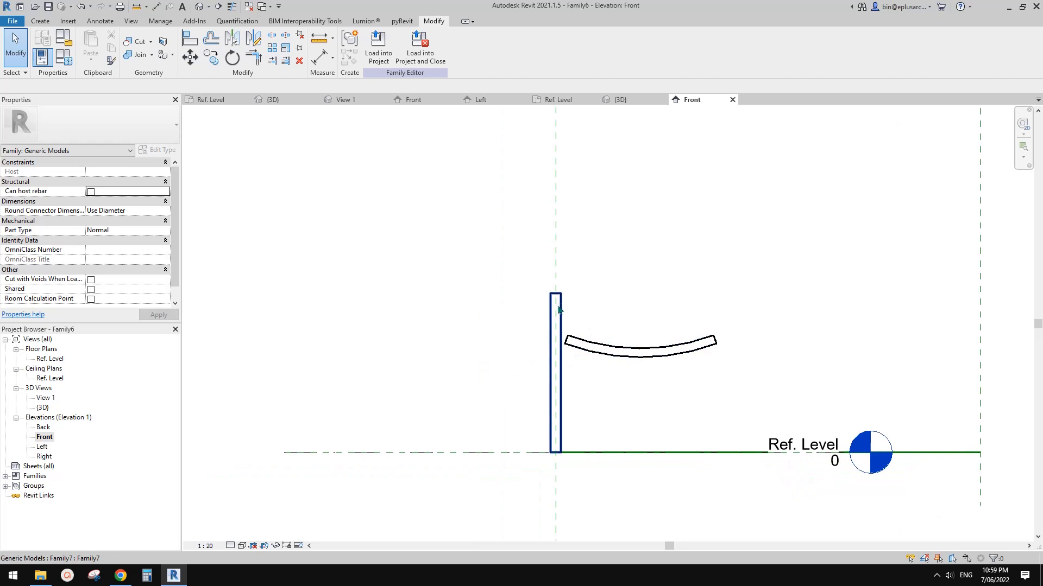
{"action": "scroll", "coordinate": [568, 321], "scroll_direction": "down", "scroll_amount": 1}
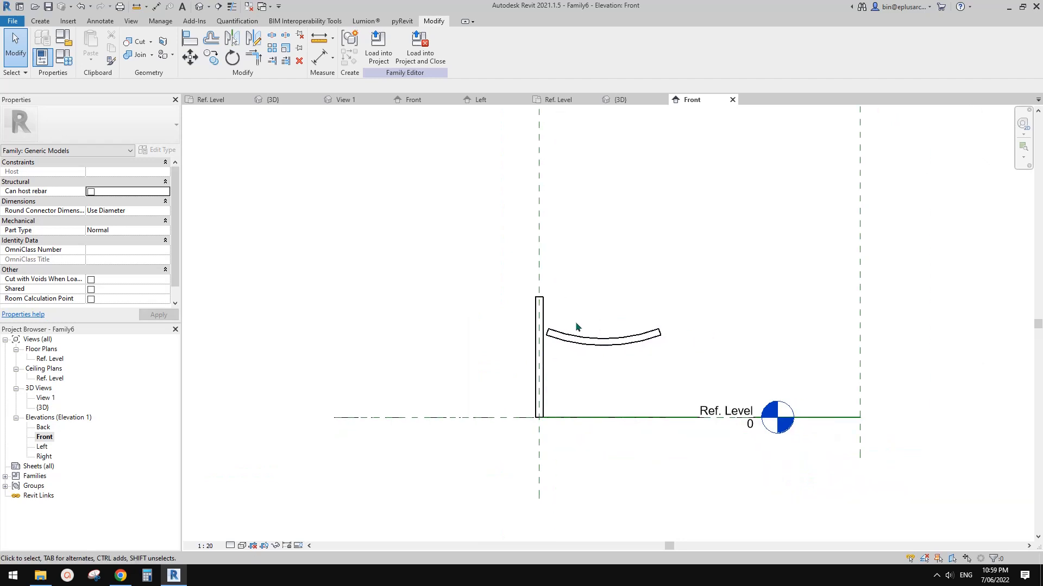
{"action": "double_click", "coordinate": [51, 360]}
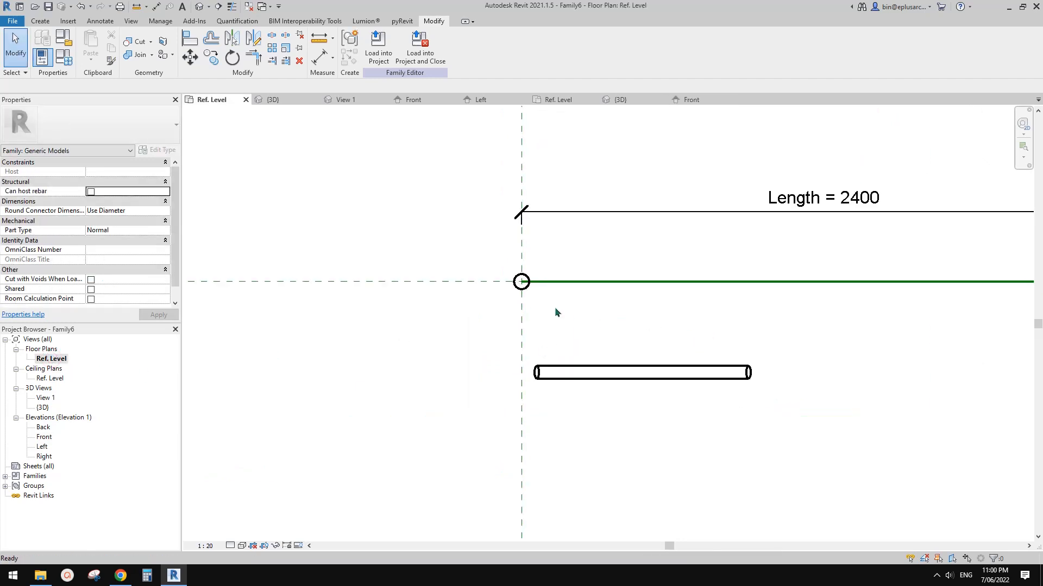
{"action": "left_click", "coordinate": [528, 302]}
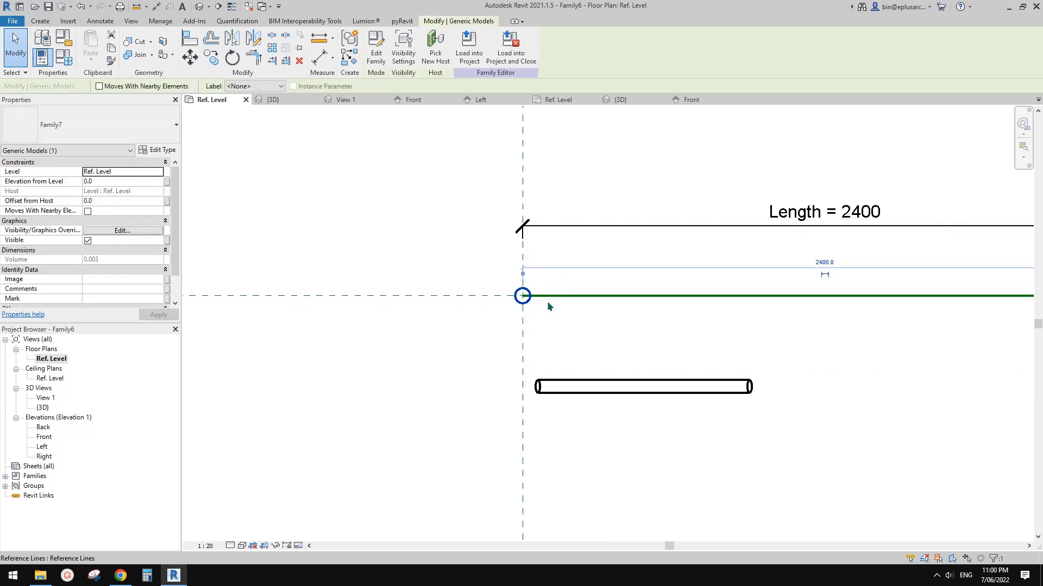
{"action": "key", "text": "a"}
{"action": "key", "text": "l"}
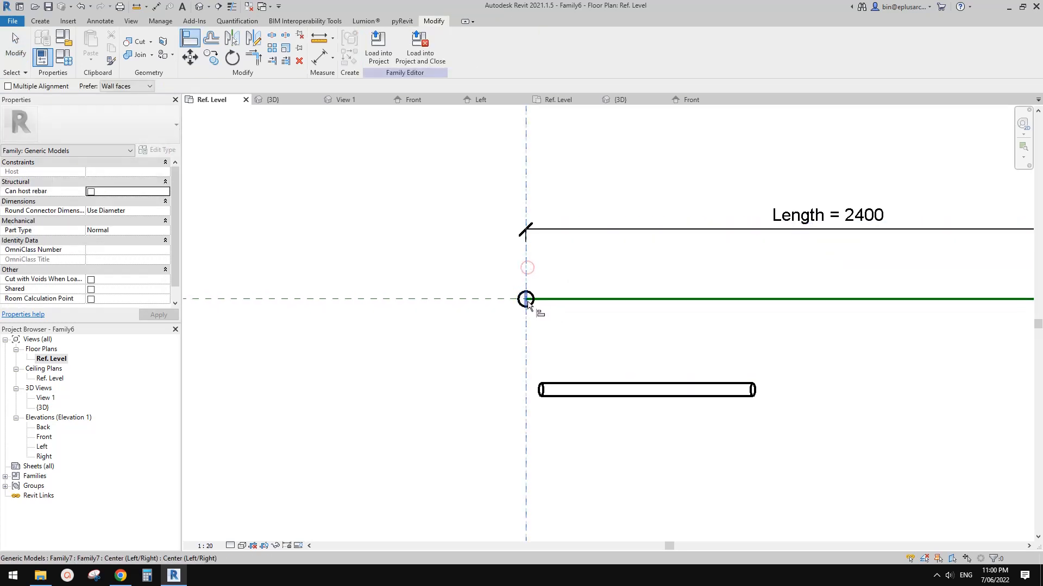
{"action": "left_click", "coordinate": [472, 298]}
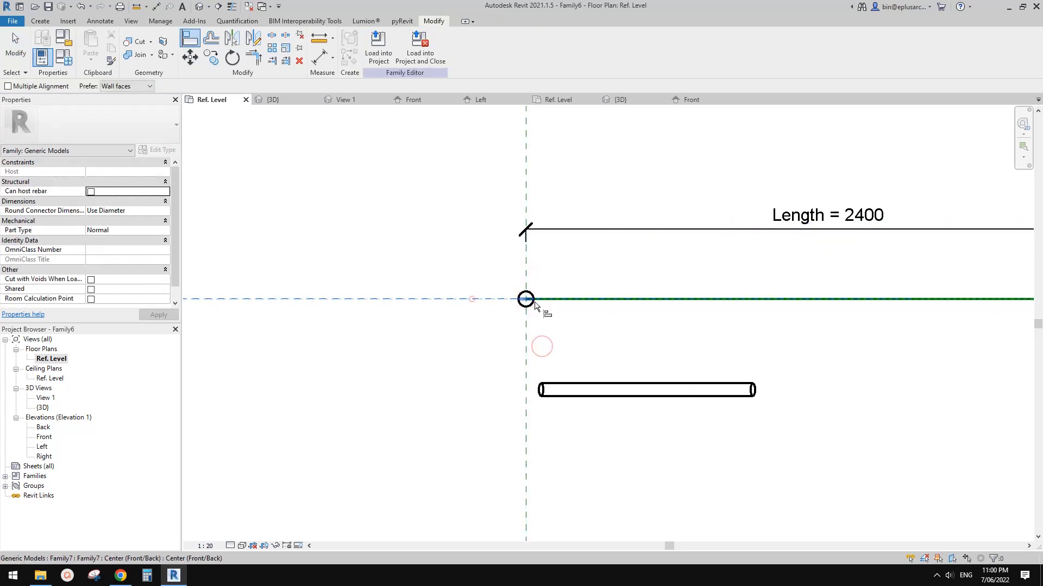
{"action": "left_click", "coordinate": [528, 319]}
{"action": "scroll", "coordinate": [580, 345], "scroll_direction": "down", "scroll_amount": 1}
{"action": "key", "text": "Escape"}
Draw a vertical reference plane crossing the line and the rope, about 500 mm from the post's centre
{"action": "middle_click_drag", "start_coordinate": [595, 343], "coordinate": [559, 349]}
{"action": "key", "text": "r"}
{"action": "key", "text": "p"}
{"action": "left_click", "coordinate": [605, 438]}
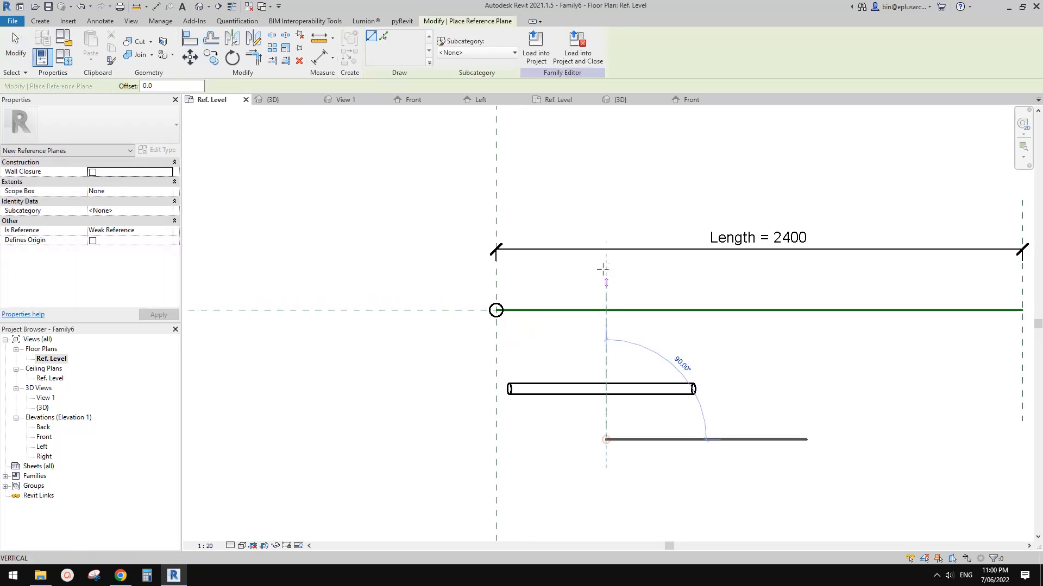
{"action": "left_click", "coordinate": [606, 201]}
{"action": "key", "text": "Escape"}
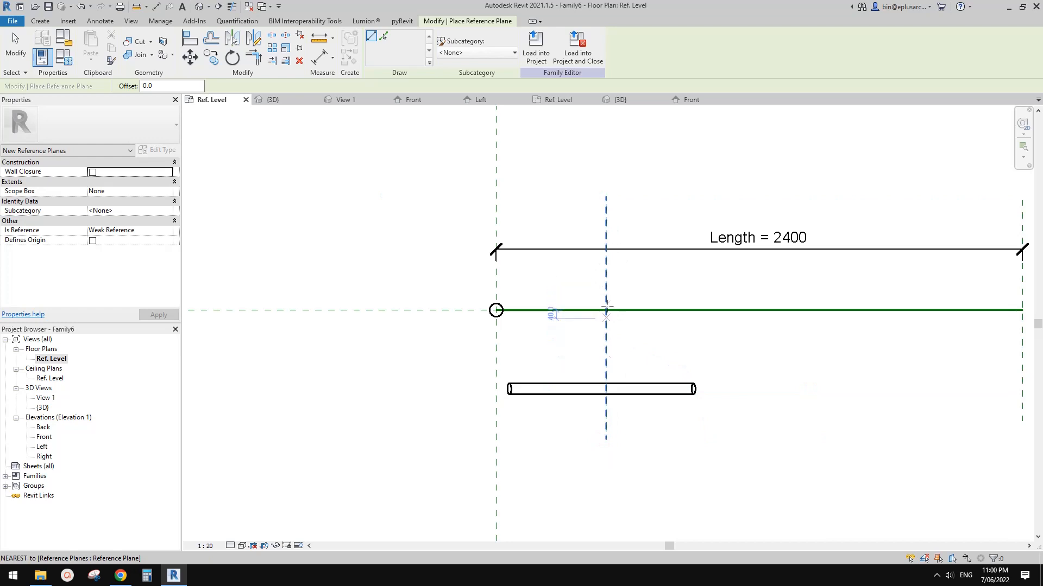
{"action": "key", "text": "Escape"}
Dimension the distance between the new reference plane and the plane through the post, above the Length dimension
{"action": "middle_click_drag", "start_coordinate": [610, 337], "coordinate": [617, 347]}
{"action": "key", "text": "d"}
{"action": "key", "text": "i"}
{"action": "left_click", "coordinate": [613, 284]}
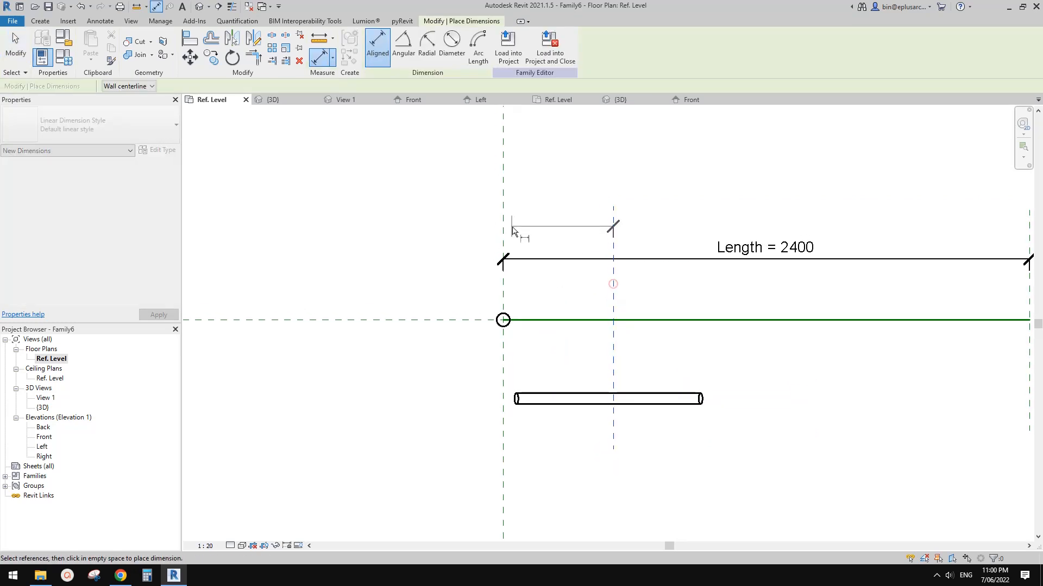
{"action": "left_click", "coordinate": [505, 220]}
{"action": "left_click", "coordinate": [549, 205]}
{"action": "key", "text": "Escape"}
{"action": "key", "text": "Escape"}
{"action": "scroll", "coordinate": [673, 296], "scroll_direction": "down", "scroll_amount": 2}
{"action": "middle_click_drag", "start_coordinate": [678, 298], "coordinate": [604, 298]}
{"action": "scroll", "coordinate": [625, 296], "scroll_direction": "up", "scroll_amount": 1}
{"action": "scroll", "coordinate": [627, 294], "scroll_direction": "up", "scroll_amount": 1}
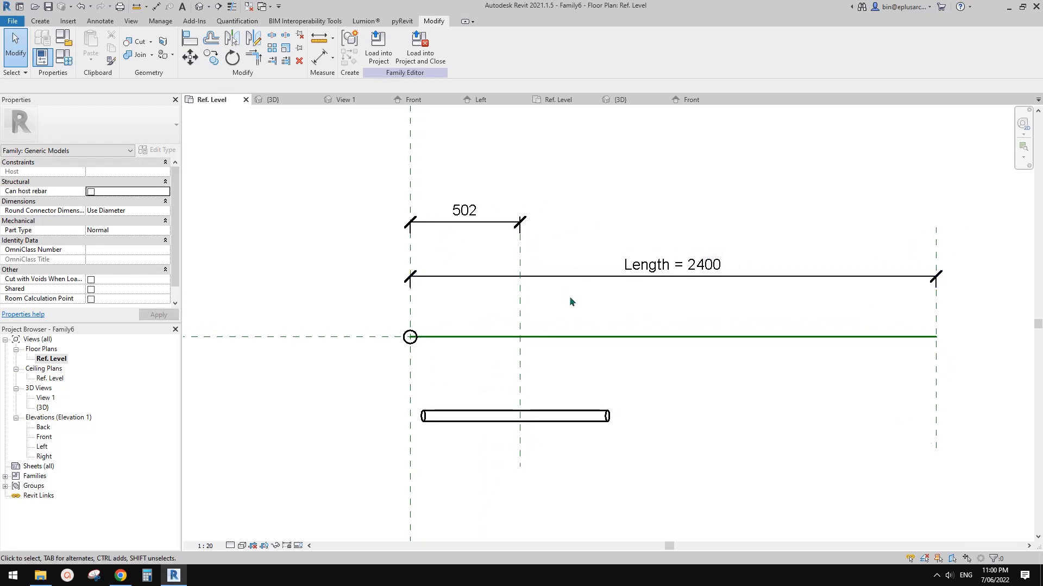
{"action": "middle_click_drag", "start_coordinate": [571, 297], "coordinate": [571, 297]}
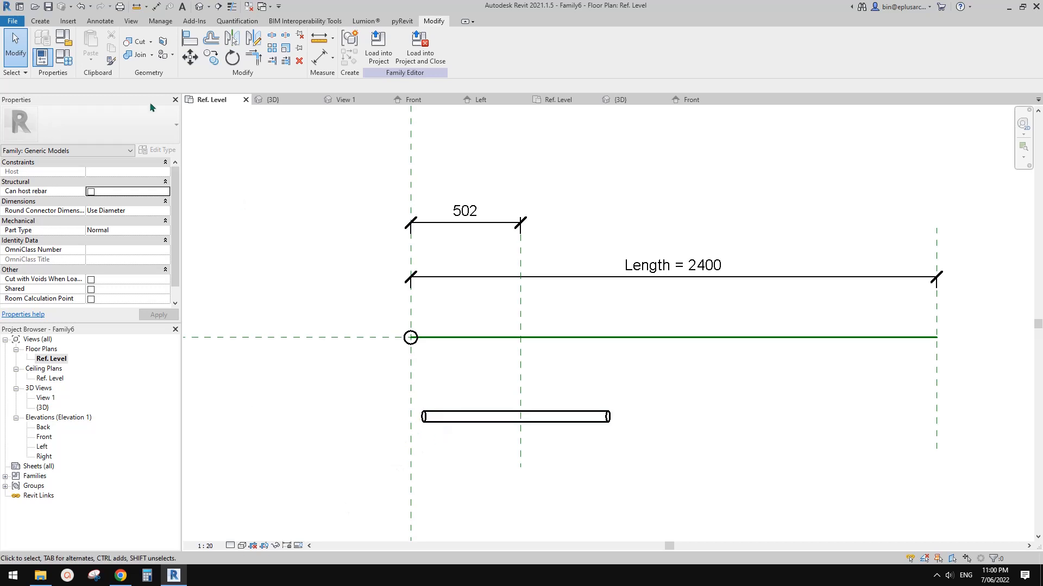
Add an instance length parameter named "max. spacing" and set its value to 600
{"action": "left_click", "coordinate": [64, 57]}
{"action": "left_click", "coordinate": [124, 398]}
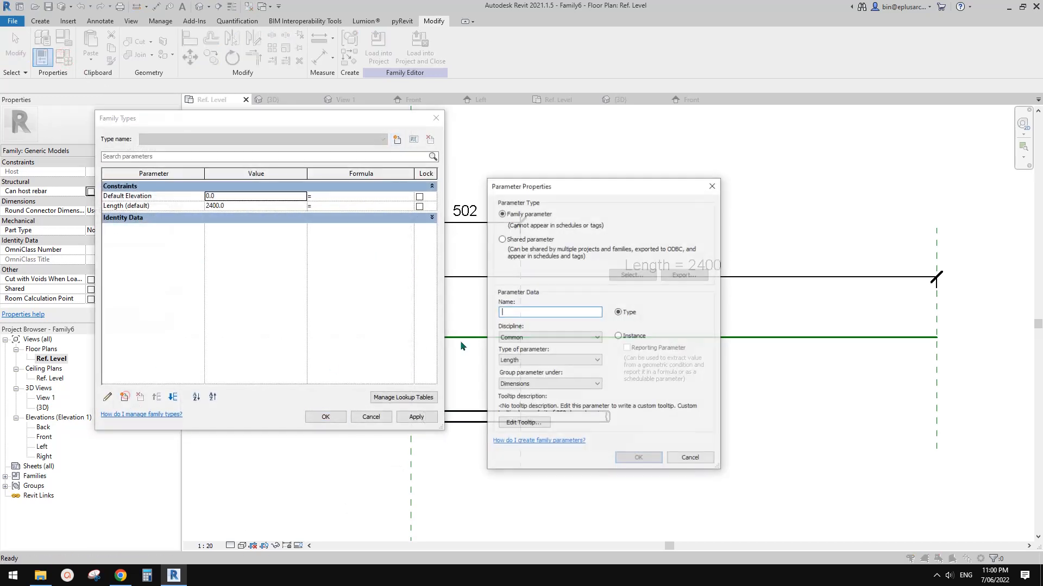
{"action": "type", "text": "m"}
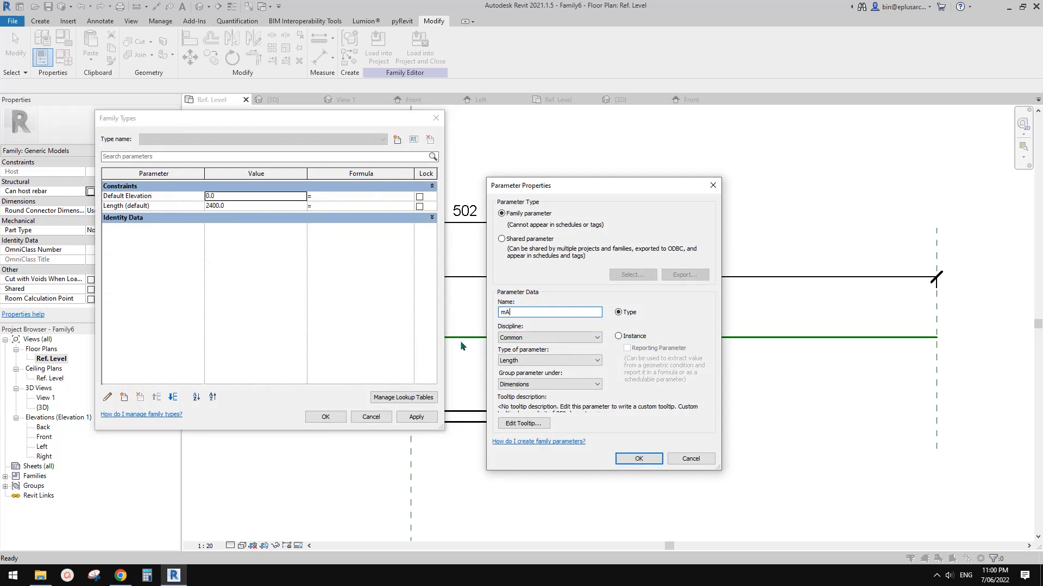
{"action": "type", "text": "ax. spacing"}
{"action": "left_click", "coordinate": [621, 337]}
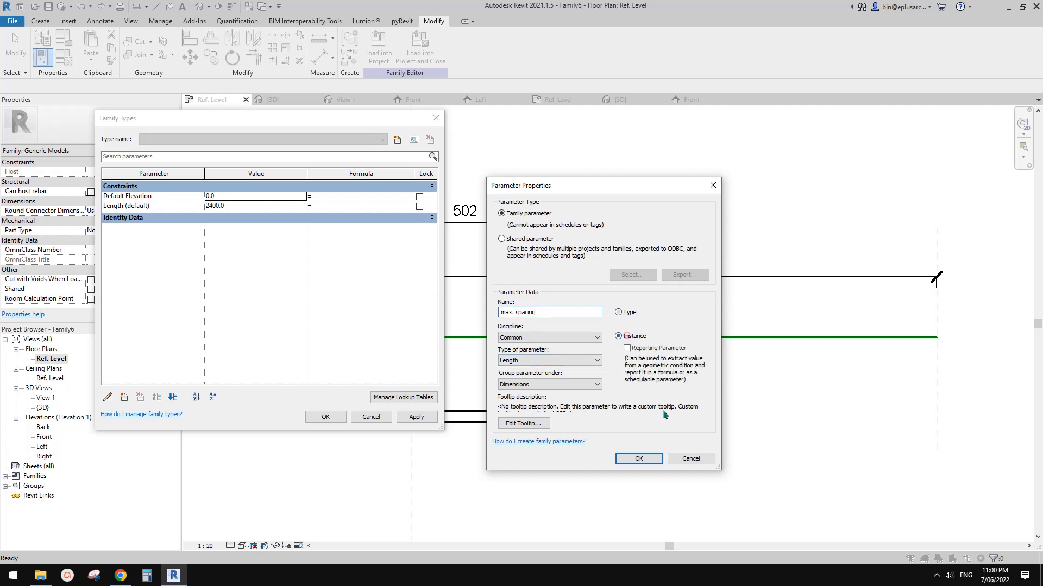
{"action": "left_click", "coordinate": [631, 459]}
{"action": "left_click", "coordinate": [251, 232]}
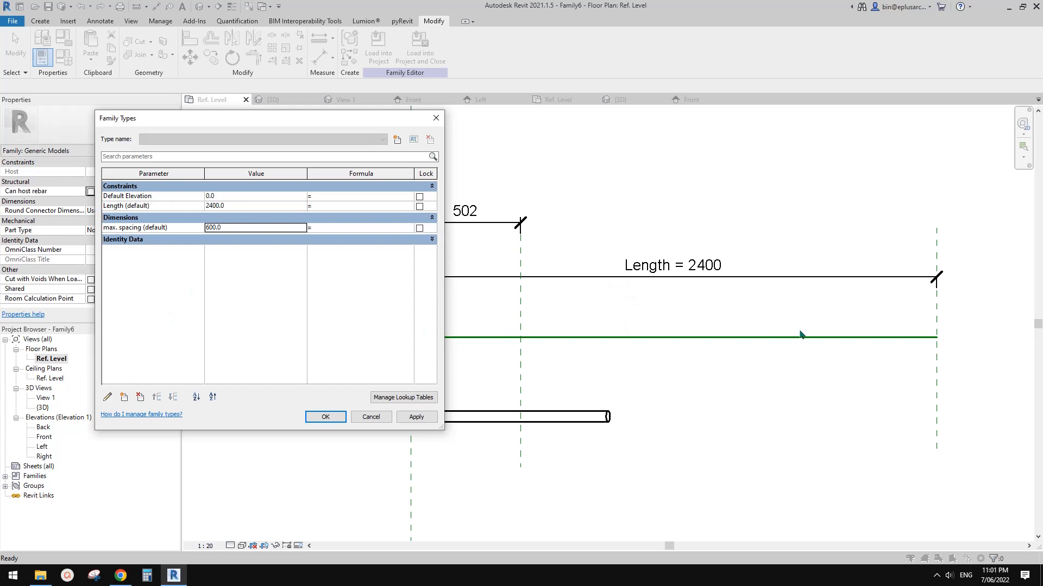
Add an instance family parameter named "No." of type Integer, grouped under Other
{"action": "left_click", "coordinate": [124, 397]}
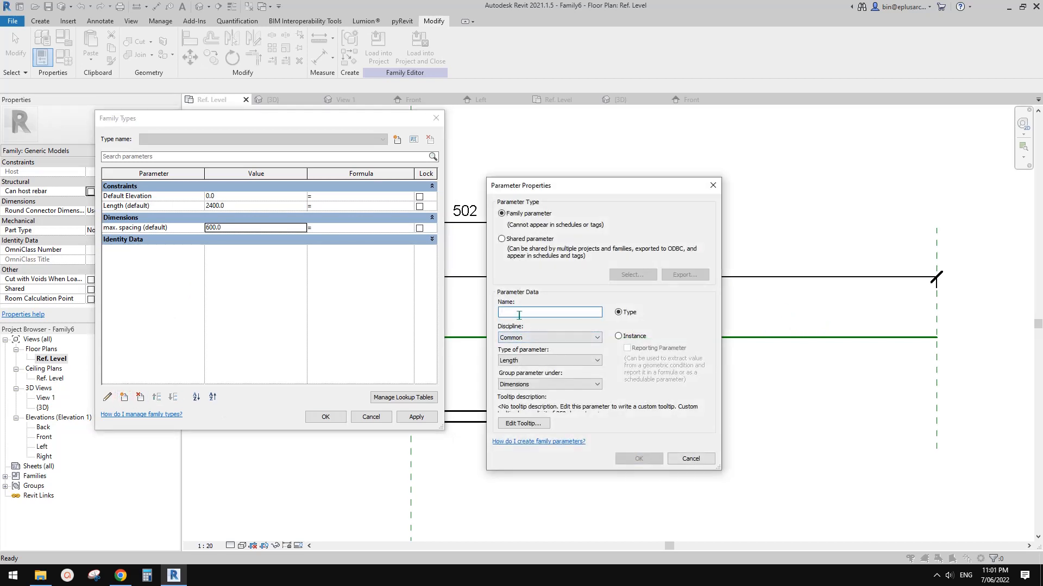
{"action": "type", "text": "No."}
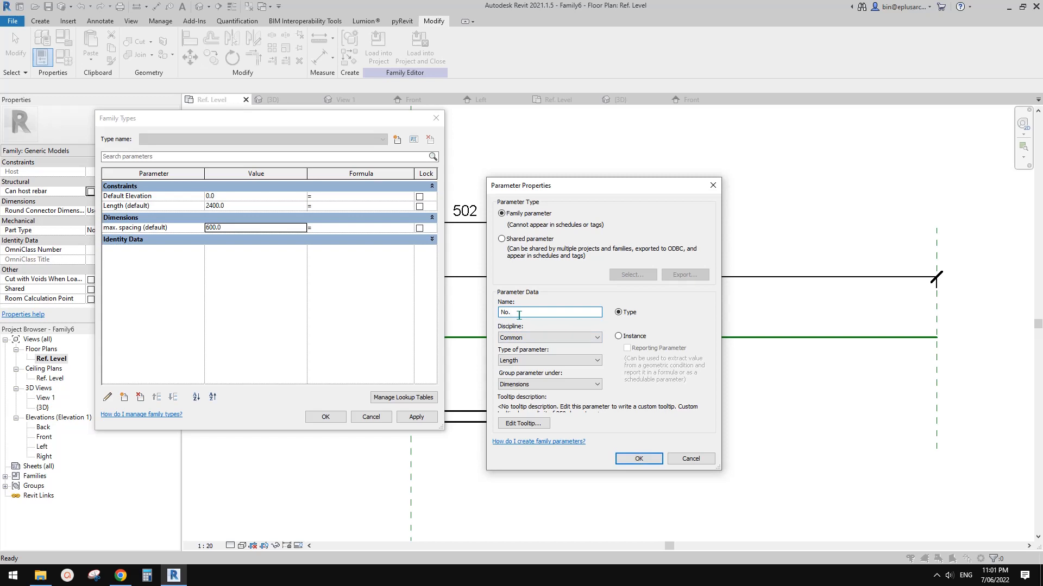
{"action": "left_click", "coordinate": [507, 362]}
{"action": "left_click", "coordinate": [554, 387]}
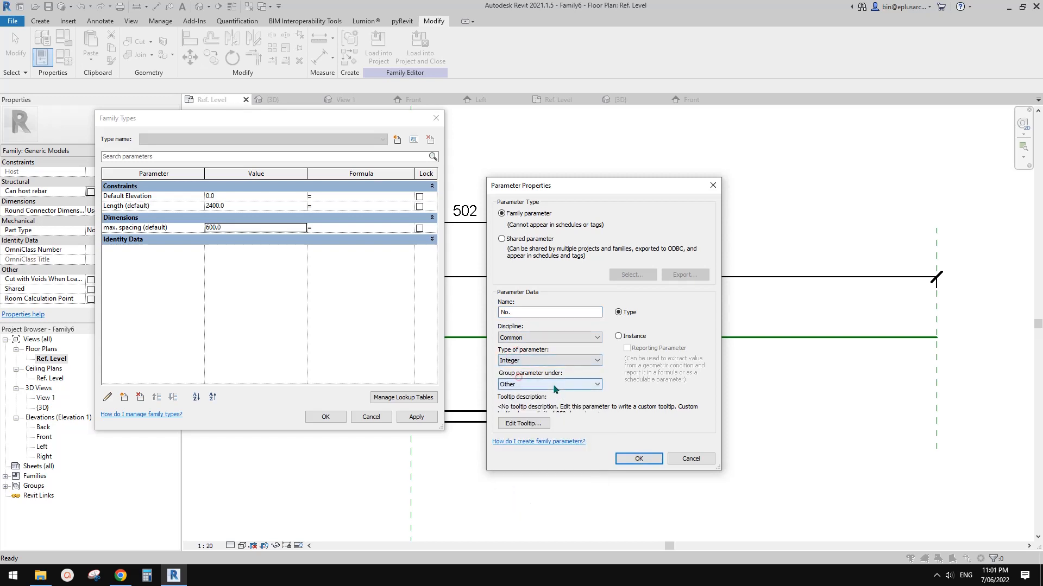
{"action": "left_click", "coordinate": [619, 336]}
{"action": "left_click", "coordinate": [638, 459]}
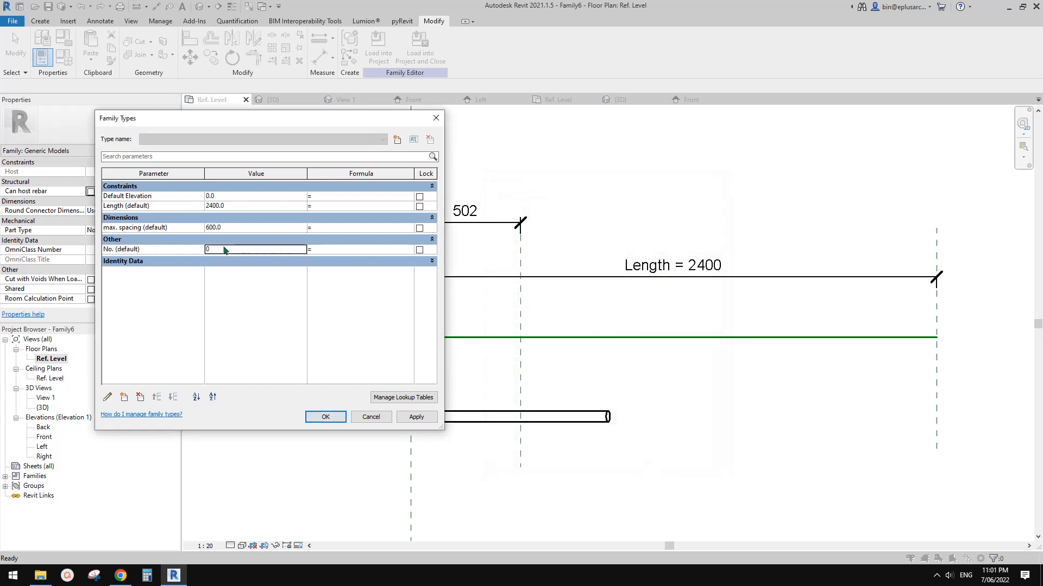
Set the No. parameter's formula to roundup(Length / max. spacing) and accept the family types
{"action": "left_click", "coordinate": [334, 250]}
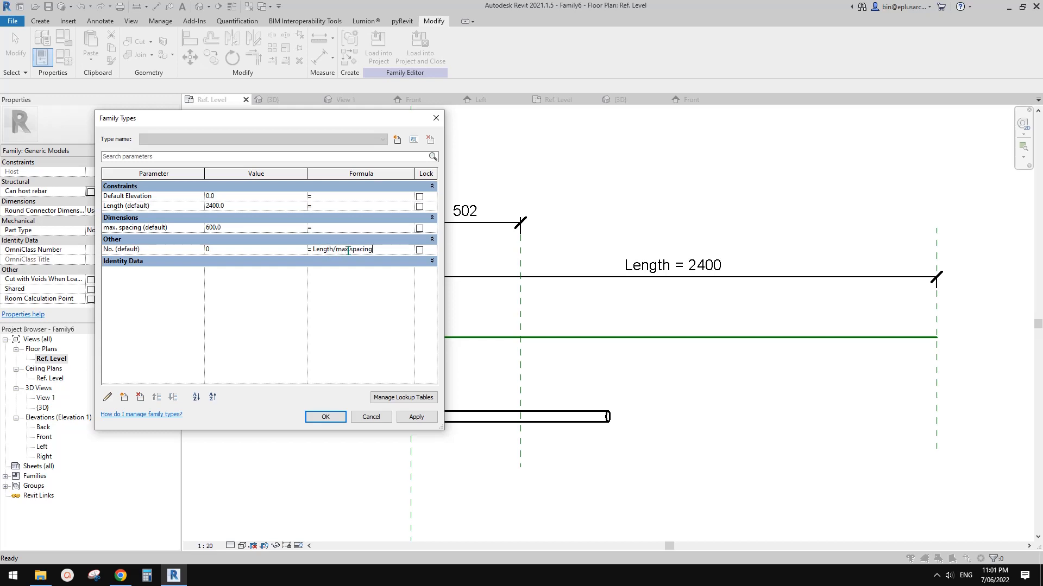
{"action": "left_click", "coordinate": [314, 251]}
{"action": "type", "text": "roundup("}
{"action": "left_click", "coordinate": [369, 293]}
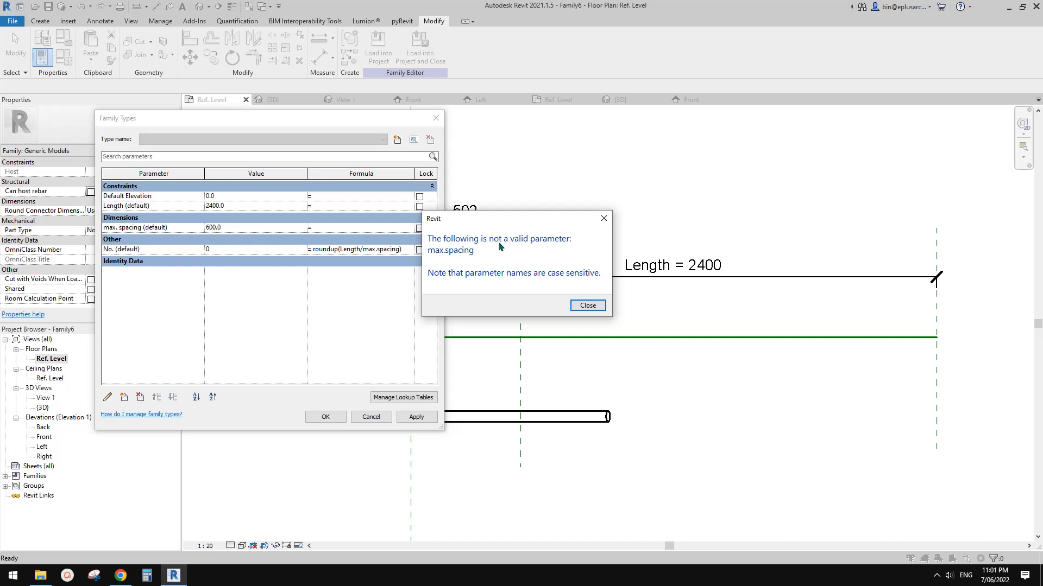
{"action": "left_click", "coordinate": [587, 304]}
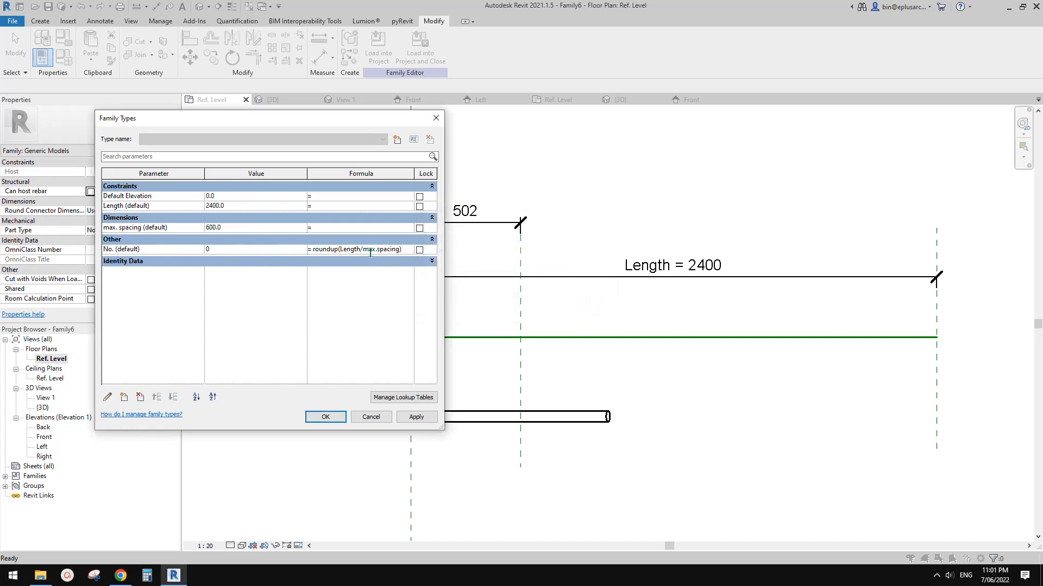
{"action": "left_click", "coordinate": [377, 250]}
{"action": "left_click", "coordinate": [384, 288]}
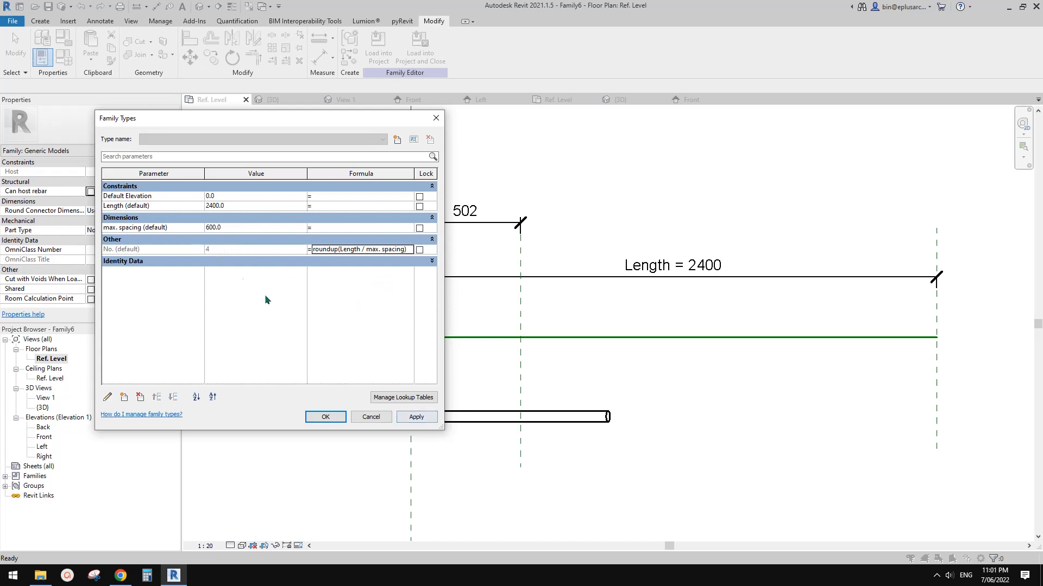
{"action": "left_click", "coordinate": [326, 417]}
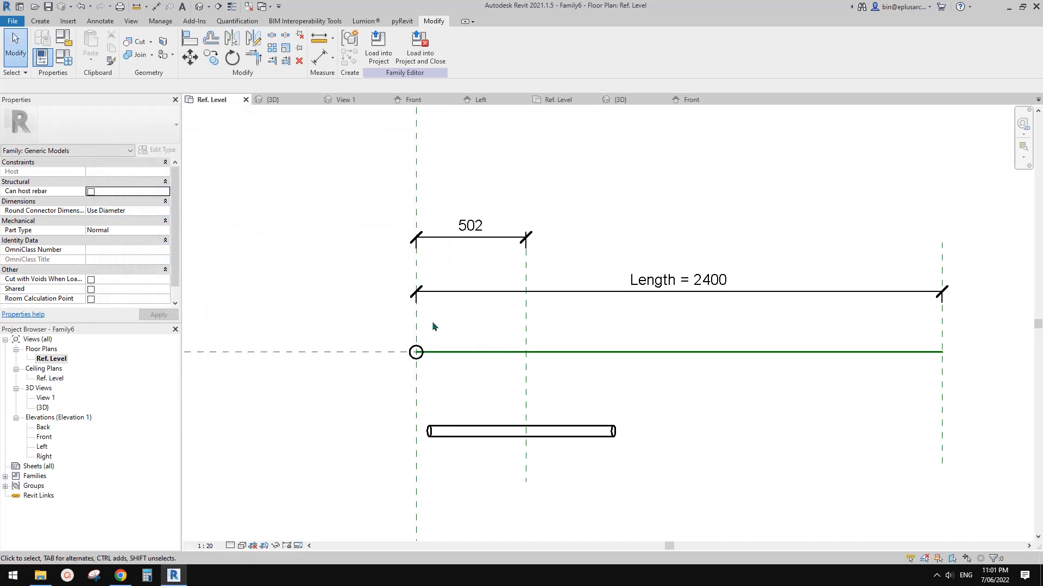
{"action": "middle_click_drag", "start_coordinate": [534, 362], "coordinate": [544, 316]}
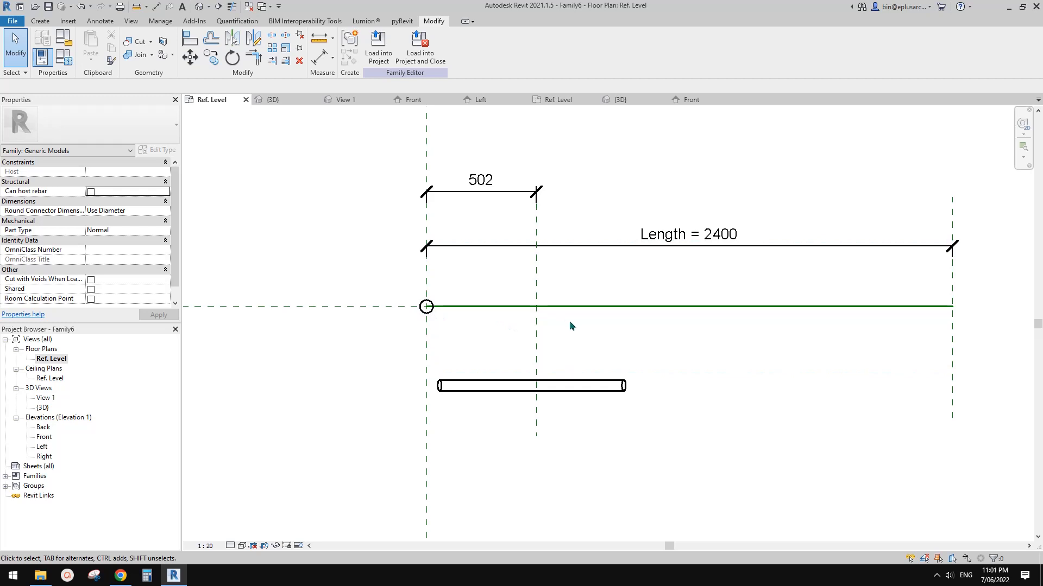
Add an instance length family parameter named "actual spacing", grouped under Dimensions
{"action": "middle_click_drag", "start_coordinate": [529, 312], "coordinate": [530, 328]}
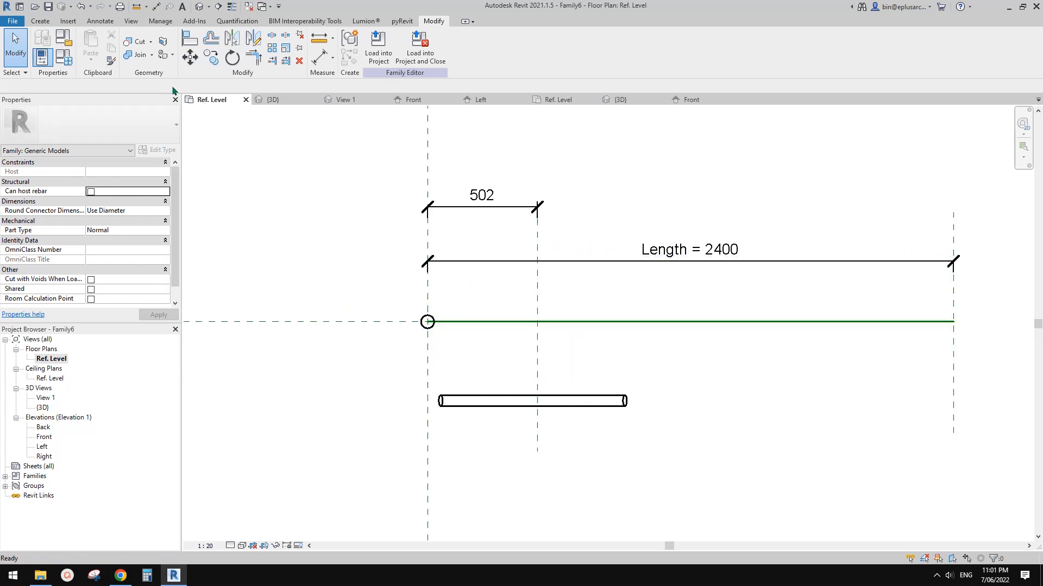
{"action": "left_click", "coordinate": [69, 63]}
{"action": "left_click_drag", "start_coordinate": [263, 118], "coordinate": [336, 140]}
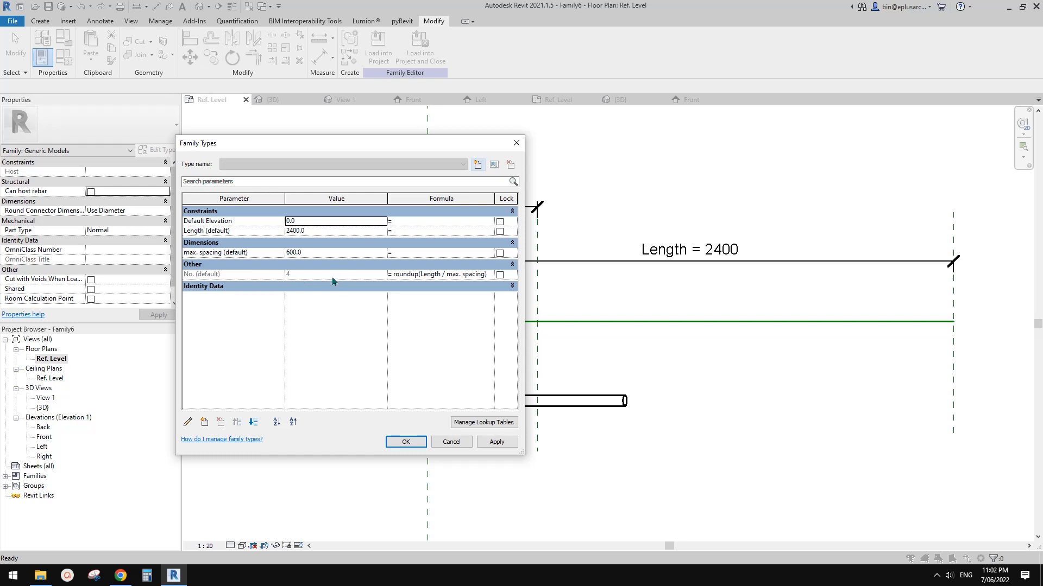
{"action": "left_click", "coordinate": [205, 422]}
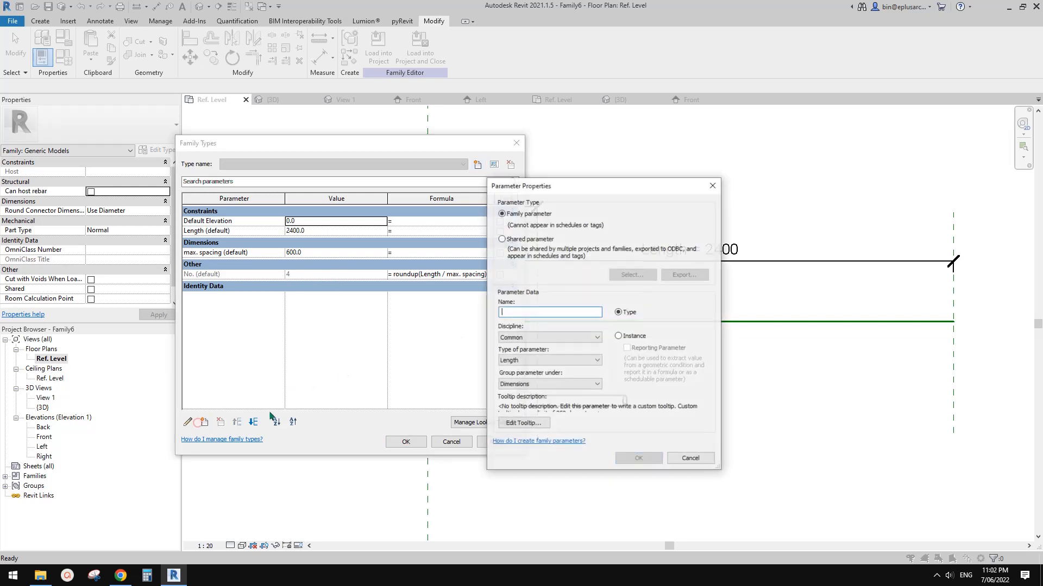
{"action": "type", "text": "actual spacing"}
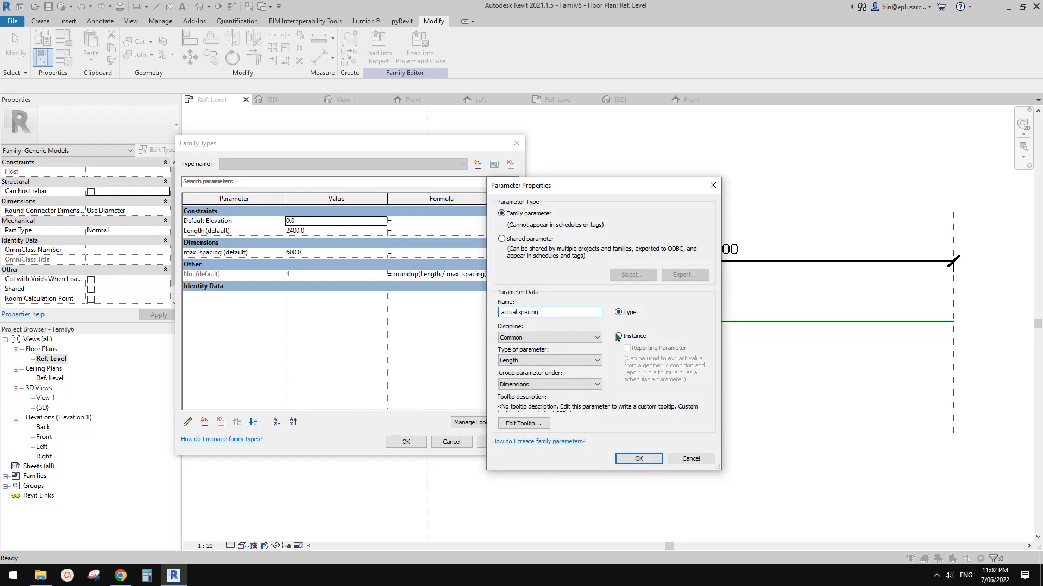
{"action": "left_click", "coordinate": [619, 336]}
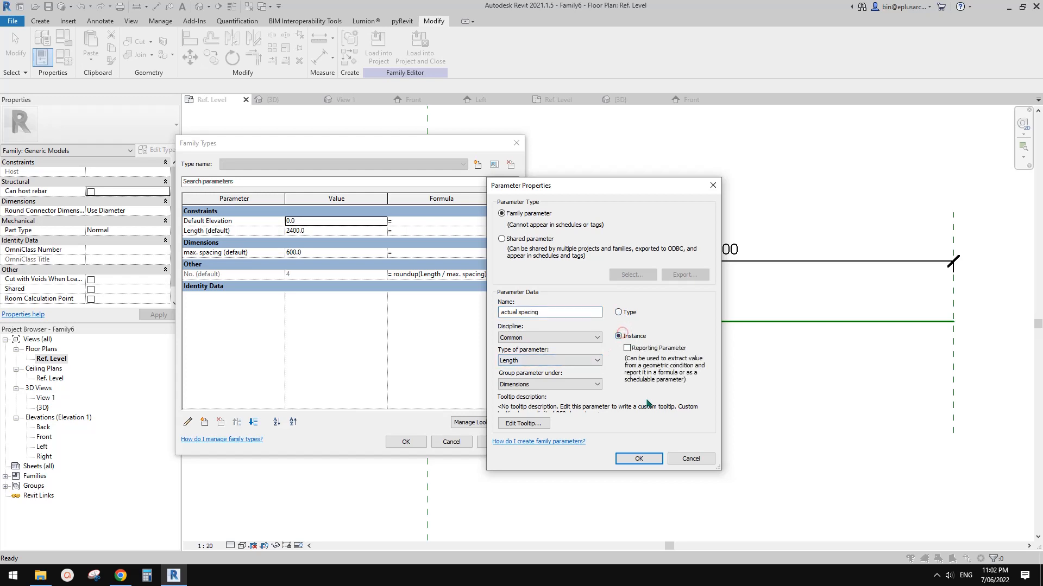
{"action": "left_click", "coordinate": [639, 459]}
Set the actual spacing parameter's formula to Length / No. and apply it
{"action": "left_click", "coordinate": [403, 252]}
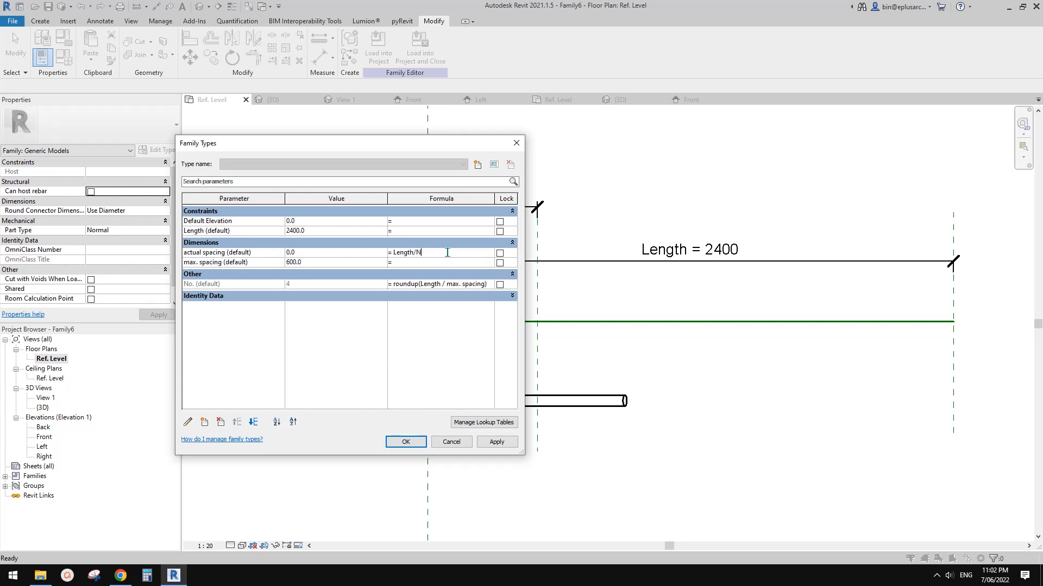
{"action": "left_click", "coordinate": [426, 331]}
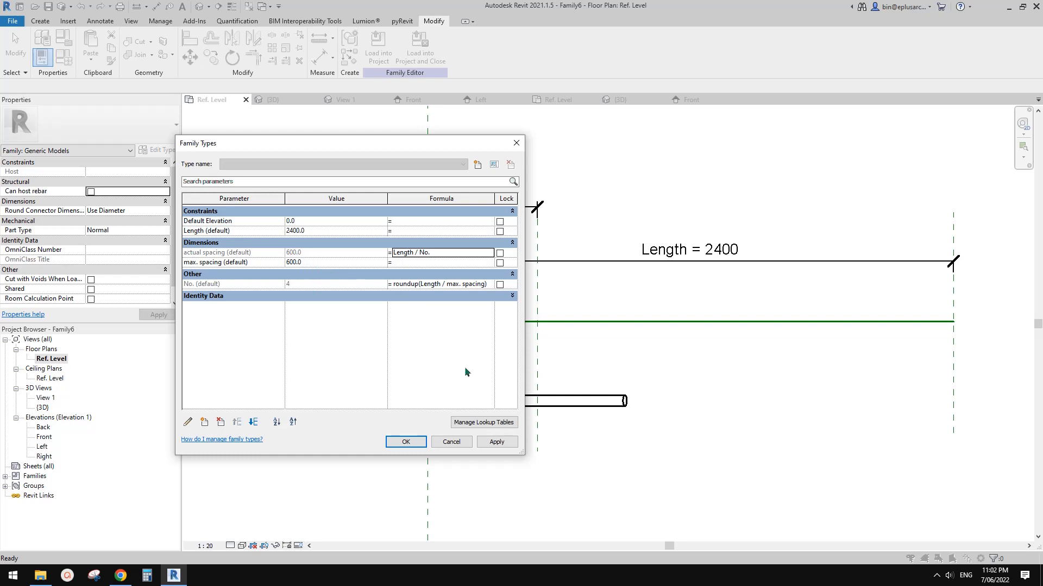
{"action": "left_click", "coordinate": [495, 443]}
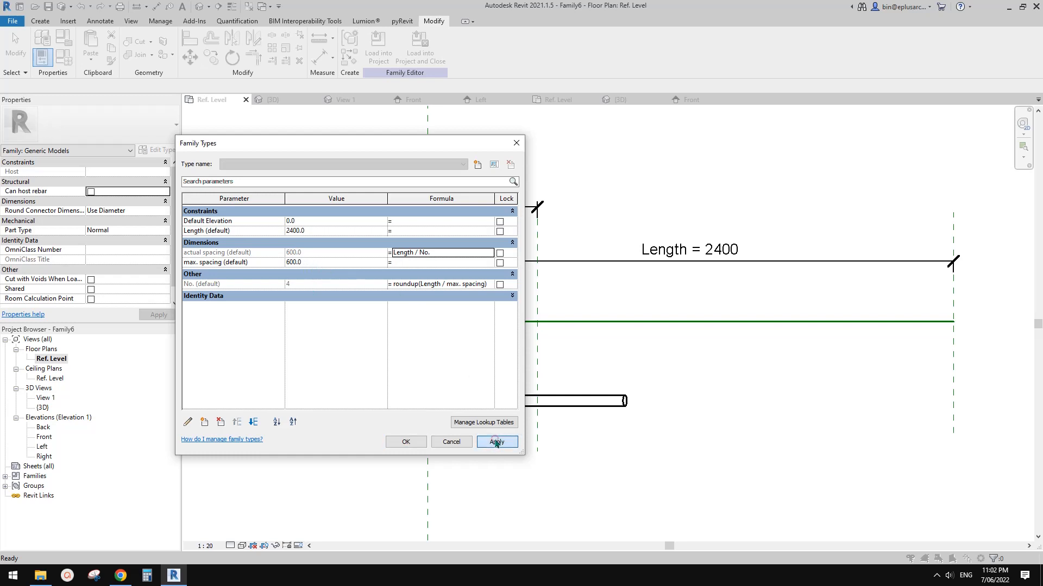
Set the max. spacing parameter to 580 and accept the family types
{"action": "left_click", "coordinate": [320, 265]}
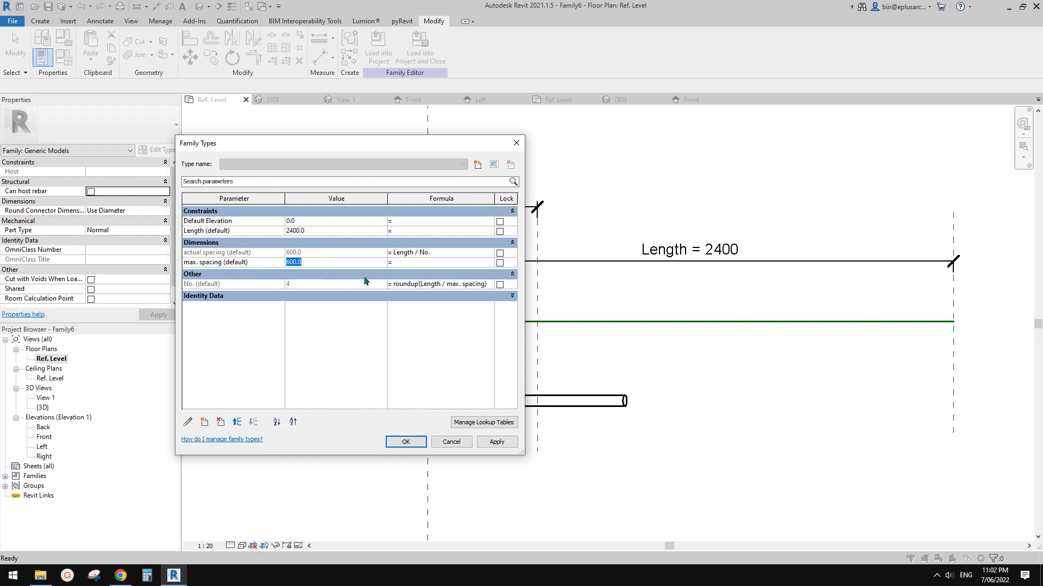
{"action": "type", "text": "580"}
{"action": "key", "text": "Return"}
{"action": "left_click", "coordinate": [405, 441]}
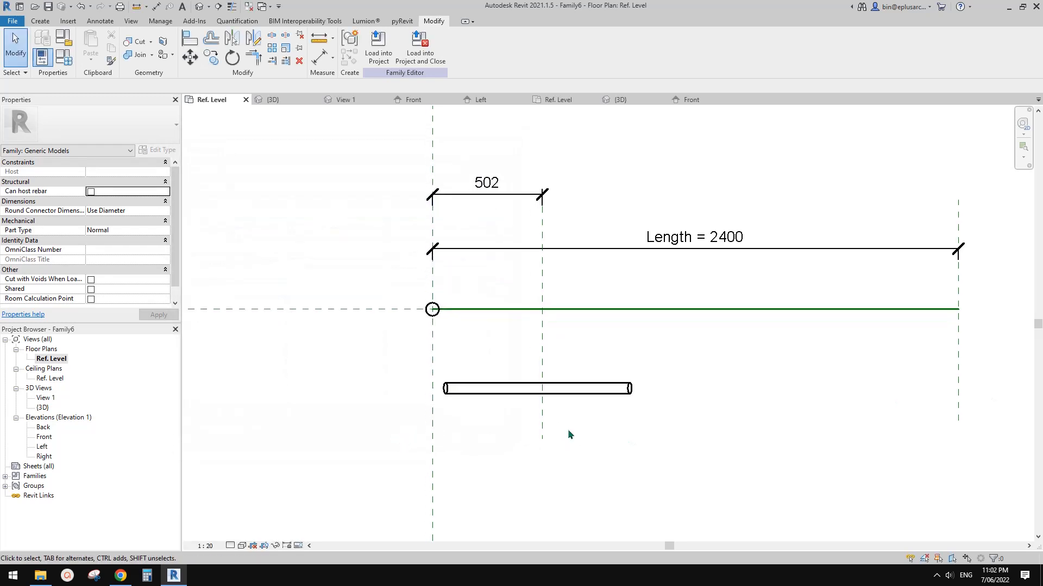
Label the unlabelled dimension above the Length dimension with the actual spacing parameter
{"action": "scroll", "coordinate": [568, 434], "scroll_direction": "down", "scroll_amount": 1}
{"action": "left_click", "coordinate": [517, 227]}
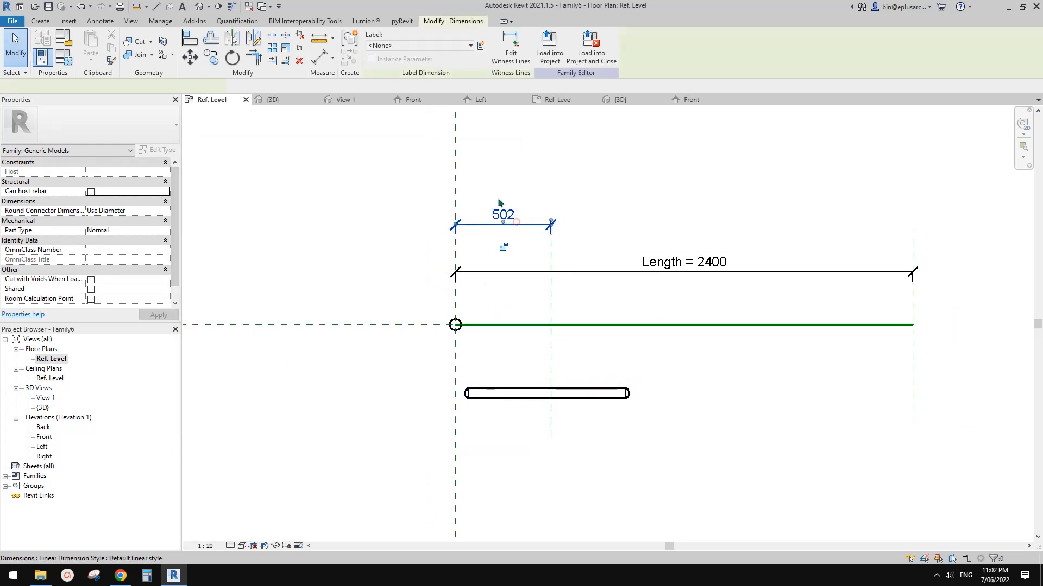
{"action": "left_click", "coordinate": [435, 46]}
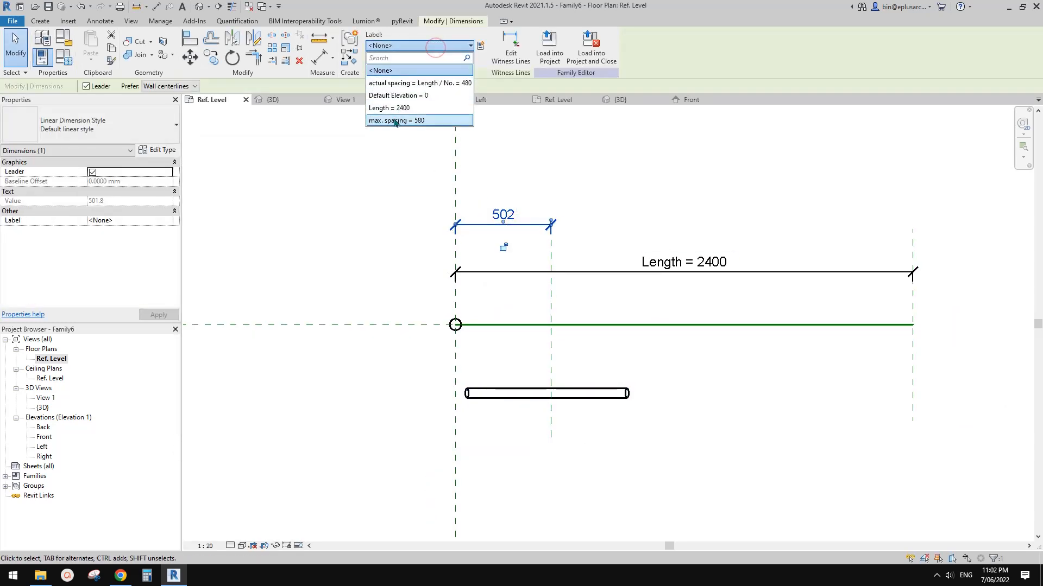
{"action": "left_click", "coordinate": [402, 83]}
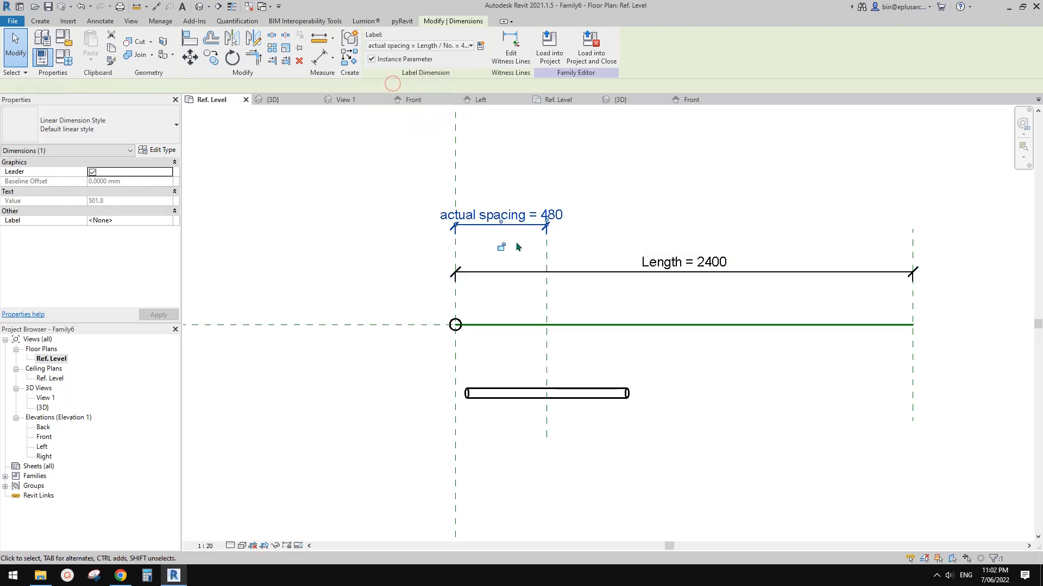
{"action": "left_click", "coordinate": [567, 302]}
Array the post as a grouped and associated linear array of 2, placing the second post off the line about 400 mm away
{"action": "scroll", "coordinate": [521, 305], "scroll_direction": "up", "scroll_amount": 2}
{"action": "left_click", "coordinate": [495, 312]}
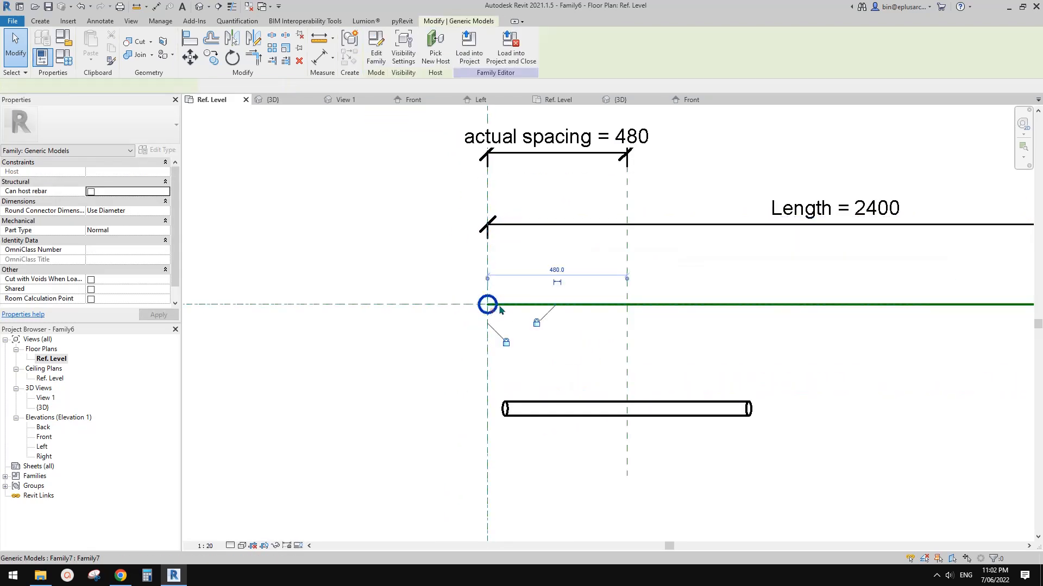
{"action": "key", "text": "a"}
{"action": "key", "text": "r"}
{"action": "left_click", "coordinate": [494, 311]}
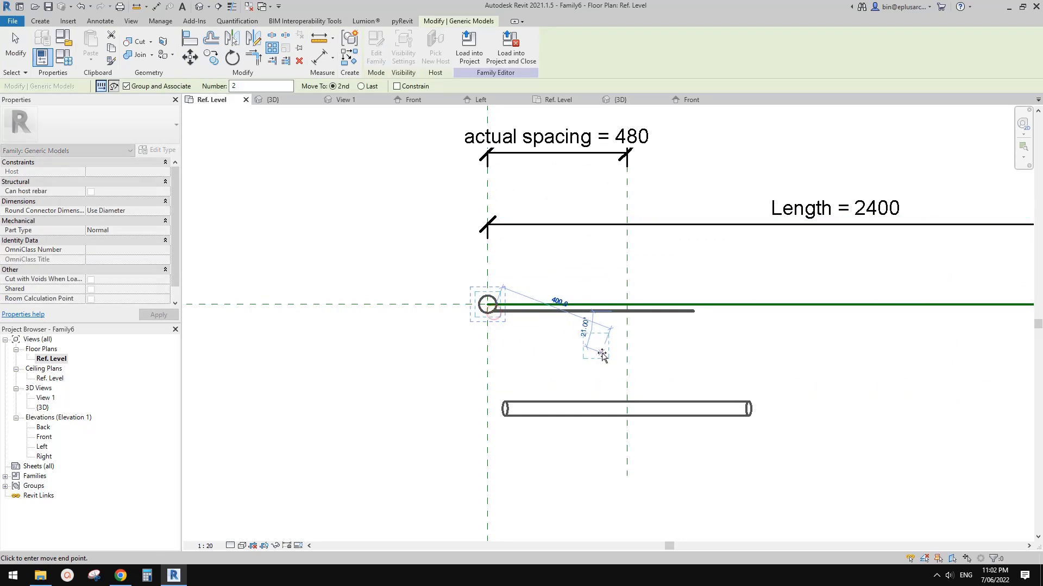
{"action": "left_click", "coordinate": [596, 347]}
Align the second arrayed post to the actual spacing reference plane and to the horizontal reference plane through the first post
{"action": "middle_click_drag", "start_coordinate": [646, 367], "coordinate": [651, 374]}
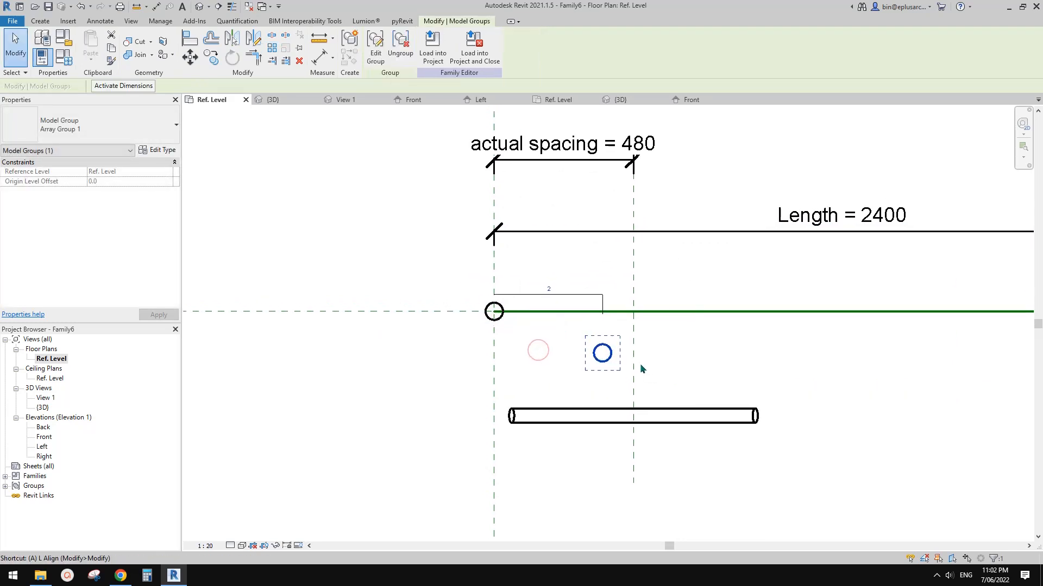
{"action": "key", "text": "a"}
{"action": "key", "text": "l"}
{"action": "left_click", "coordinate": [633, 369]}
{"action": "left_click", "coordinate": [604, 360]}
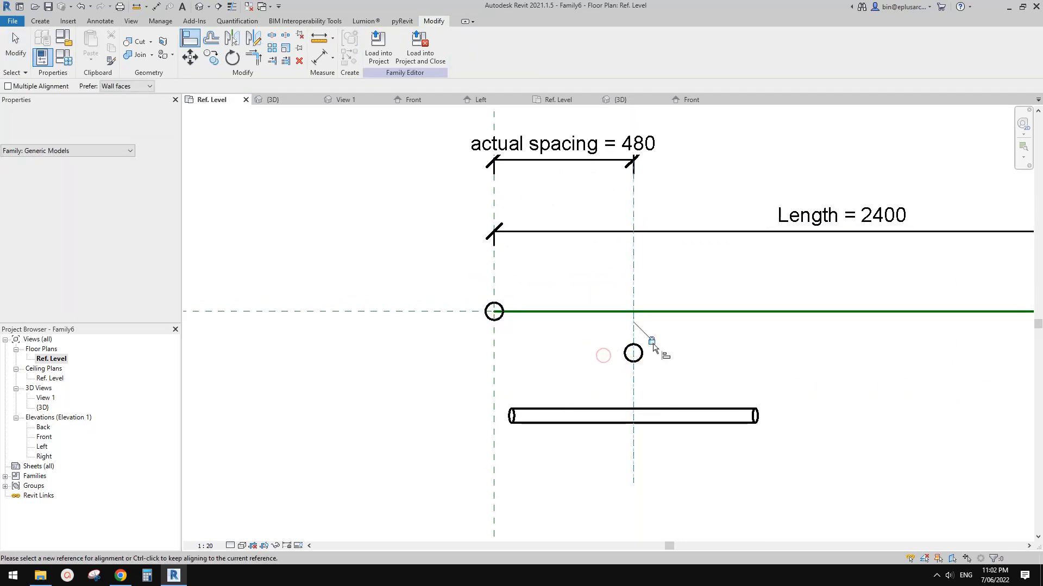
{"action": "left_click", "coordinate": [395, 314]}
{"action": "left_click", "coordinate": [625, 359]}
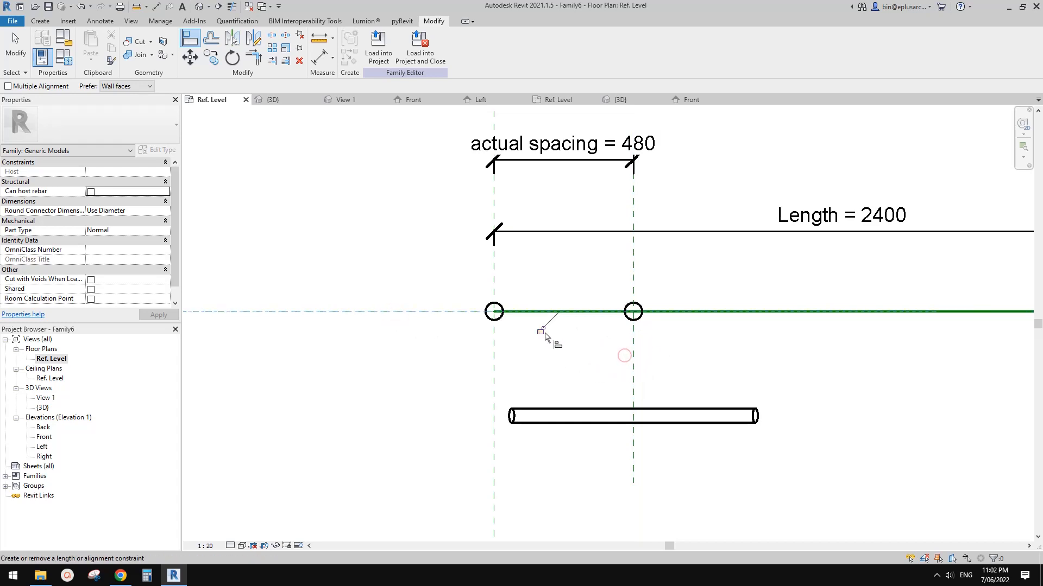
{"action": "key", "text": "Escape"}
{"action": "key", "text": "Escape"}
Label the post array's count with the No. parameter
{"action": "left_click", "coordinate": [643, 310]}
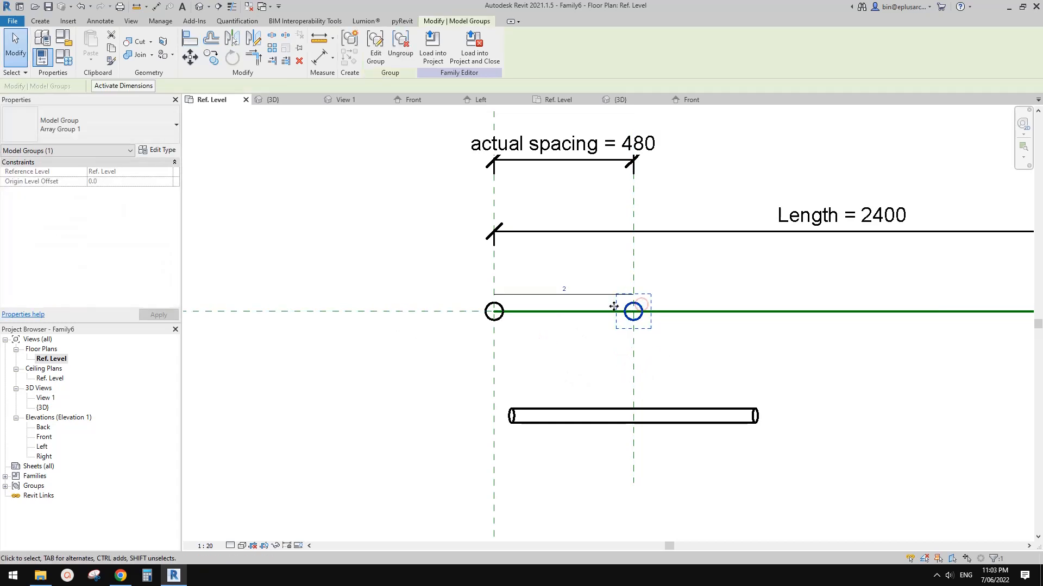
{"action": "left_click", "coordinate": [579, 295]}
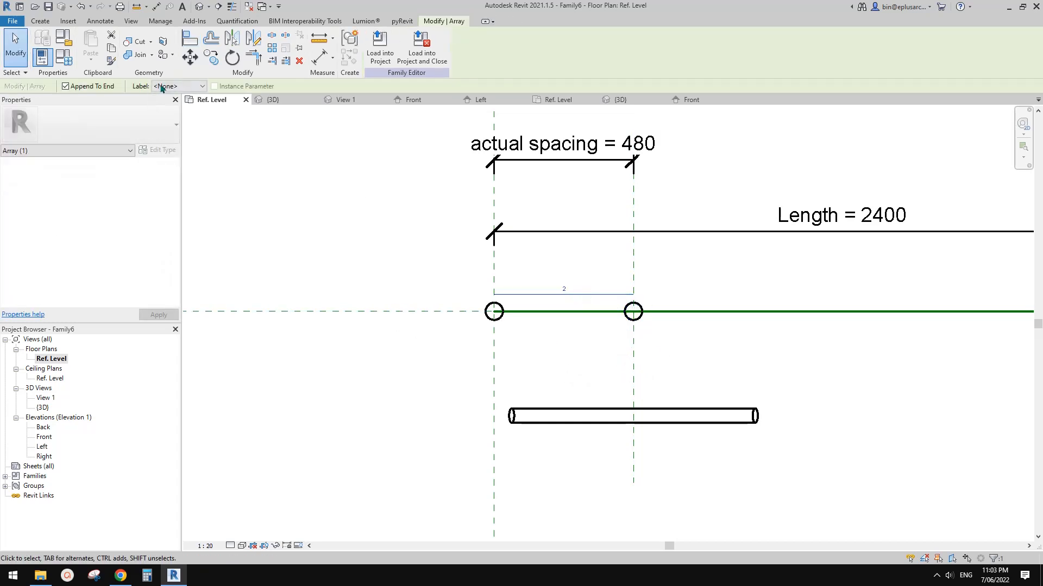
{"action": "left_click", "coordinate": [176, 86]}
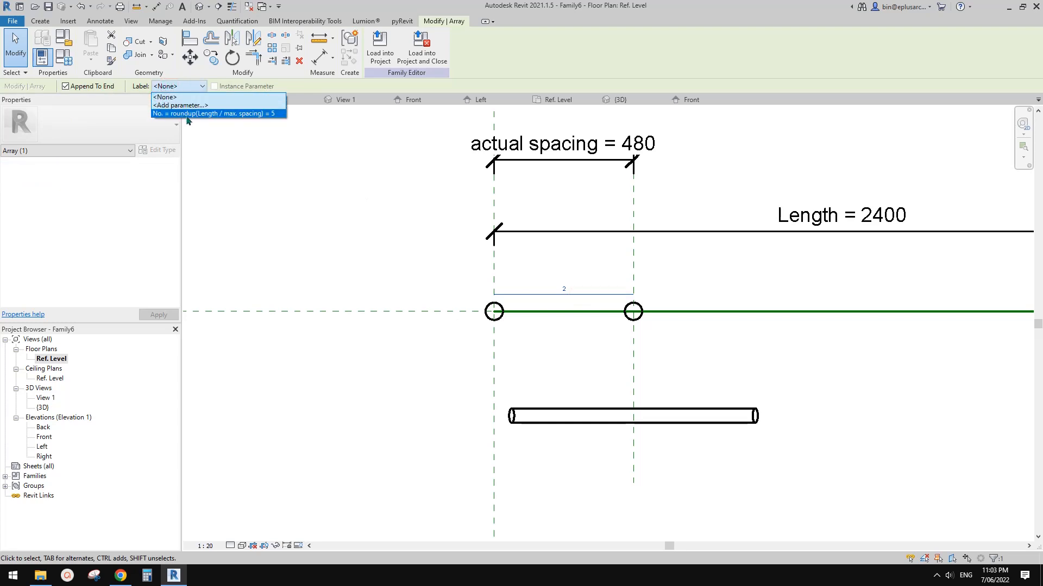
{"action": "left_click", "coordinate": [186, 114]}
{"action": "scroll", "coordinate": [321, 168], "scroll_direction": "down", "scroll_amount": 1}
{"action": "middle_click_drag", "start_coordinate": [438, 214], "coordinate": [370, 227]}
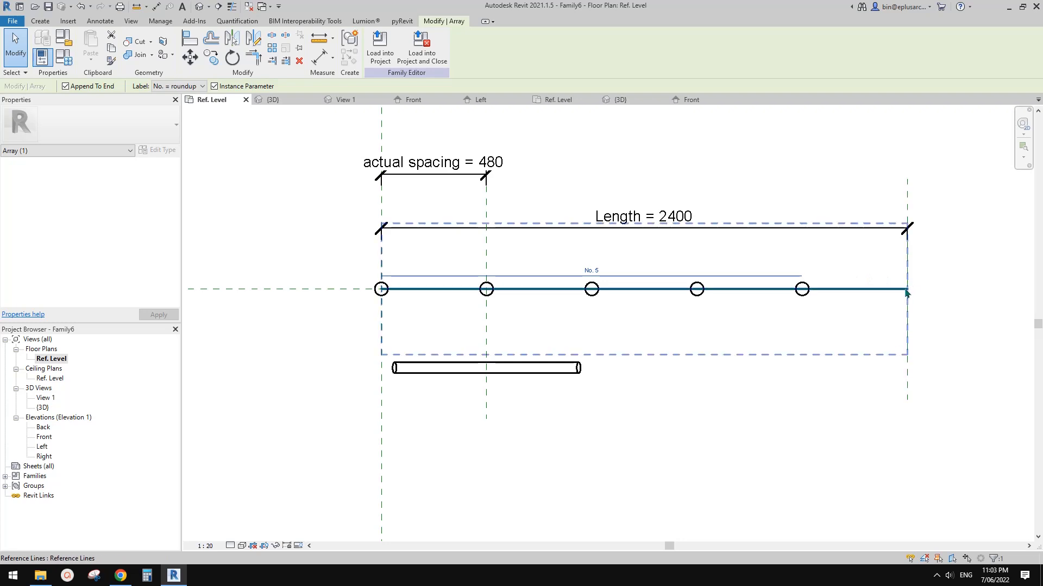
{"action": "key", "text": "Escape"}
Add an instance family parameter named "Post No." of type Integer, grouped under Other
{"action": "left_click", "coordinate": [70, 59]}
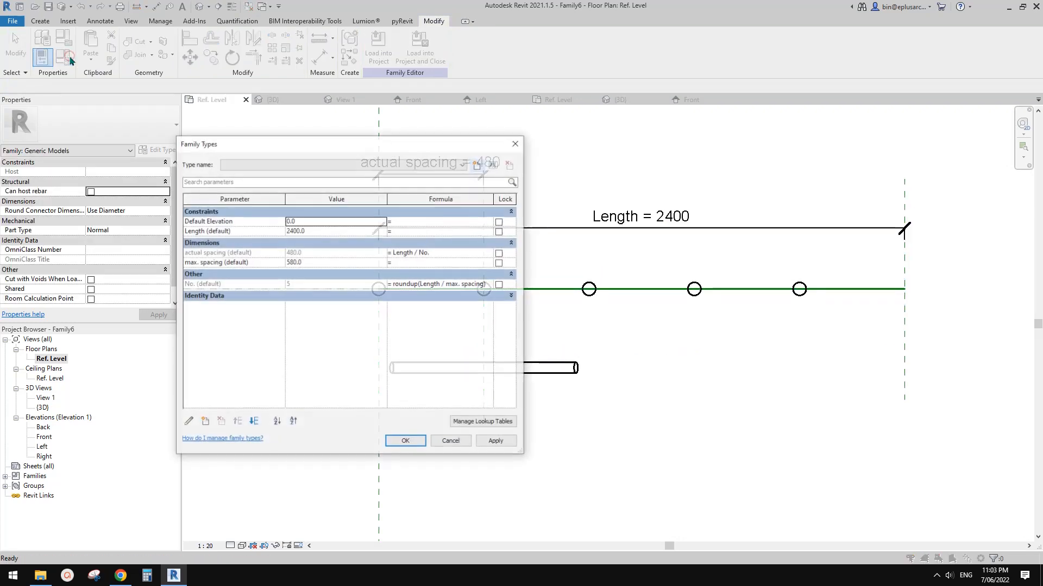
{"action": "left_click", "coordinate": [205, 422]}
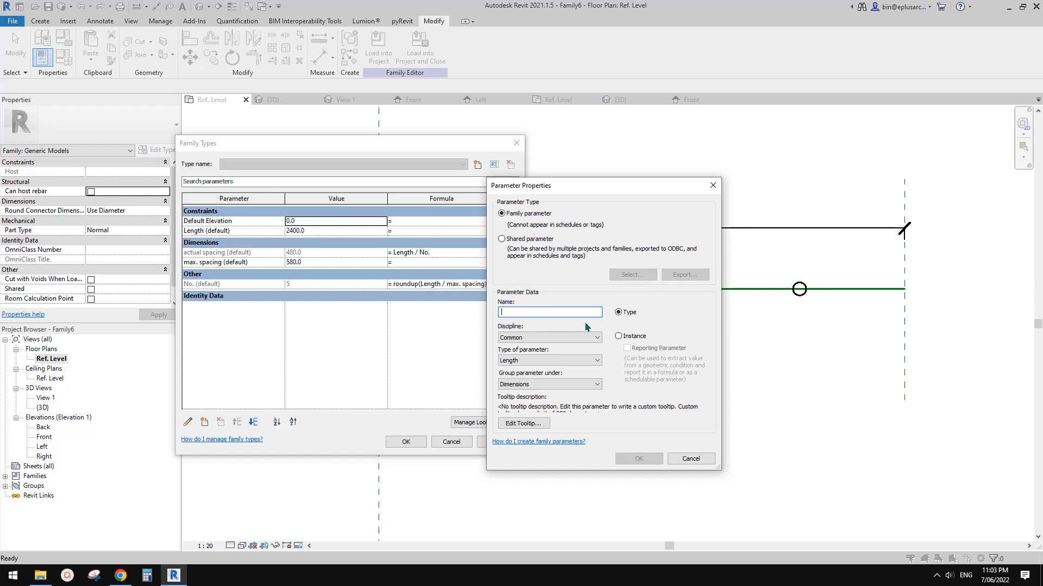
{"action": "type", "text": "Post "}
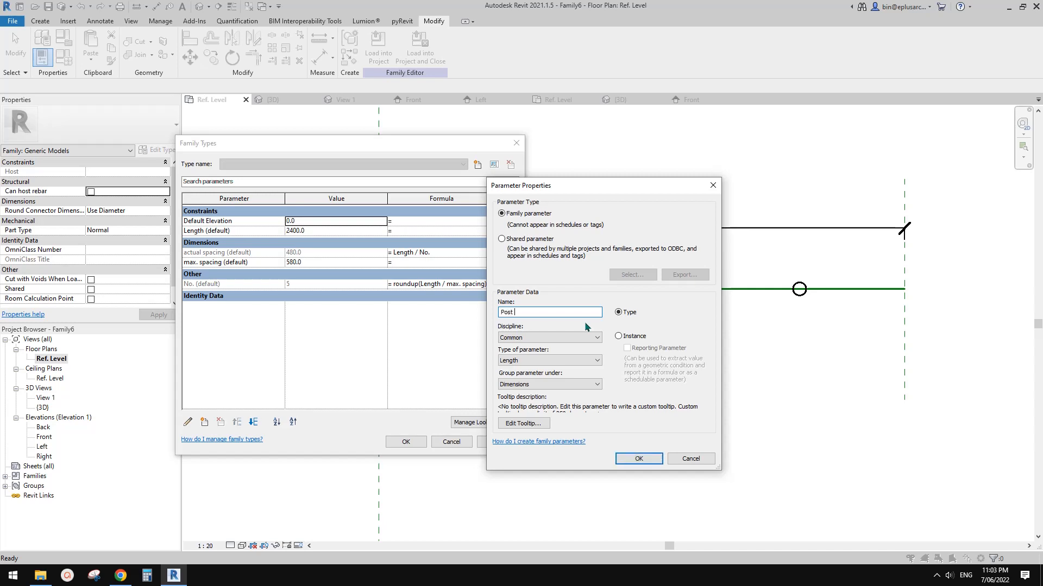
{"action": "type", "text": "No."}
{"action": "left_click", "coordinate": [575, 358]}
{"action": "left_click", "coordinate": [509, 377]}
{"action": "left_click", "coordinate": [618, 336]}
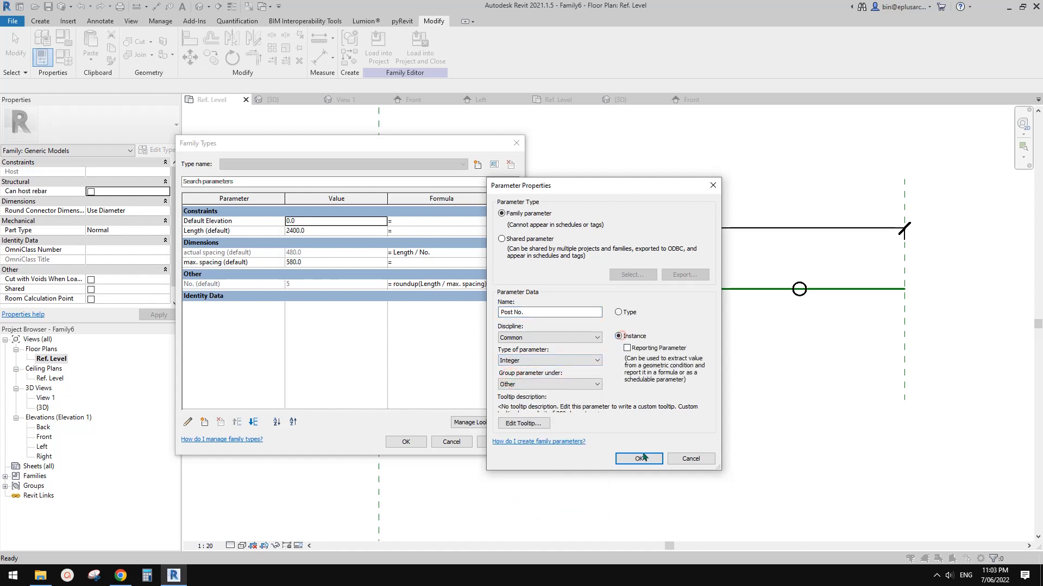
{"action": "left_click", "coordinate": [639, 459]}
Set the Post No. parameter's formula to No. + 1 and accept the family types
{"action": "left_click", "coordinate": [413, 294]}
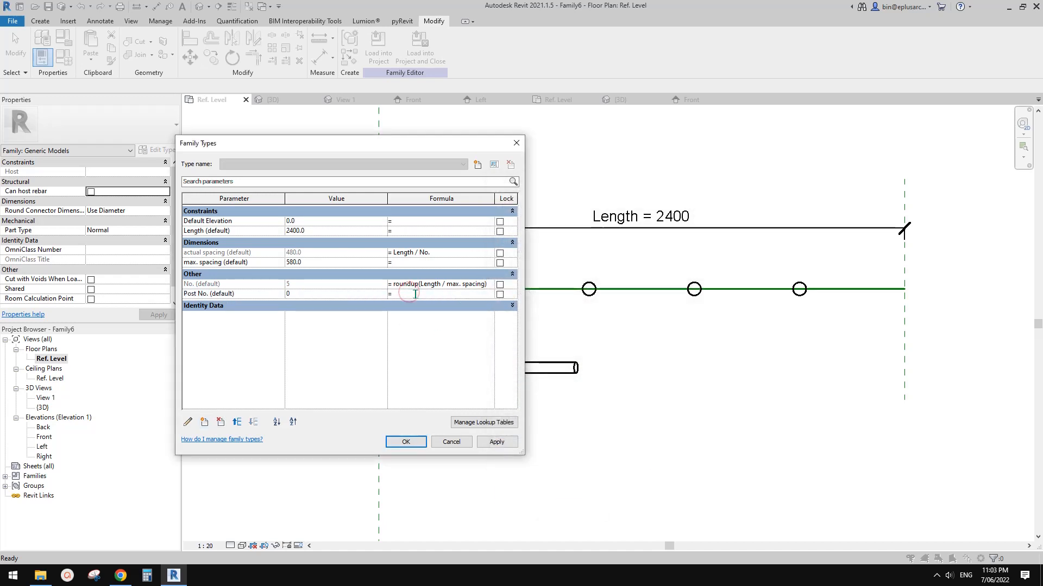
{"action": "type", "text": "No. + 1"}
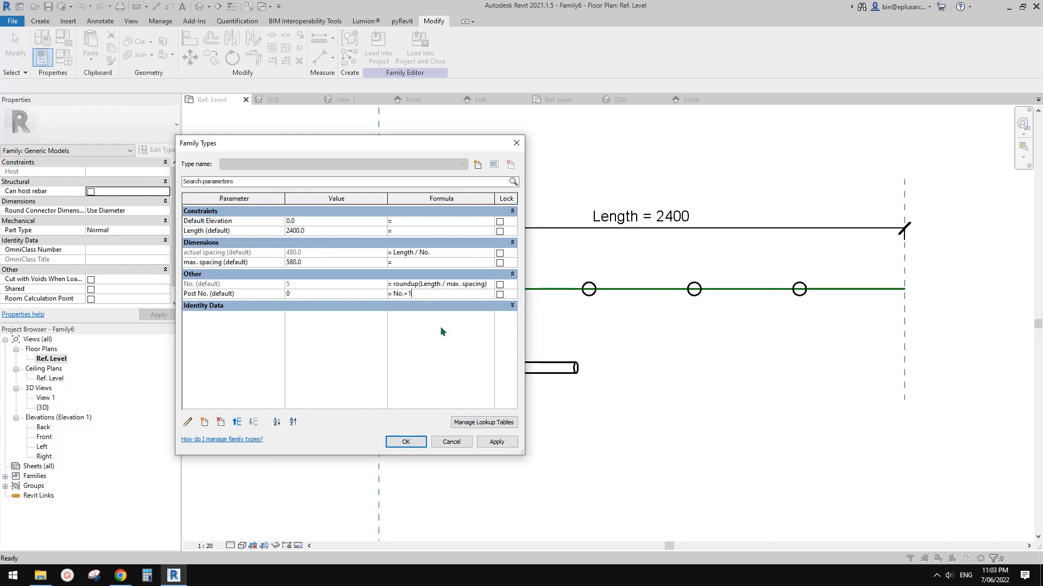
{"action": "left_click", "coordinate": [497, 441]}
{"action": "left_click", "coordinate": [405, 441]}
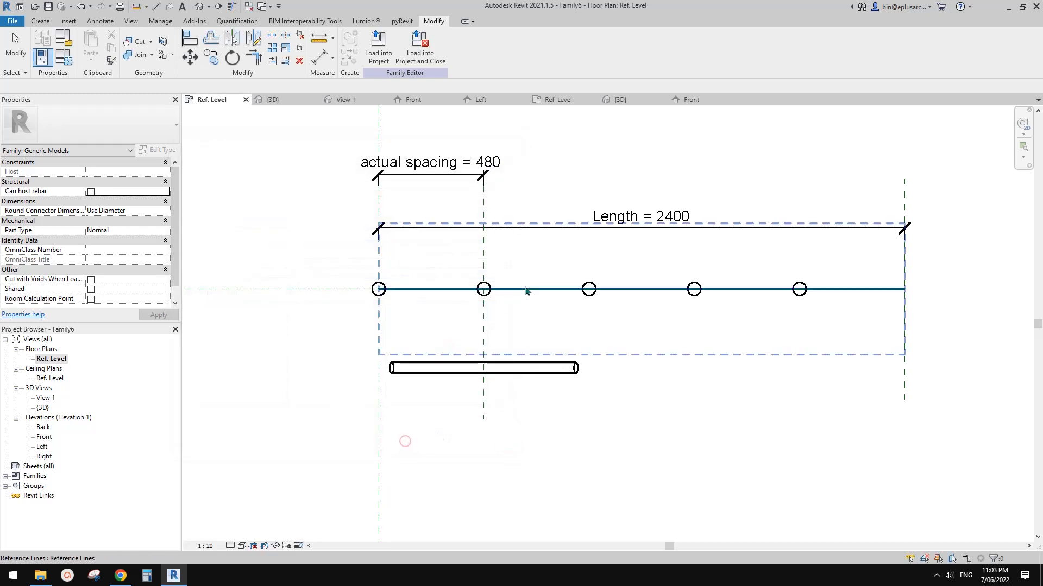
Label the post array's count with the Post No. parameter
{"action": "left_click", "coordinate": [480, 285]}
{"action": "left_click", "coordinate": [460, 276]}
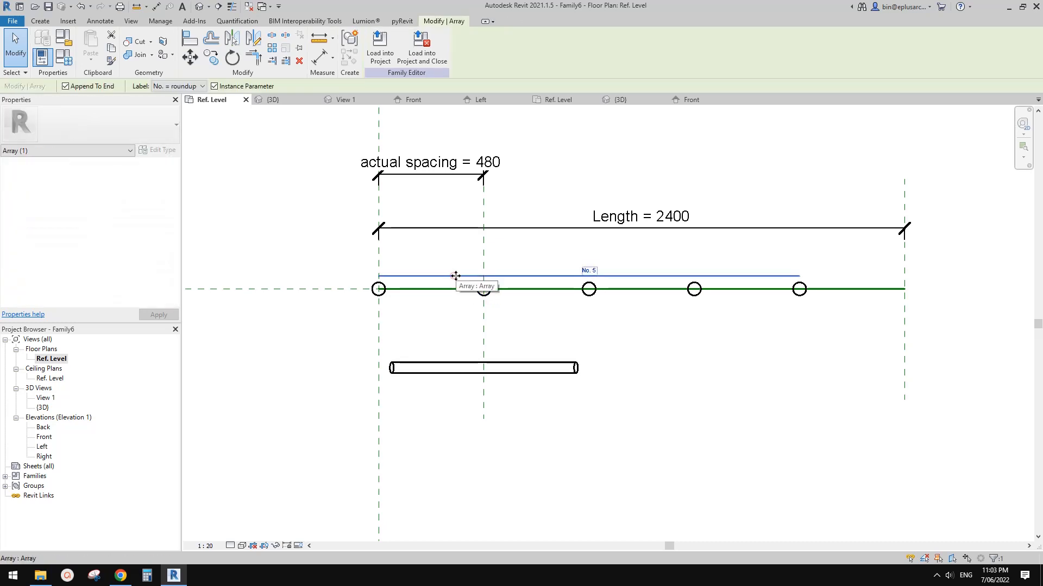
{"action": "left_click", "coordinate": [185, 85]}
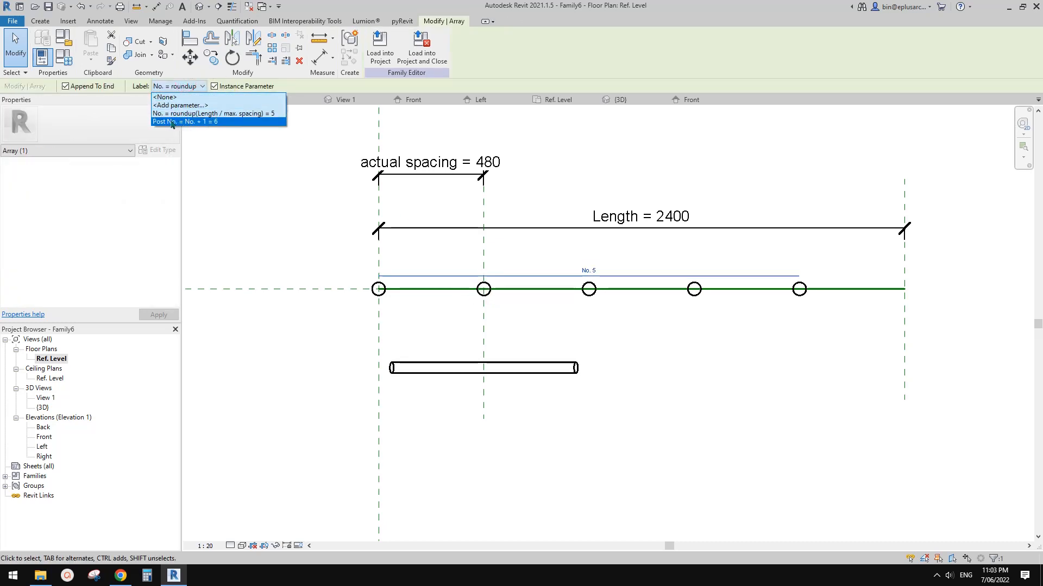
{"action": "left_click", "coordinate": [171, 121]}
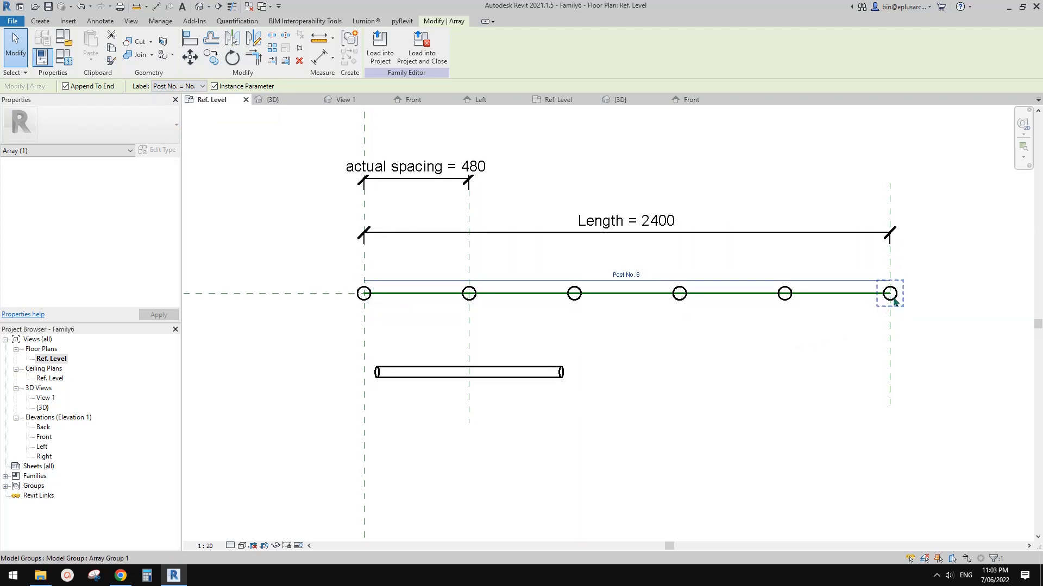
{"action": "middle_click_drag", "start_coordinate": [719, 338], "coordinate": [786, 340]}
{"action": "left_click", "coordinate": [819, 343]}
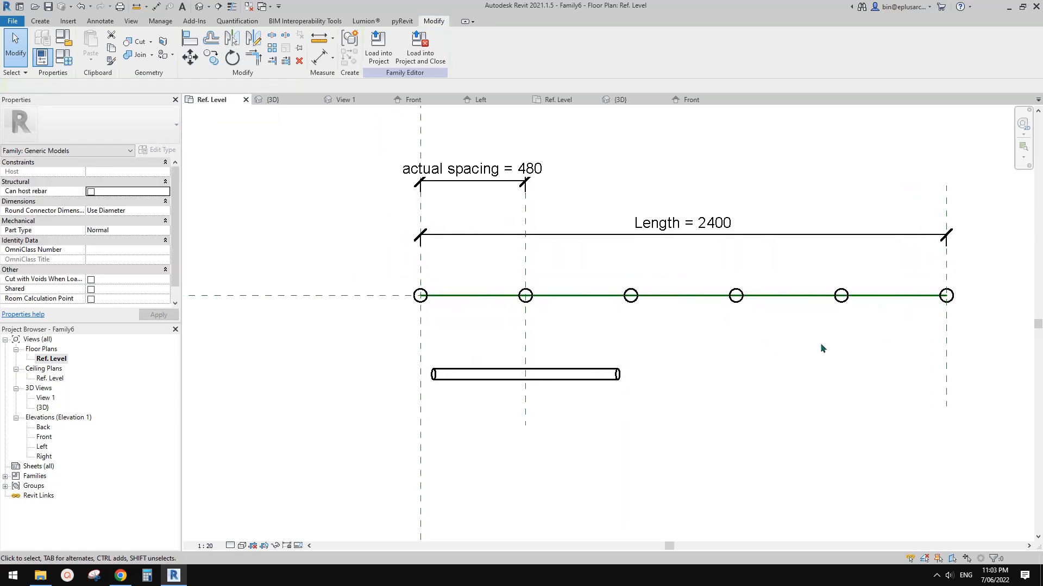
Associate the nested rope family's W type parameter with the actual spacing family parameter and apply it
{"action": "middle_click_drag", "start_coordinate": [643, 359], "coordinate": [728, 372]}
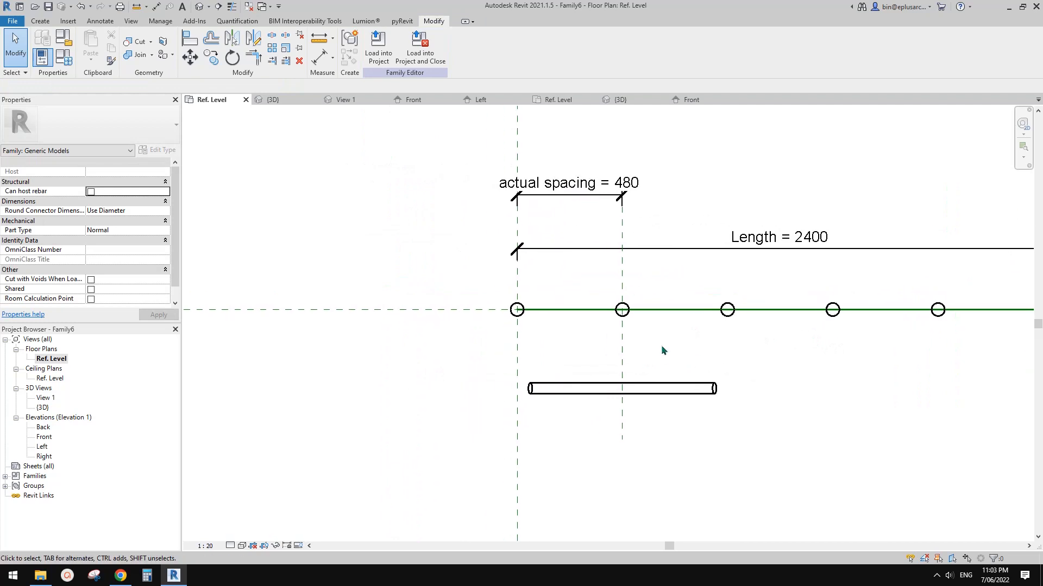
{"action": "left_click", "coordinate": [652, 390]}
{"action": "middle_click_drag", "start_coordinate": [682, 409], "coordinate": [709, 395]}
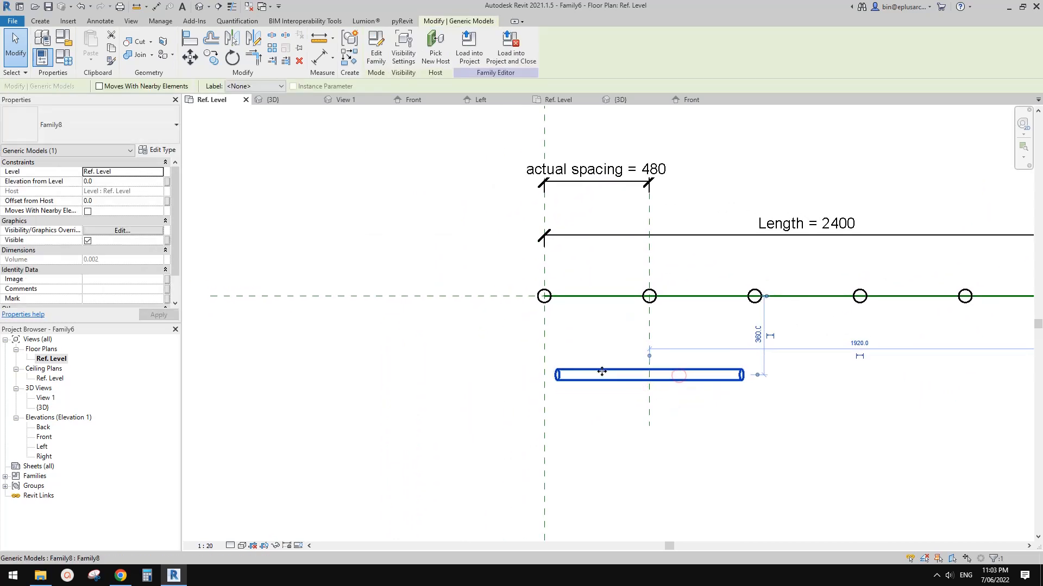
{"action": "middle_click_drag", "start_coordinate": [625, 405], "coordinate": [627, 413]}
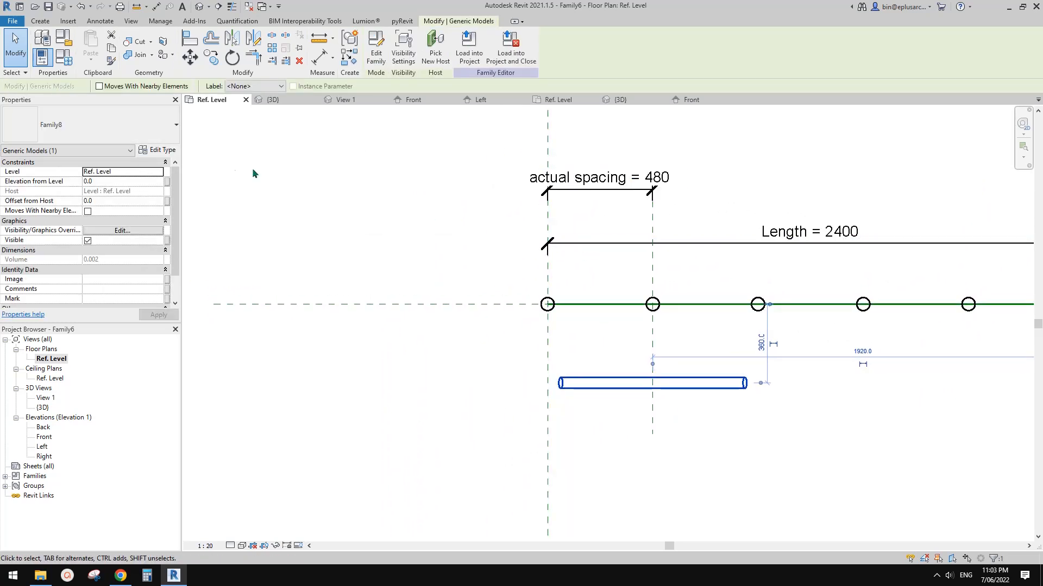
{"action": "left_click", "coordinate": [162, 151]}
{"action": "left_click_drag", "start_coordinate": [621, 145], "coordinate": [284, 133]}
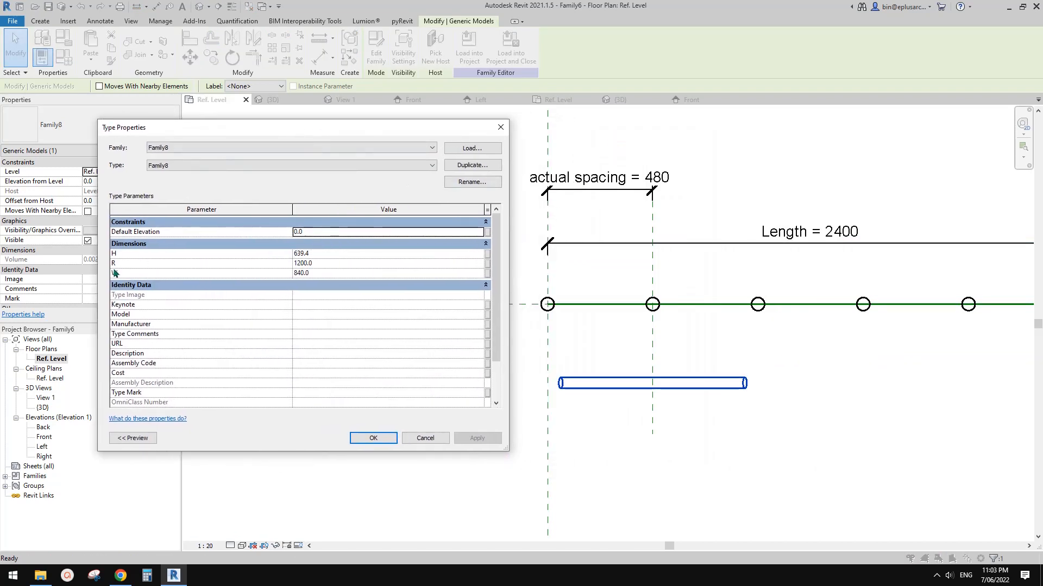
{"action": "left_click", "coordinate": [487, 273]}
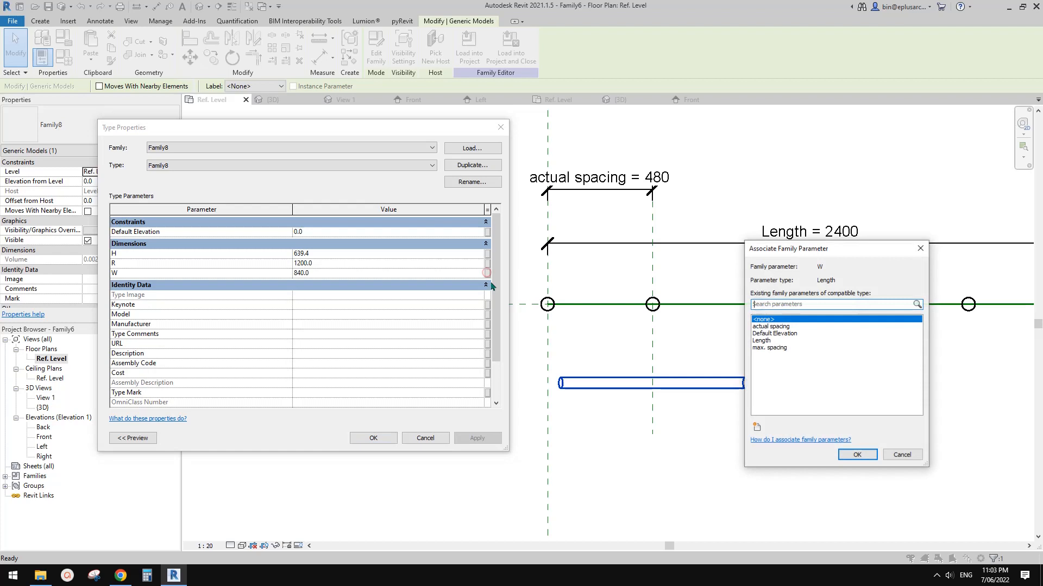
{"action": "left_click", "coordinate": [767, 327]}
{"action": "left_click", "coordinate": [855, 455]}
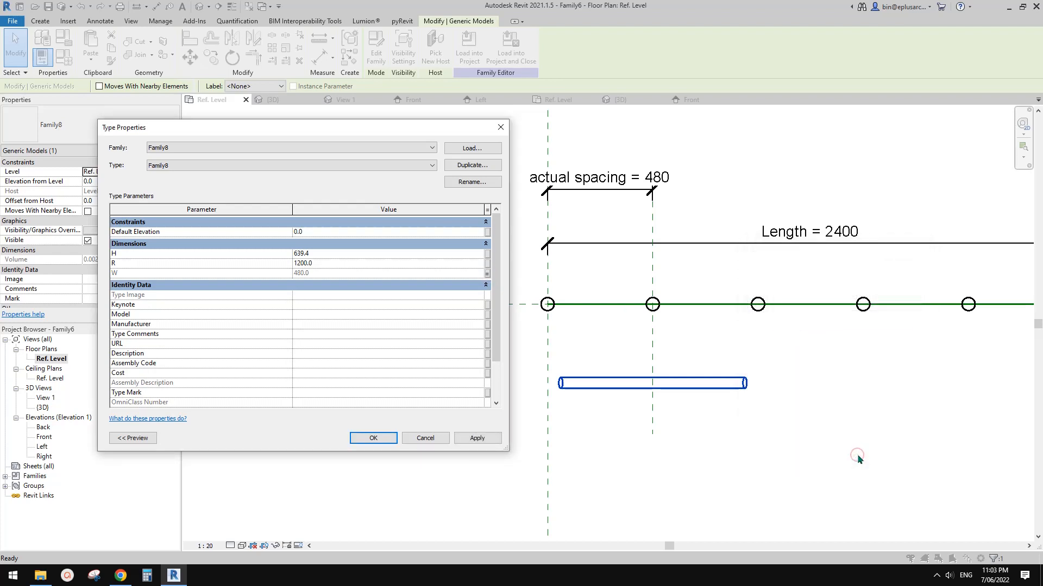
{"action": "left_click", "coordinate": [477, 438]}
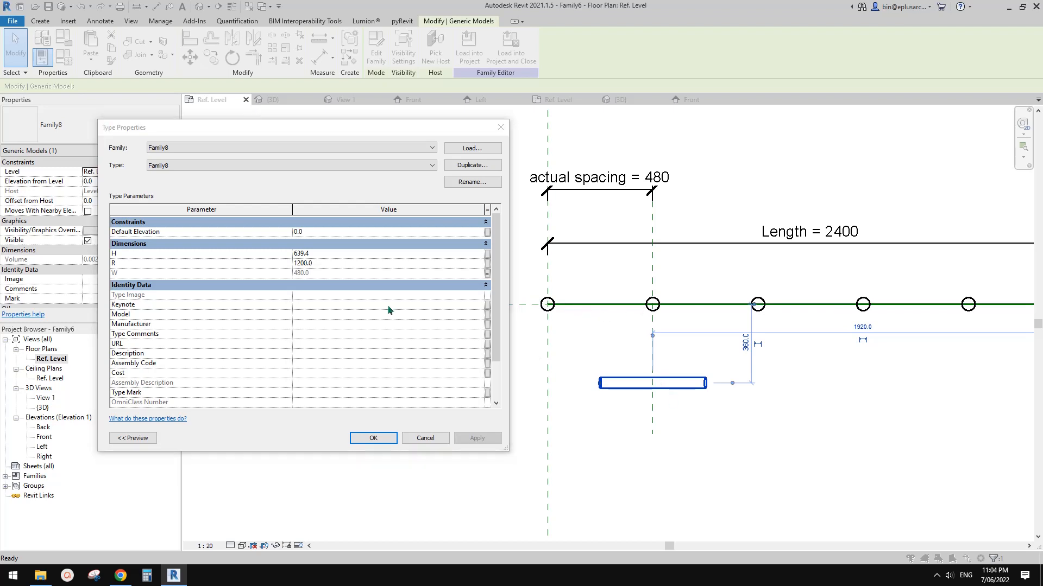
Associate the rope's R type parameter with a new instance family parameter named R, grouped under Dimensions
{"action": "left_click", "coordinate": [487, 264]}
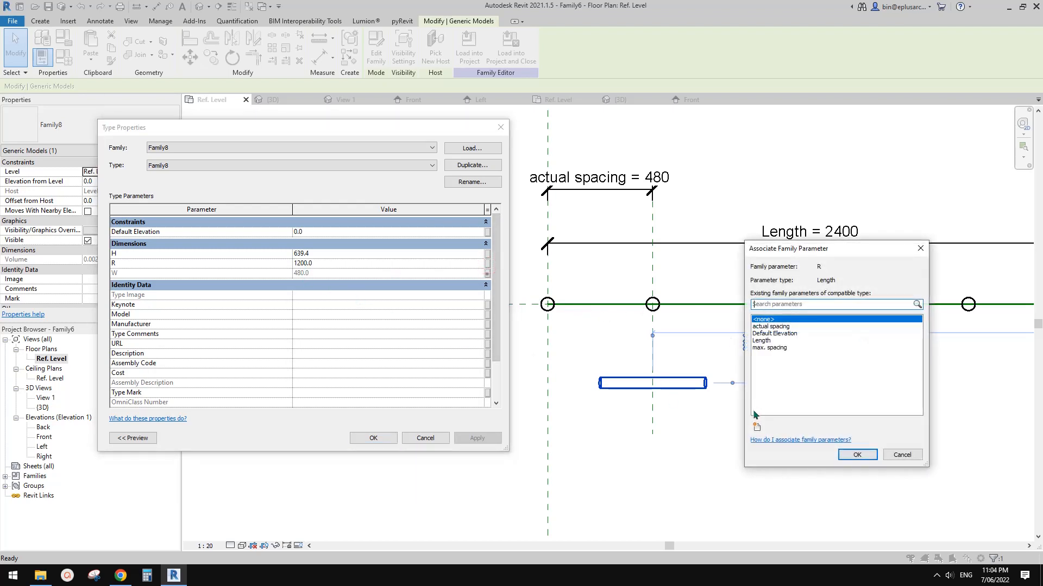
{"action": "left_click", "coordinate": [756, 427]}
{"action": "type", "text": "R"}
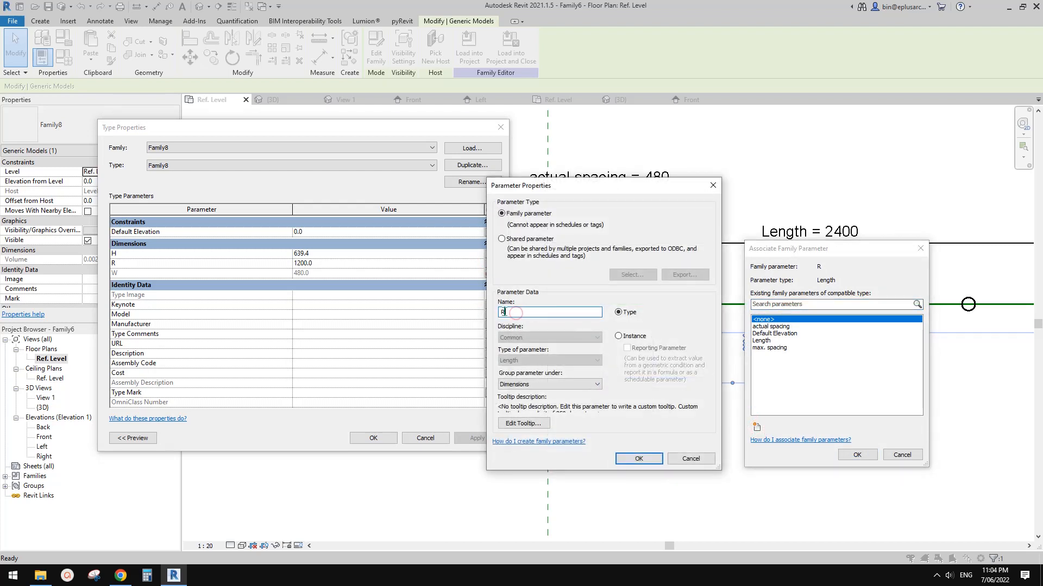
{"action": "left_click_drag", "start_coordinate": [553, 184], "coordinate": [581, 188]}
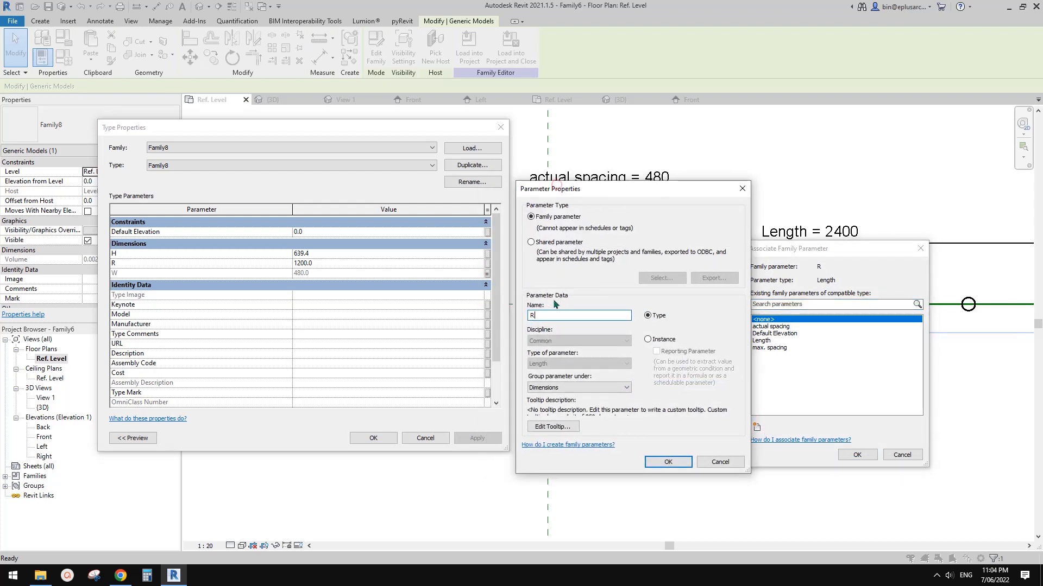
{"action": "double_click", "coordinate": [545, 315]}
{"action": "left_click", "coordinate": [647, 339]}
{"action": "left_click", "coordinate": [668, 462]}
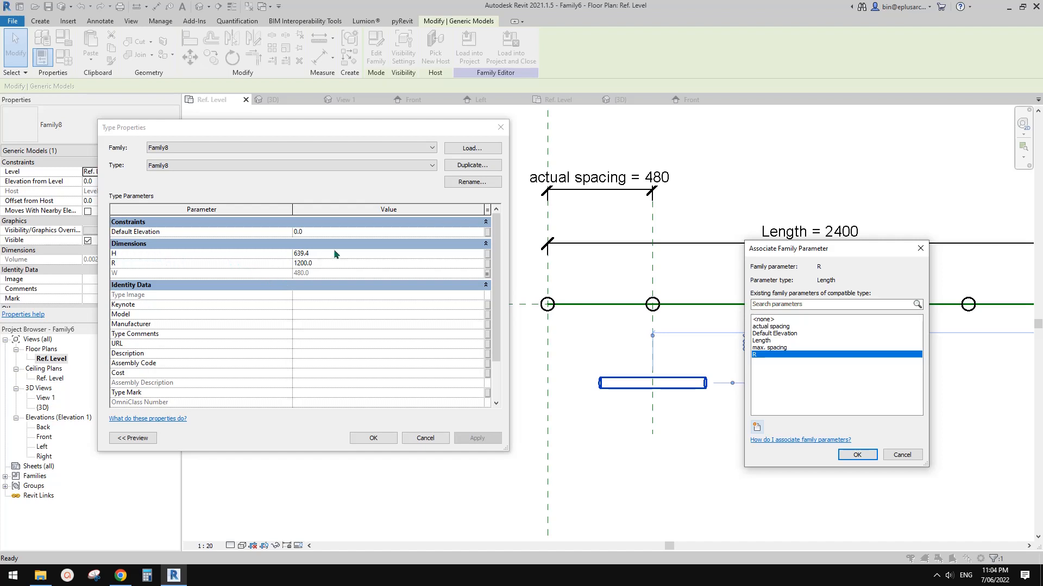
{"action": "left_click", "coordinate": [857, 455]}
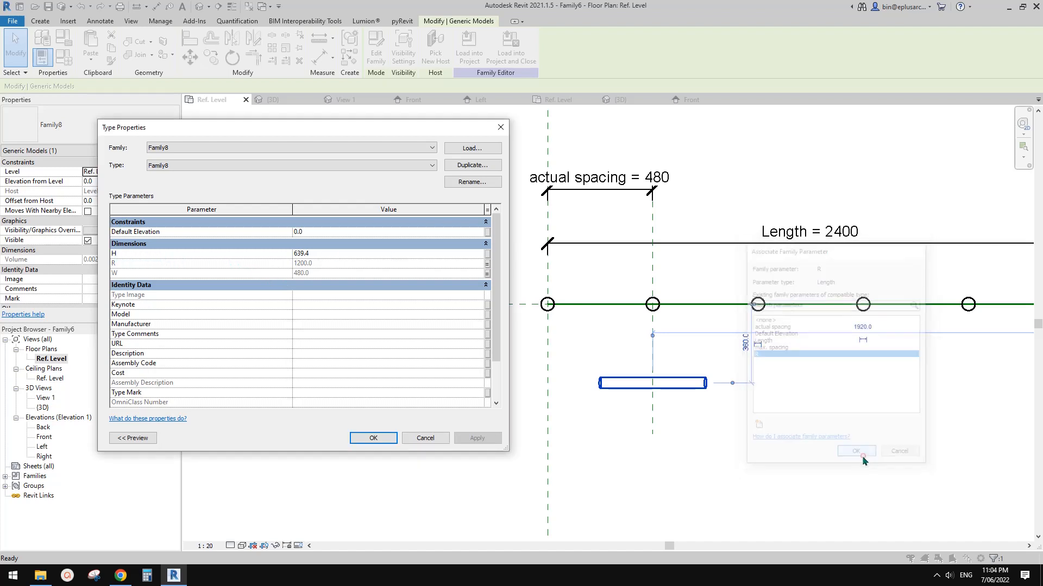
{"action": "left_click", "coordinate": [373, 438]}
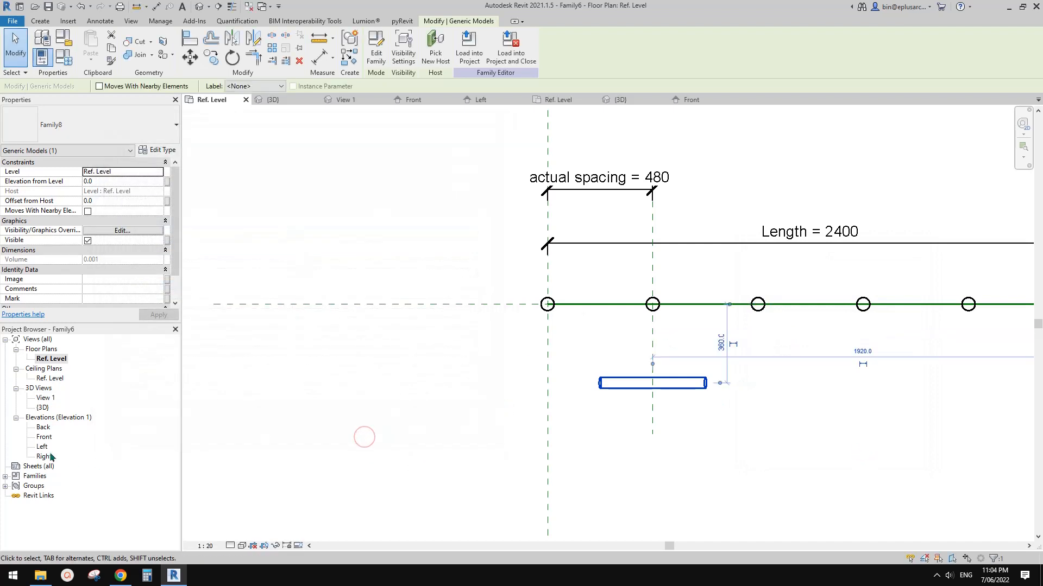
Open the Front elevation view
{"action": "double_click", "coordinate": [44, 437]}
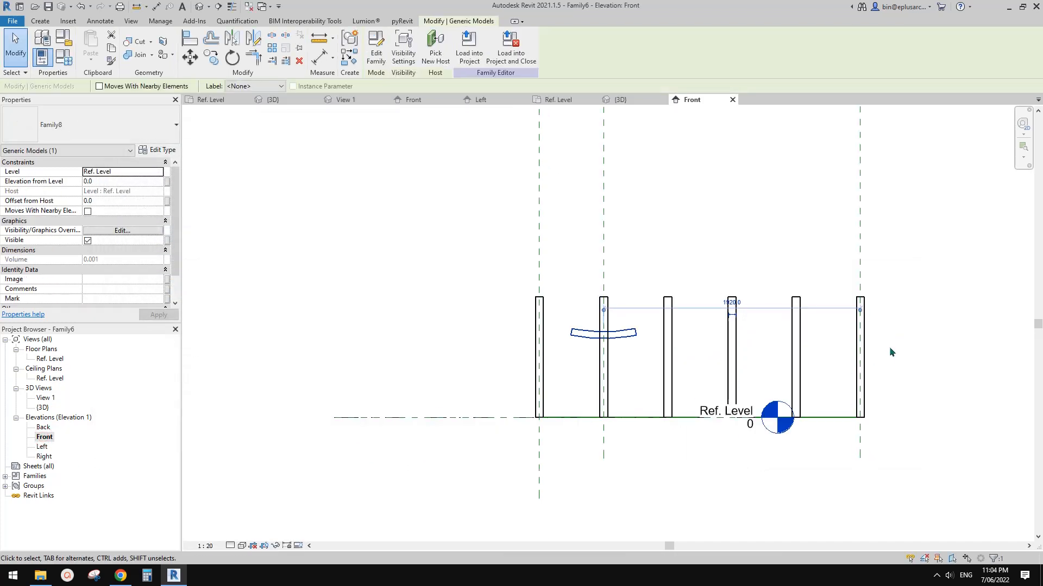
{"action": "middle_click_drag", "start_coordinate": [889, 347], "coordinate": [829, 349]}
{"action": "key", "text": "r"}
{"action": "key", "text": "p"}
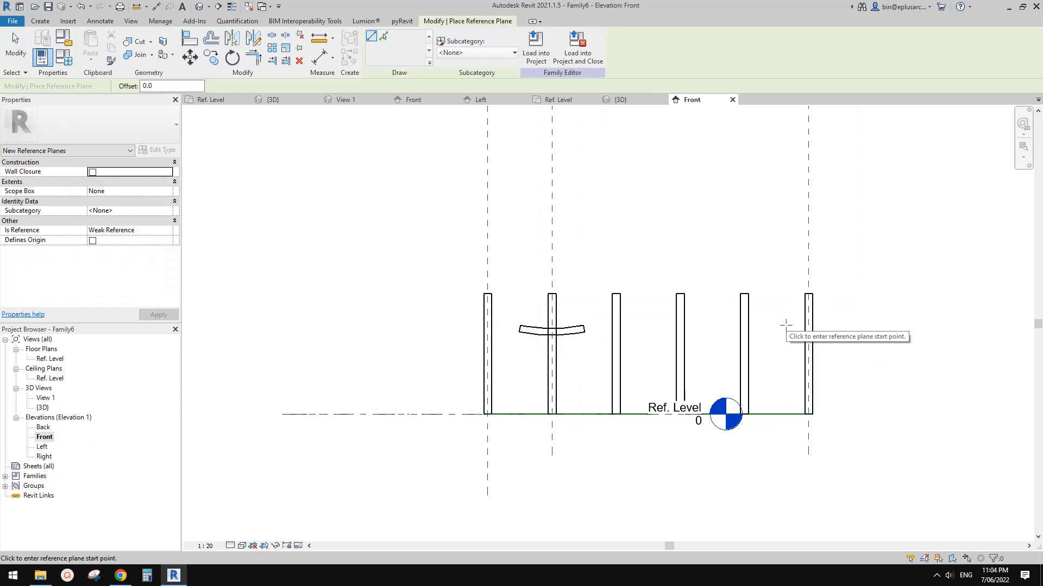
{"action": "key", "text": "Escape"}
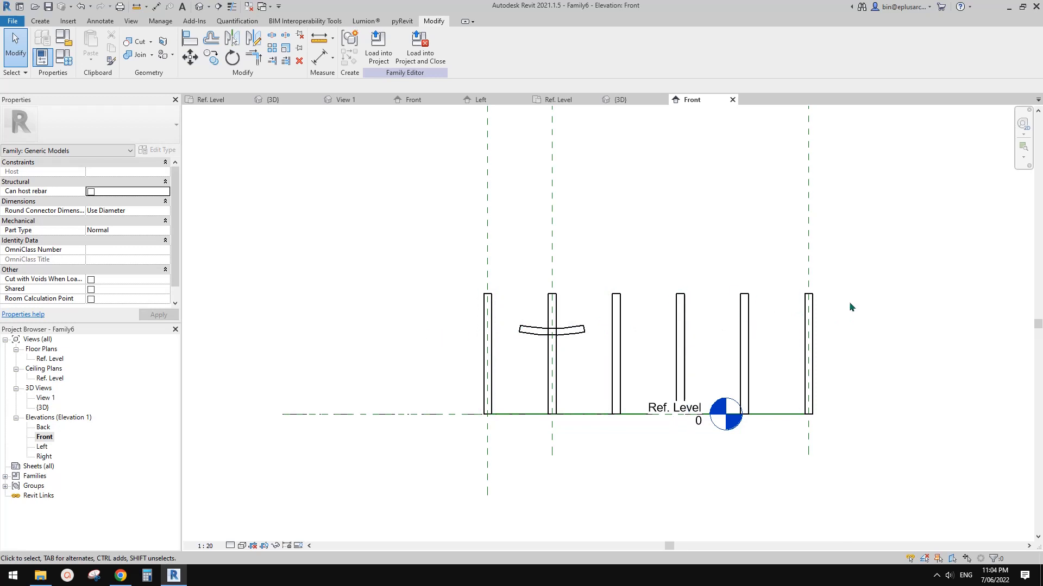
Associate the rope's H type parameter with a new instance family parameter named H, grouped under Dimensions
{"action": "left_click", "coordinate": [582, 330]}
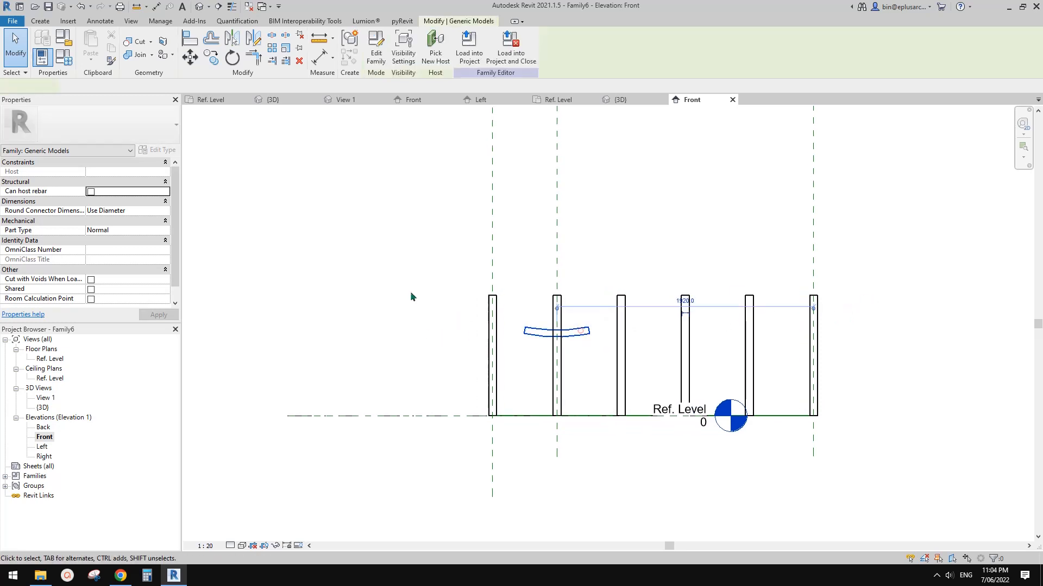
{"action": "left_click", "coordinate": [156, 150]}
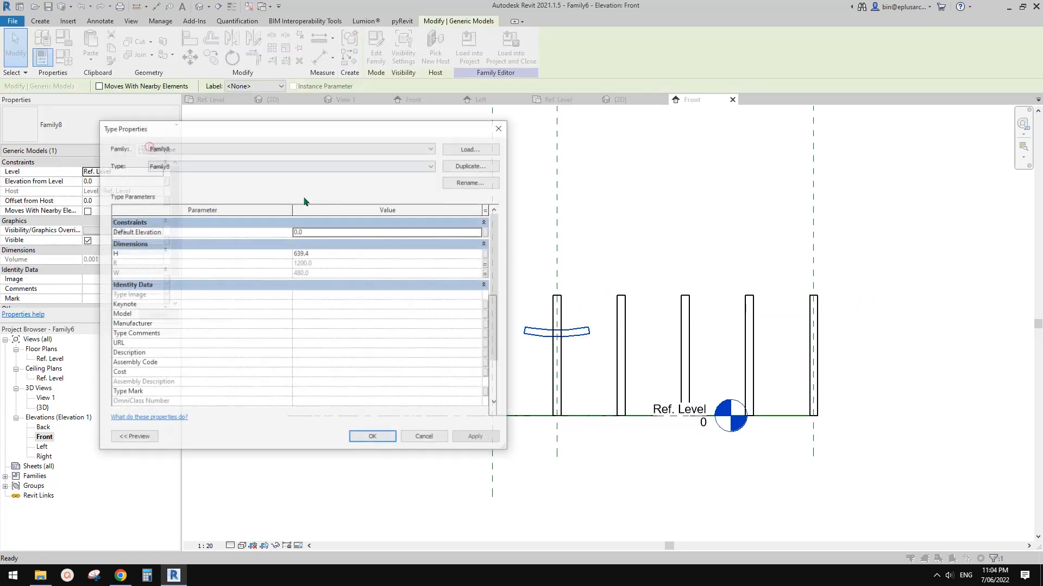
{"action": "left_click", "coordinate": [488, 254]}
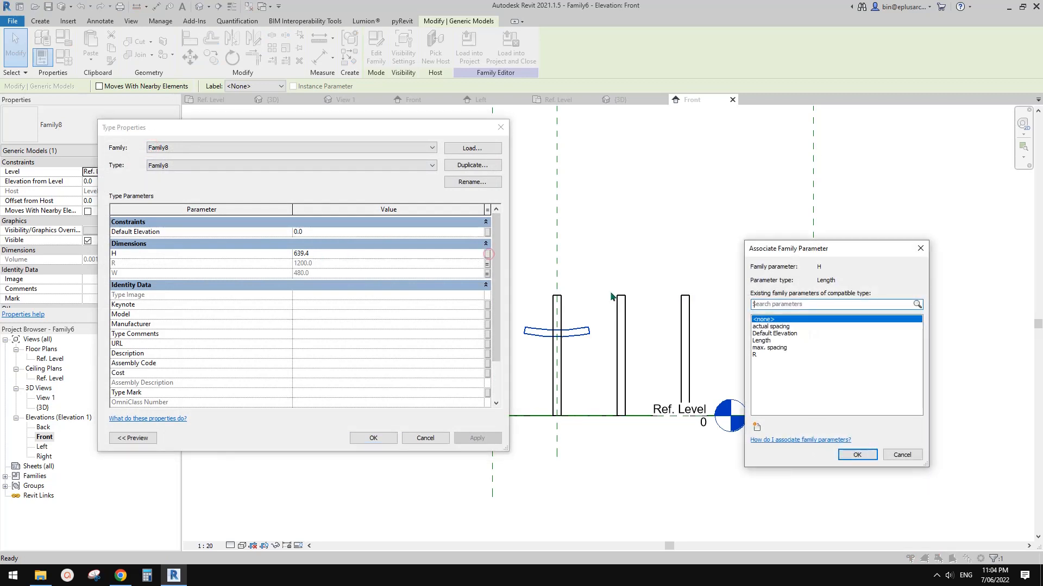
{"action": "left_click", "coordinate": [757, 427]}
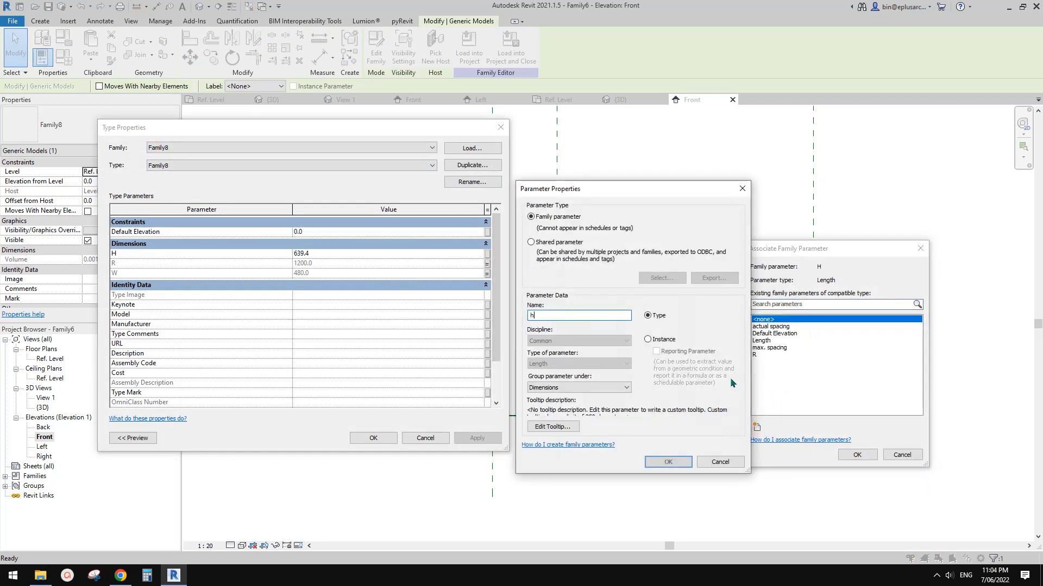
{"action": "type", "text": "h"}
{"action": "double_click", "coordinate": [542, 315]}
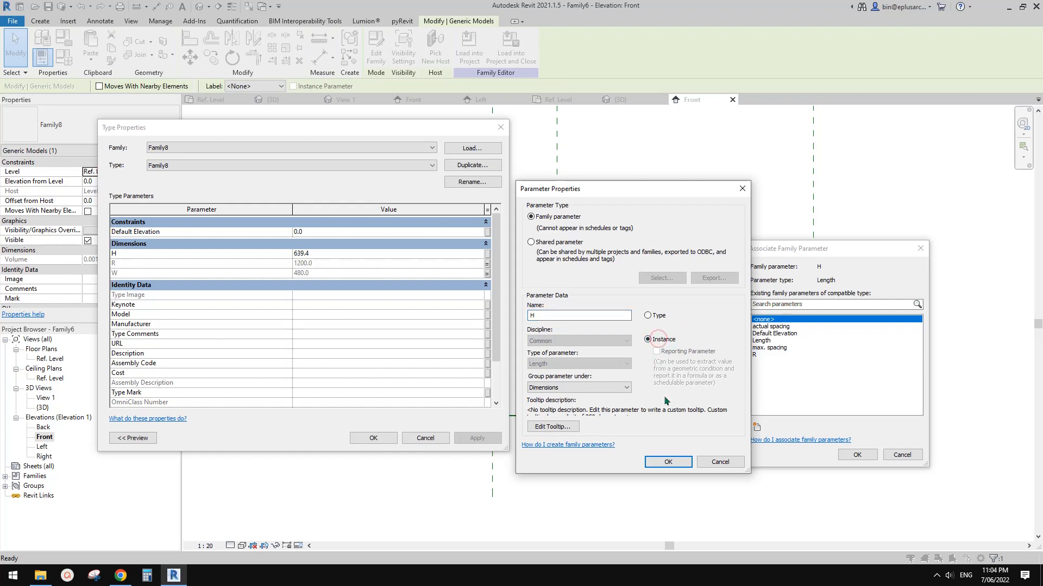
{"action": "left_click", "coordinate": [675, 462]}
{"action": "left_click", "coordinate": [859, 455]}
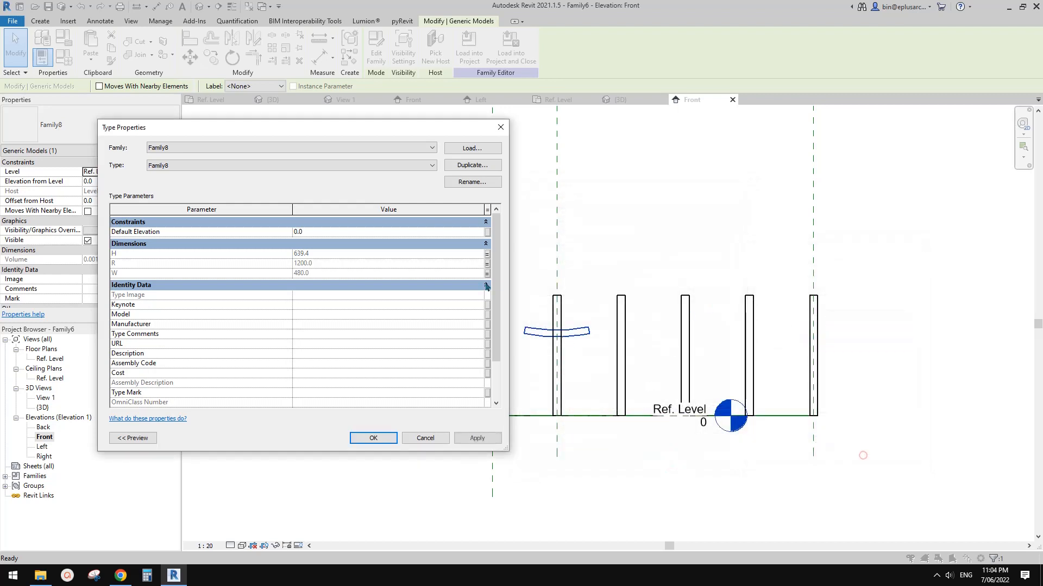
{"action": "left_click", "coordinate": [387, 435]}
Edit the first post's array group, associate the post's H type parameter with the family parameter H, and finish the group
{"action": "left_click", "coordinate": [497, 315]}
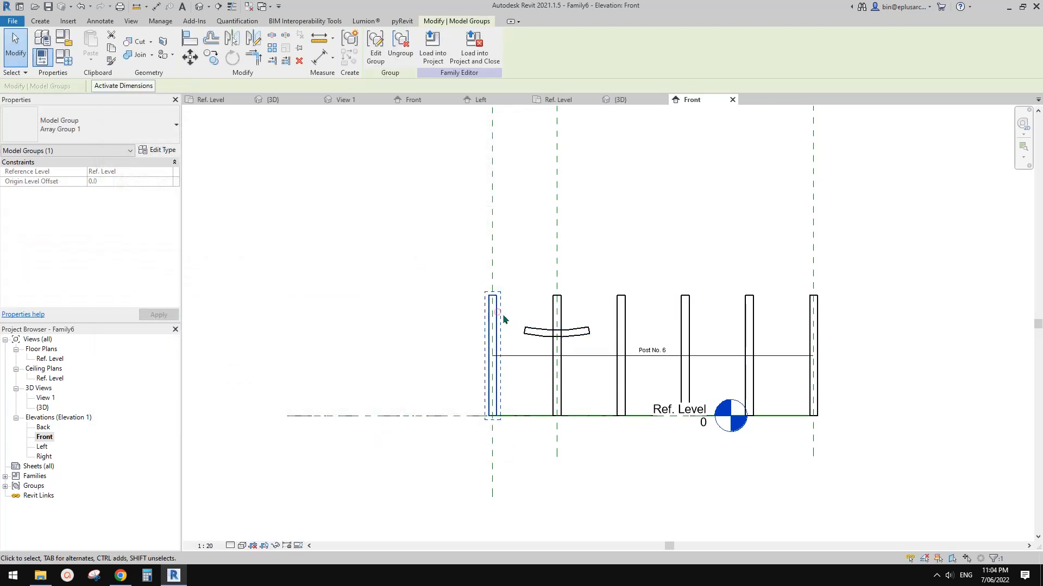
{"action": "left_click", "coordinate": [375, 46]}
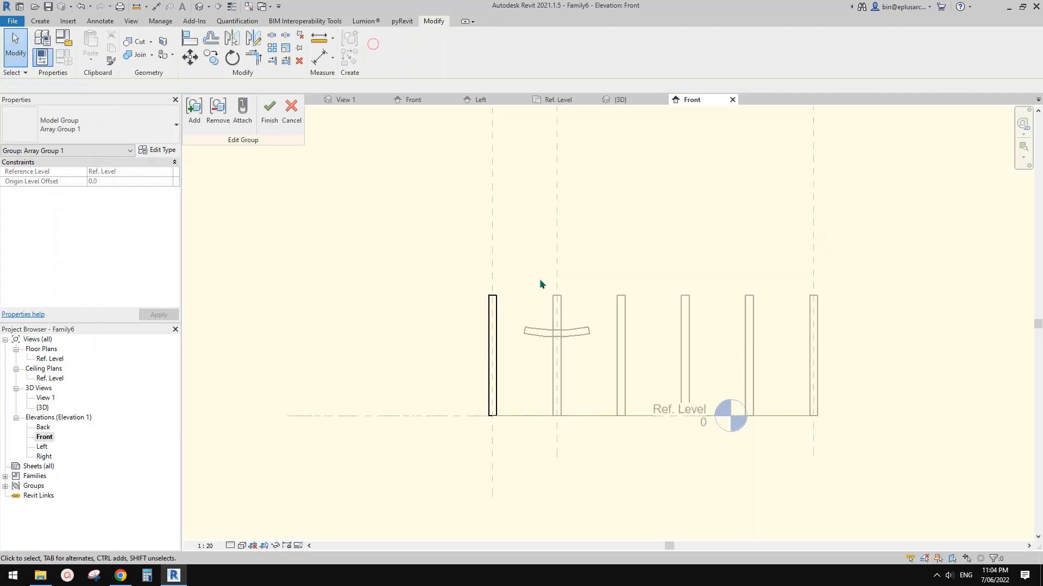
{"action": "left_click", "coordinate": [499, 312]}
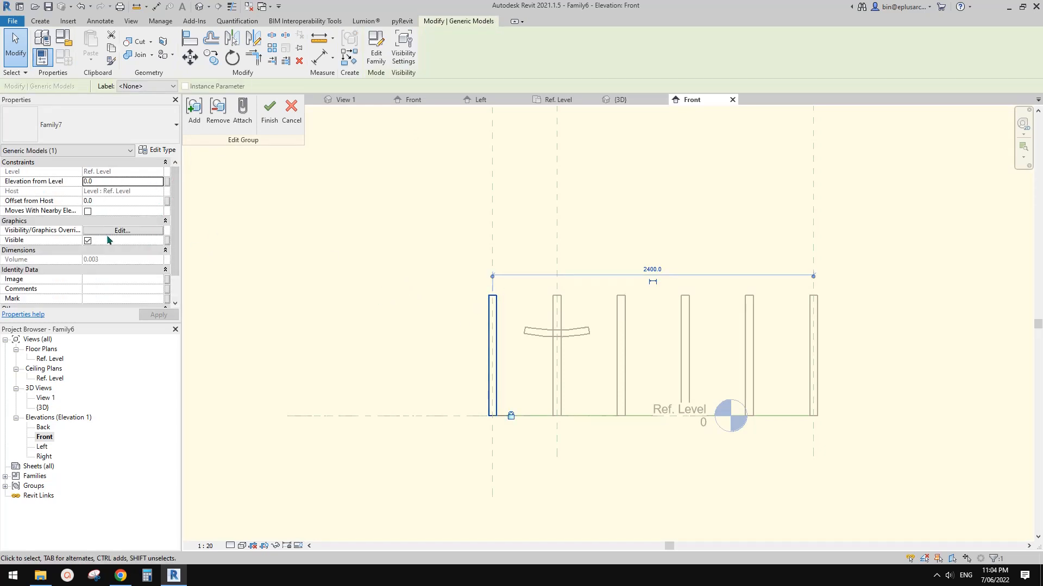
{"action": "left_click", "coordinate": [160, 152]}
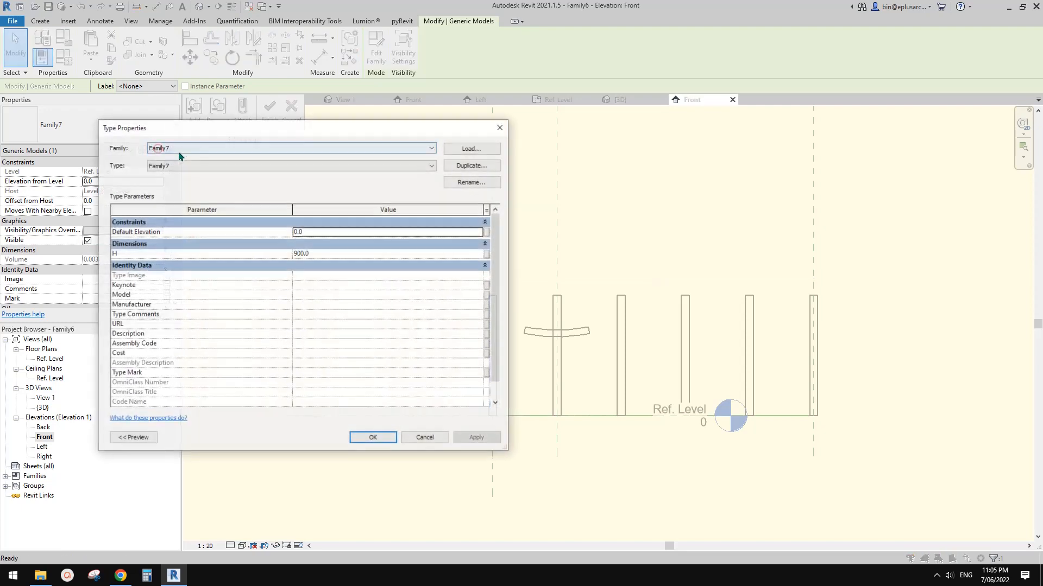
{"action": "left_click", "coordinate": [488, 254]}
{"action": "left_click", "coordinate": [762, 348]}
{"action": "left_click", "coordinate": [847, 455]}
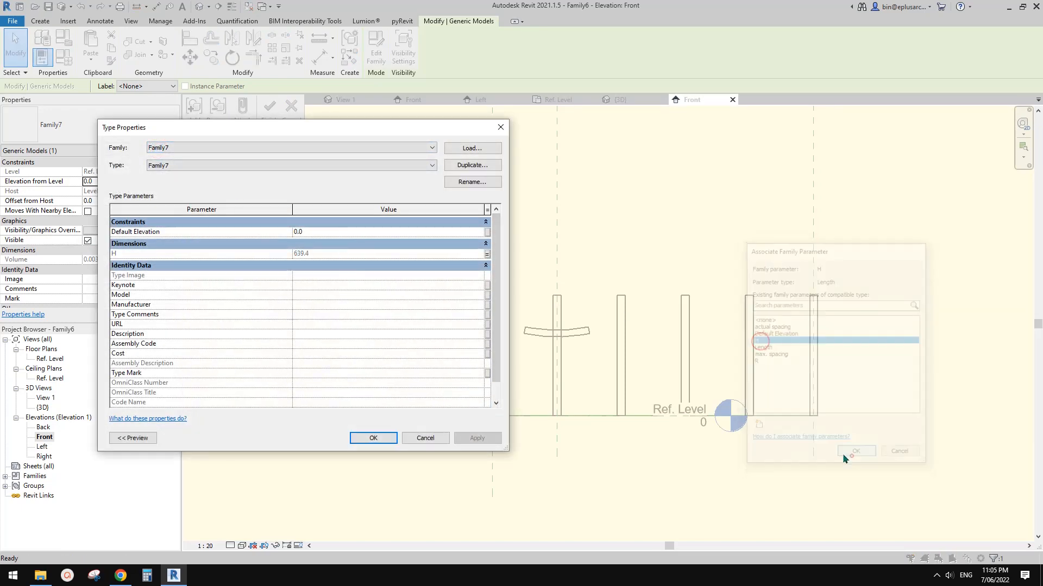
{"action": "left_click", "coordinate": [392, 438]}
{"action": "scroll", "coordinate": [626, 356], "scroll_direction": "up", "scroll_amount": 2}
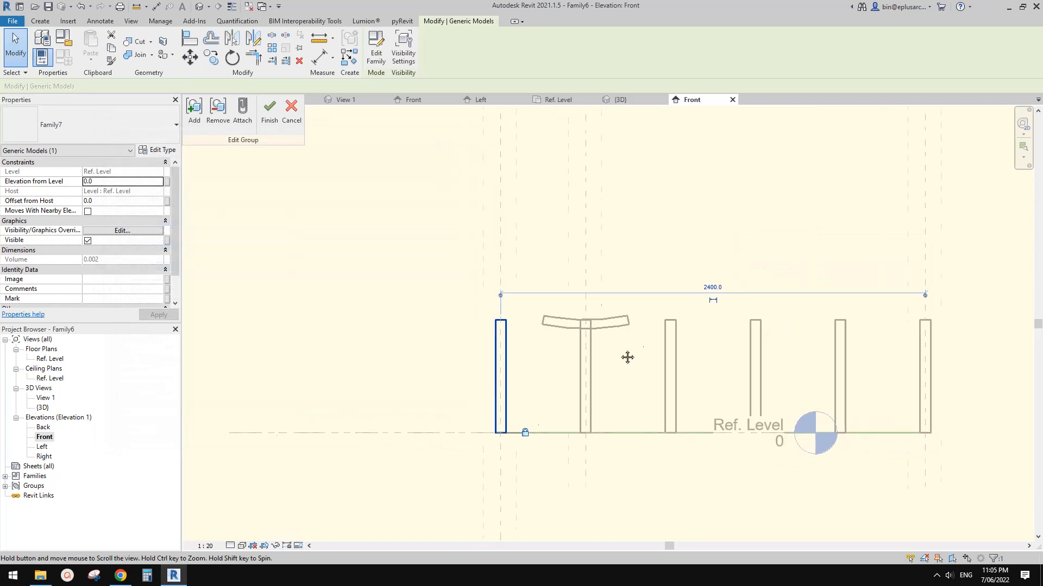
{"action": "scroll", "coordinate": [638, 338], "scroll_direction": "up", "scroll_amount": 3}
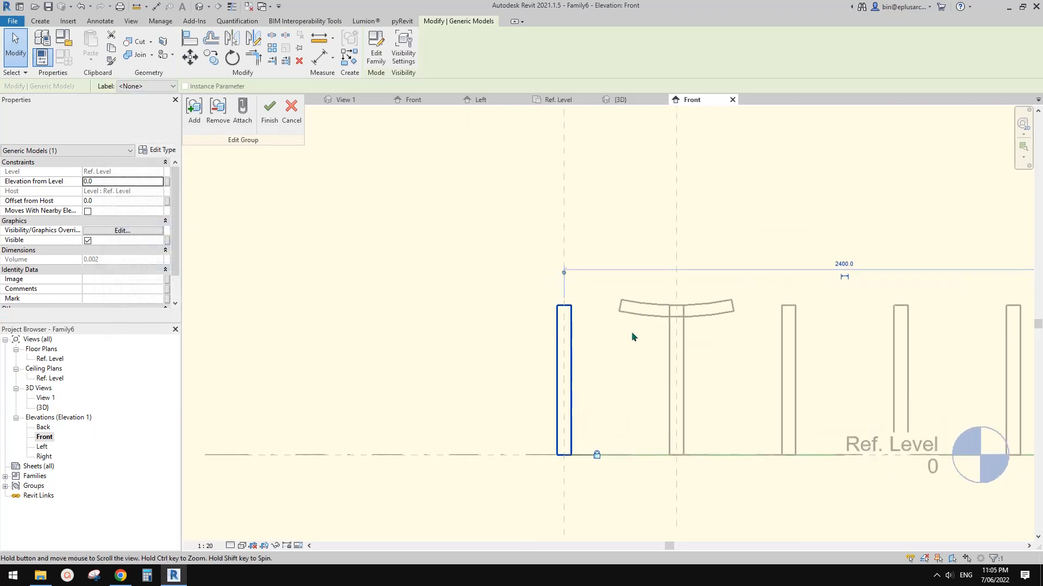
{"action": "left_click", "coordinate": [270, 110]}
Align the rope's left end to the reference plane through the first post and lock the alignment
{"action": "scroll", "coordinate": [679, 304], "scroll_direction": "up", "scroll_amount": 1}
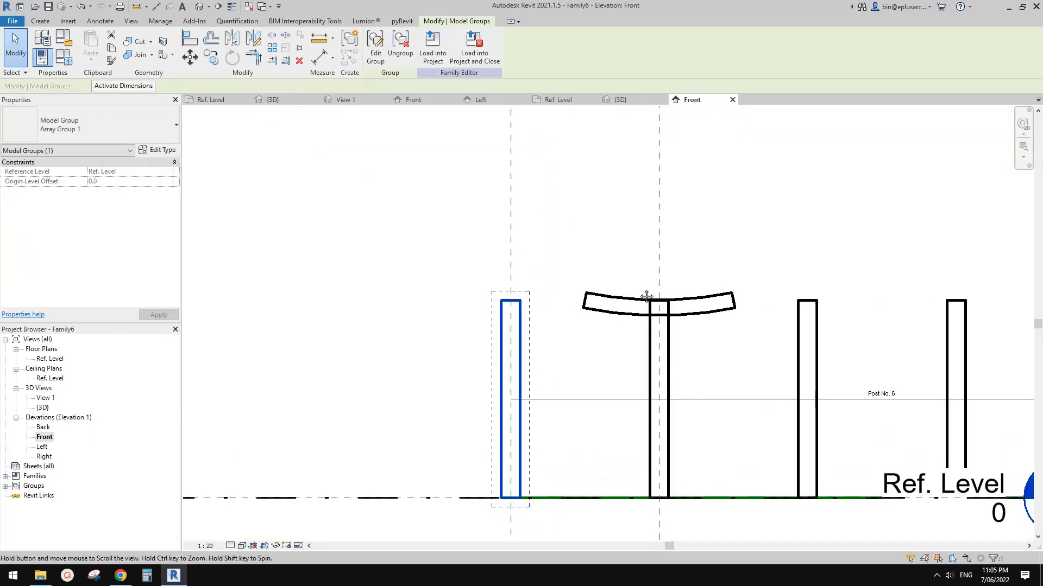
{"action": "scroll", "coordinate": [689, 302], "scroll_direction": "up", "scroll_amount": 1}
{"action": "left_click", "coordinate": [593, 283]}
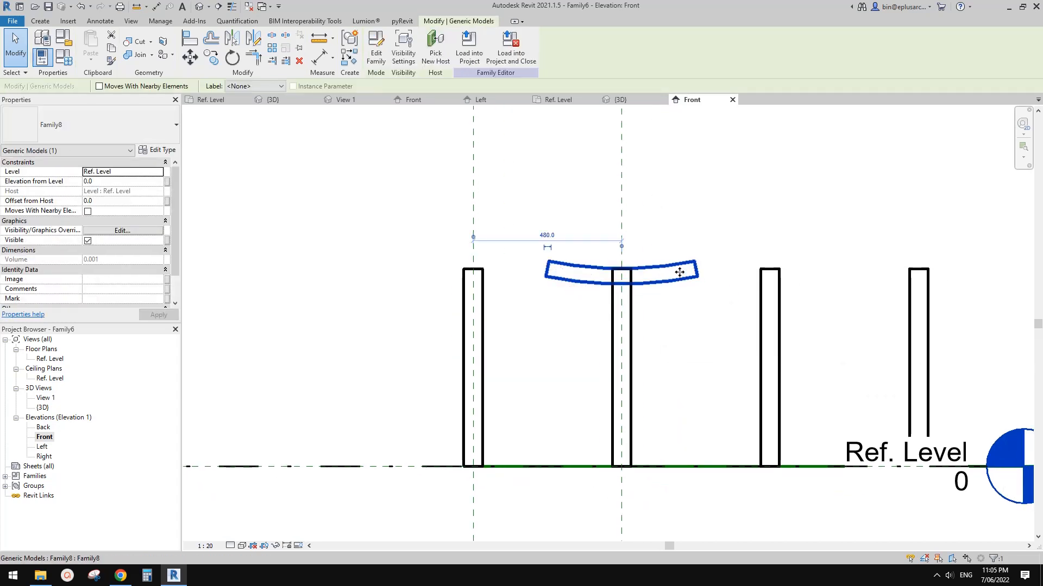
{"action": "middle_click_drag", "start_coordinate": [554, 292], "coordinate": [649, 279]}
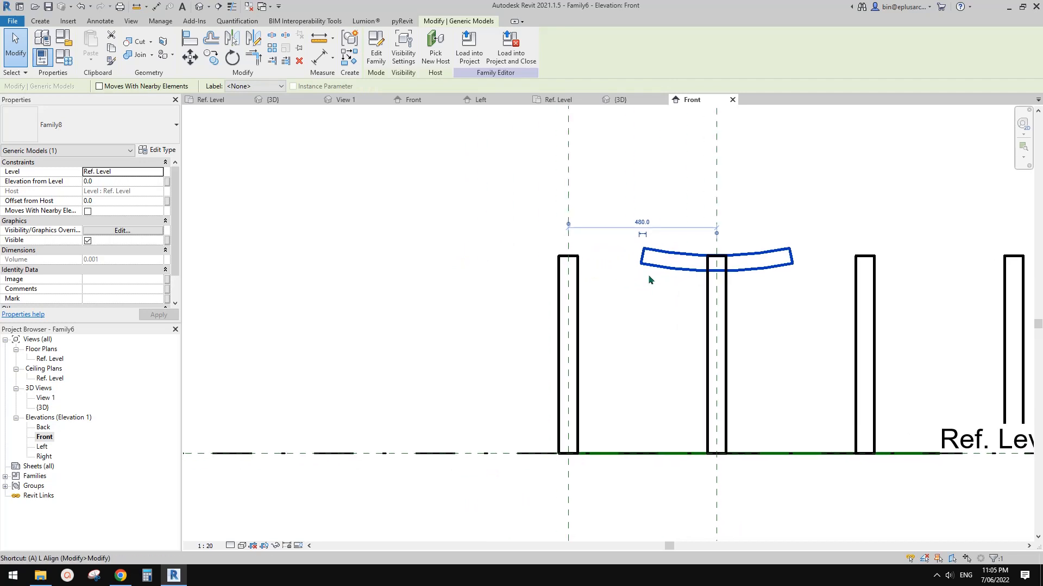
{"action": "key", "text": "l"}
{"action": "left_click", "coordinate": [568, 218]}
{"action": "left_click", "coordinate": [645, 264]}
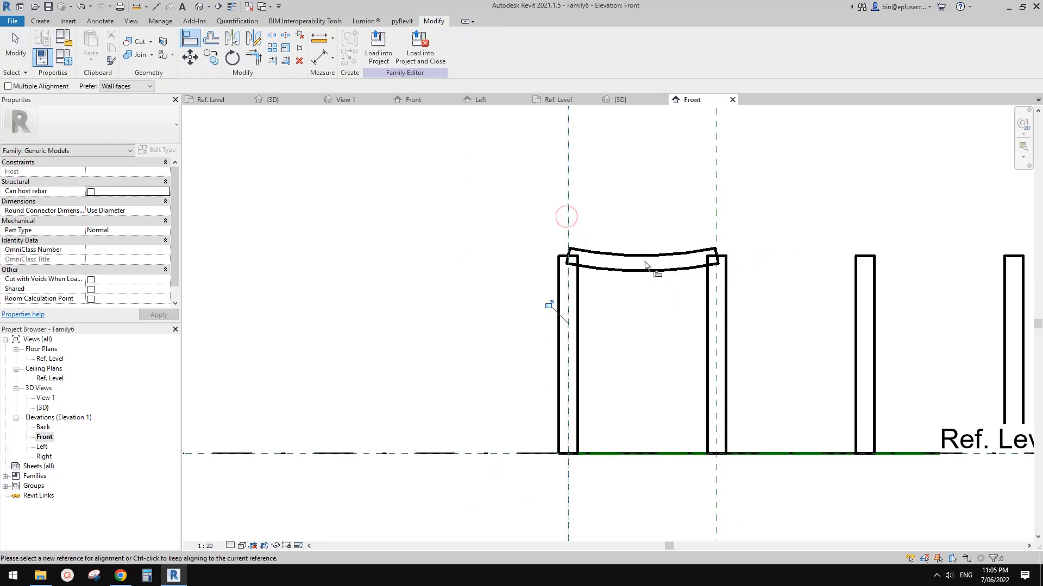
{"action": "left_click", "coordinate": [549, 306]}
{"action": "middle_click_drag", "start_coordinate": [652, 299], "coordinate": [611, 270]}
{"action": "key", "text": "Escape"}
{"action": "key", "text": "Escape"}
Check the rope's type parameters H, R and W in its type properties
{"action": "left_click", "coordinate": [592, 258]}
{"action": "key", "text": "Escape"}
{"action": "left_click", "coordinate": [611, 267]}
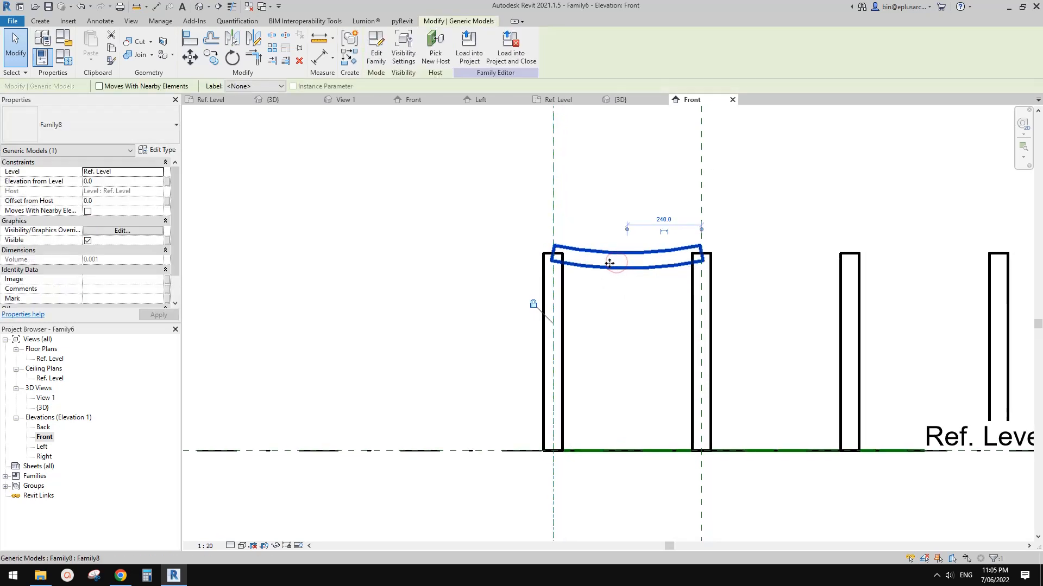
{"action": "left_click", "coordinate": [158, 150]}
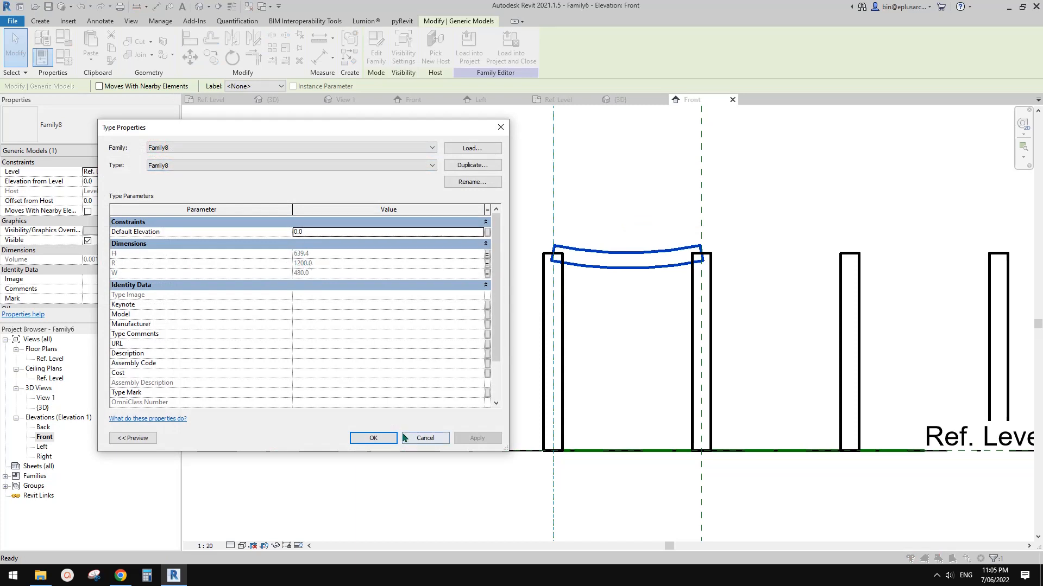
{"action": "left_click", "coordinate": [380, 438]}
Set the family parameter H to 900 in the family types and apply the change
{"action": "left_click", "coordinate": [64, 56]}
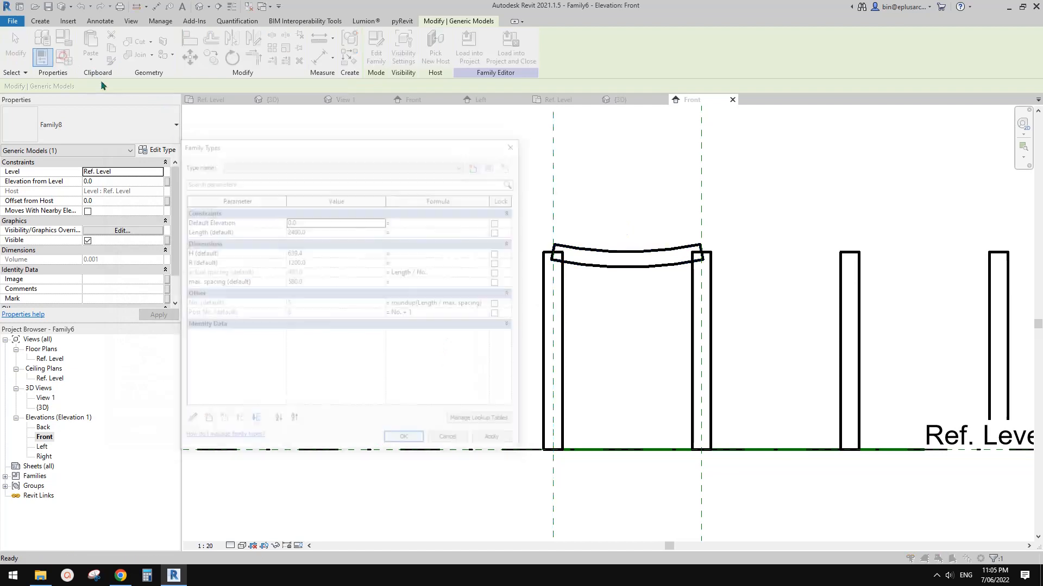
{"action": "left_click", "coordinate": [327, 253]}
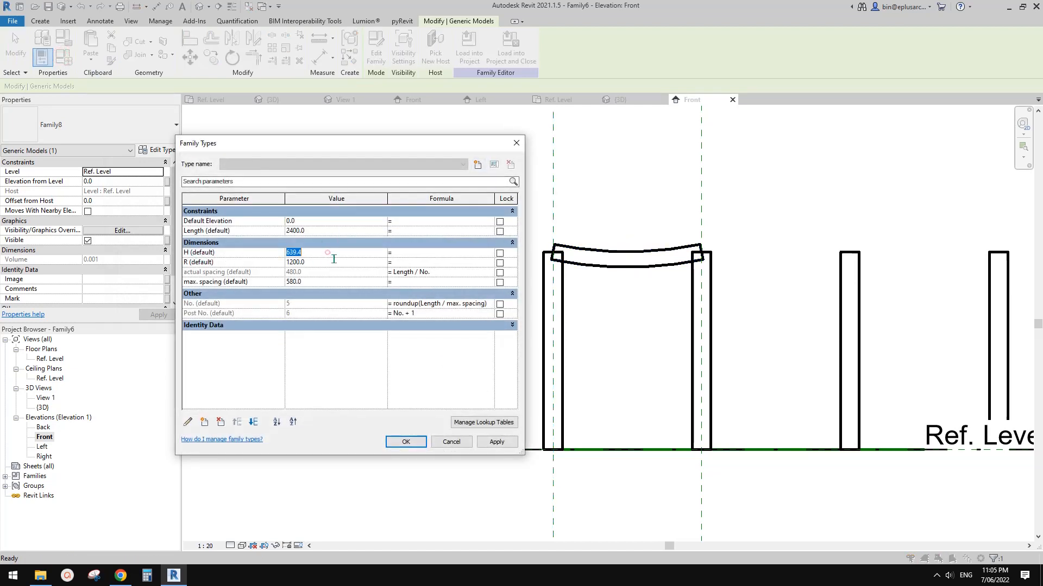
{"action": "type", "text": "900"}
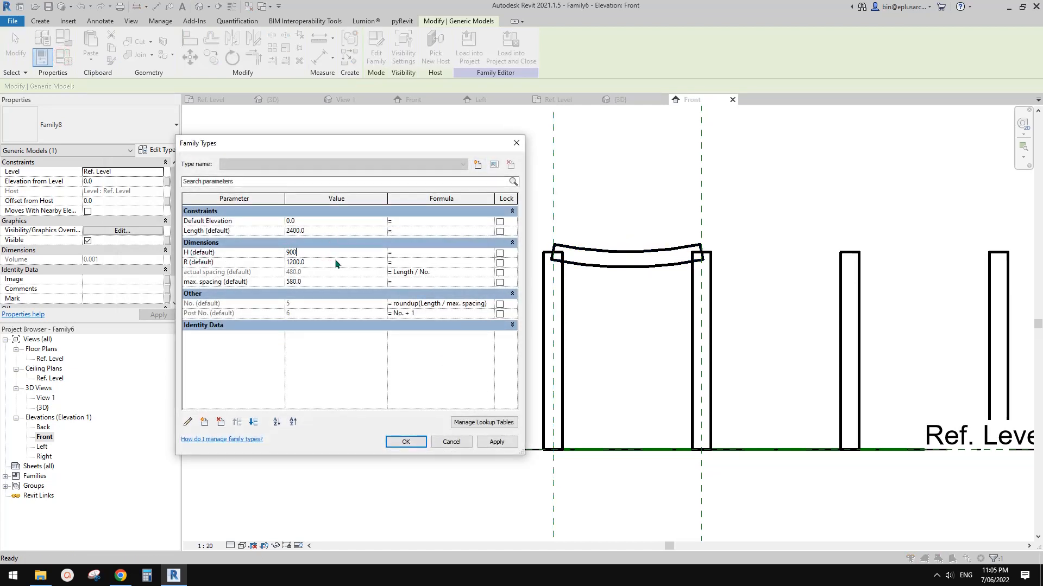
{"action": "left_click", "coordinate": [497, 443]}
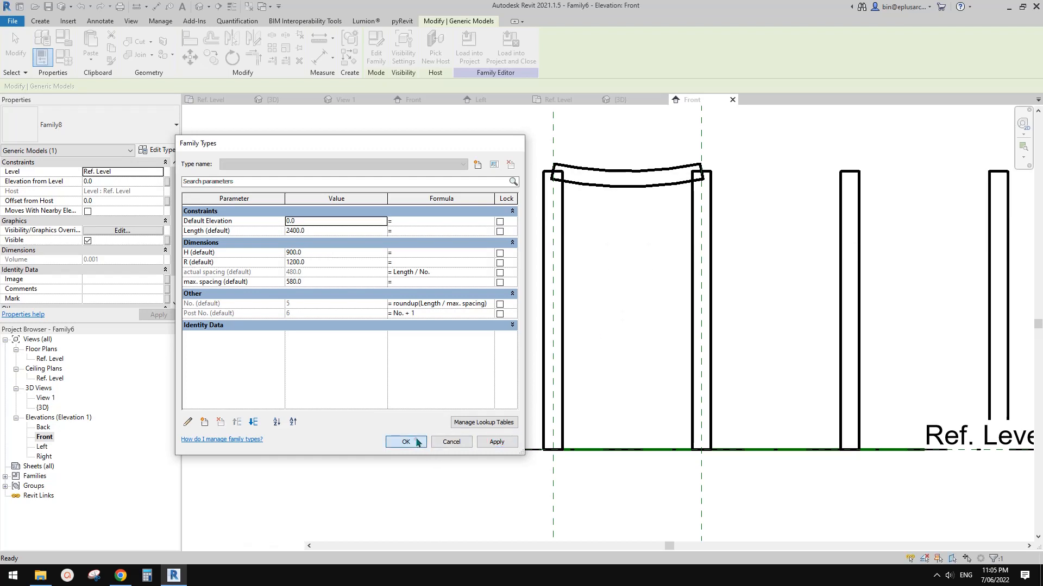
{"action": "left_click", "coordinate": [415, 441]}
Re-associate the rope's H type parameter with a new instance family parameter named H2, grouped under Dimensions
{"action": "middle_click_drag", "start_coordinate": [603, 285], "coordinate": [540, 347]}
{"action": "left_click", "coordinate": [547, 244]}
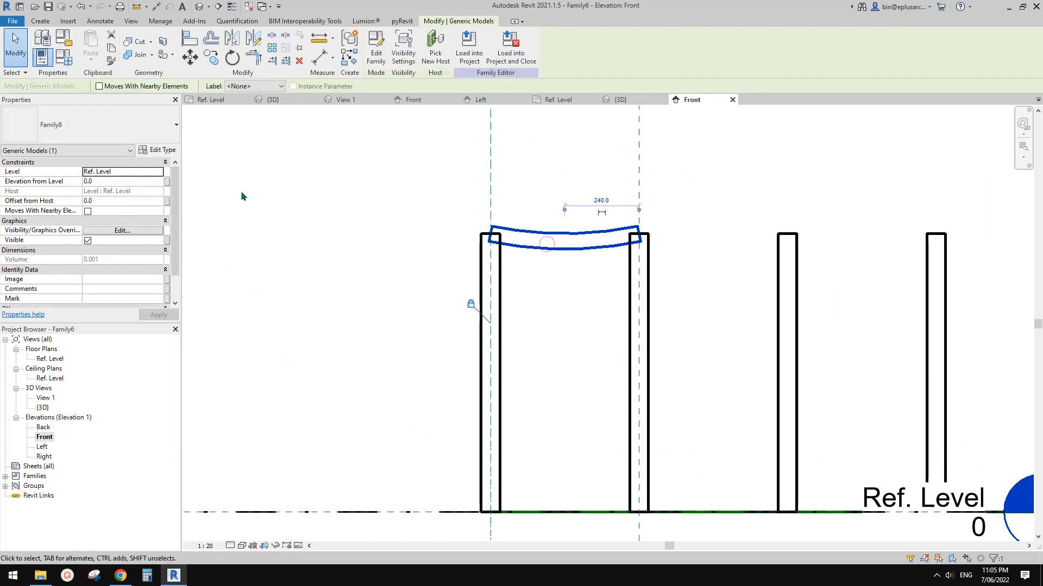
{"action": "left_click", "coordinate": [159, 151]}
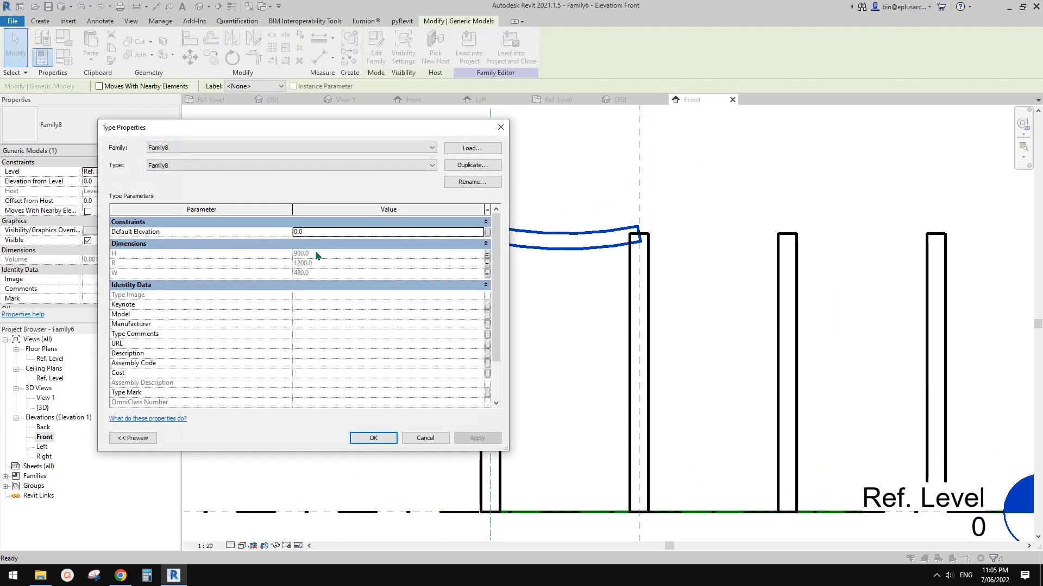
{"action": "left_click", "coordinate": [487, 255]}
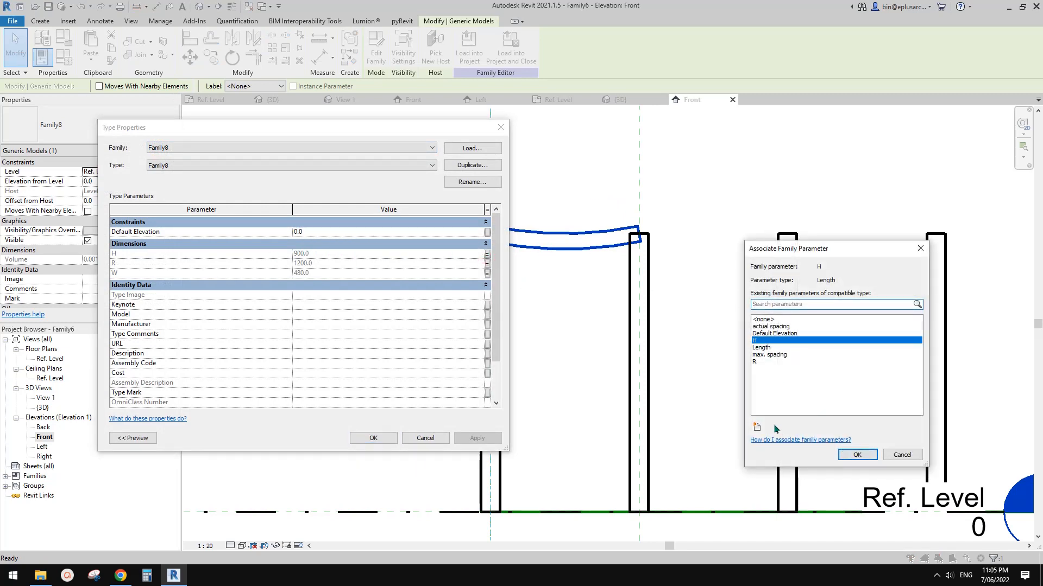
{"action": "left_click", "coordinate": [757, 427]}
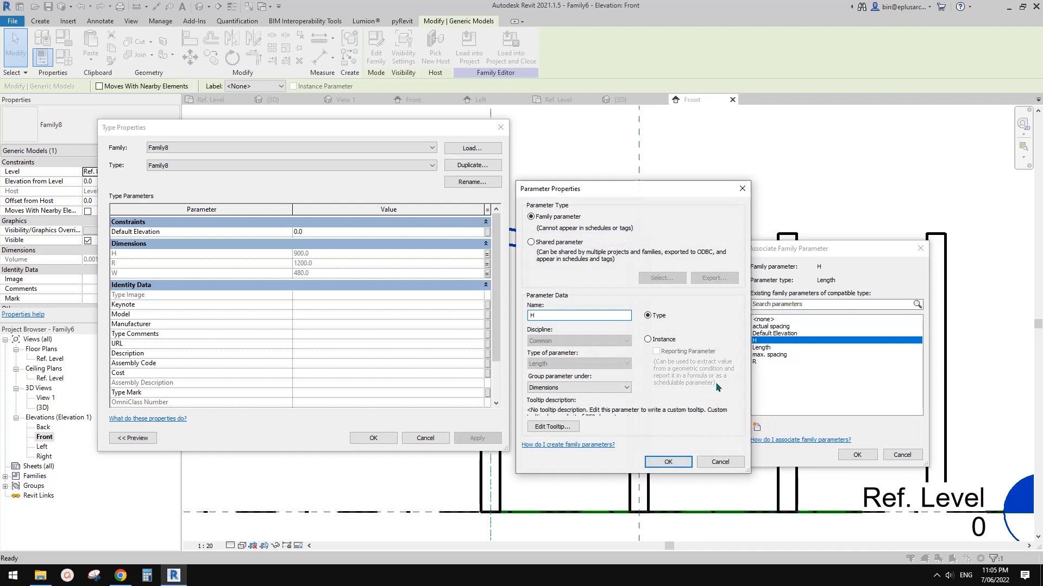
{"action": "left_click", "coordinate": [655, 342]}
{"action": "left_click", "coordinate": [668, 461]}
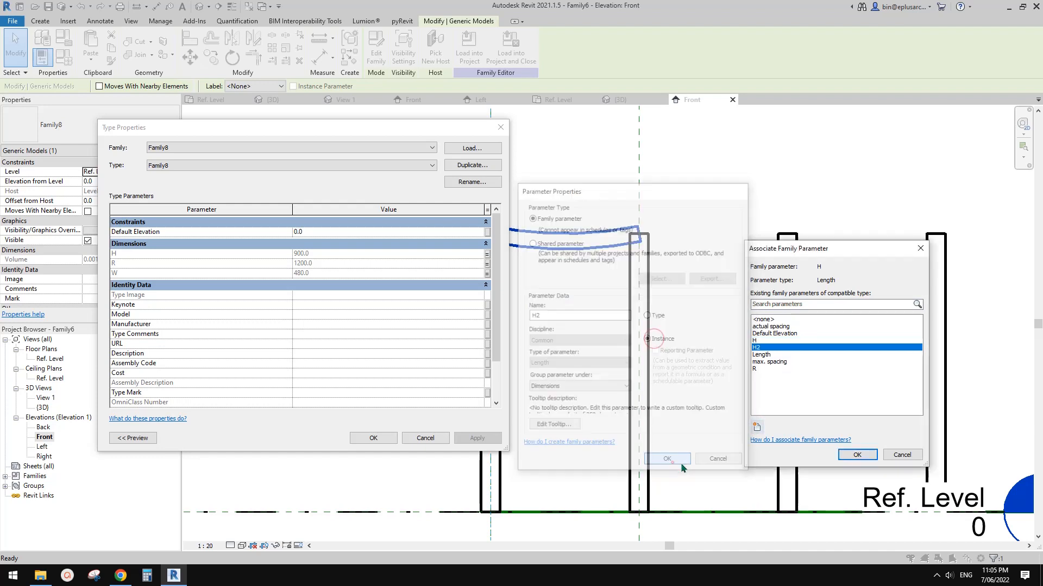
{"action": "left_click", "coordinate": [857, 455]}
{"action": "left_click", "coordinate": [373, 438]}
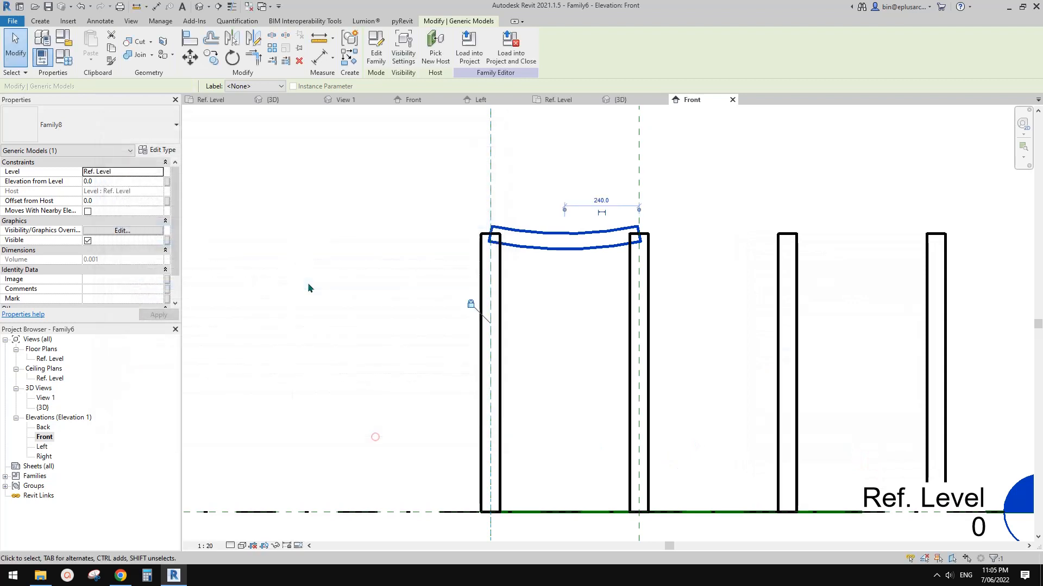
Give the H2 family parameter the formula H-50 and apply it
{"action": "left_click", "coordinate": [65, 63]}
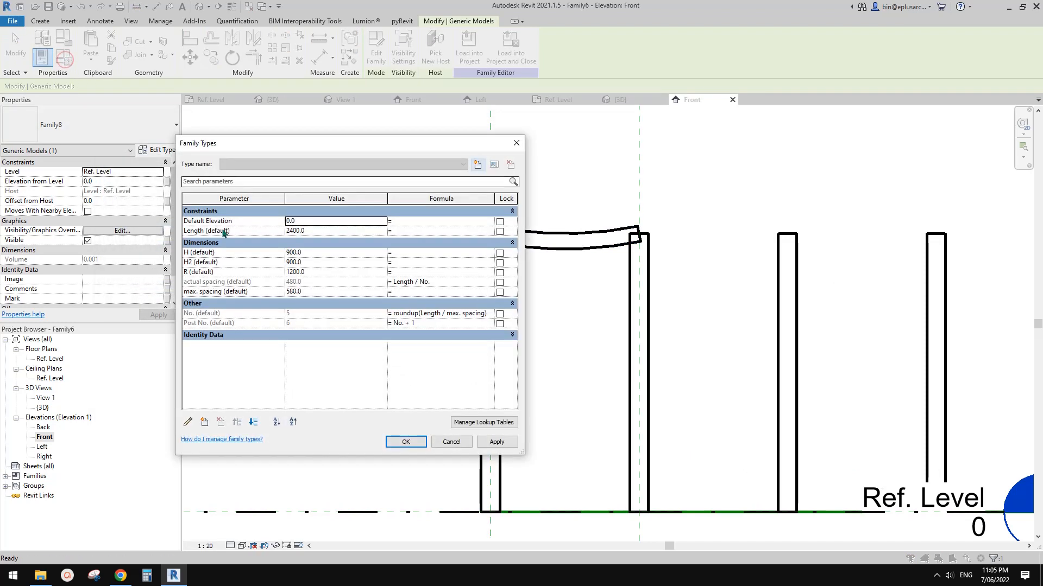
{"action": "left_click", "coordinate": [413, 262]}
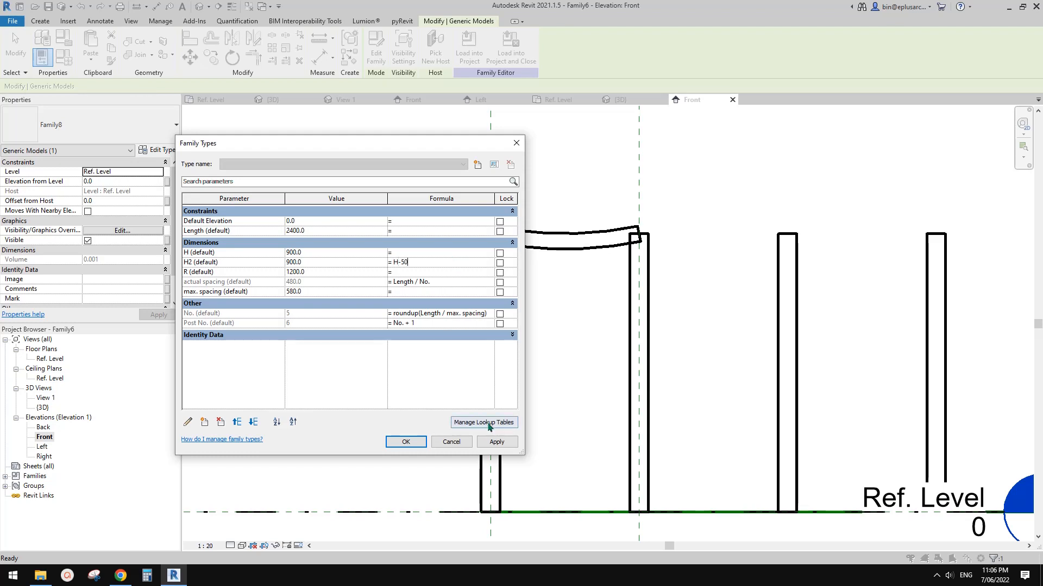
{"action": "left_click", "coordinate": [496, 441]}
{"action": "left_click", "coordinate": [406, 441]}
{"action": "scroll", "coordinate": [519, 304], "scroll_direction": "down", "scroll_amount": 1}
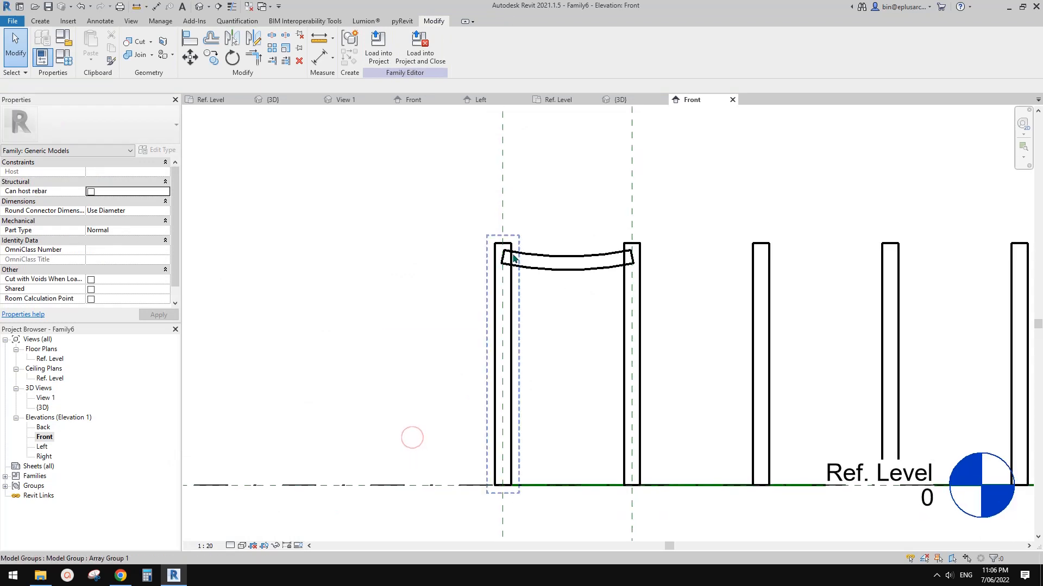
In the Ref. Level floor plan, align the rope's centreline to the Center (Front/Back) reference plane and lock the alignment
{"action": "left_click", "coordinate": [198, 6]}
{"action": "middle_click_drag", "start_coordinate": [592, 302], "coordinate": [618, 343], "text": "shift"}
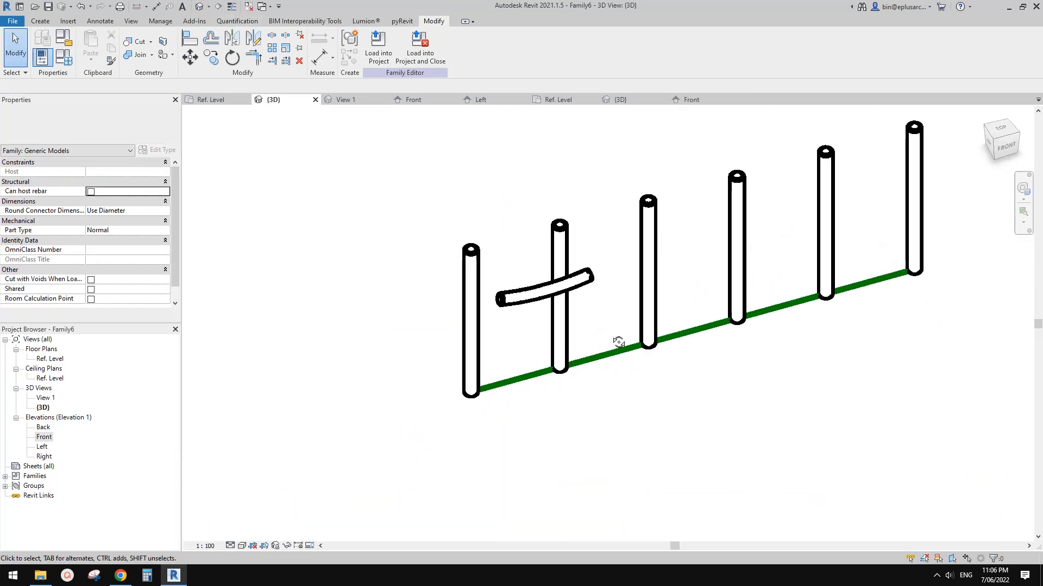
{"action": "double_click", "coordinate": [50, 360]}
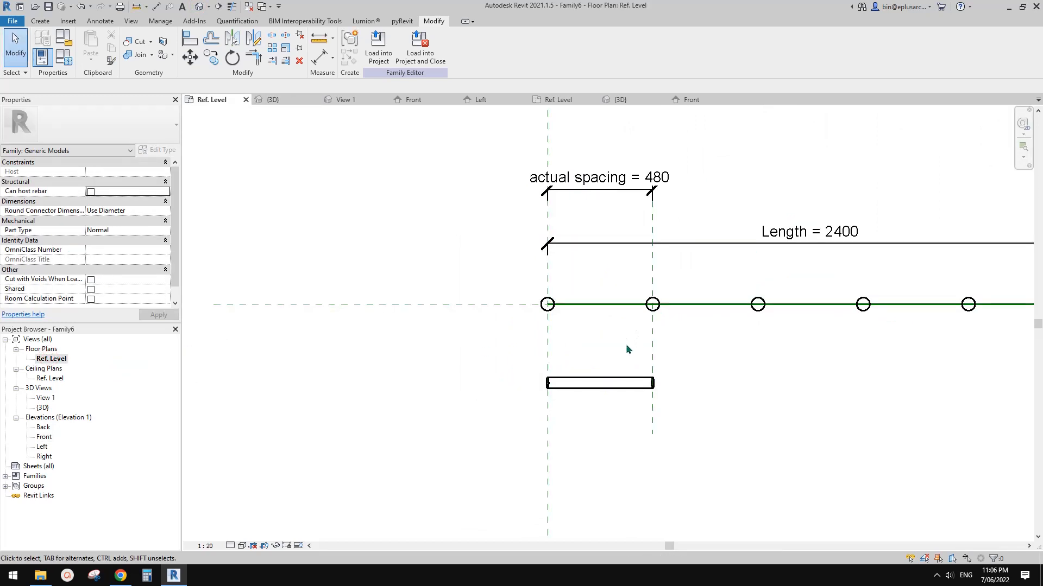
{"action": "key", "text": "a"}
{"action": "key", "text": "l"}
{"action": "left_click", "coordinate": [462, 309]}
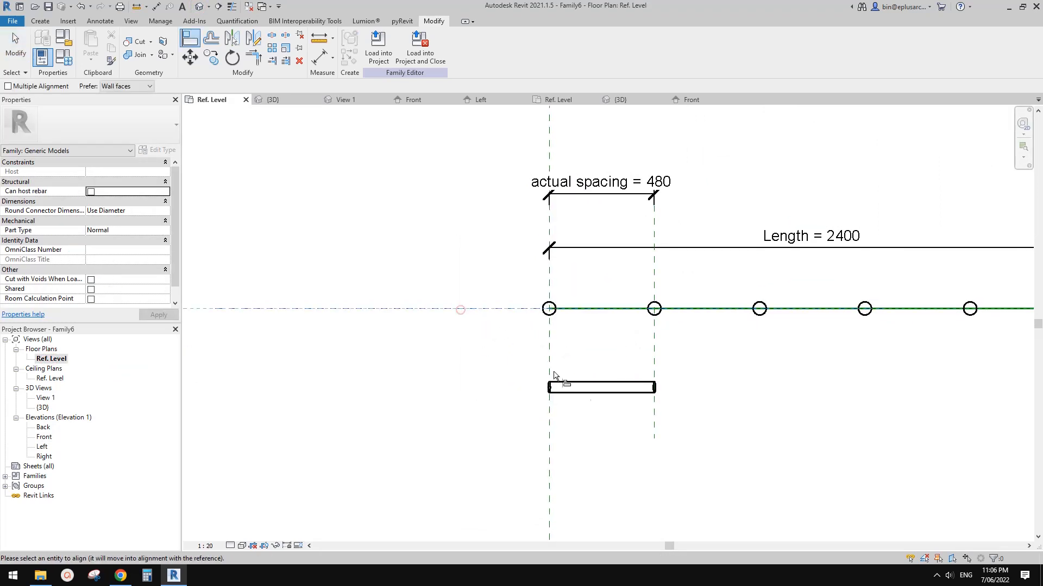
{"action": "left_click", "coordinate": [611, 389]}
{"action": "left_click", "coordinate": [530, 327]}
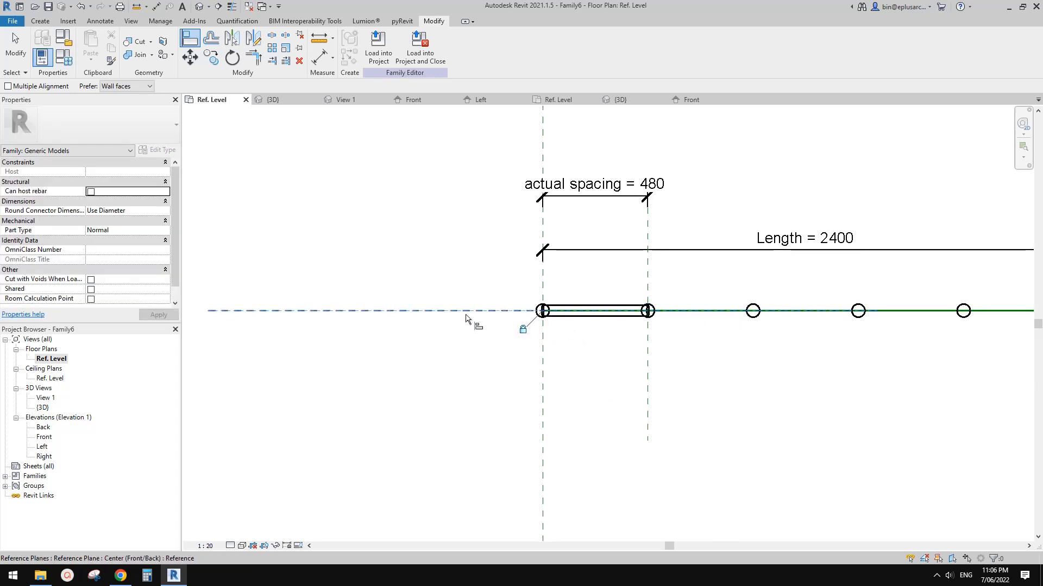
{"action": "key", "text": "Escape"}
Array the rope as a grouped linear array of 2, placing the copy freely beside the second post
{"action": "left_click", "coordinate": [621, 321]}
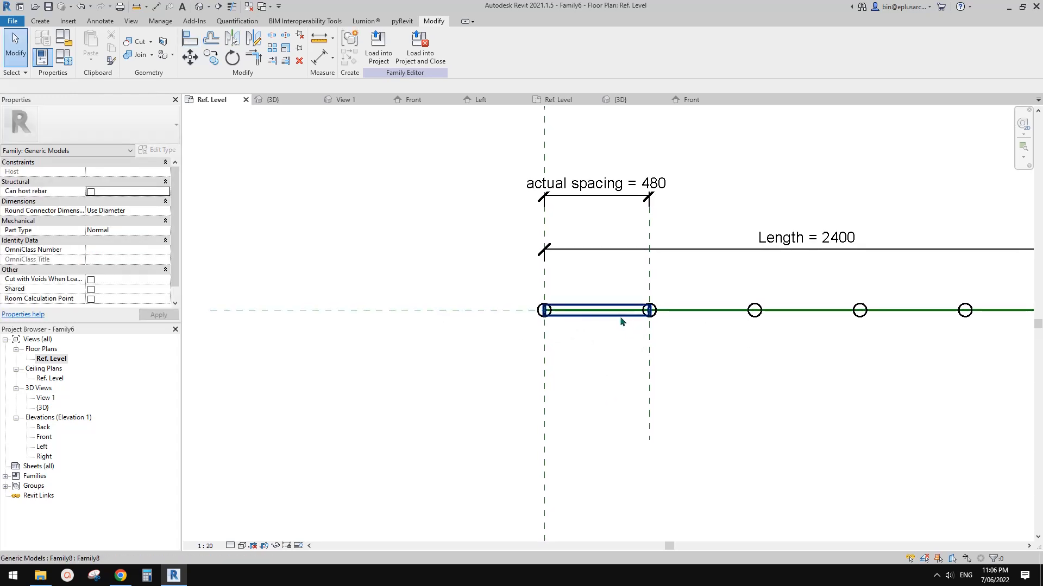
{"action": "left_click", "coordinate": [617, 316]}
{"action": "scroll", "coordinate": [617, 316], "scroll_direction": "up", "scroll_amount": 1}
{"action": "key", "text": "a"}
{"action": "key", "text": "r"}
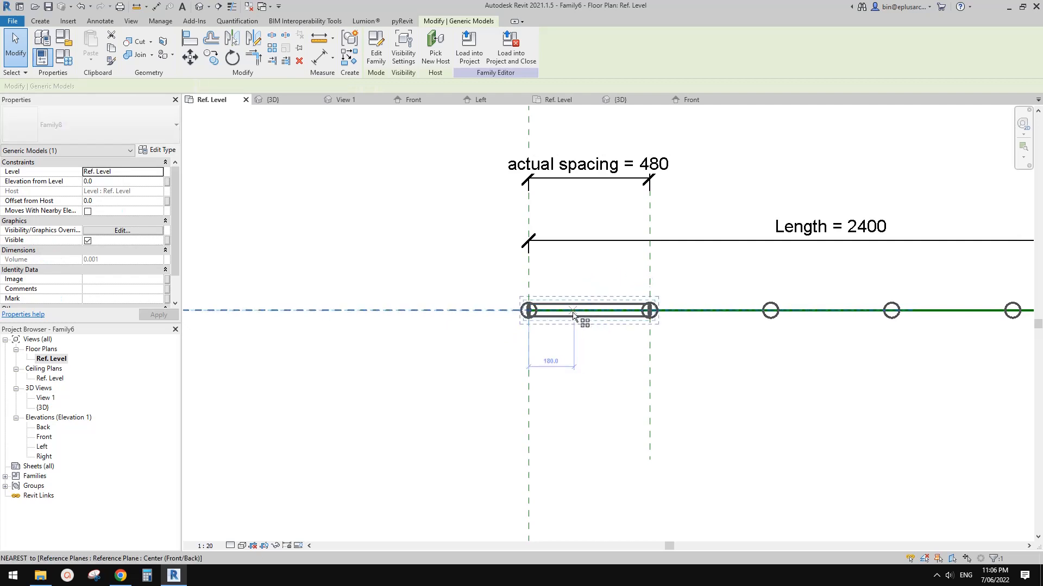
{"action": "left_click", "coordinate": [573, 312]}
{"action": "left_click", "coordinate": [716, 364]}
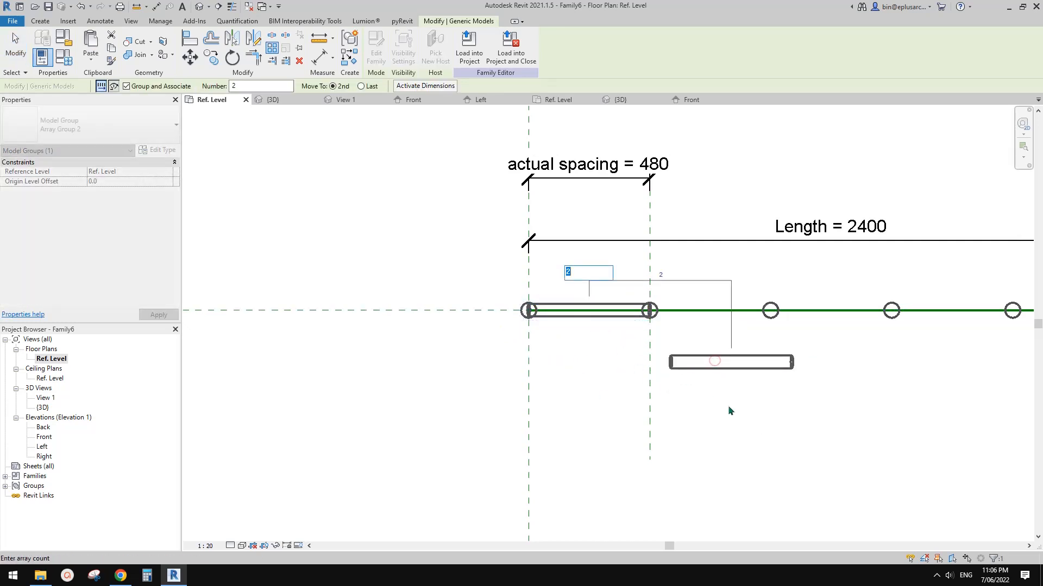
Align the second rope's start to the reference plane through the second post and its centreline to the Center (Front/Back) plane, locking the alignments
{"action": "key", "text": "a"}
{"action": "key", "text": "l"}
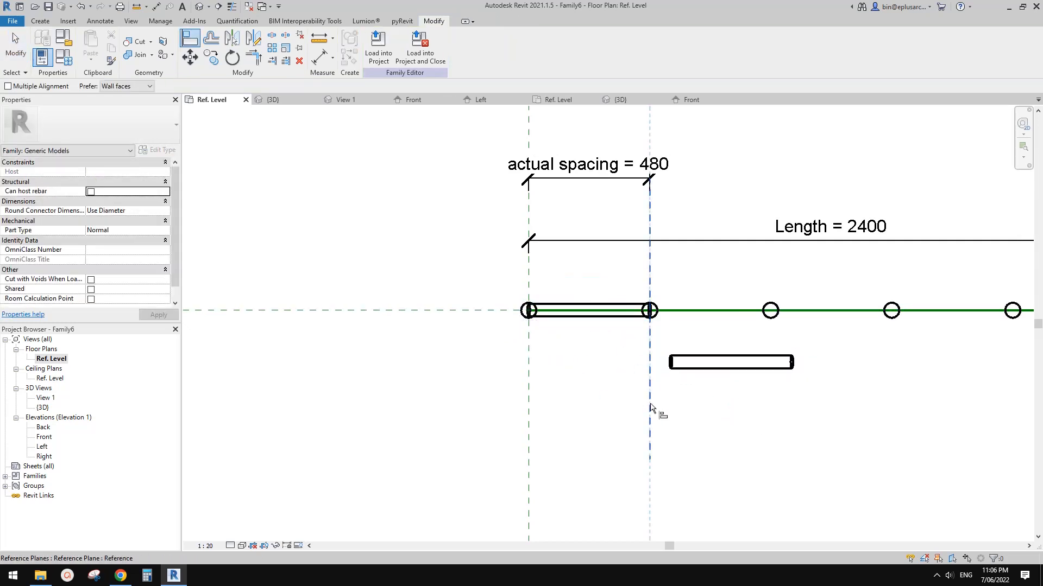
{"action": "left_click", "coordinate": [673, 368]}
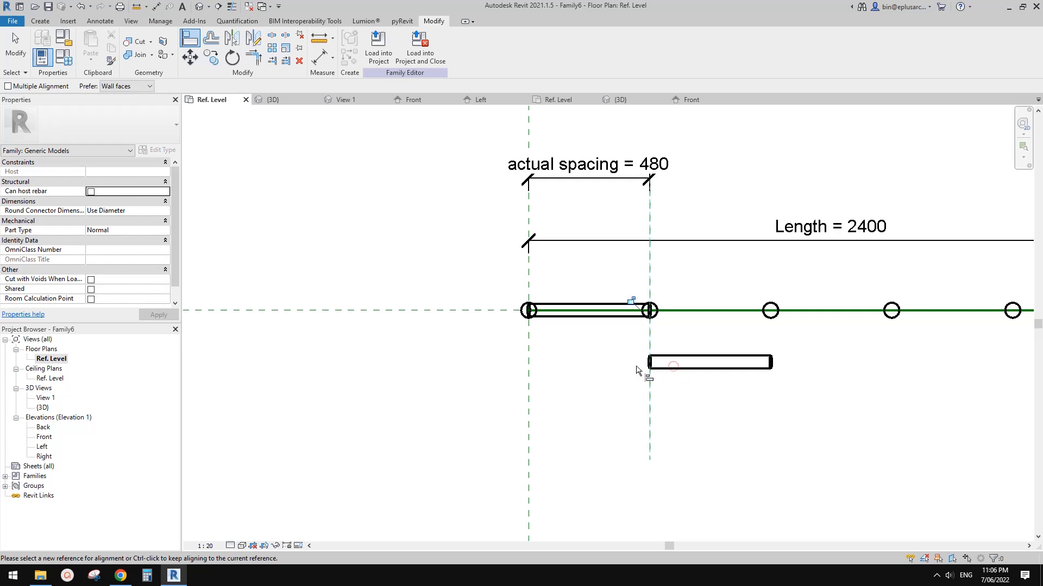
{"action": "left_click", "coordinate": [433, 311]}
{"action": "left_click", "coordinate": [697, 370]}
{"action": "key", "text": "Escape"}
{"action": "key", "text": "Escape"}
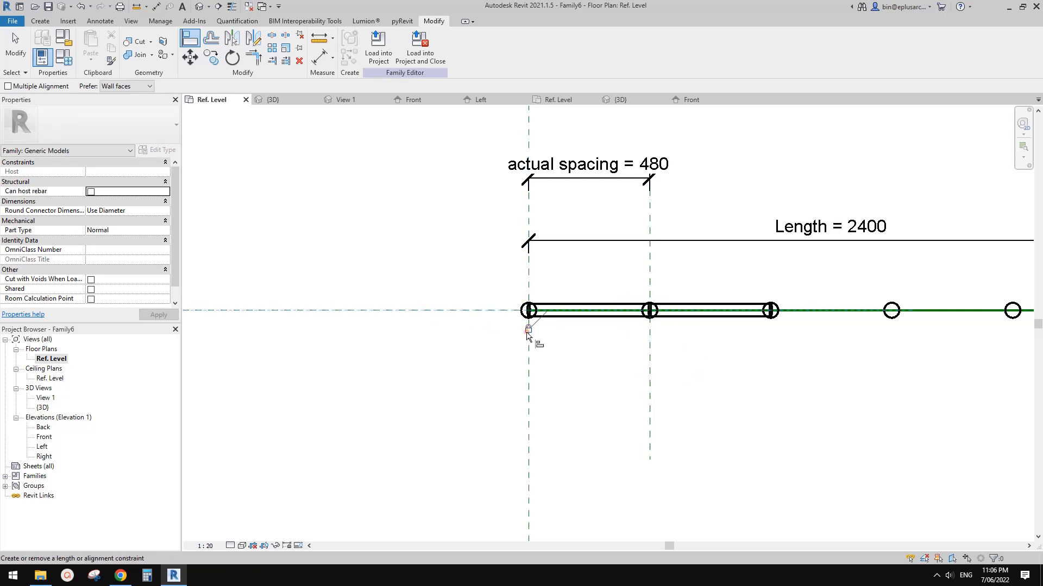
Label the rope array's count with the existing No. parameter
{"action": "left_click", "coordinate": [735, 309]}
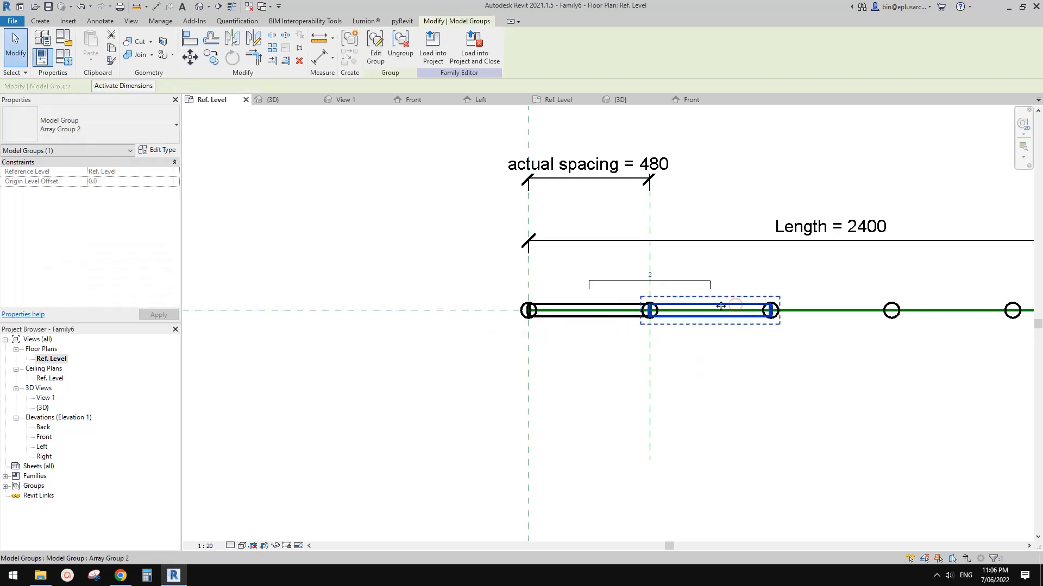
{"action": "left_click", "coordinate": [695, 286]}
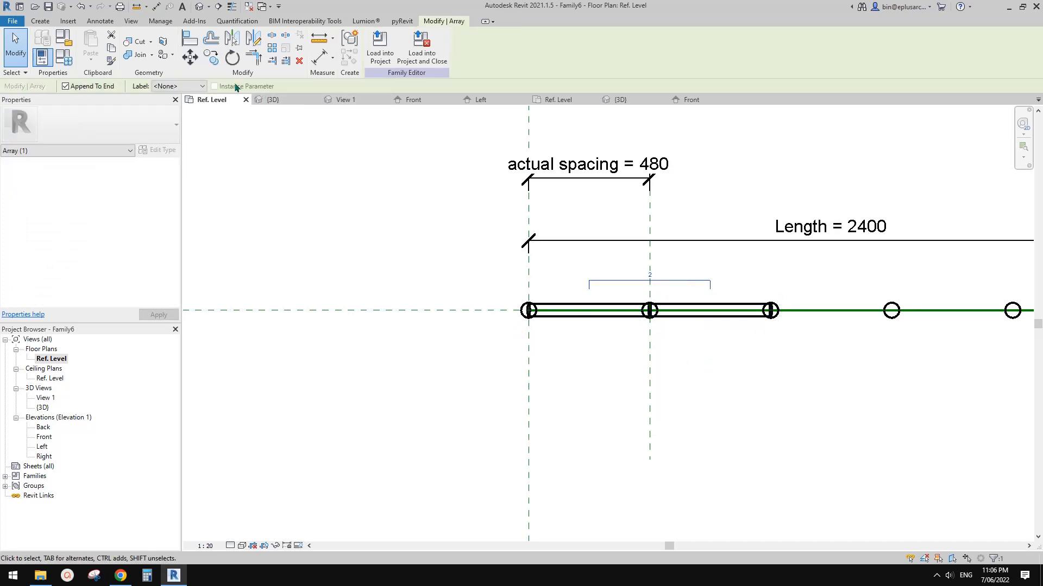
{"action": "left_click", "coordinate": [189, 86]}
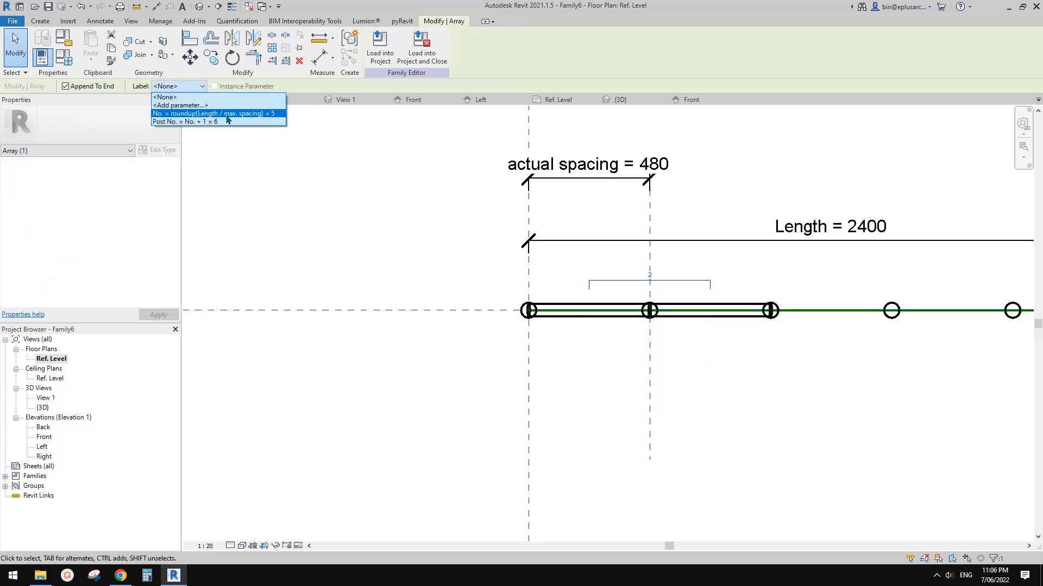
{"action": "left_click", "coordinate": [165, 113]}
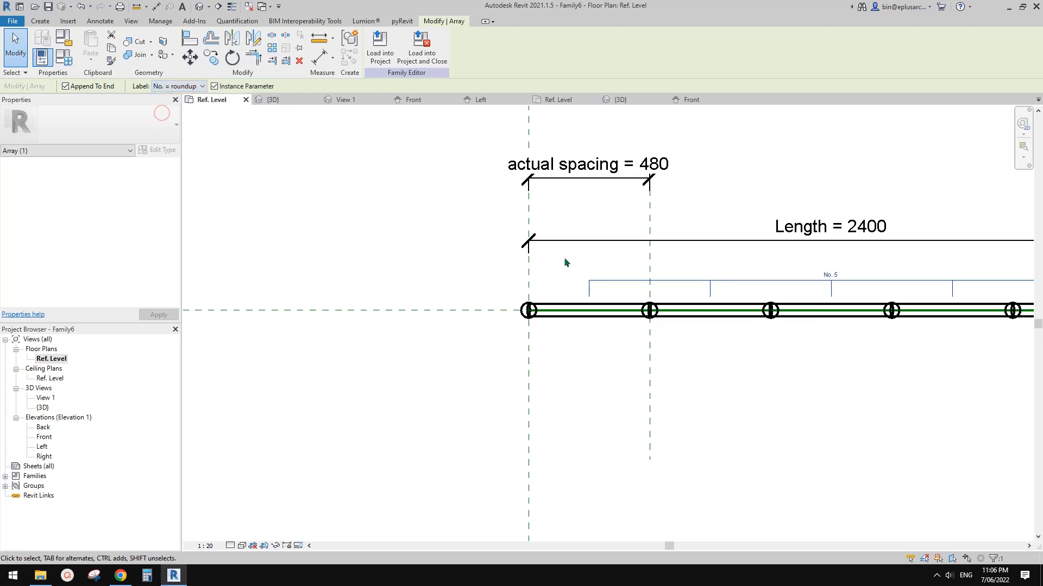
{"action": "middle_click_drag", "start_coordinate": [815, 313], "coordinate": [661, 298]}
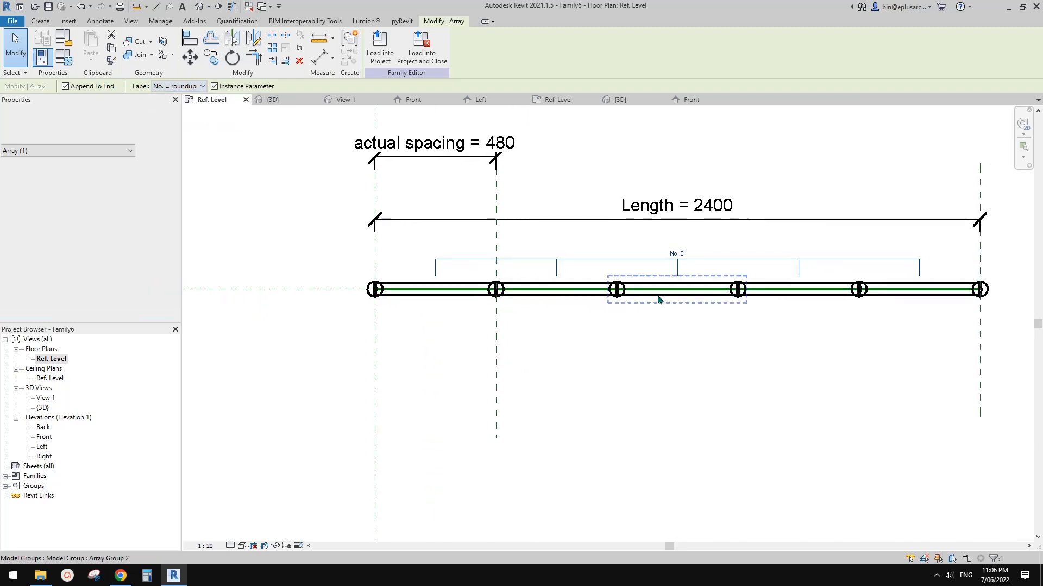
Inspect the complete barrier in the 3D view and close the inactive views
{"action": "left_click", "coordinate": [199, 7]}
{"action": "scroll", "coordinate": [599, 255], "scroll_direction": "down", "scroll_amount": 2}
{"action": "middle_click_drag", "start_coordinate": [602, 255], "coordinate": [593, 327], "text": "shift"}
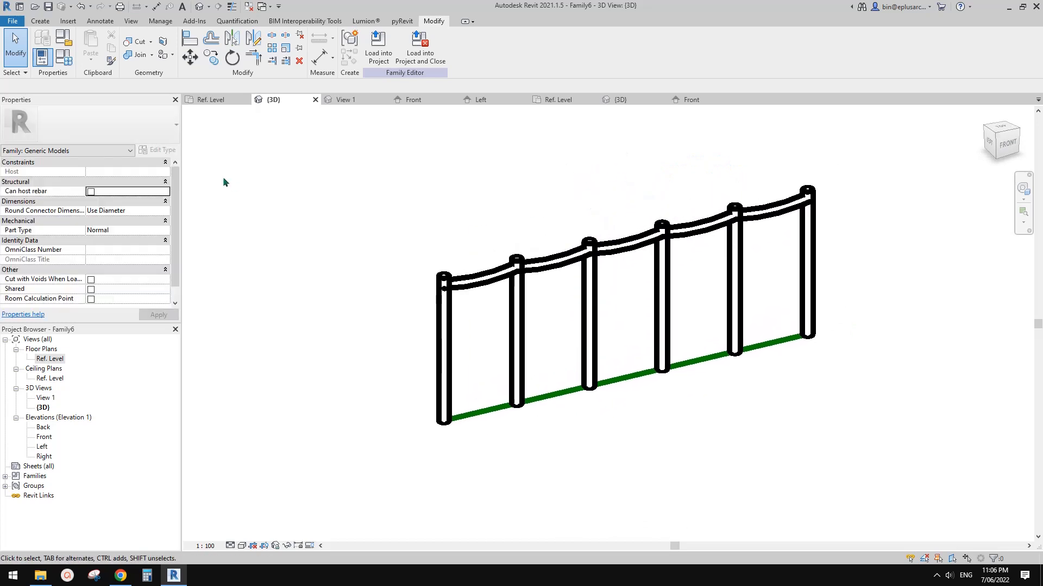
{"action": "middle_click_drag", "start_coordinate": [268, 185], "coordinate": [268, 190]}
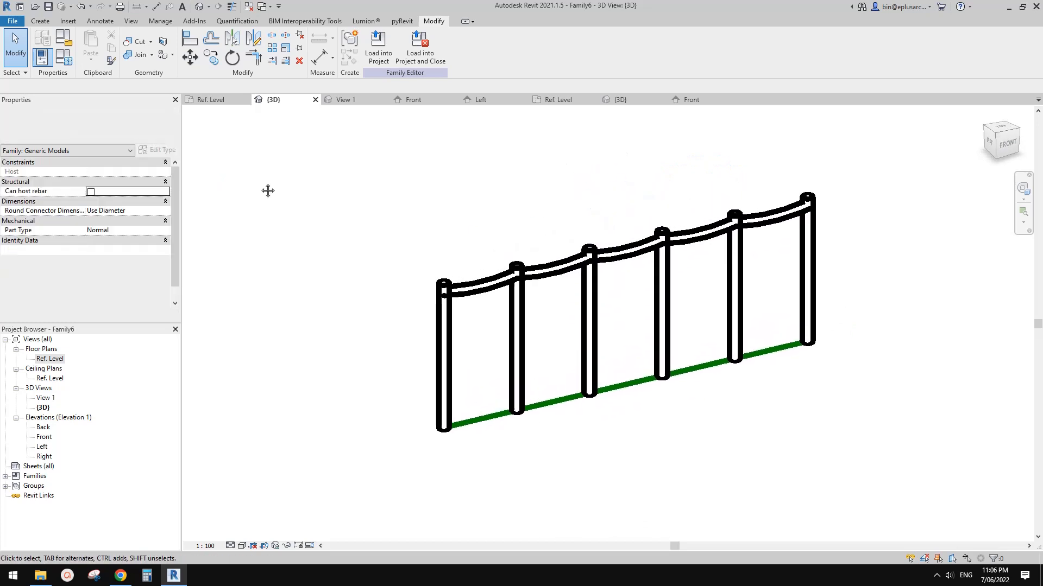
{"action": "left_click", "coordinate": [249, 6]}
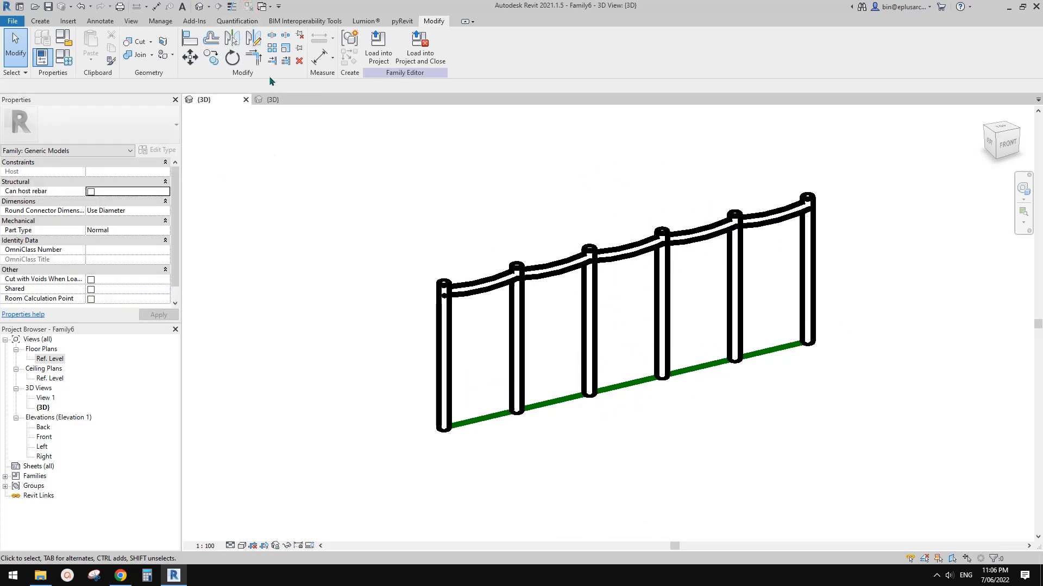
Set the family's max. spacing parameter to 1200 and apply it to the barrier
{"action": "left_click", "coordinate": [63, 57]}
{"action": "left_click_drag", "start_coordinate": [231, 127], "coordinate": [201, 118]}
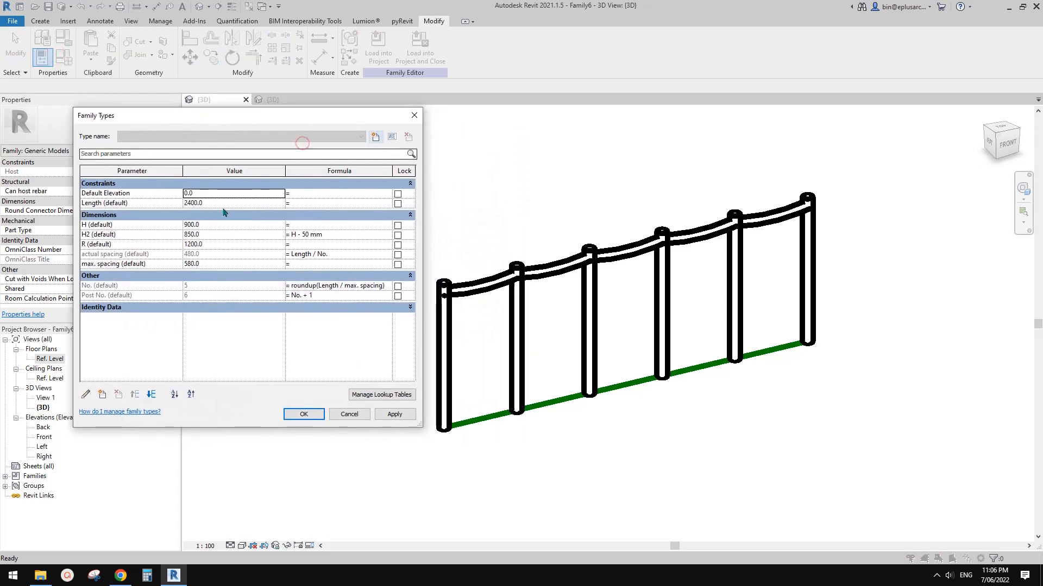
{"action": "left_click", "coordinate": [238, 265]}
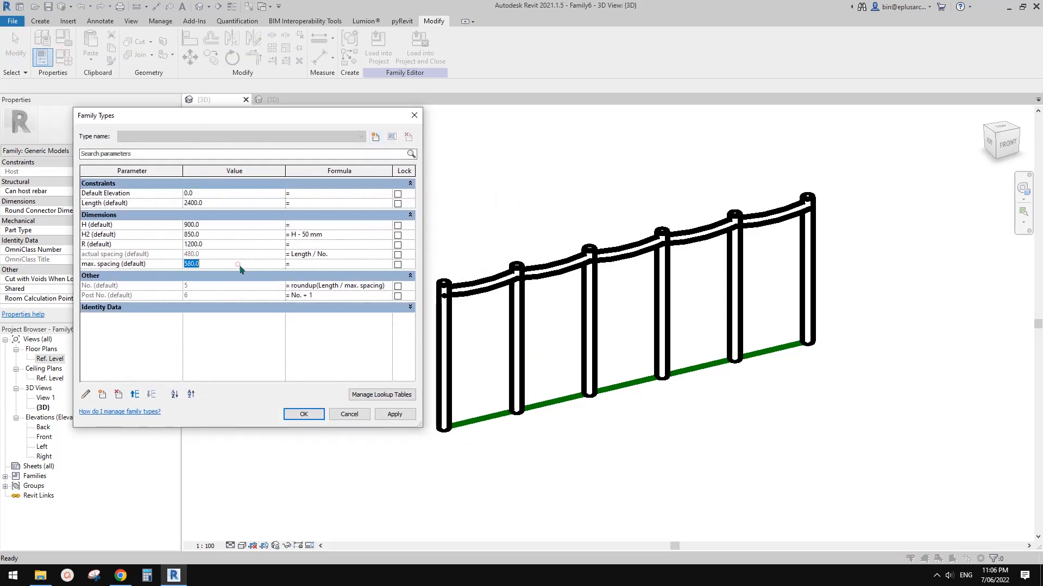
{"action": "type", "text": "1200"}
{"action": "left_click", "coordinate": [380, 414]}
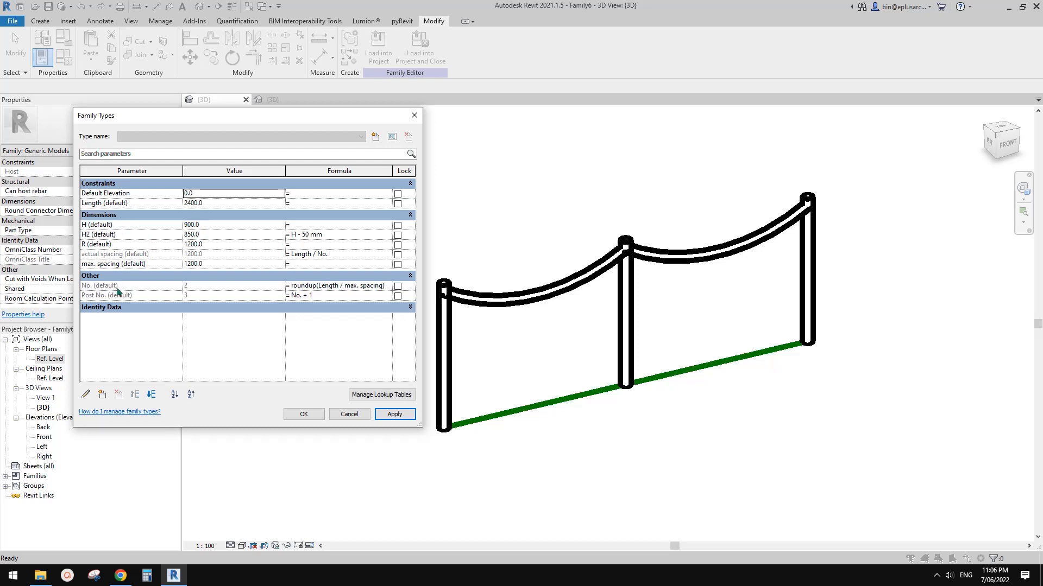
Test the rope radius parameter R at 900 and at 2000, applying each value
{"action": "left_click", "coordinate": [222, 244]}
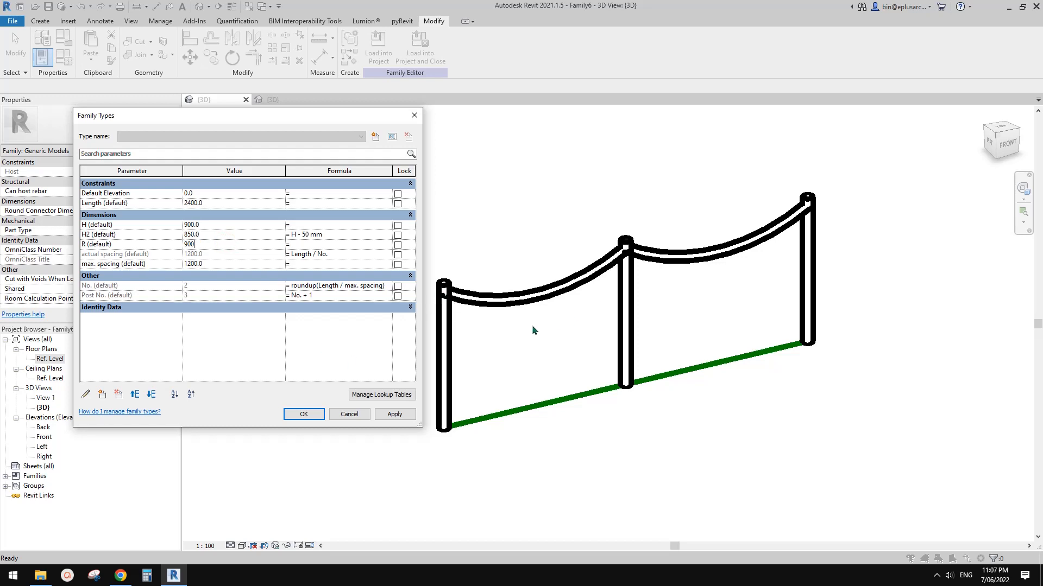
{"action": "left_click", "coordinate": [390, 416]}
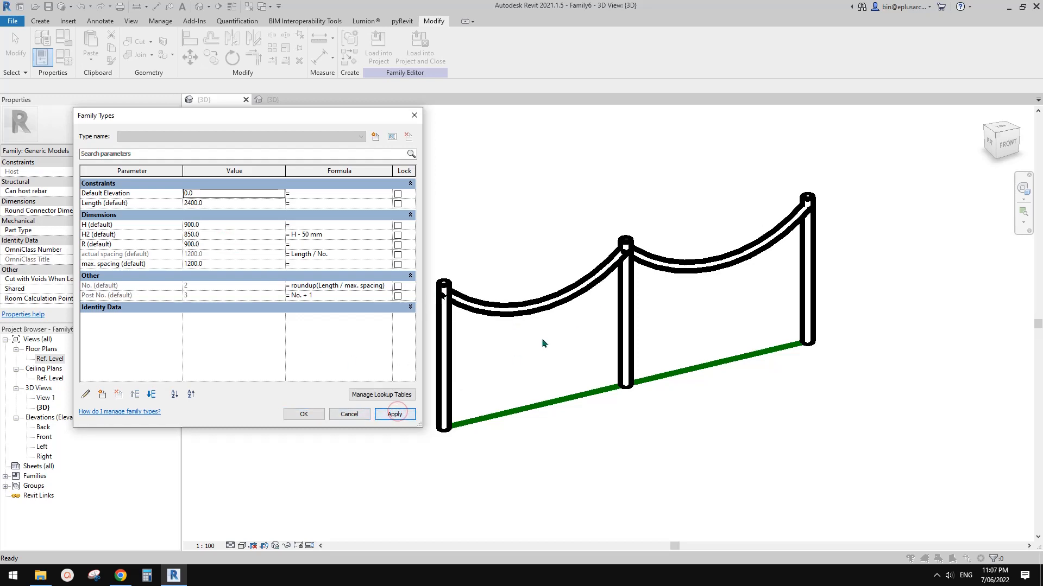
{"action": "left_click", "coordinate": [216, 244]}
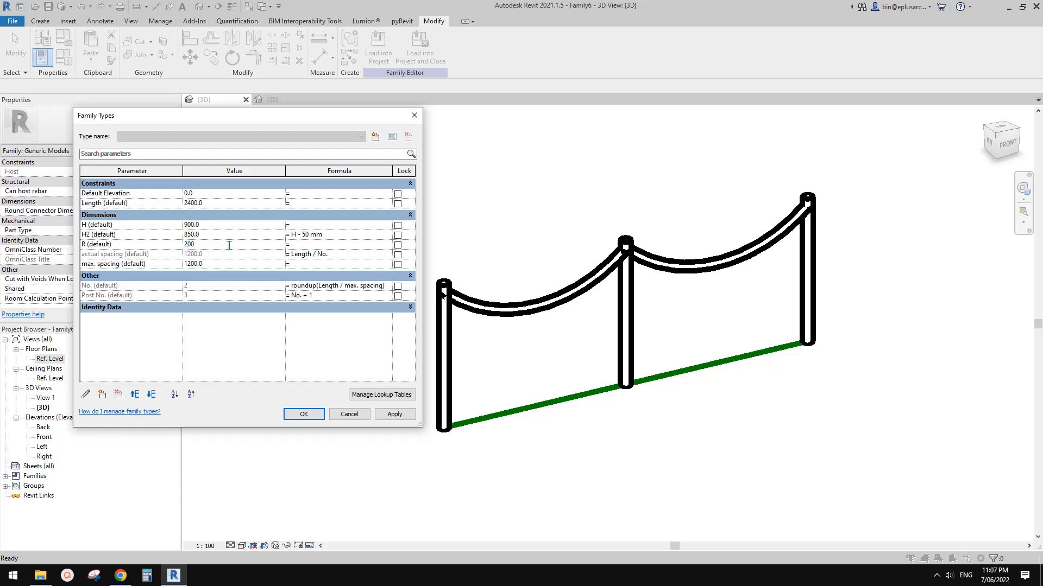
{"action": "left_click", "coordinate": [388, 415]}
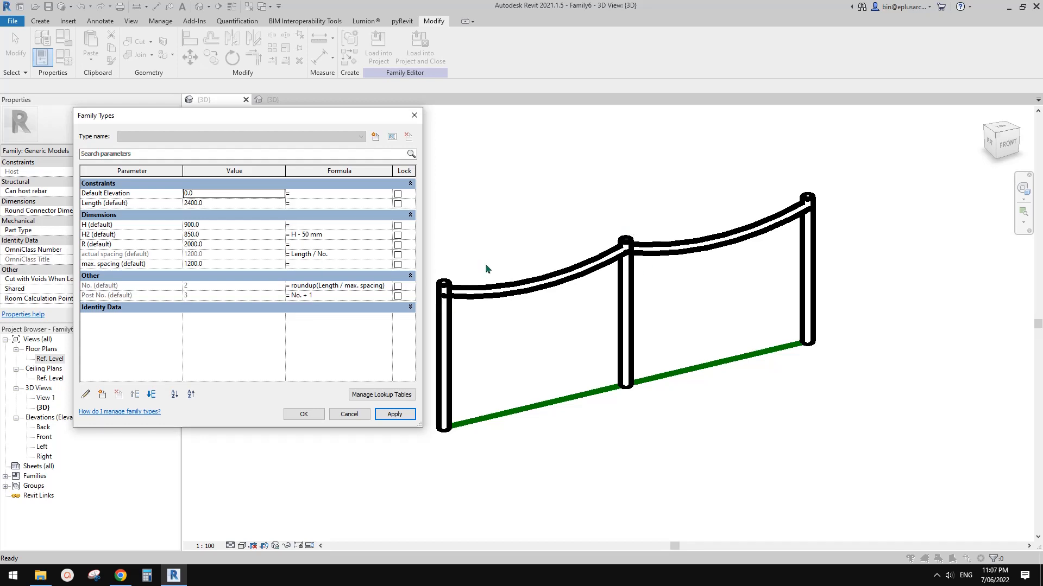
Set the rope radius parameter R to 1200 and accept the family parameter values
{"action": "left_click", "coordinate": [223, 244]}
{"action": "type", "text": "1200"}
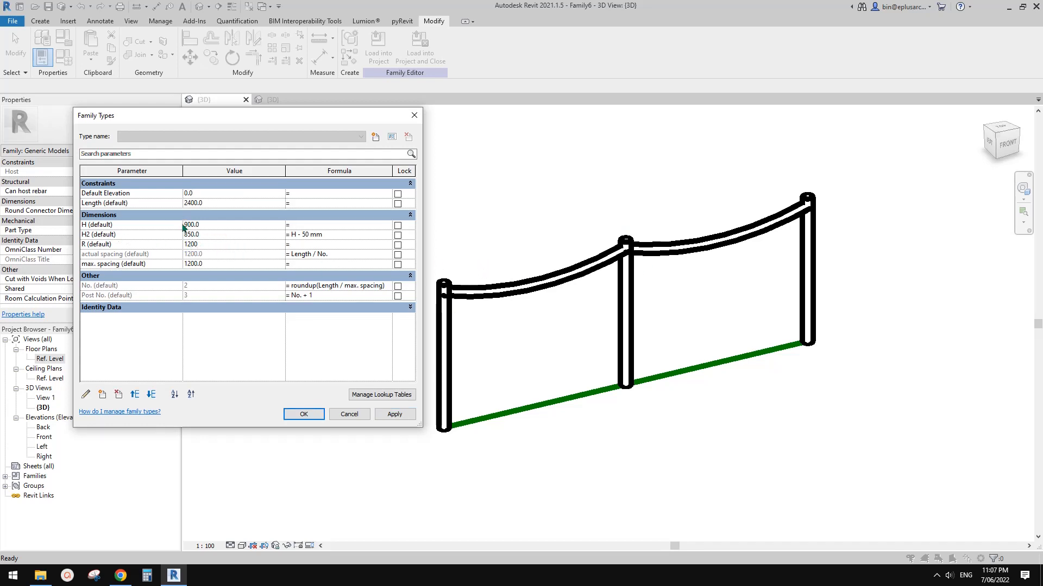
{"action": "left_click", "coordinate": [394, 414]}
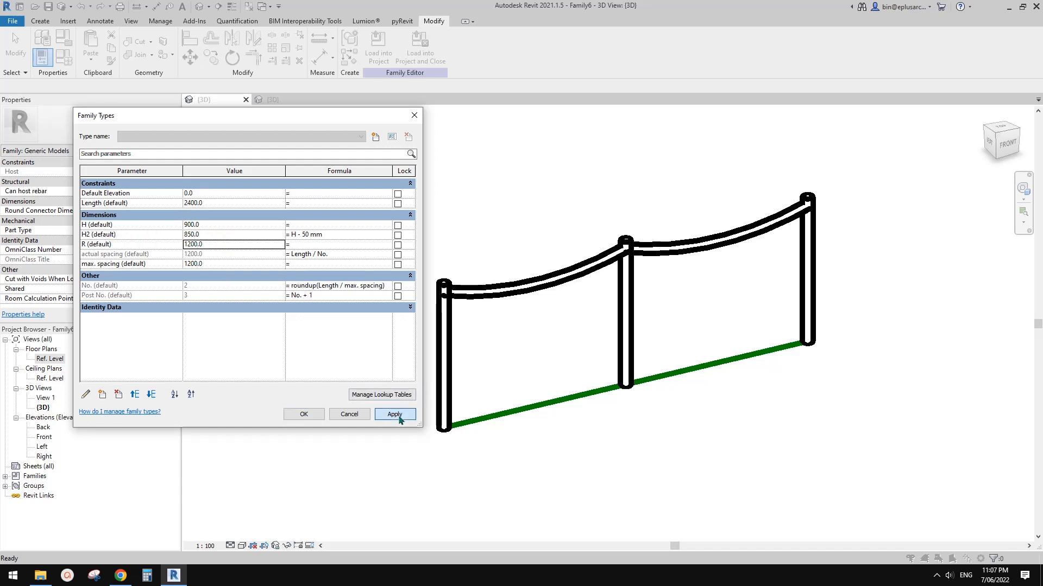
{"action": "left_click", "coordinate": [308, 413]}
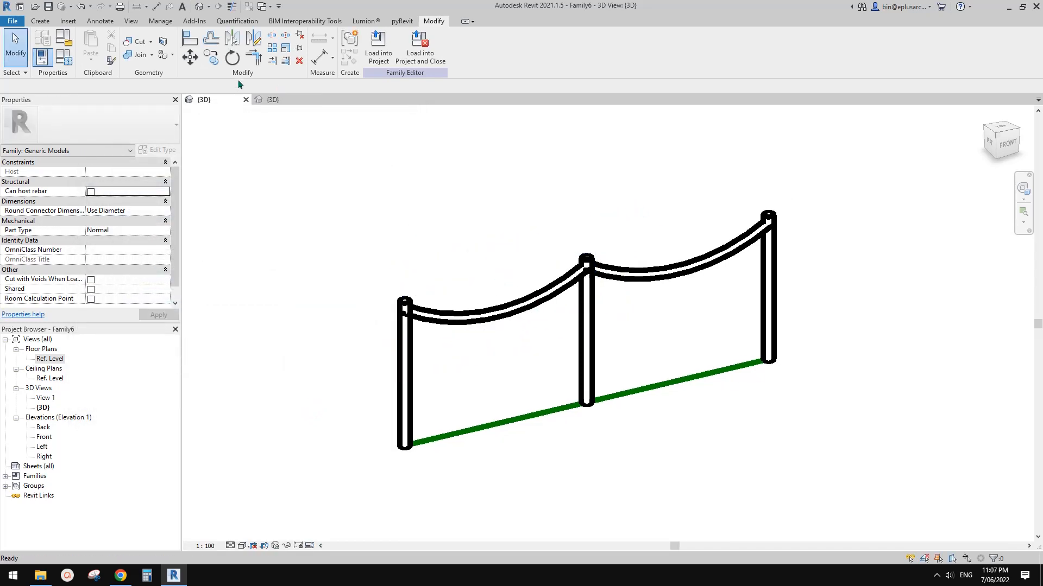
Close the nested rope family's 3D view without saving that family
{"action": "left_click", "coordinate": [285, 101]}
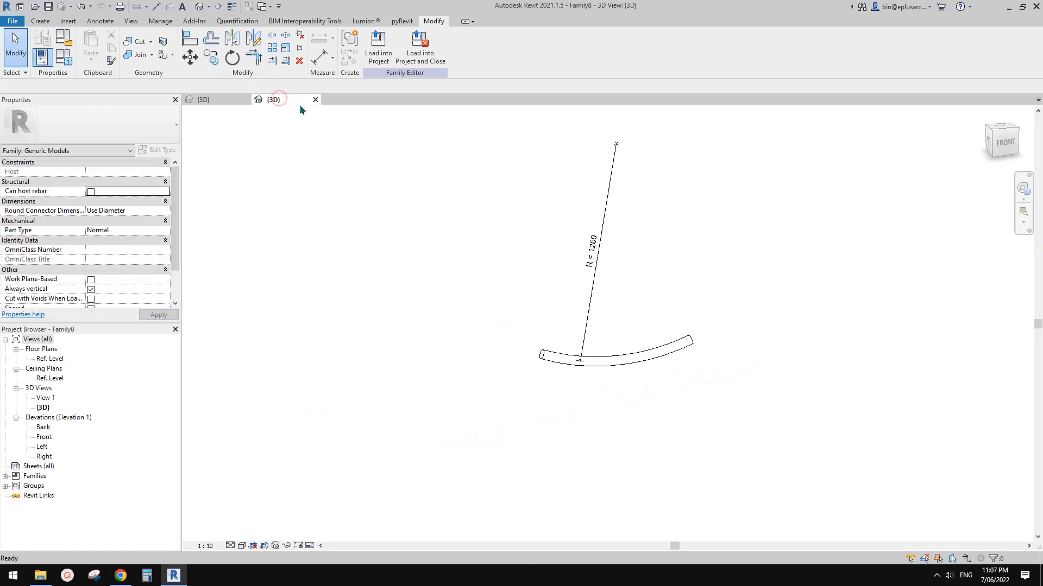
{"action": "left_click", "coordinate": [315, 100]}
{"action": "left_click", "coordinate": [544, 288]}
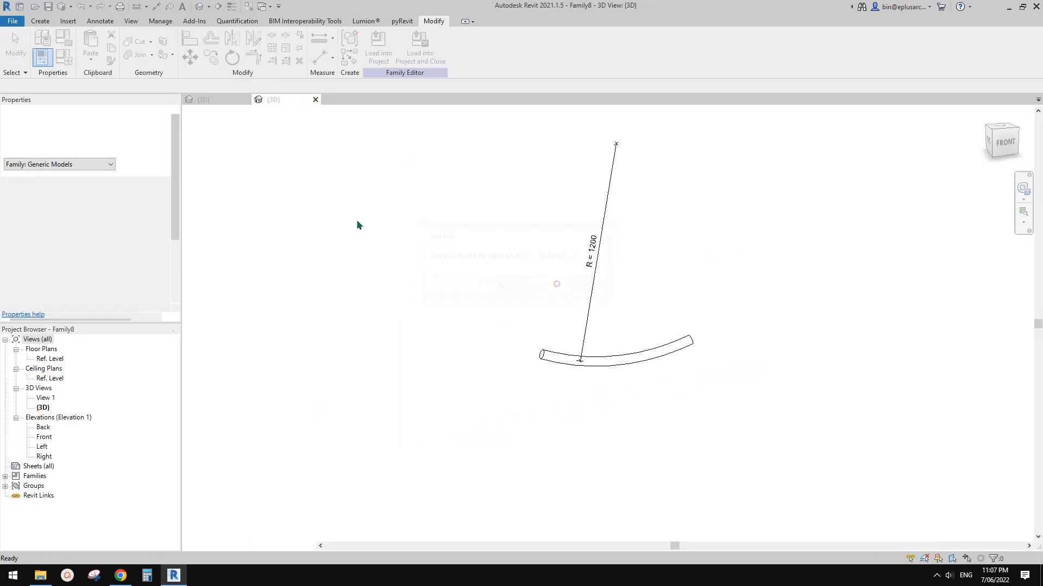
Create a new project from the defaultAUSENU template
{"action": "left_click", "coordinate": [13, 20]}
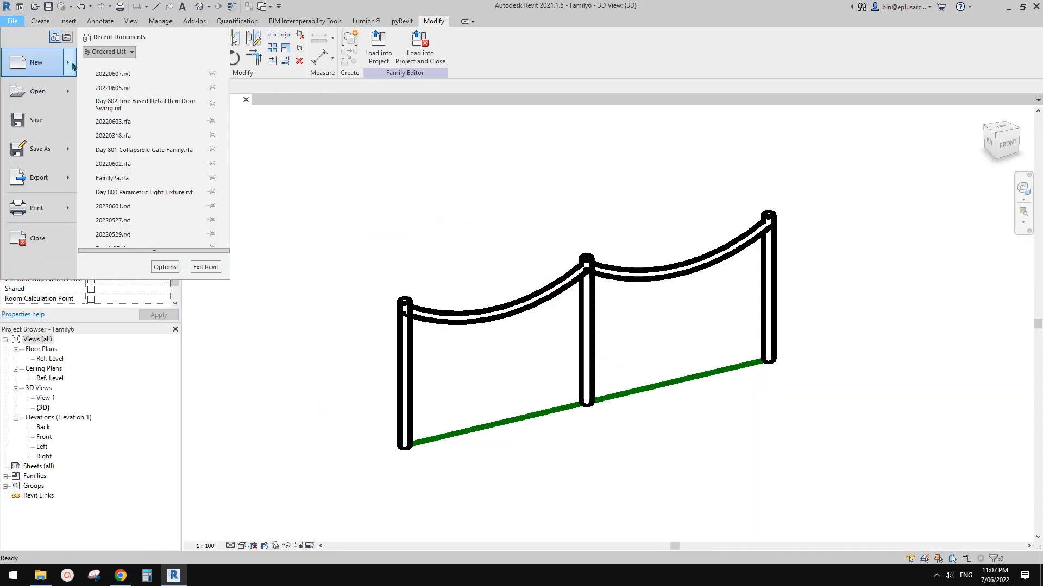
{"action": "mouse_move", "coordinate": [64, 69]}
{"action": "left_click", "coordinate": [92, 63]}
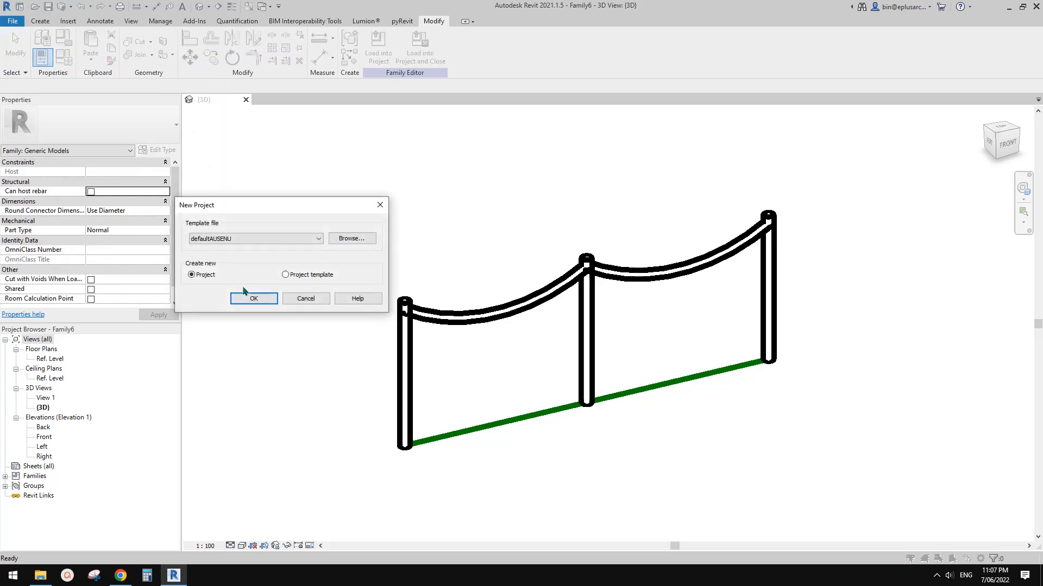
{"action": "left_click", "coordinate": [253, 298]}
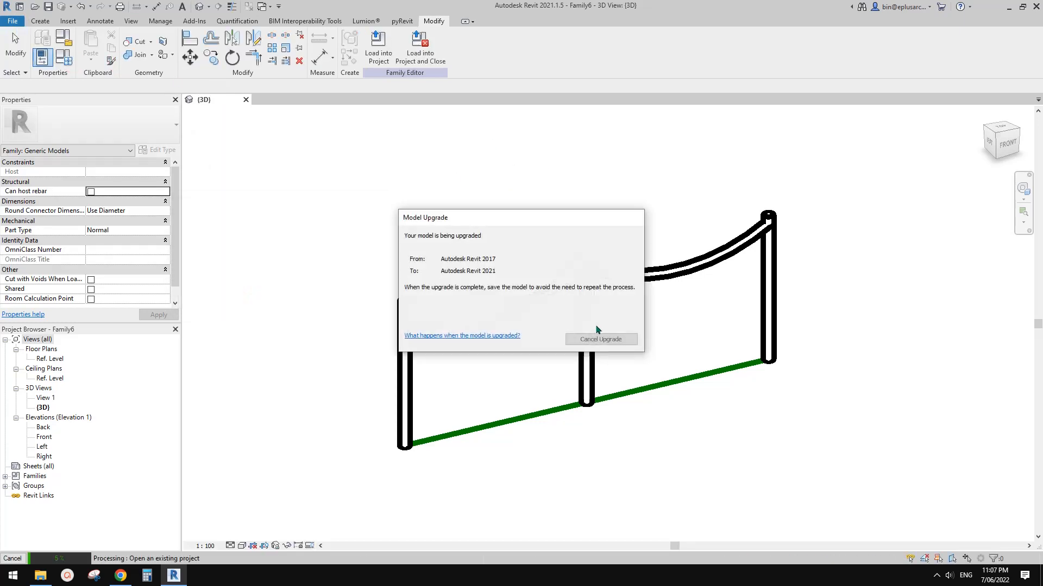
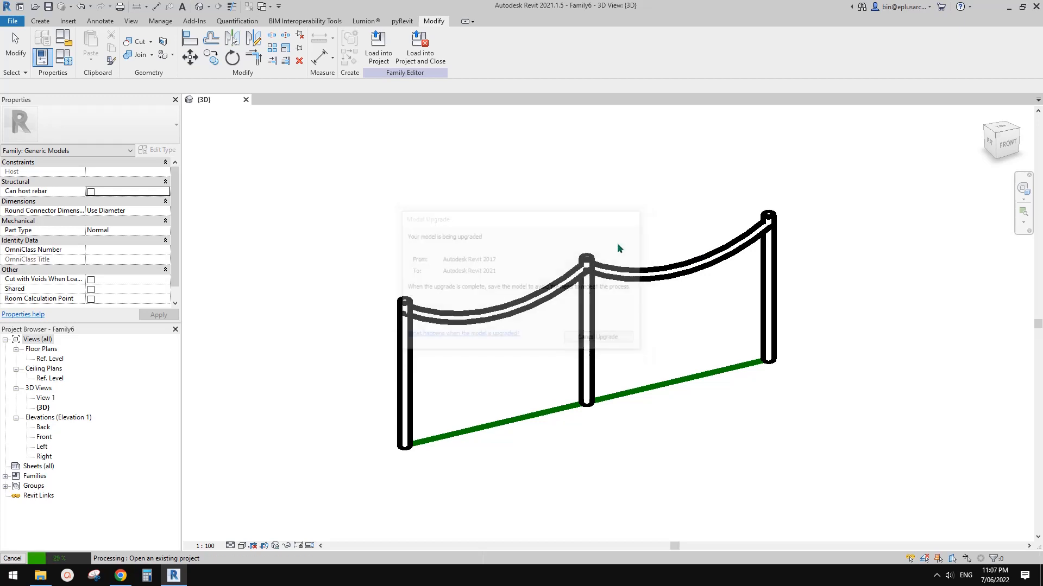
{"action": "middle_click_drag", "start_coordinate": [554, 265], "coordinate": [530, 271]}
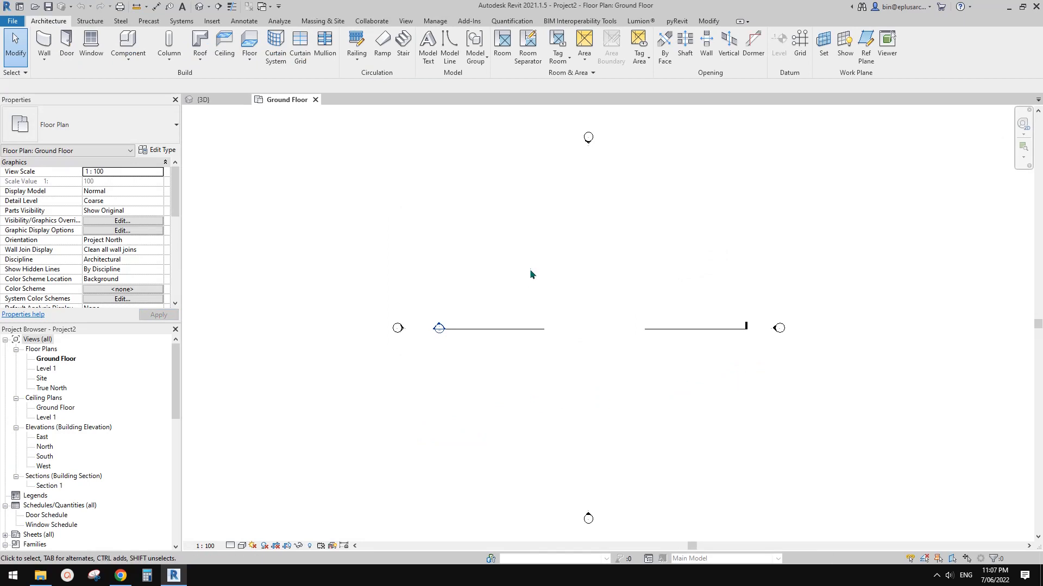
{"action": "scroll", "coordinate": [523, 252], "scroll_direction": "up", "scroll_amount": 1}
Load the rope barrier family into the project and place one horizontal instance about 23400 mm long on the Ground Floor plan
{"action": "left_click", "coordinate": [203, 100]}
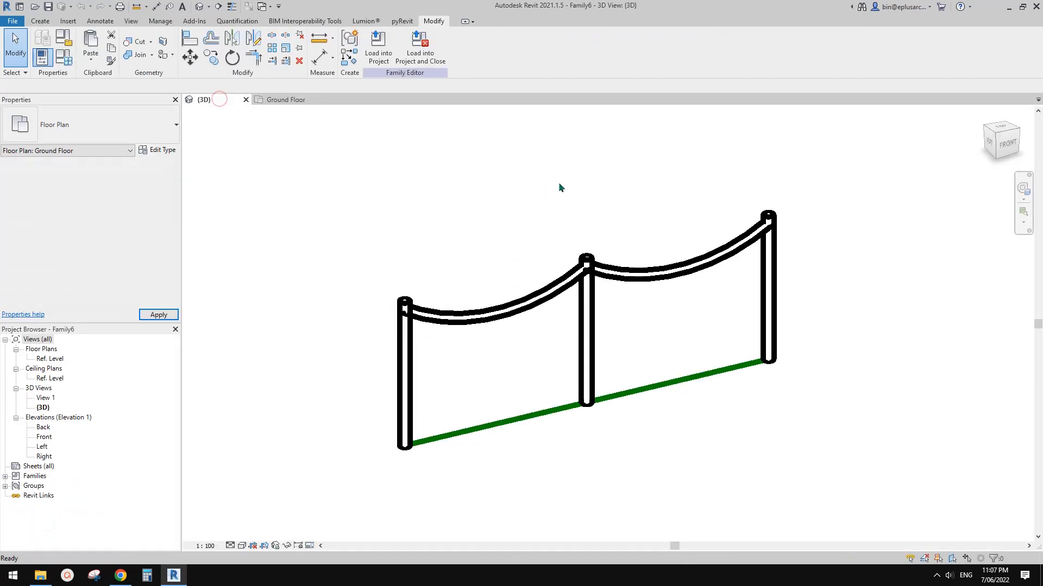
{"action": "left_click", "coordinate": [371, 50]}
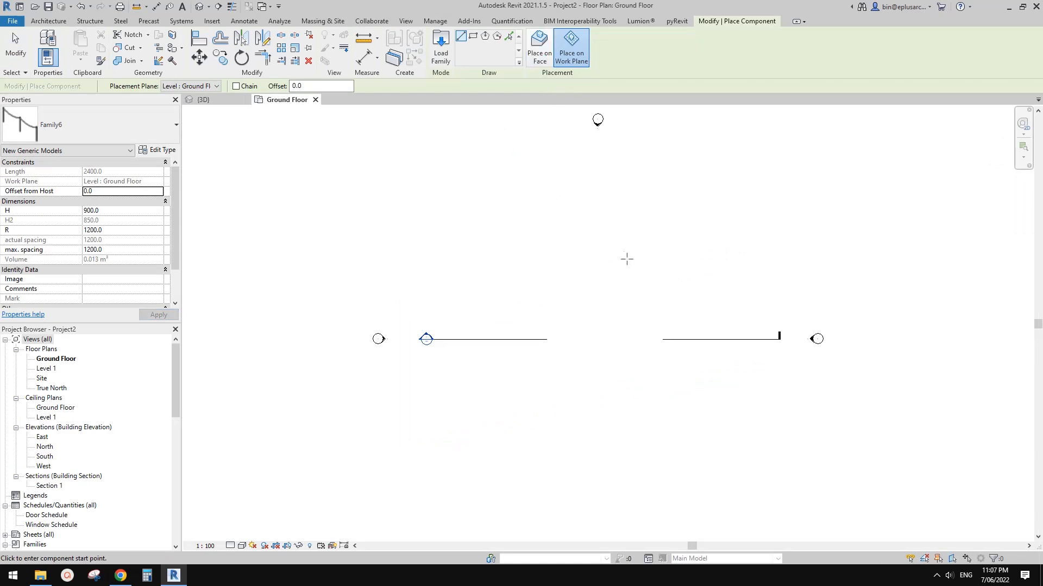
{"action": "middle_click_drag", "start_coordinate": [627, 259], "coordinate": [623, 264]}
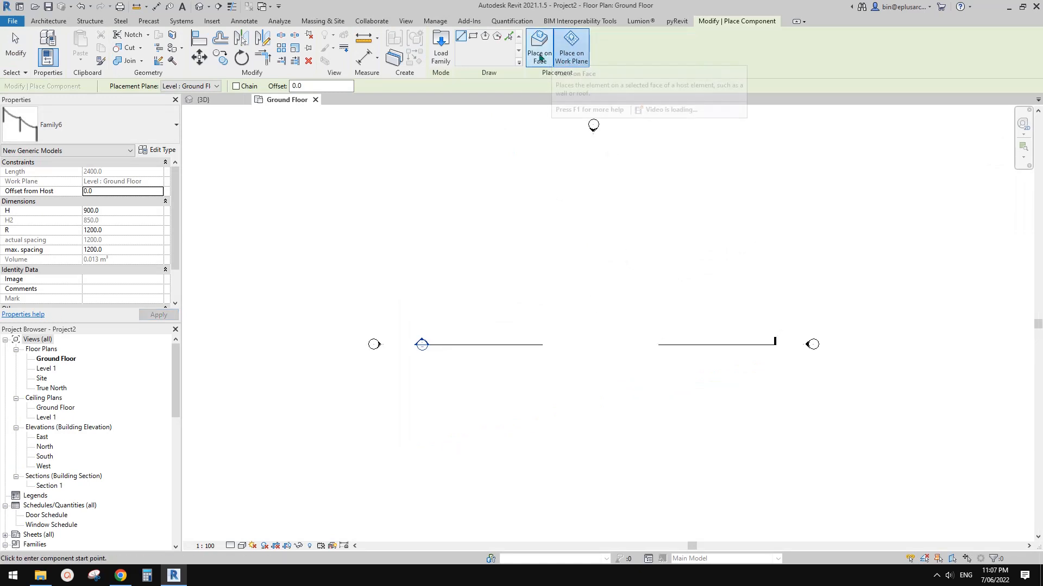
{"action": "middle_click_drag", "start_coordinate": [604, 229], "coordinate": [599, 239]}
{"action": "left_click", "coordinate": [483, 296]}
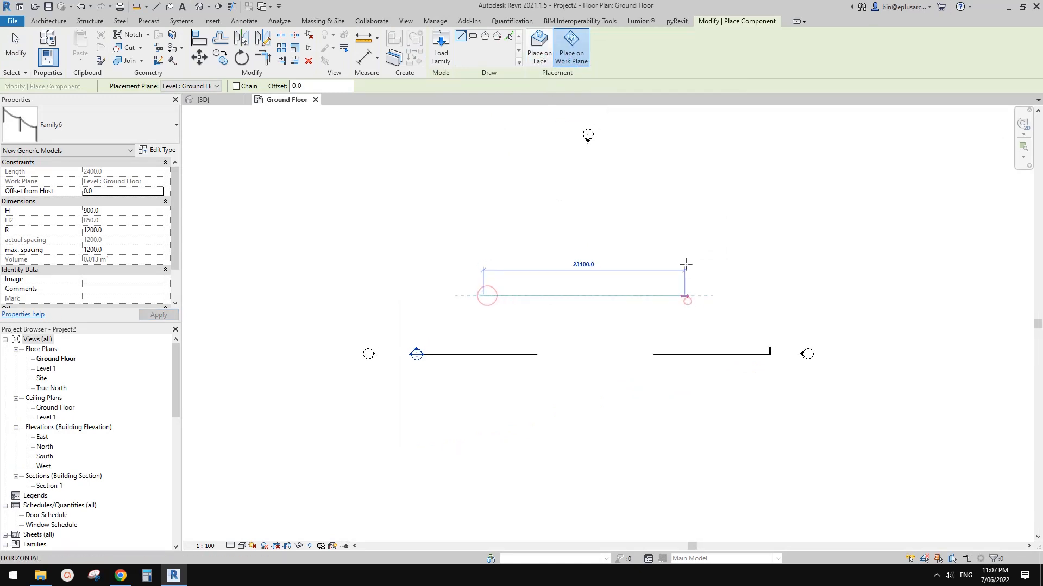
{"action": "left_click", "coordinate": [584, 289]}
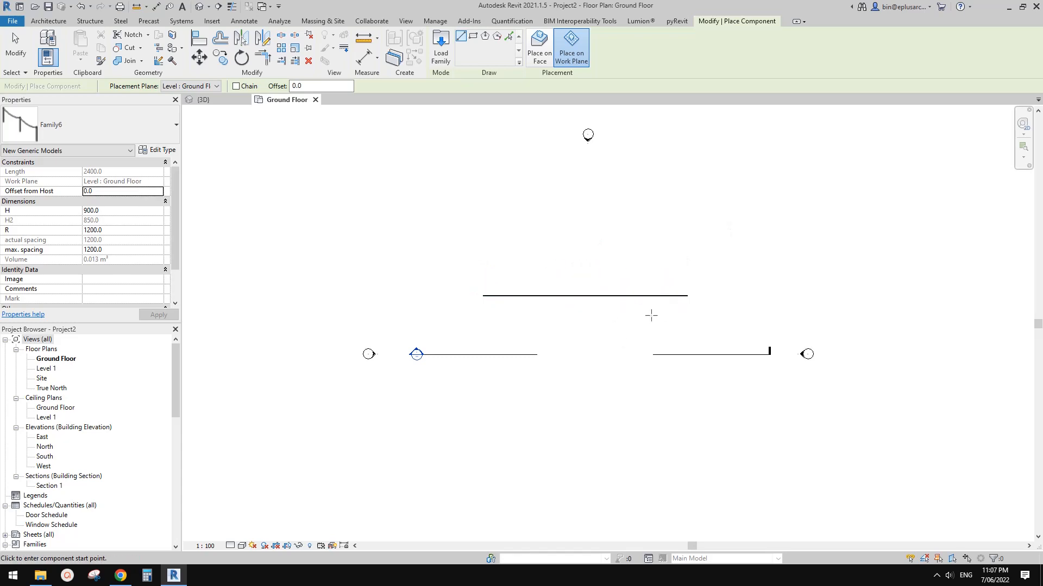
{"action": "key", "text": "Escape"}
{"action": "key", "text": "Escape"}
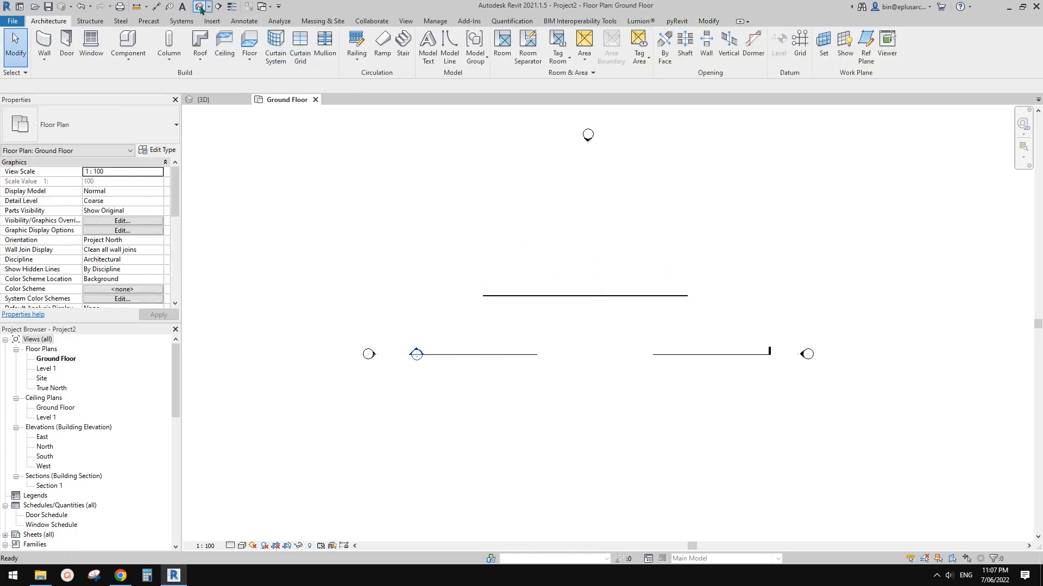
In the project's default 3D view, set the placed barrier's R to 2000 and max. spacing to 2100
{"action": "left_click", "coordinate": [198, 7]}
{"action": "left_click", "coordinate": [694, 293]}
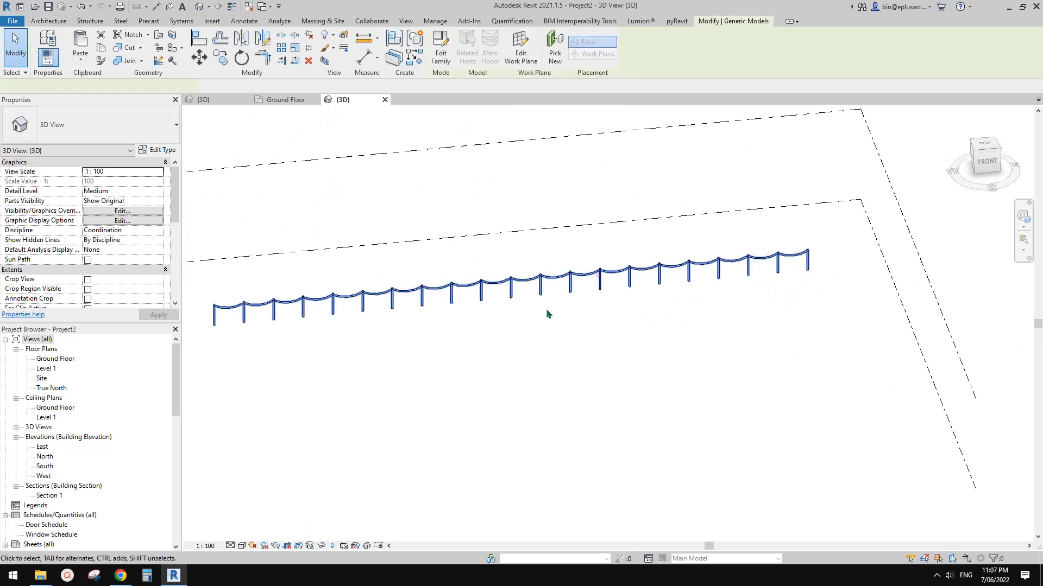
{"action": "middle_click_drag", "start_coordinate": [694, 296], "coordinate": [507, 330], "text": "shift"}
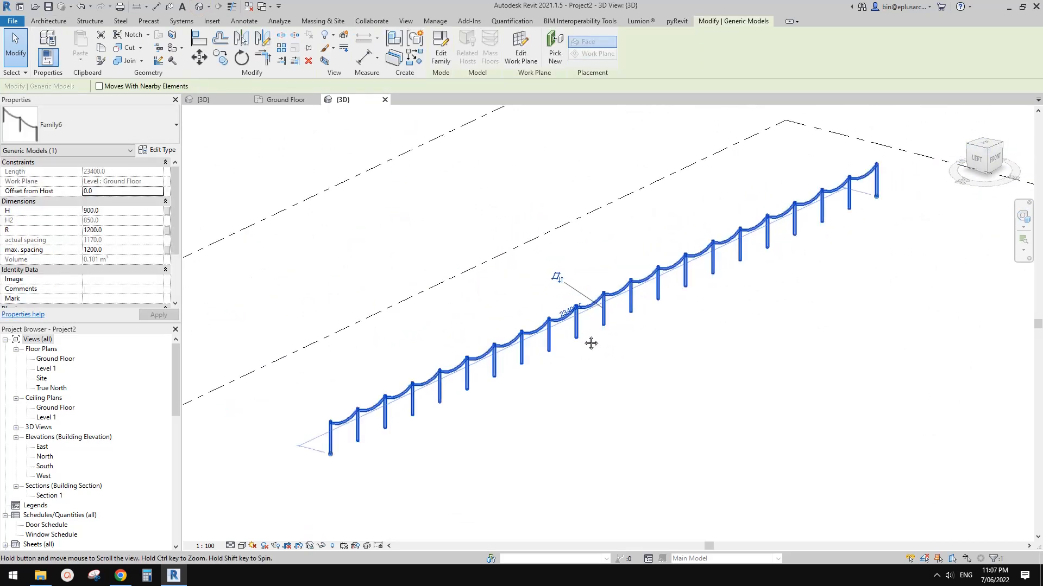
{"action": "scroll", "coordinate": [597, 326], "scroll_direction": "up", "scroll_amount": 2}
{"action": "left_click", "coordinate": [124, 233]}
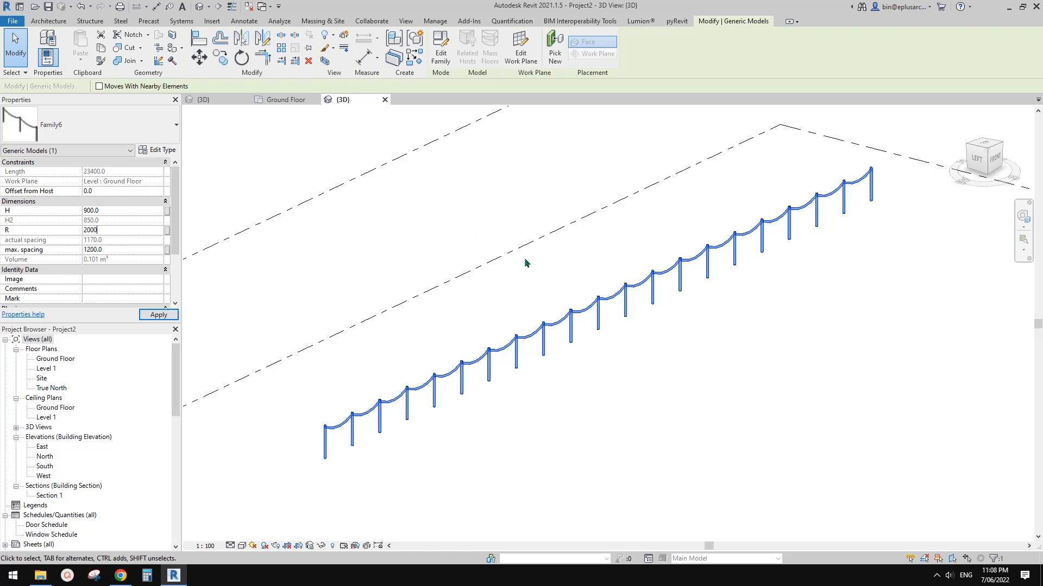
{"action": "key", "text": "Return"}
{"action": "left_click", "coordinate": [125, 251]}
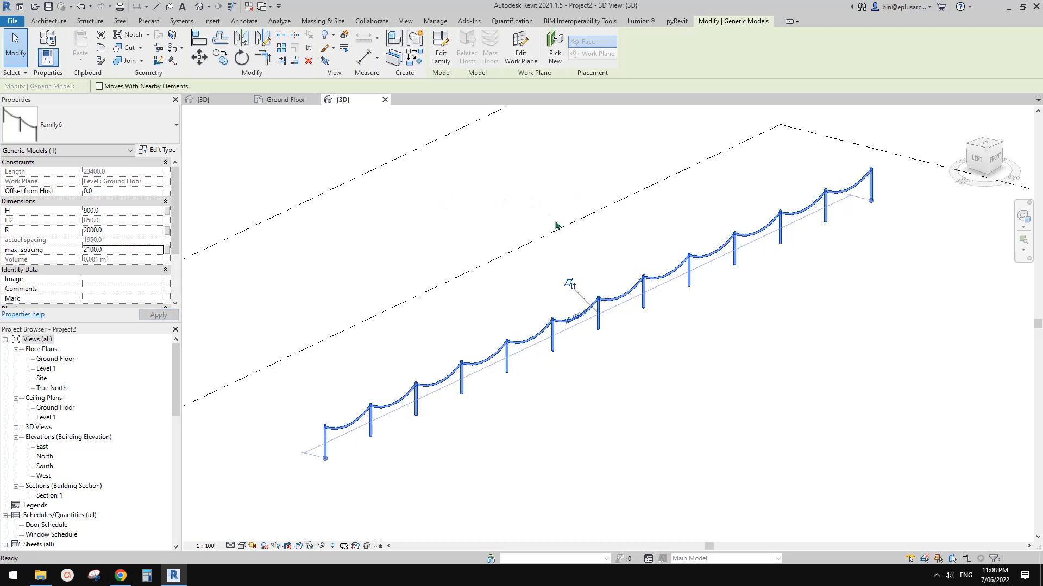
{"action": "left_click", "coordinate": [556, 226]}
Shorten and lengthen the barrier by moving its ends, finishing at a length of about 11100 mm
{"action": "middle_click_drag", "start_coordinate": [646, 274], "coordinate": [697, 283], "text": "shift"}
{"action": "left_click", "coordinate": [695, 279]}
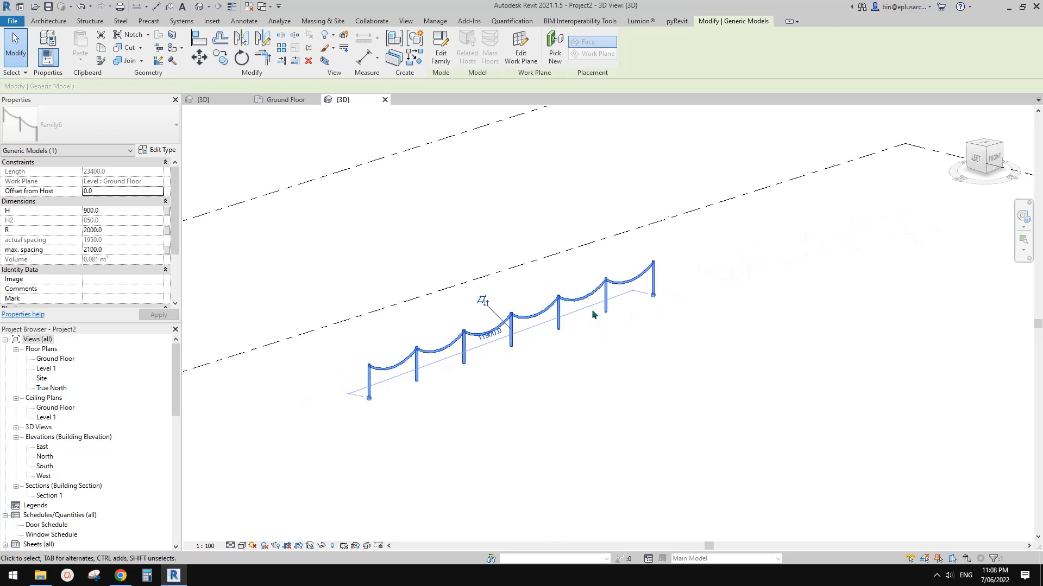
{"action": "left_click", "coordinate": [675, 283]}
{"action": "left_click", "coordinate": [449, 283]}
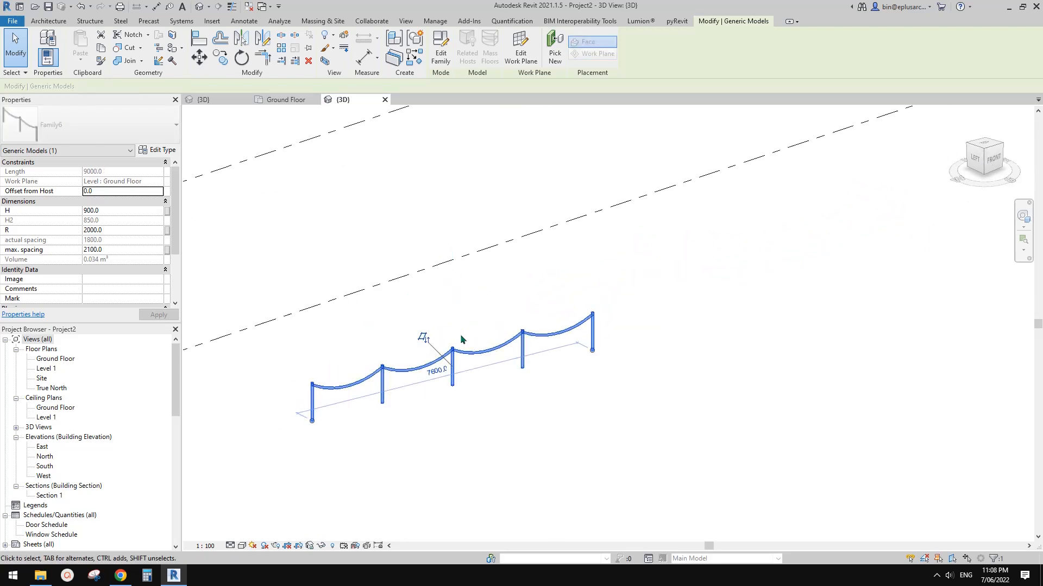
{"action": "left_click", "coordinate": [613, 338]}
{"action": "left_click", "coordinate": [746, 311]}
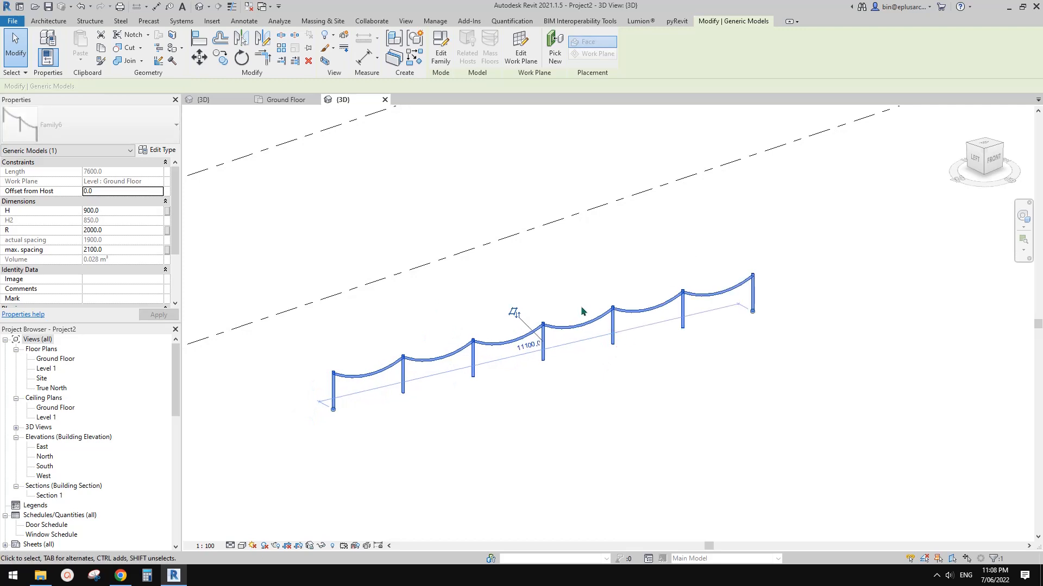
Split the barrier into two segments about 6112 mm from its near end
{"action": "key", "text": "s"}
{"action": "key", "text": "l"}
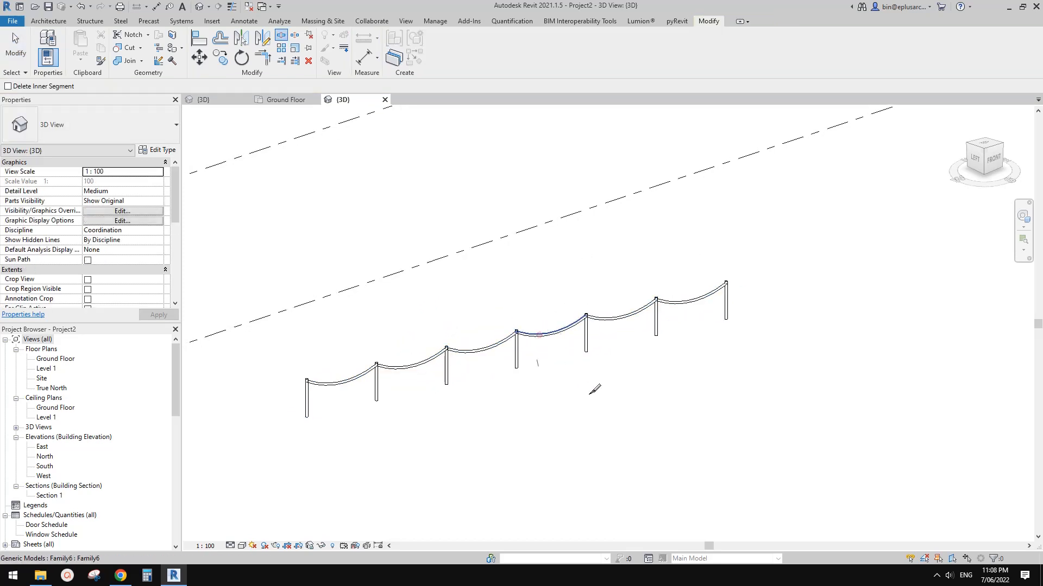
{"action": "left_click", "coordinate": [539, 335]}
{"action": "key", "text": "Escape"}
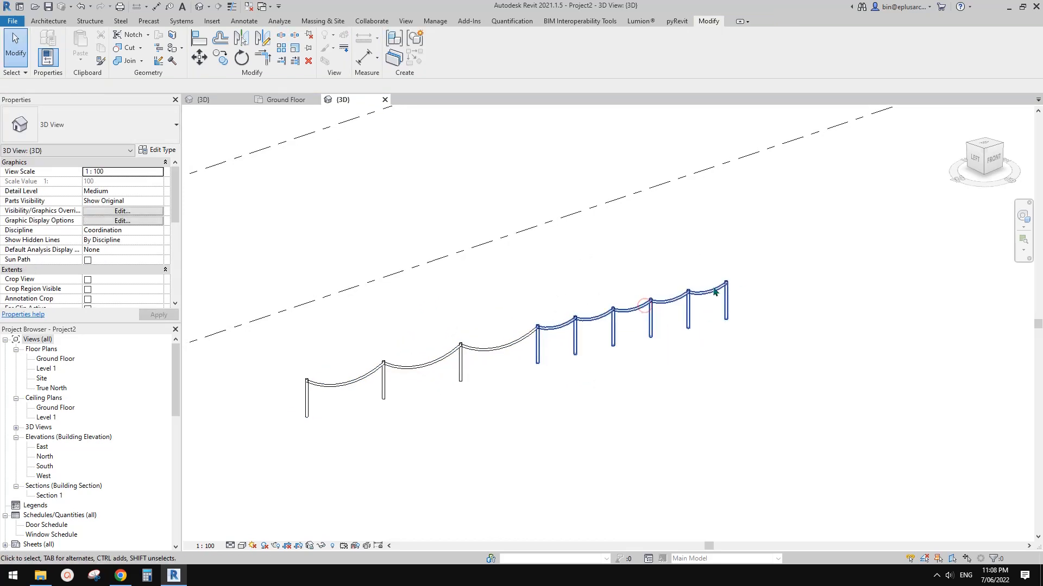
Match the shorter split segment to the longer one, giving it R 2000 and max. spacing 2100
{"action": "left_click", "coordinate": [715, 293]}
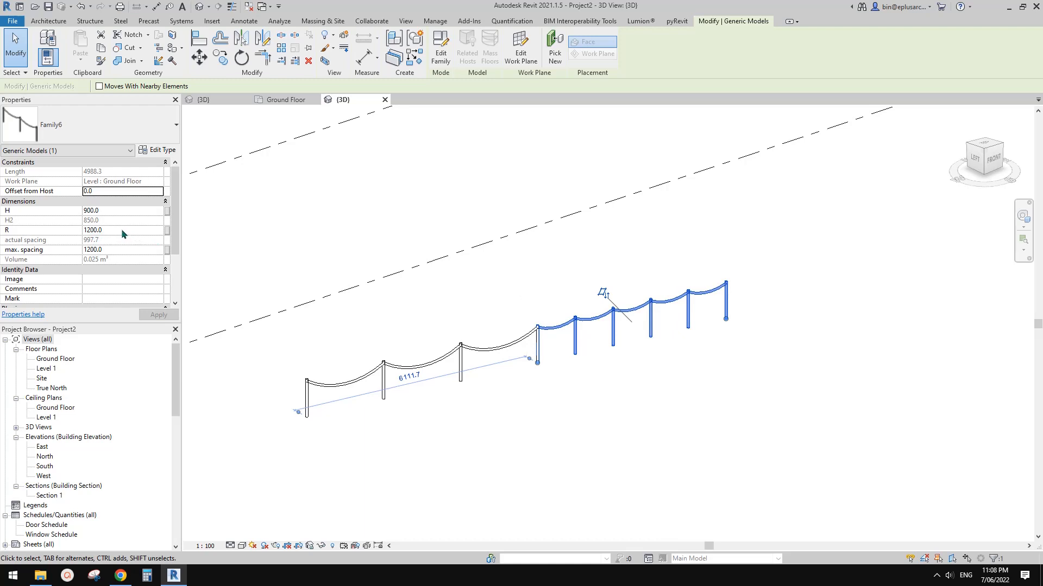
{"action": "key", "text": "Escape"}
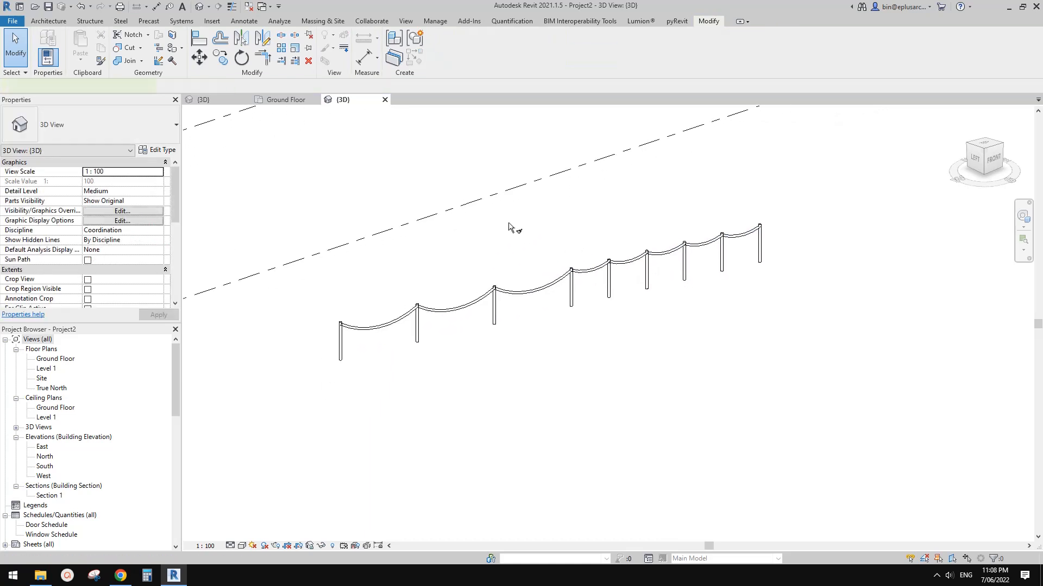
{"action": "key", "text": "m"}
{"action": "key", "text": "a"}
{"action": "left_click", "coordinate": [497, 294]}
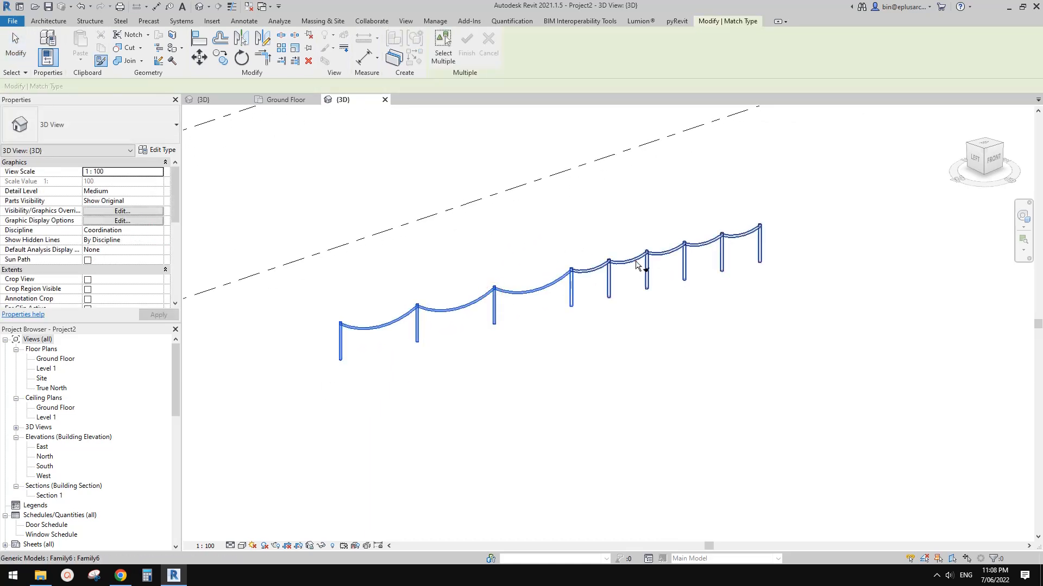
{"action": "key", "text": "Escape"}
{"action": "key", "text": "Escape"}
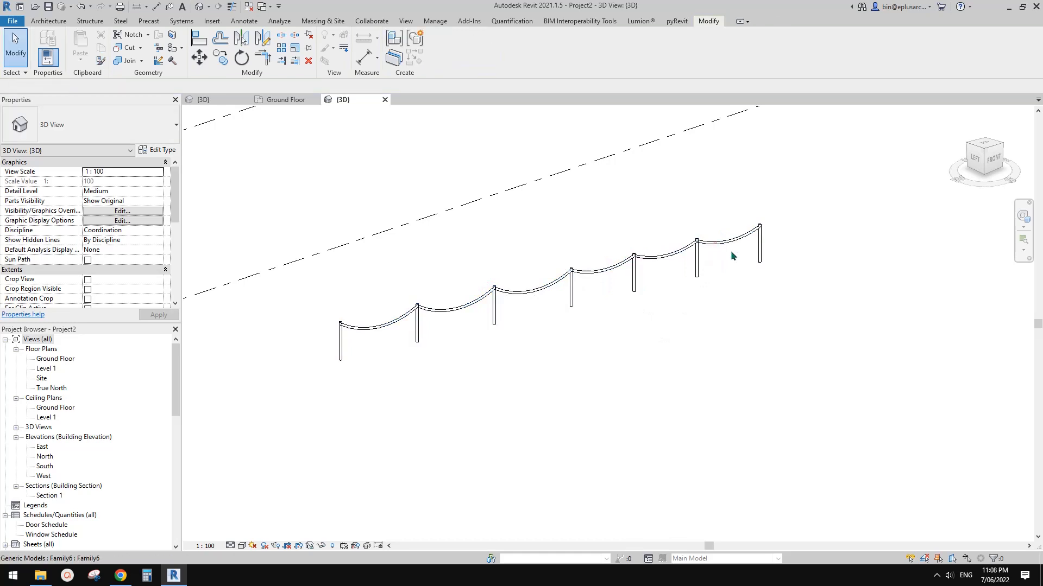
Swing the free end of the matched segment forward to form a corner, making the segment about 5700 mm long
{"action": "left_click", "coordinate": [761, 262]}
{"action": "left_click_drag", "start_coordinate": [760, 262], "coordinate": [726, 380]}
{"action": "scroll", "coordinate": [632, 308], "scroll_direction": "down", "scroll_amount": 1}
{"action": "middle_click_drag", "start_coordinate": [631, 309], "coordinate": [635, 303]}
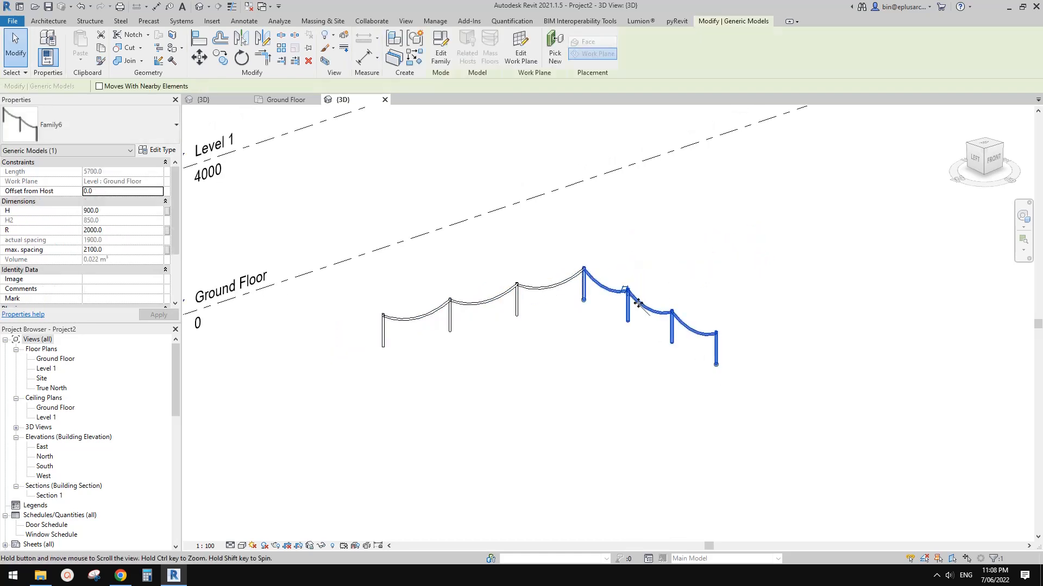
{"action": "middle_click_drag", "start_coordinate": [669, 335], "coordinate": [590, 341]}
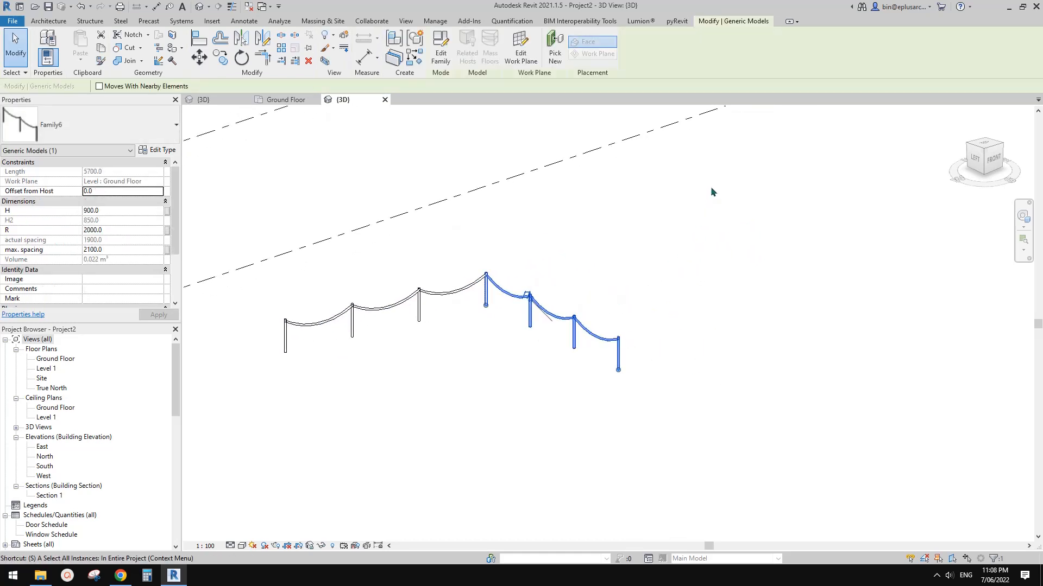
Place another run of the Family6 rope barrier on the Ground Floor, beyond the end of the two joined runs
{"action": "left_click", "coordinate": [640, 242]}
{"action": "left_click", "coordinate": [584, 338]}
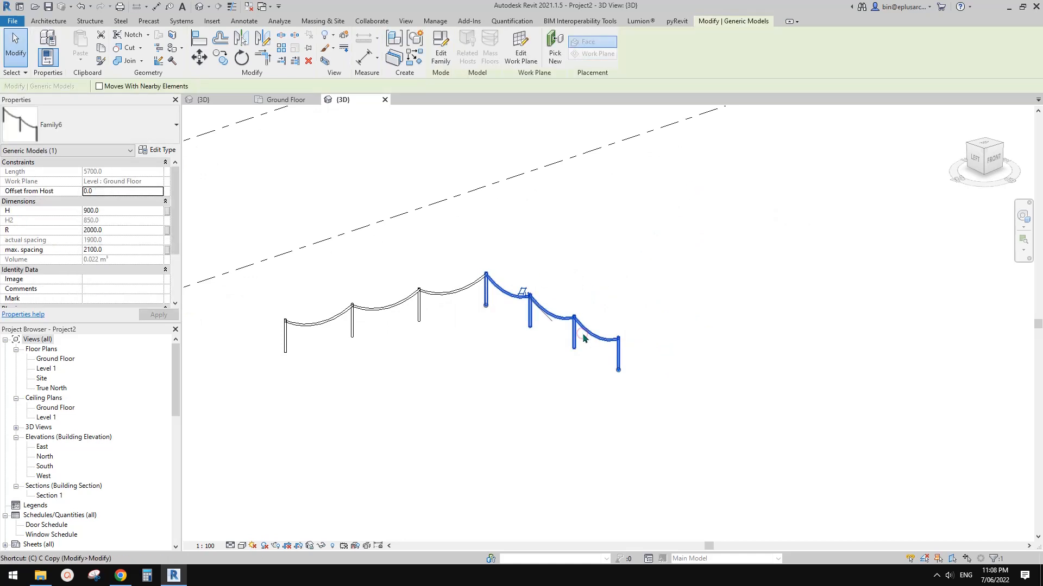
{"action": "key", "text": "s"}
{"action": "left_click", "coordinate": [680, 161]}
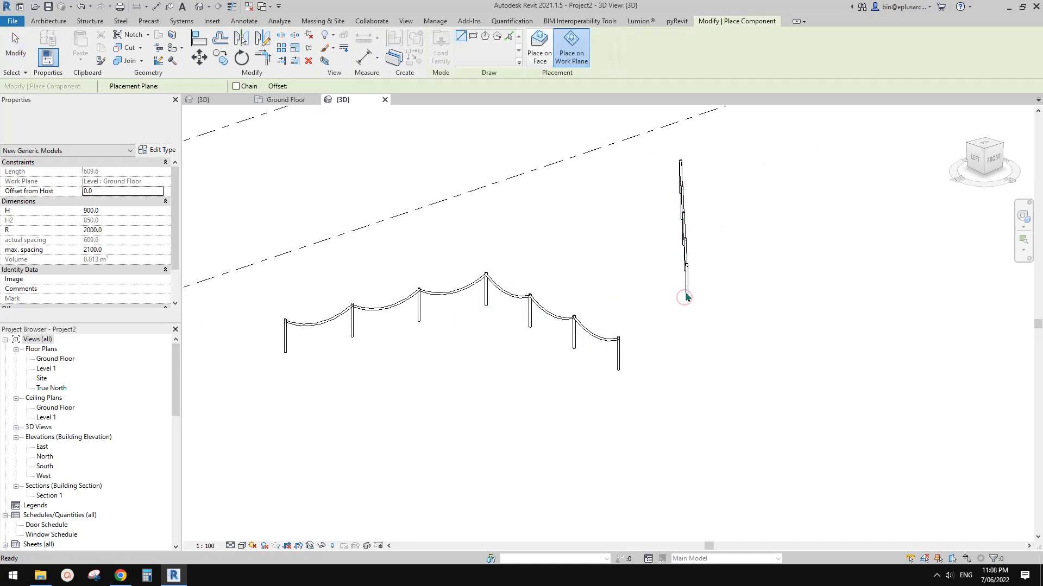
{"action": "key", "text": "Escape"}
Trim/extend the new barrier run and the nearer existing run so they meet at a corner
{"action": "key", "text": "t"}
{"action": "key", "text": "r"}
{"action": "middle_click_drag", "start_coordinate": [683, 282], "coordinate": [757, 287], "text": "shift"}
{"action": "left_click", "coordinate": [627, 221]}
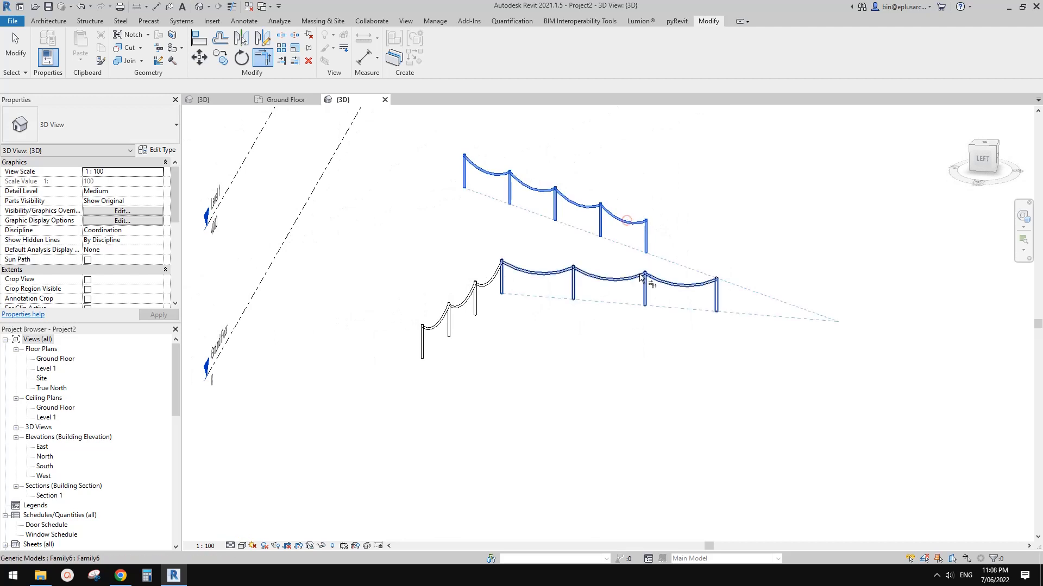
{"action": "left_click", "coordinate": [640, 274]}
{"action": "scroll", "coordinate": [803, 244], "scroll_direction": "up", "scroll_amount": 1}
{"action": "middle_click_drag", "start_coordinate": [775, 249], "coordinate": [723, 268], "text": "shift"}
{"action": "key", "text": "Escape"}
{"action": "scroll", "coordinate": [336, 361], "scroll_direction": "down", "scroll_amount": 2}
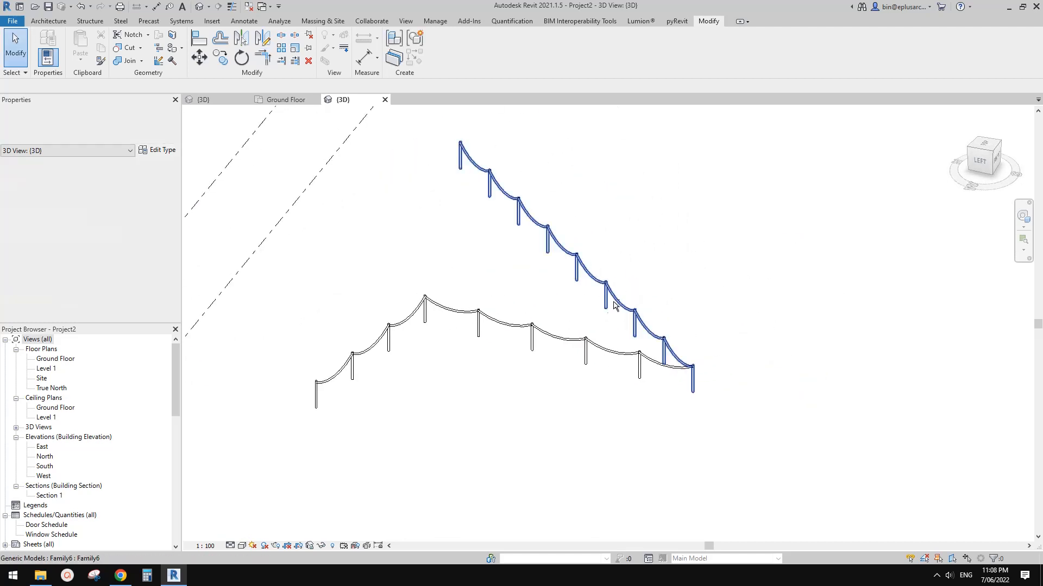
{"action": "middle_click_drag", "start_coordinate": [614, 306], "coordinate": [577, 306], "text": "shift"}
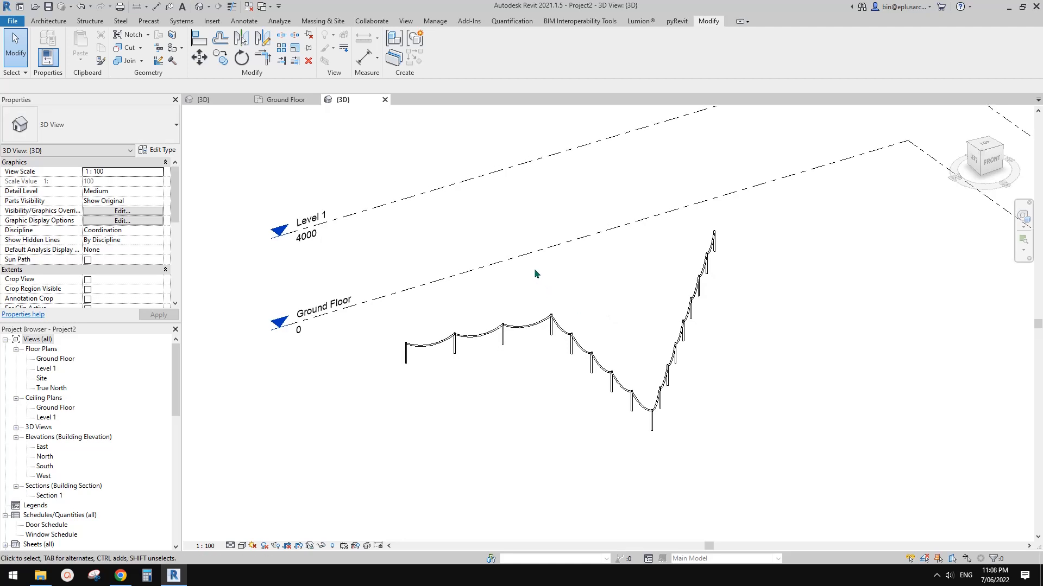
Draw a straight Double brick - 270 wall behind the barrier runs, alongside the level lines
{"action": "middle_click_drag", "start_coordinate": [586, 268], "coordinate": [542, 363]}
{"action": "key", "text": "w"}
{"action": "key", "text": "a"}
{"action": "left_click", "coordinate": [666, 204]}
{"action": "left_click", "coordinate": [395, 298]}
{"action": "key", "text": "Escape"}
{"action": "key", "text": "Escape"}
Create a similar barrier run with Place on Face, running lengthwise along the wall's face just above Level 1
{"action": "left_click", "coordinate": [545, 354]}
{"action": "key", "text": "c"}
{"action": "key", "text": "s"}
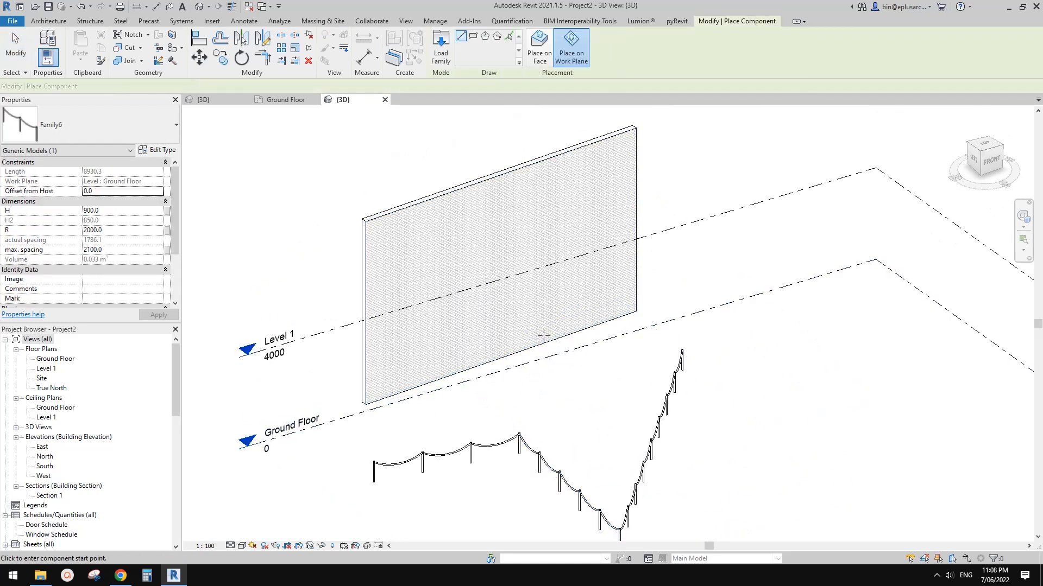
{"action": "left_click", "coordinate": [539, 59]}
{"action": "left_click", "coordinate": [431, 274]}
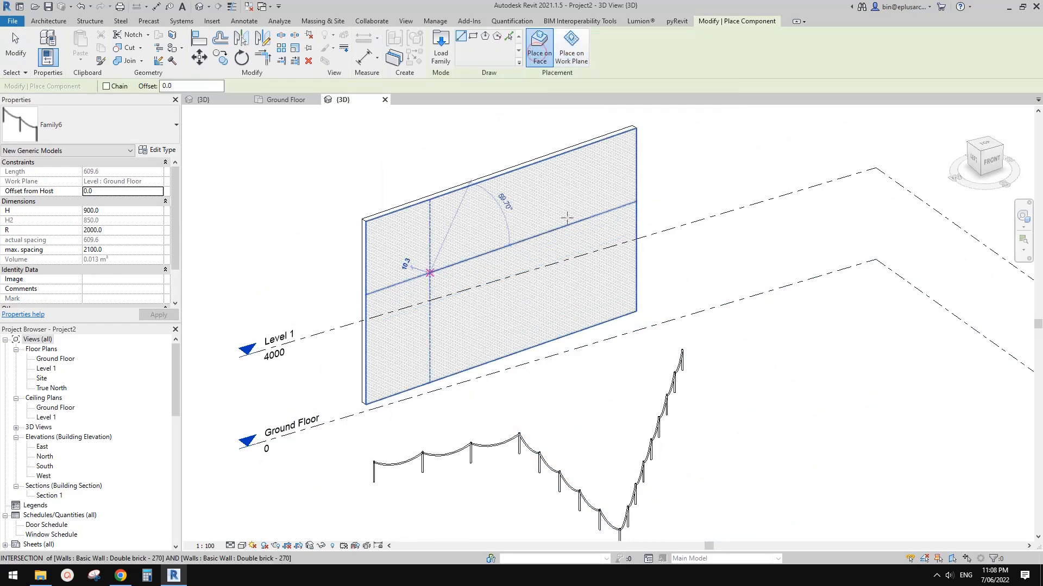
{"action": "left_click", "coordinate": [580, 226]}
{"action": "key", "text": "Escape"}
{"action": "key", "text": "Escape"}
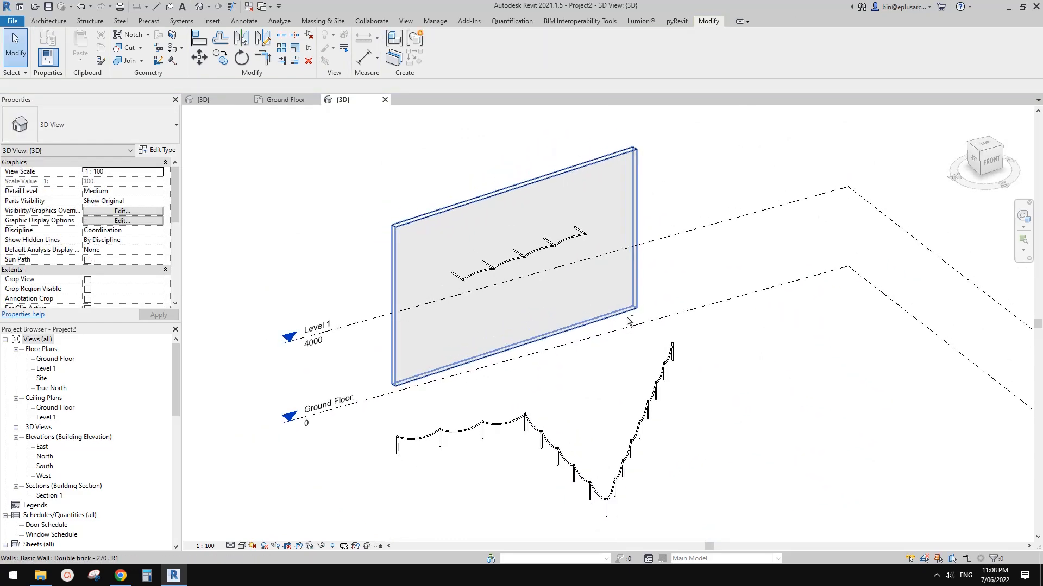
Create a rectangular Generic 150mm floor on the Ground Floor beside the barrier runs
{"action": "middle_click_drag", "start_coordinate": [679, 326], "coordinate": [596, 301]}
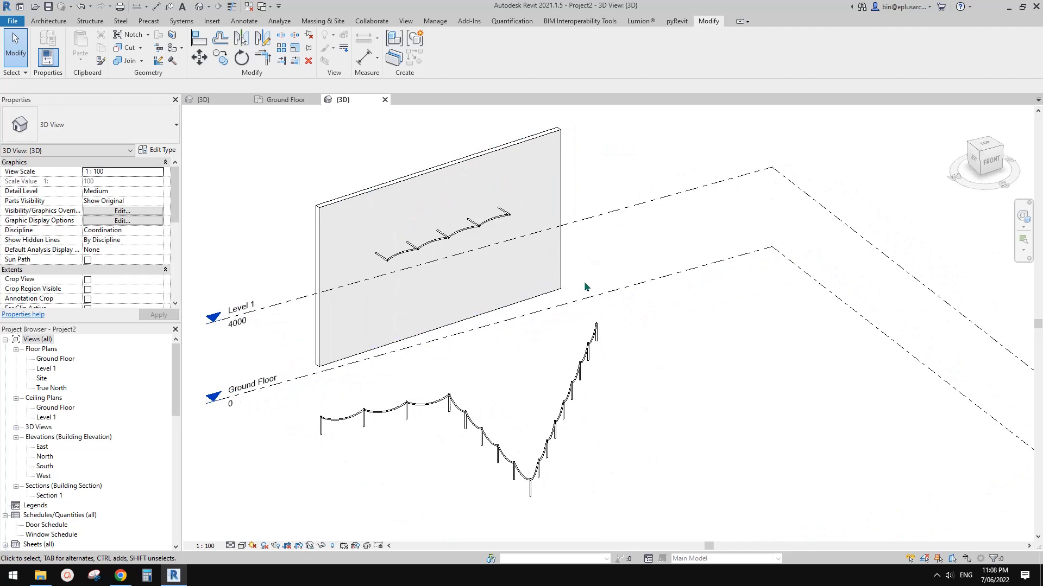
{"action": "left_click", "coordinate": [45, 20]}
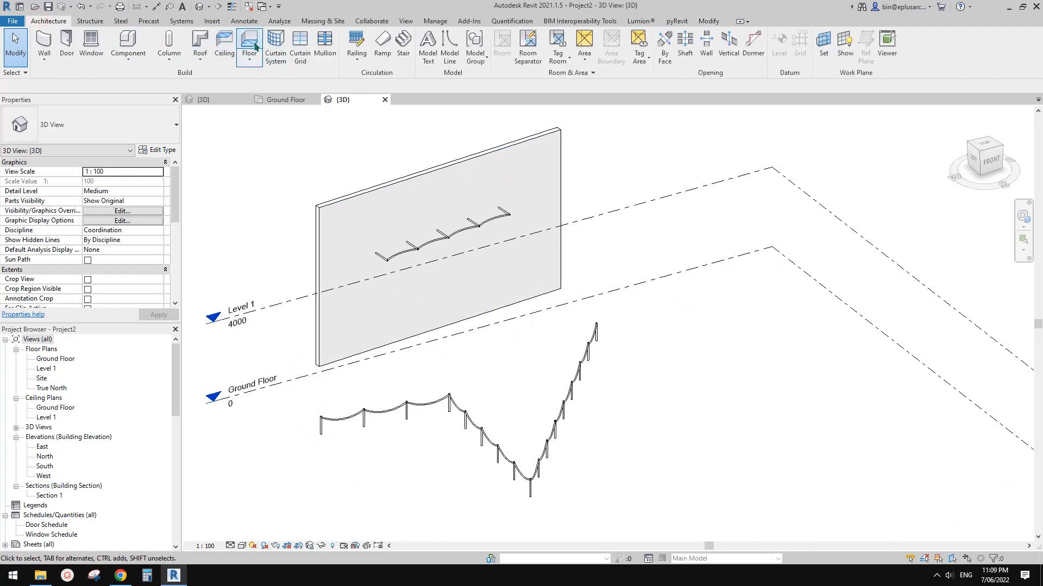
{"action": "left_click", "coordinate": [255, 46]}
{"action": "left_click", "coordinate": [530, 35]}
{"action": "left_click", "coordinate": [615, 375]}
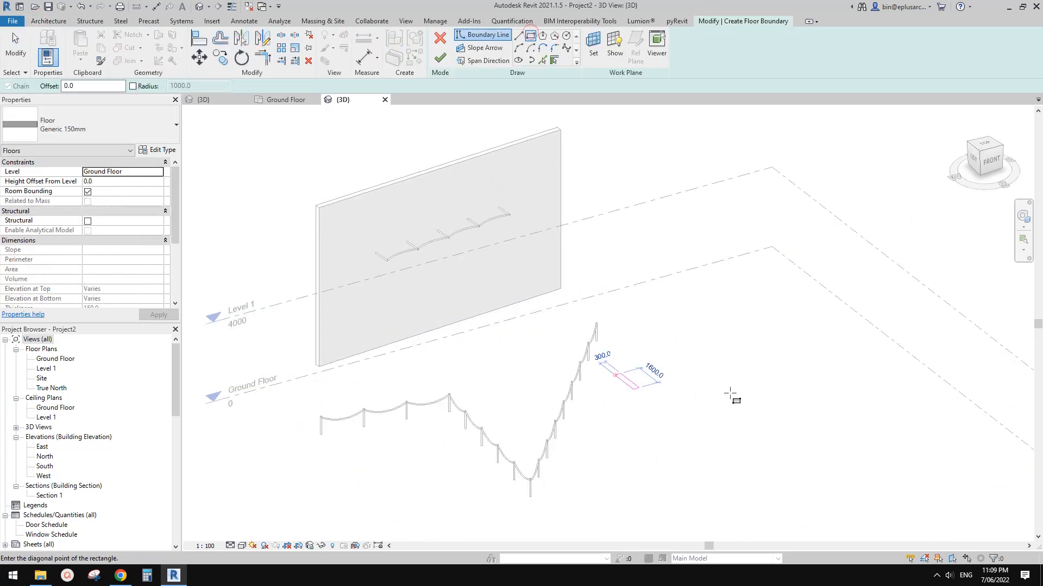
{"action": "left_click", "coordinate": [875, 407]}
{"action": "left_click", "coordinate": [440, 58]}
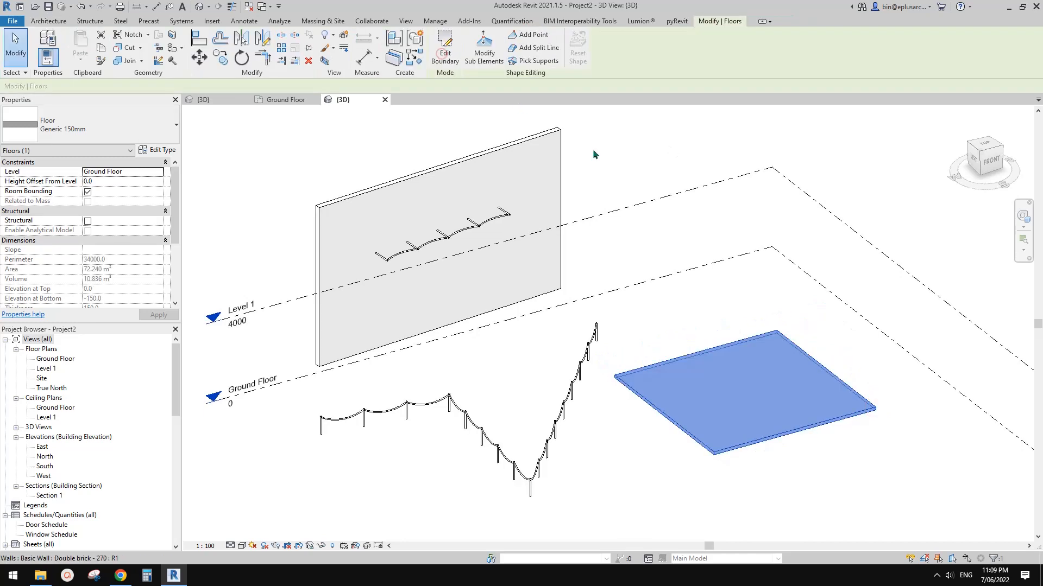
Raise one edge of the floor by about 2000 mm with Modify Sub Elements to make it slope
{"action": "middle_click_drag", "start_coordinate": [776, 352], "coordinate": [630, 298]}
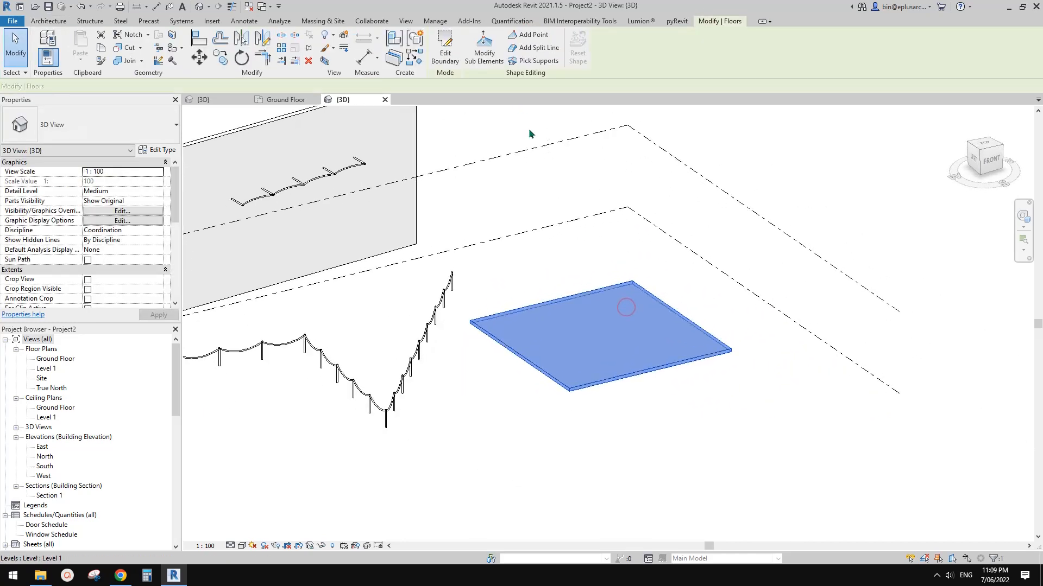
{"action": "left_click", "coordinate": [483, 52]}
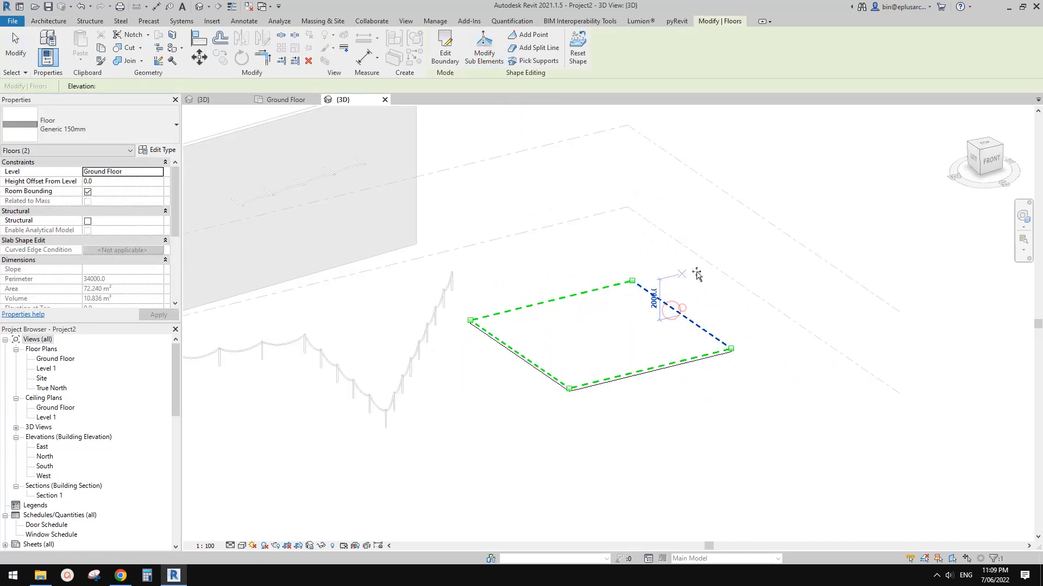
{"action": "left_click_drag", "start_coordinate": [696, 274], "coordinate": [697, 273]}
{"action": "key", "text": "Escape"}
{"action": "key", "text": "Escape"}
Create a similar barrier run on the sloped floor's top face, going up towards the raised edge
{"action": "middle_click_drag", "start_coordinate": [815, 253], "coordinate": [740, 212], "text": "shift"}
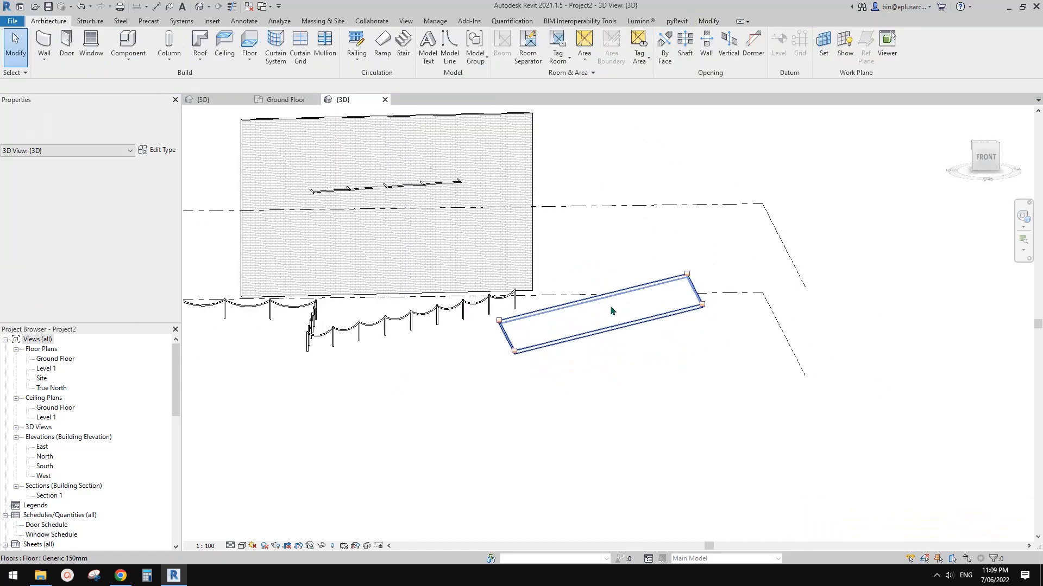
{"action": "middle_click_drag", "start_coordinate": [612, 311], "coordinate": [471, 347], "text": "shift"}
{"action": "left_click", "coordinate": [437, 346]}
{"action": "key", "text": "c"}
{"action": "key", "text": "s"}
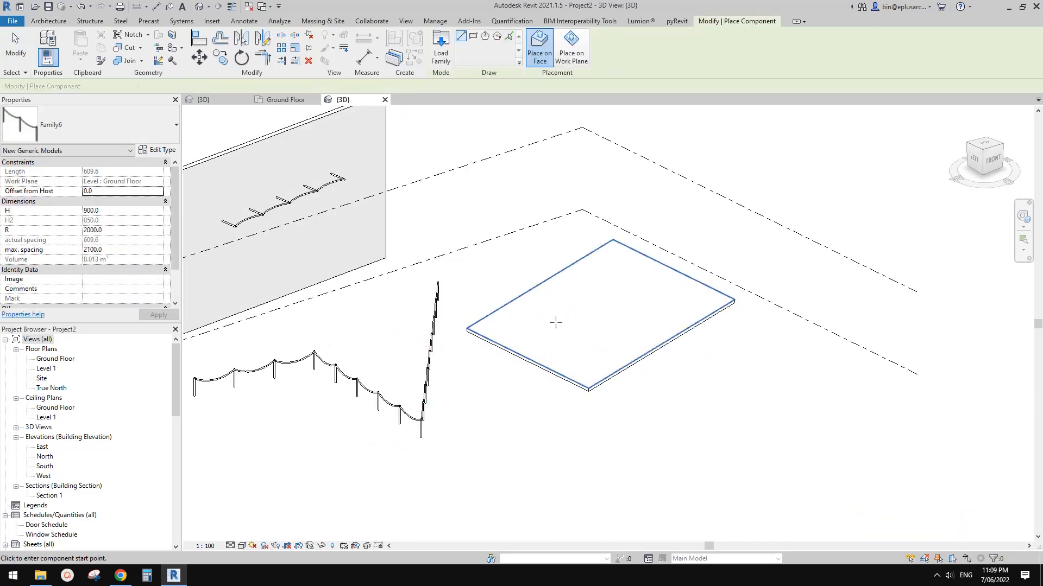
{"action": "left_click", "coordinate": [560, 333]}
{"action": "left_click", "coordinate": [633, 289]}
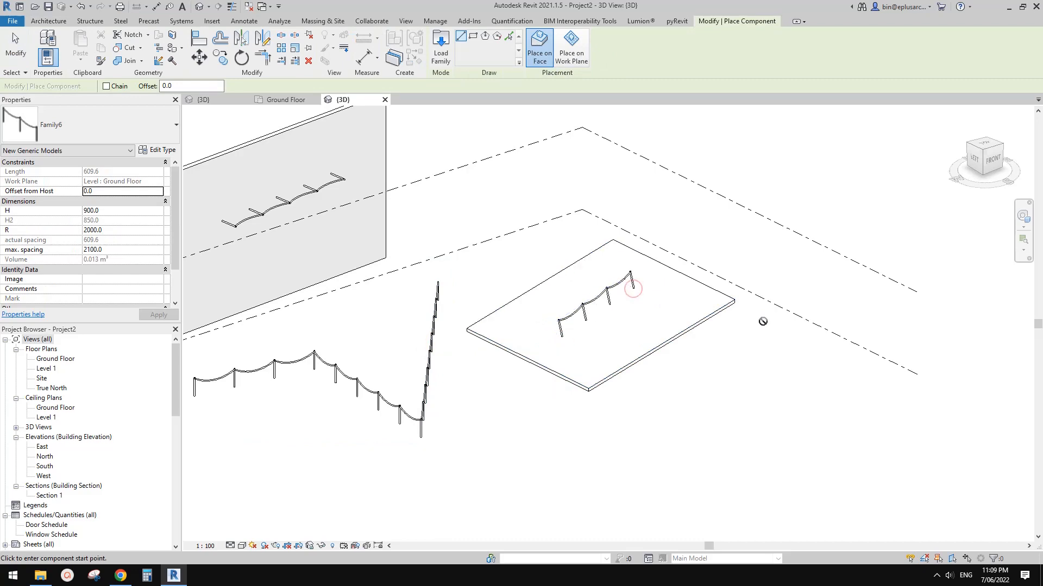
{"action": "middle_click_drag", "start_coordinate": [763, 322], "coordinate": [646, 307], "text": "shift"}
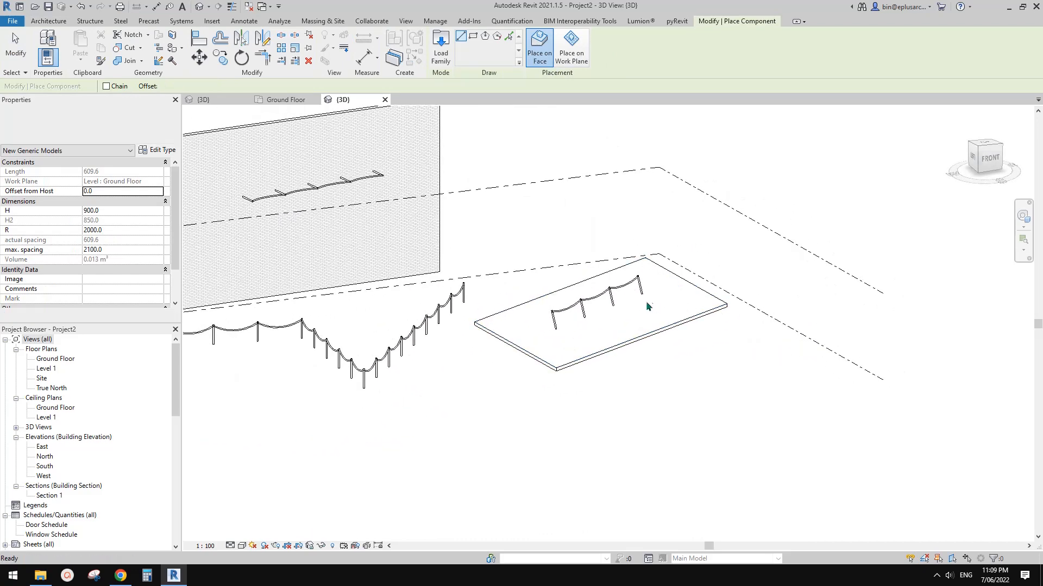
{"action": "key", "text": "Escape"}
Close the inactive views and inspect the barrier runs hosted on the wall and the sloped floor
{"action": "scroll", "coordinate": [632, 319], "scroll_direction": "down", "scroll_amount": 3}
{"action": "middle_click_drag", "start_coordinate": [640, 372], "coordinate": [480, 343], "text": "shift"}
{"action": "scroll", "coordinate": [568, 342], "scroll_direction": "up", "scroll_amount": 2}
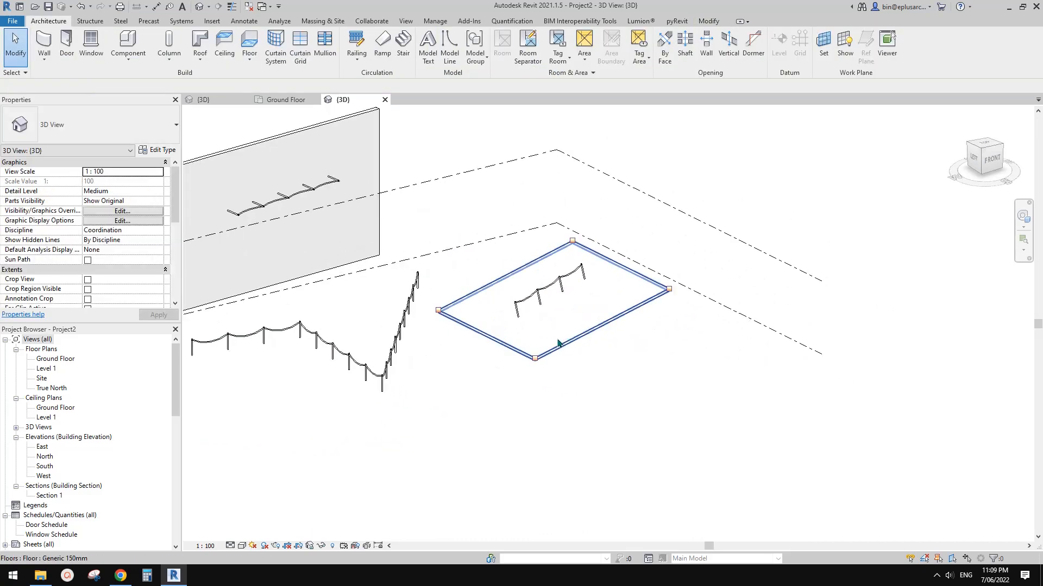
{"action": "middle_click_drag", "start_coordinate": [558, 343], "coordinate": [566, 339]}
{"action": "middle_click_drag", "start_coordinate": [495, 288], "coordinate": [511, 356]}
{"action": "middle_click_drag", "start_coordinate": [478, 313], "coordinate": [499, 324]}
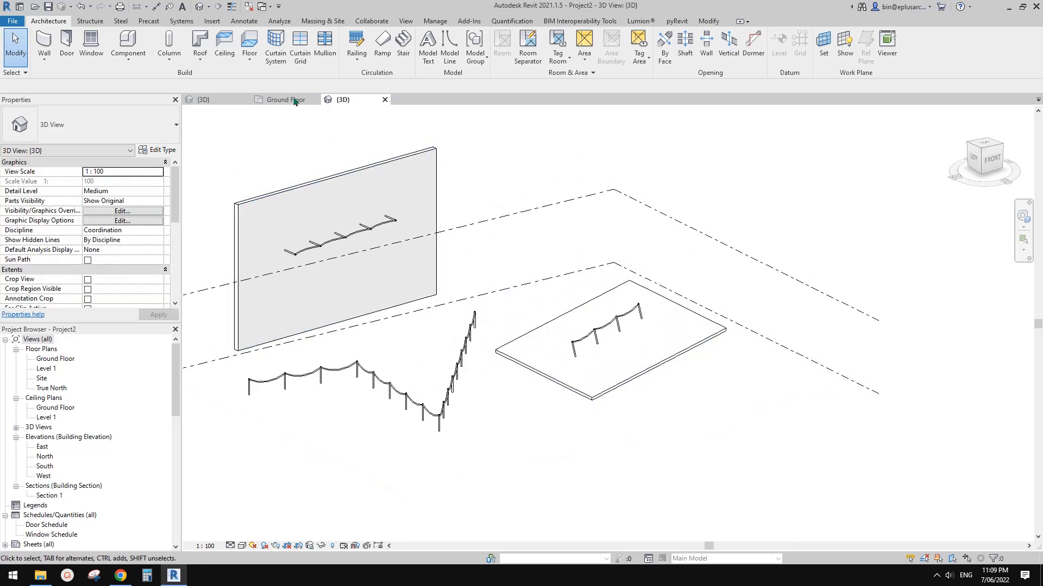
{"action": "left_click", "coordinate": [250, 10]}
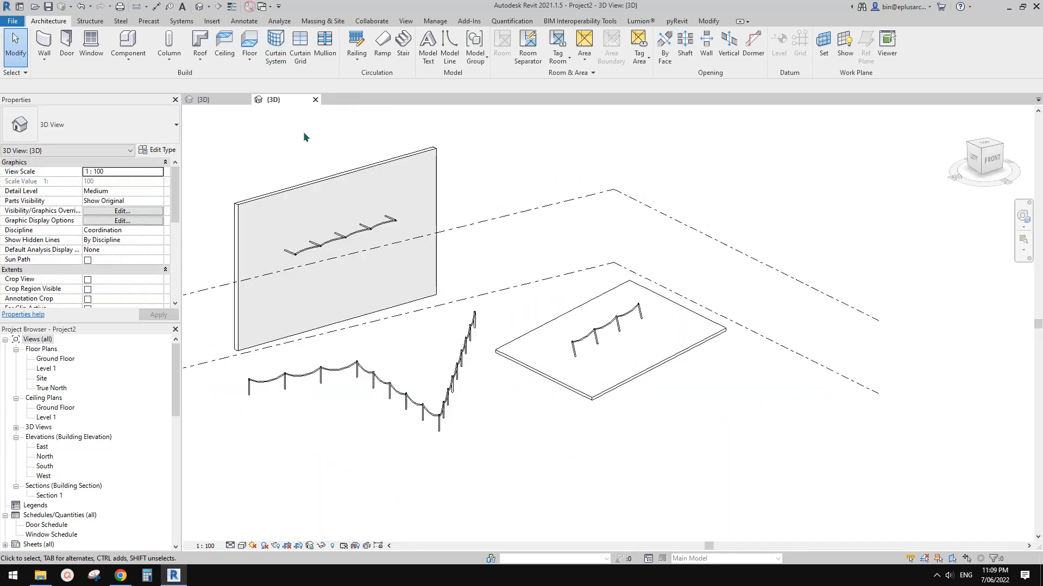
{"action": "left_click", "coordinate": [370, 232]}
{"action": "left_click", "coordinate": [608, 326]}
{"action": "key", "text": "Escape"}
Start a new family and bring up its template file selection
{"action": "left_click", "coordinate": [12, 20]}
{"action": "mouse_move", "coordinate": [22, 86]}
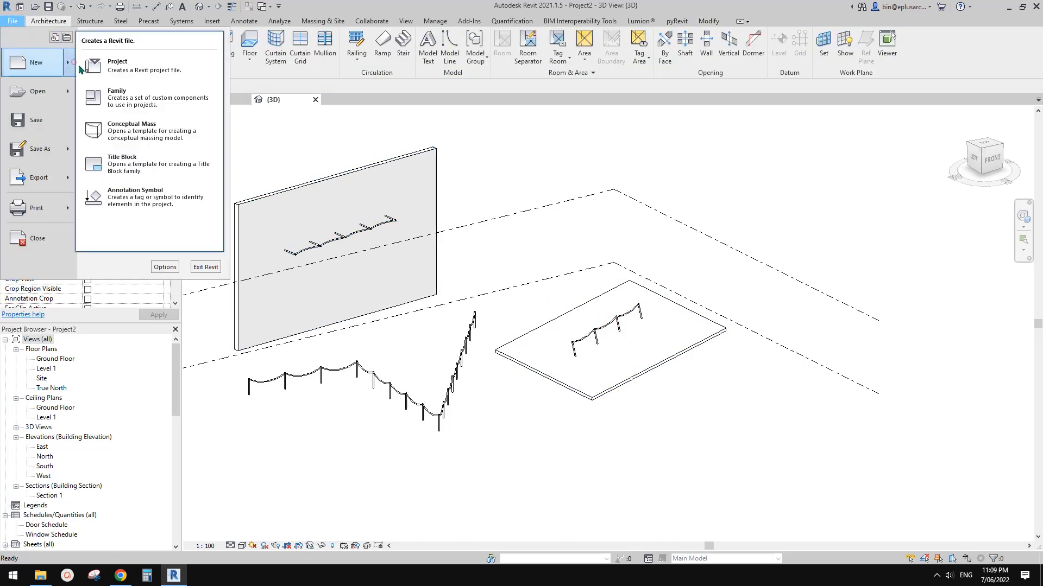
{"action": "left_click", "coordinate": [146, 94]}
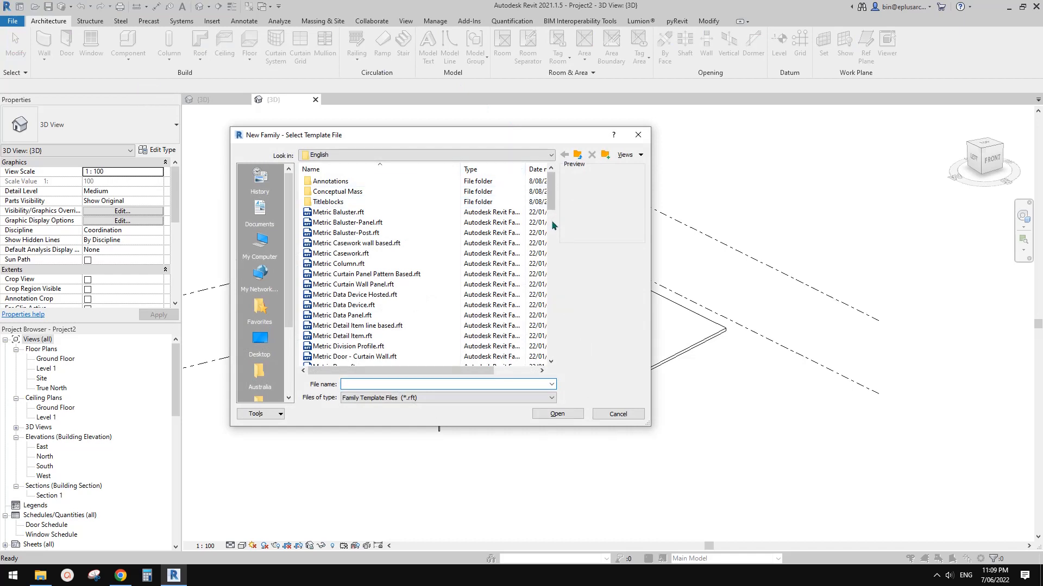
{"action": "mouse_move", "coordinate": [519, 135]}
{"action": "left_mouse_down"}
{"action": "mouse_move", "coordinate": [546, 140]}
{"action": "mouse_move", "coordinate": [507, 154]}
{"action": "left_mouse_up"}
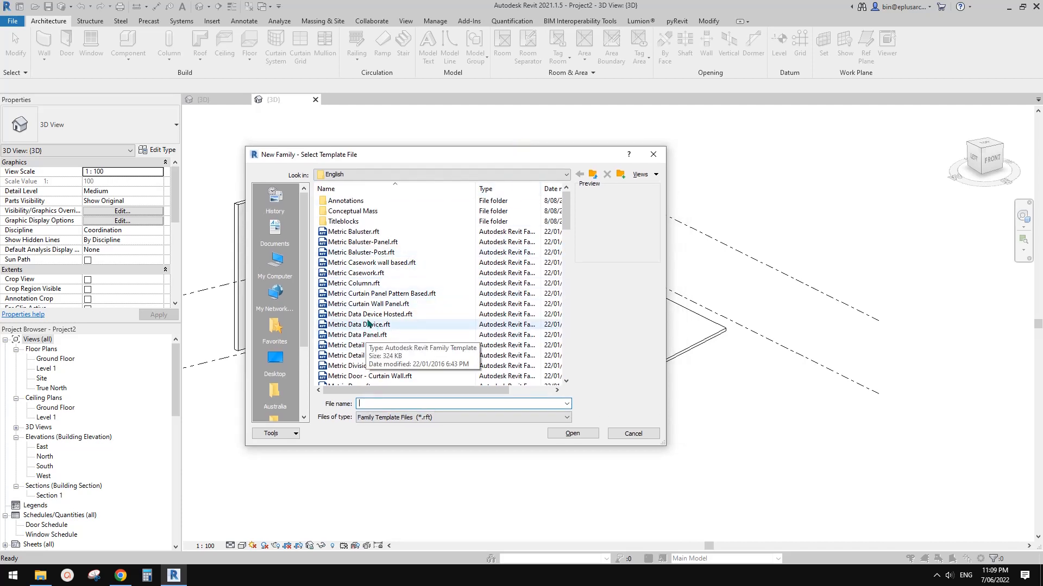
{"action": "mouse_move", "coordinate": [505, 155]}
{"action": "left_mouse_down"}
{"action": "mouse_move", "coordinate": [559, 158]}
{"action": "mouse_move", "coordinate": [524, 151]}
{"action": "left_mouse_up"}
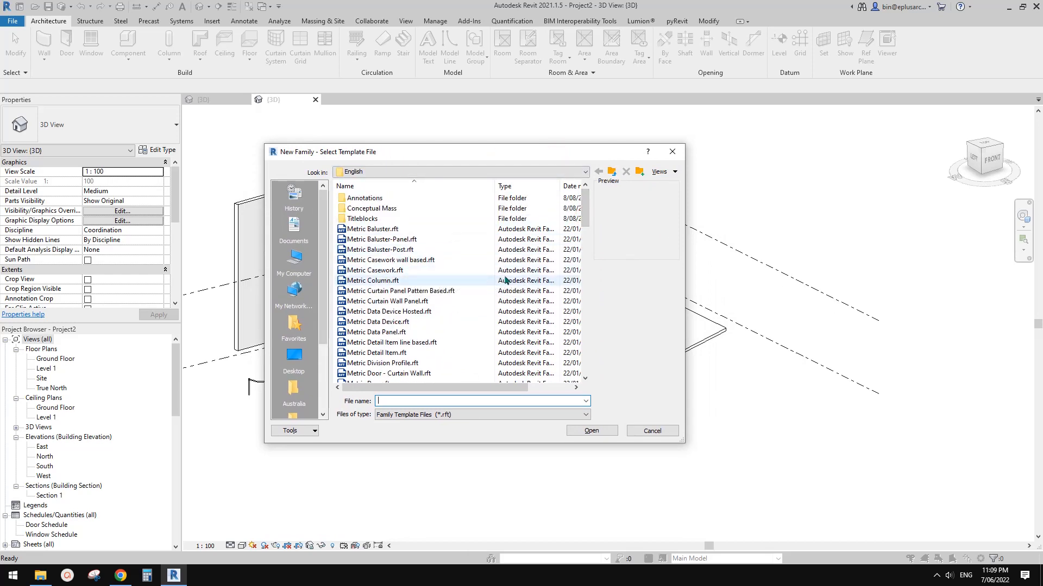
{"action": "left_click_drag", "start_coordinate": [479, 147], "coordinate": [485, 159]}
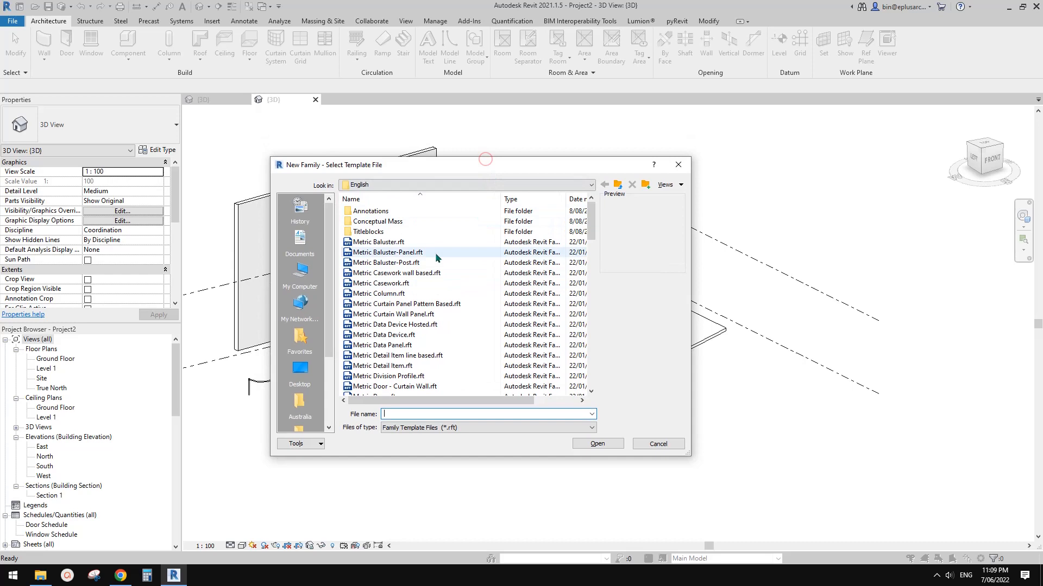
Preview the Metric Baluster, Metric Baluster-Panel and Metric Baluster-Post templates to compare them
{"action": "left_click", "coordinate": [383, 255]}
{"action": "left_click", "coordinate": [378, 243]}
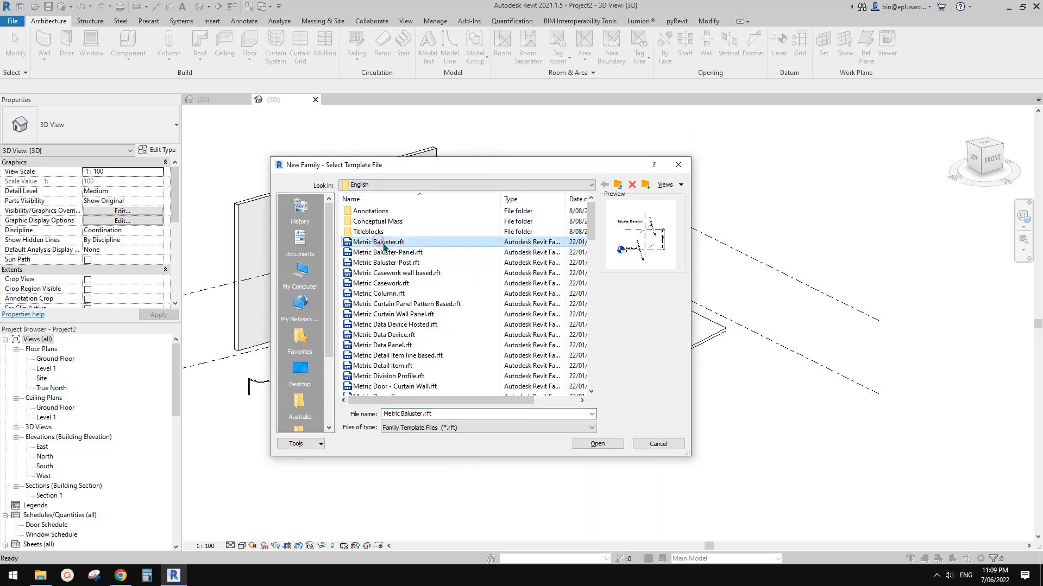
{"action": "left_click", "coordinate": [395, 253]}
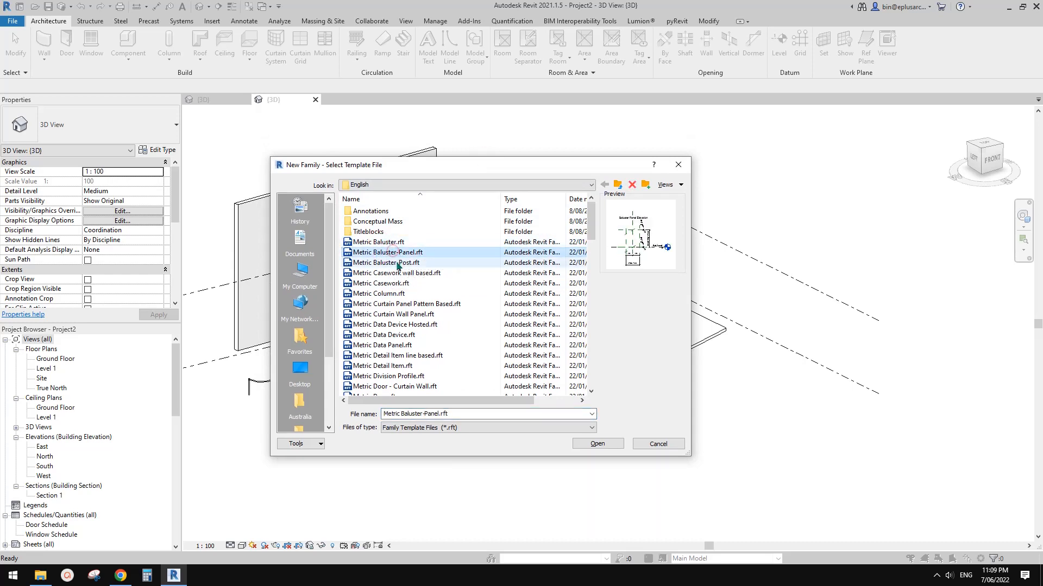
{"action": "left_click", "coordinate": [398, 263]}
{"action": "left_click", "coordinate": [397, 253]}
{"action": "left_click", "coordinate": [399, 264]}
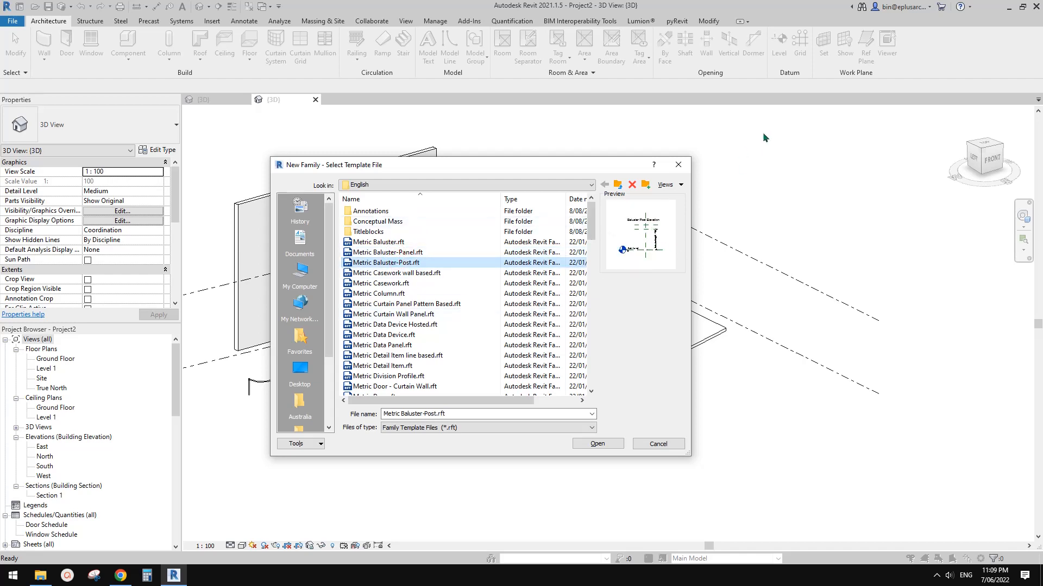
{"action": "left_click", "coordinate": [432, 253]}
{"action": "left_click", "coordinate": [375, 242]}
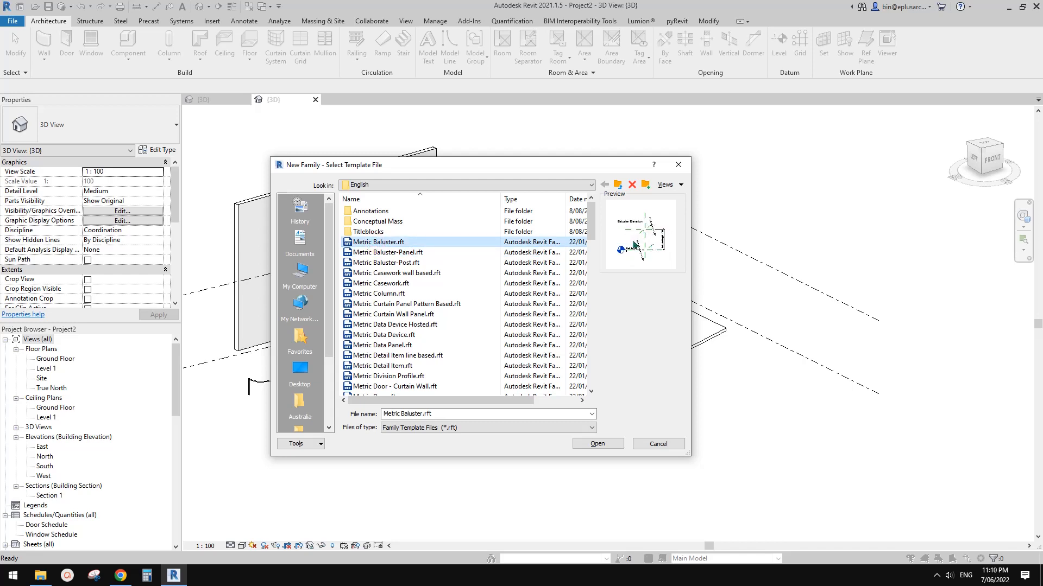
Create the family from the Metric Baluster-Post.rft template
{"action": "left_click", "coordinate": [402, 273]}
{"action": "left_click", "coordinate": [391, 263]}
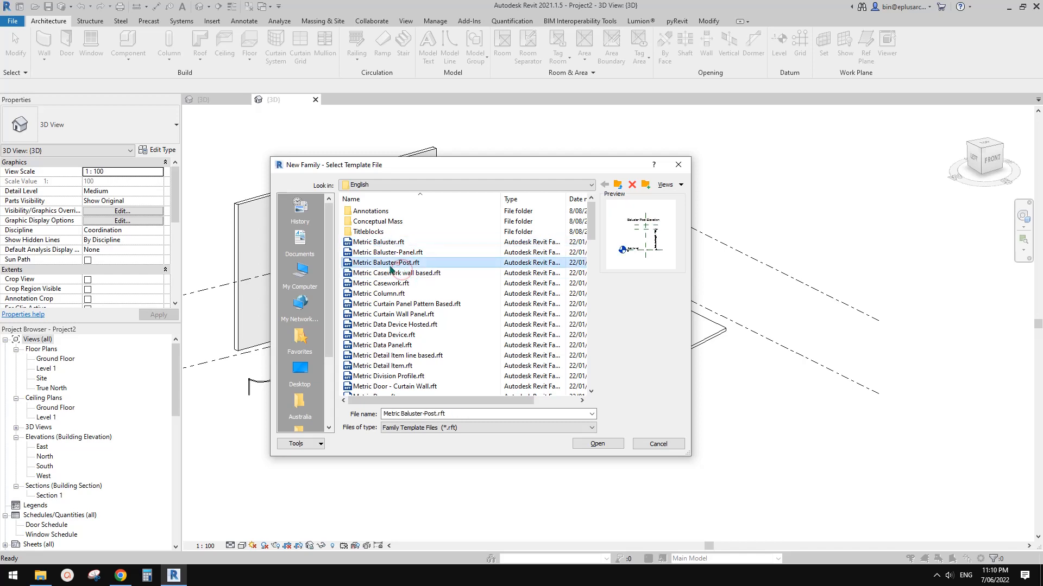
{"action": "left_click", "coordinate": [597, 444]}
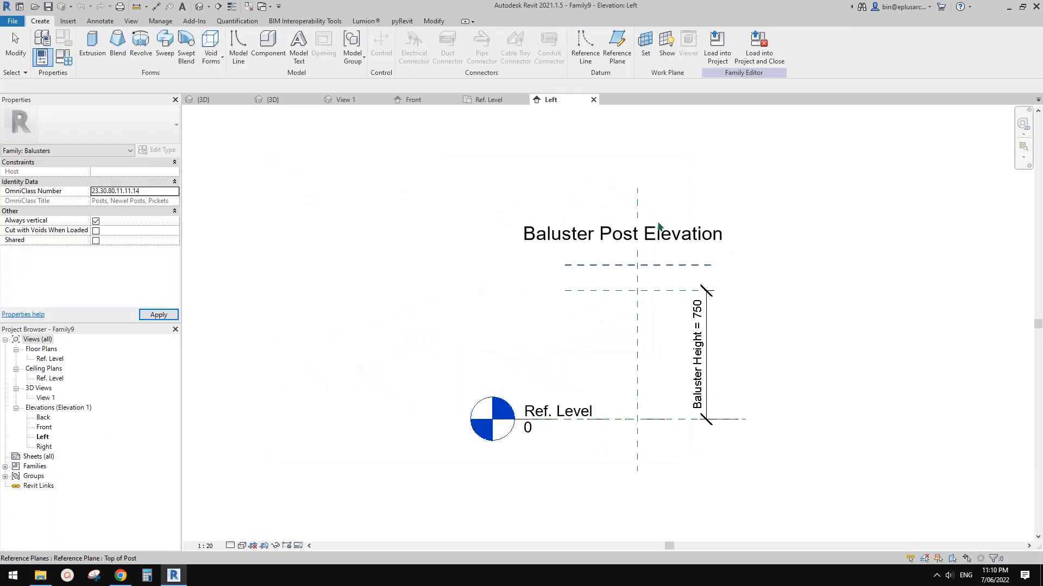
Draw two vertical reference planes in the Left elevation, one either side of the centre plane, the right-hand one about 190 mm away
{"action": "key", "text": "r"}
{"action": "key", "text": "p"}
{"action": "left_click", "coordinate": [599, 456]}
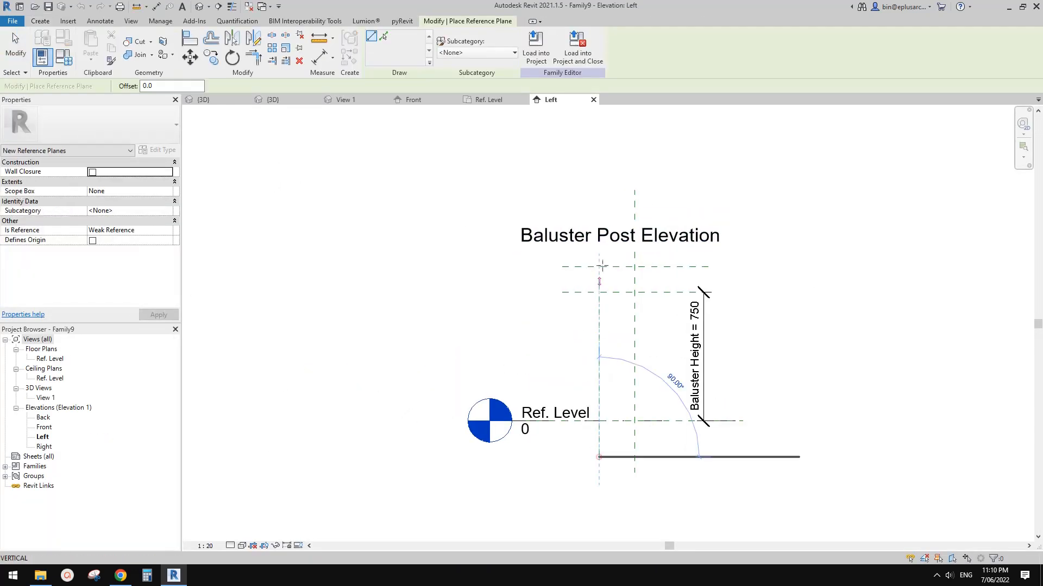
{"action": "left_click", "coordinate": [599, 206]}
{"action": "left_click", "coordinate": [666, 461]}
{"action": "left_click", "coordinate": [667, 206]}
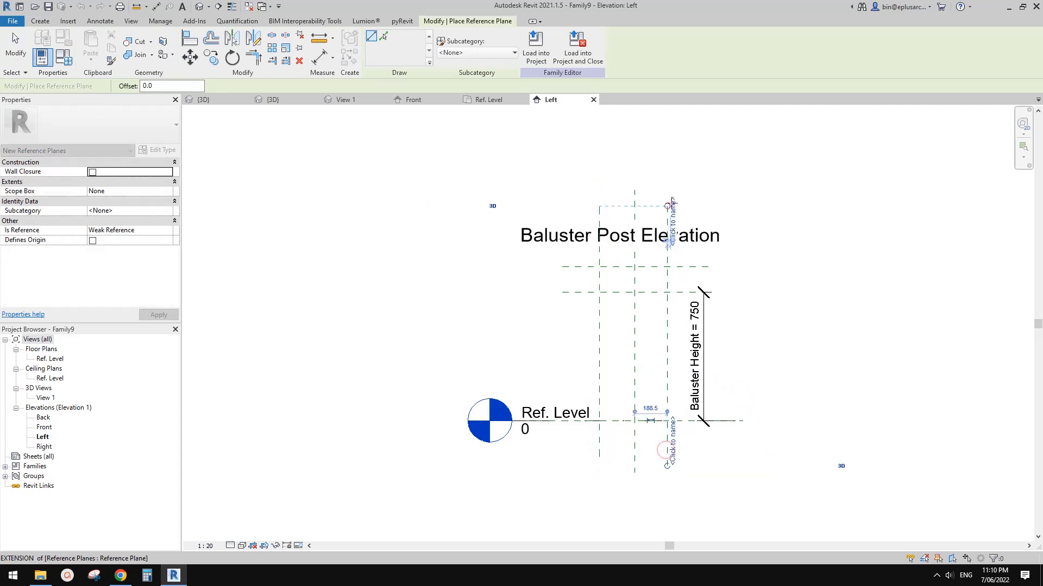
{"action": "scroll", "coordinate": [663, 310], "scroll_direction": "up", "scroll_amount": 2}
{"action": "key", "text": "Escape"}
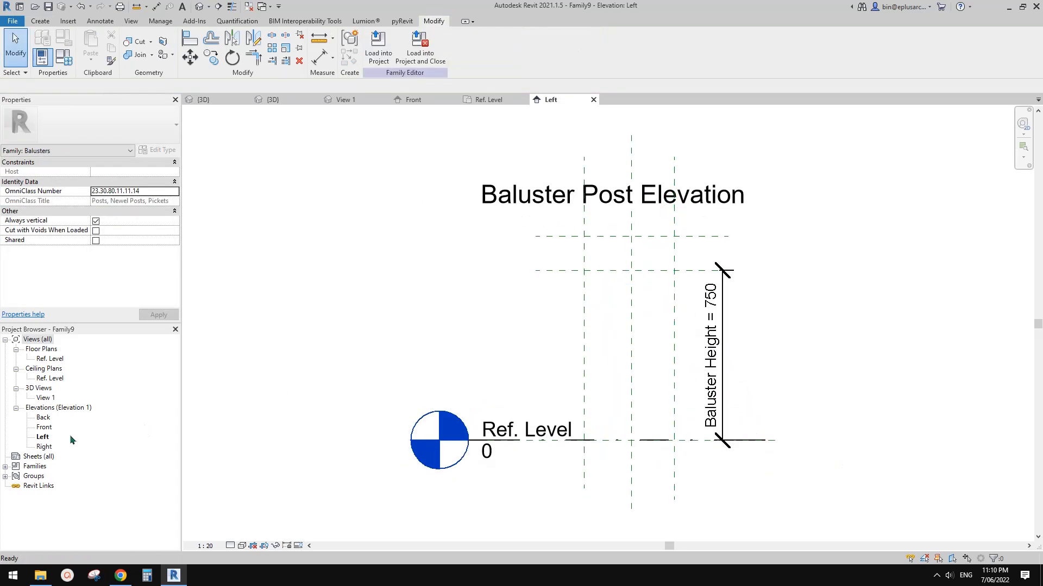
{"action": "middle_click_drag", "start_coordinate": [397, 398], "coordinate": [383, 396]}
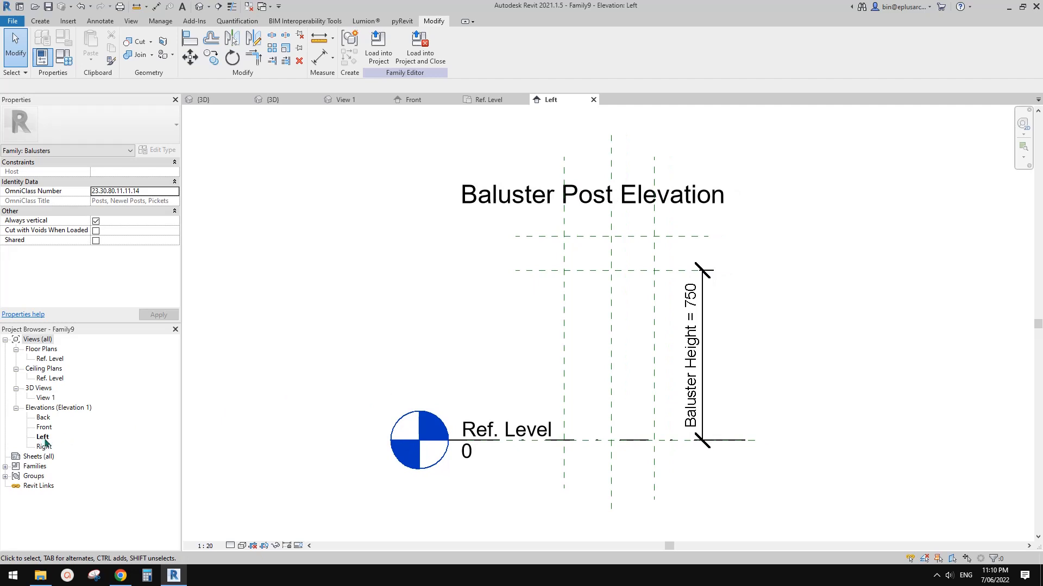
{"action": "scroll", "coordinate": [598, 380], "scroll_direction": "down", "scroll_amount": 1}
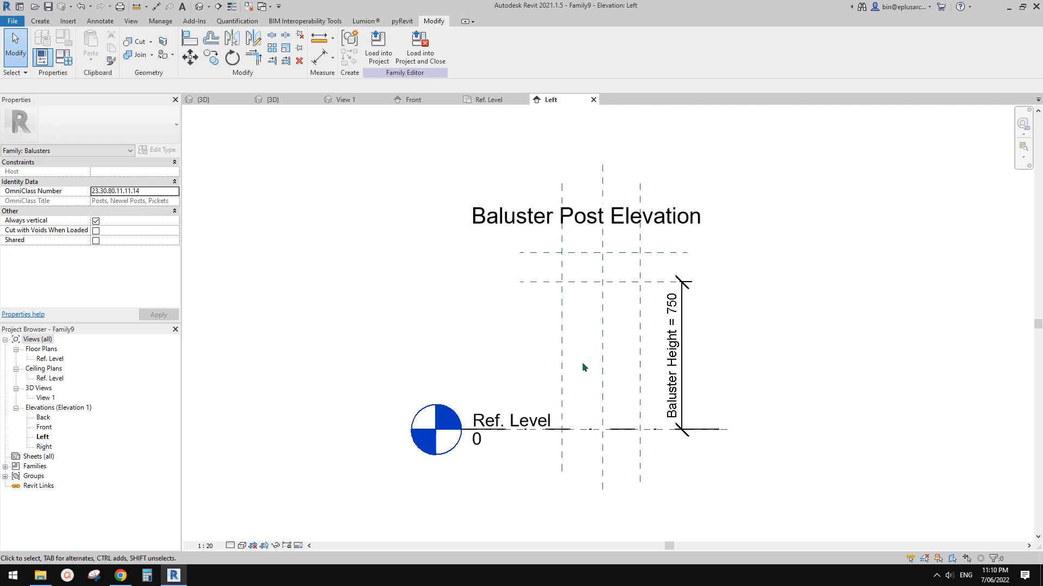
{"action": "middle_click_drag", "start_coordinate": [582, 363], "coordinate": [576, 366]}
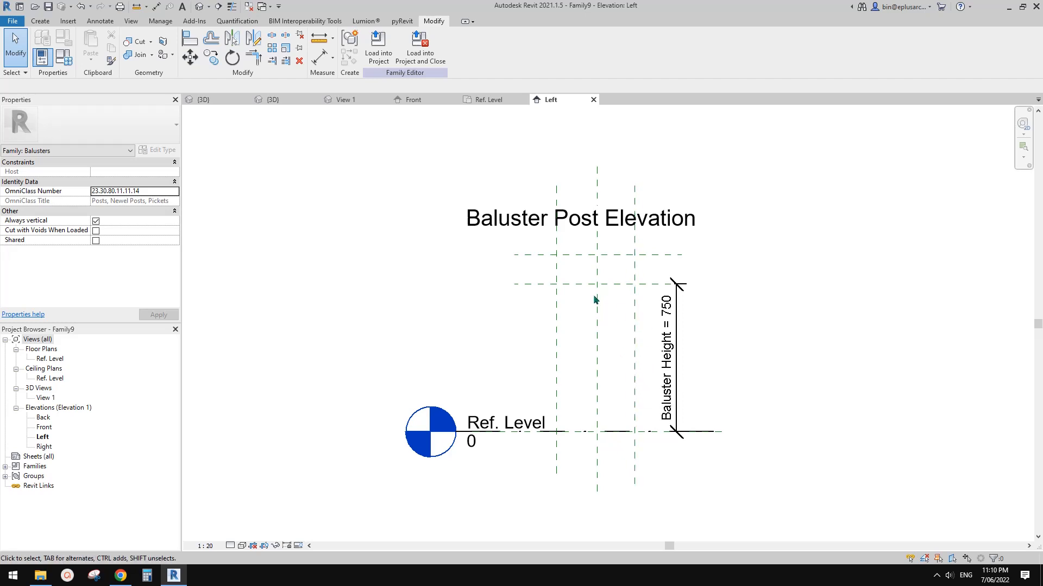
{"action": "scroll", "coordinate": [374, 264], "scroll_direction": "down", "scroll_amount": 1}
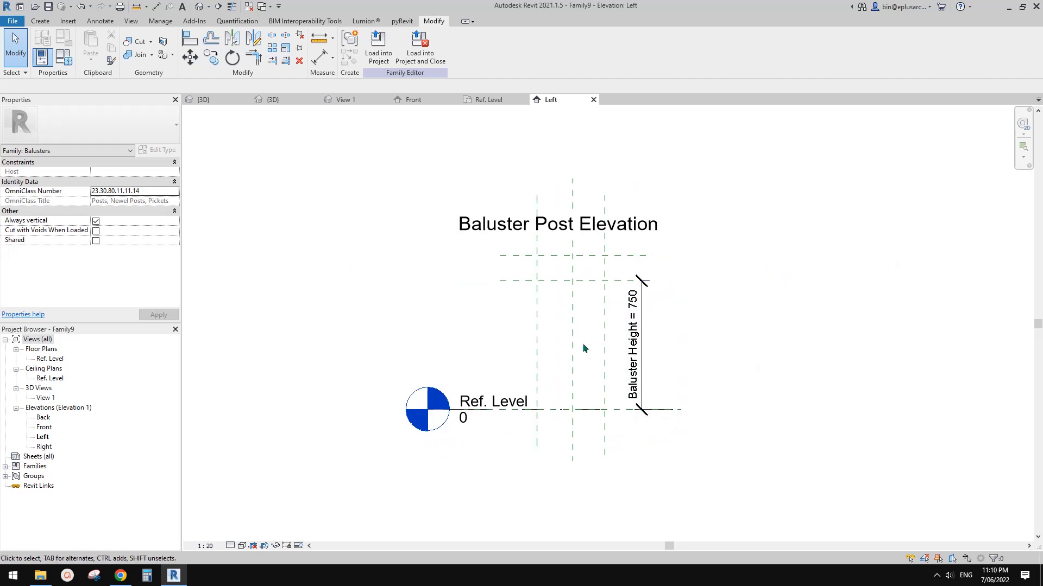
Dimension the two outer vertical reference planes and the centre plane in one string above the title, and make the segments equal
{"action": "scroll", "coordinate": [582, 360], "scroll_direction": "up", "scroll_amount": 2}
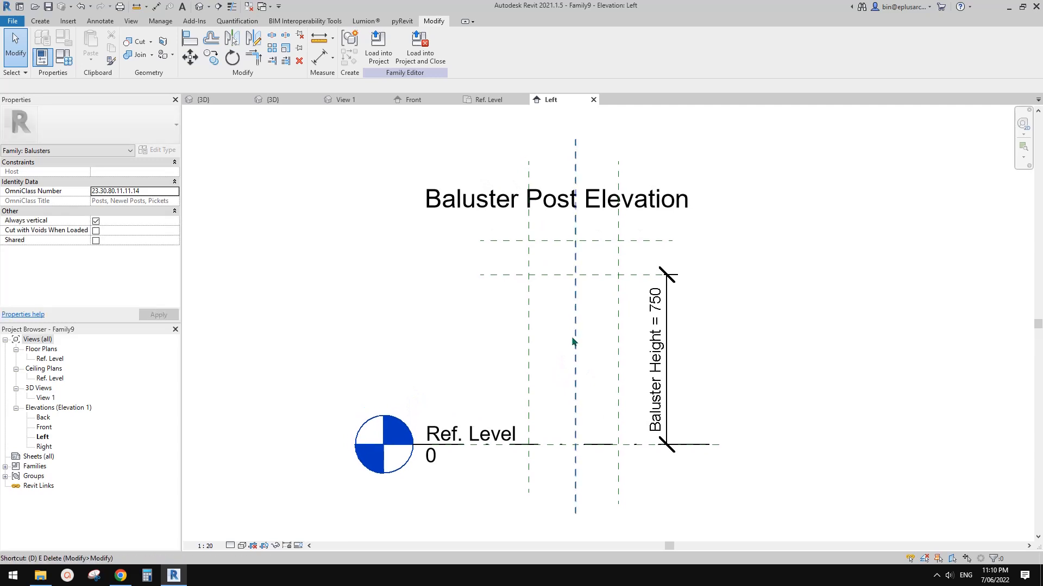
{"action": "key", "text": "d"}
{"action": "key", "text": "i"}
{"action": "left_click", "coordinate": [618, 300]}
{"action": "left_click", "coordinate": [528, 309]}
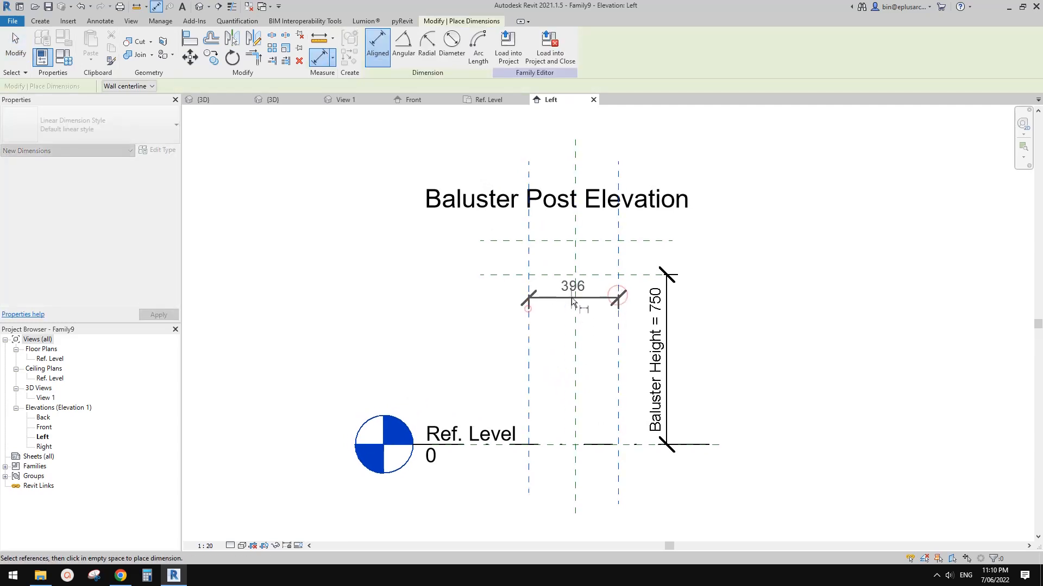
{"action": "left_click", "coordinate": [576, 297]}
{"action": "middle_click_drag", "start_coordinate": [585, 289], "coordinate": [584, 373]}
{"action": "left_click", "coordinate": [645, 197]}
{"action": "left_click", "coordinate": [568, 140]}
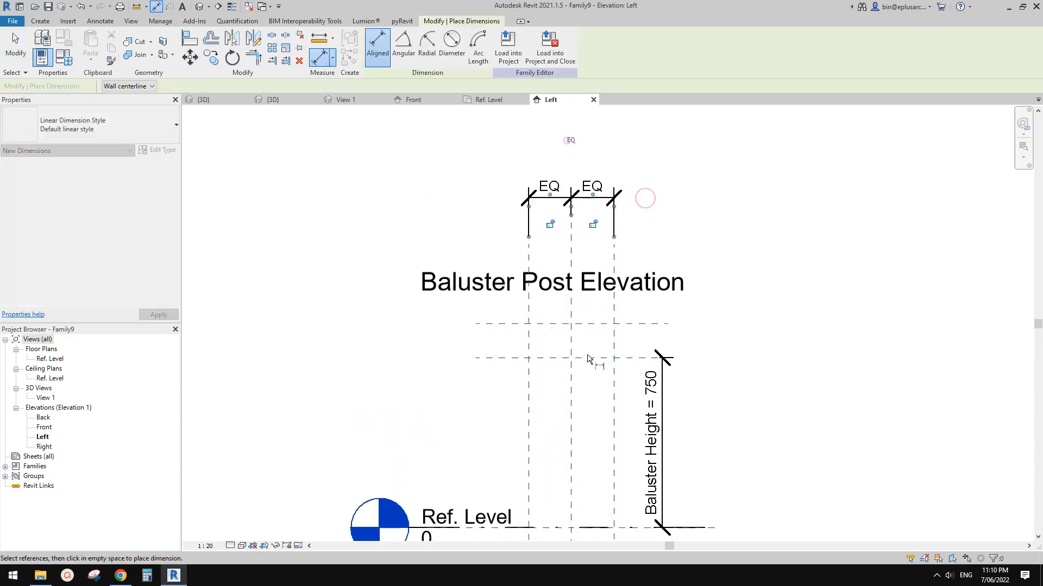
Add an overall dimension between the two outer vertical reference planes, above the equal-spacing dimension
{"action": "left_click", "coordinate": [612, 341]}
{"action": "left_click", "coordinate": [530, 339]}
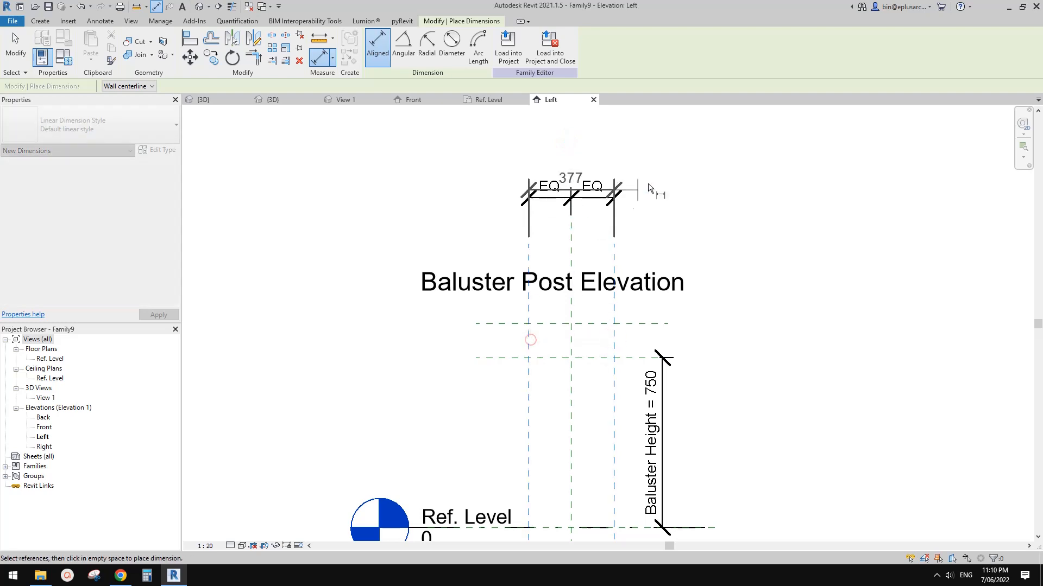
{"action": "left_click", "coordinate": [670, 159]}
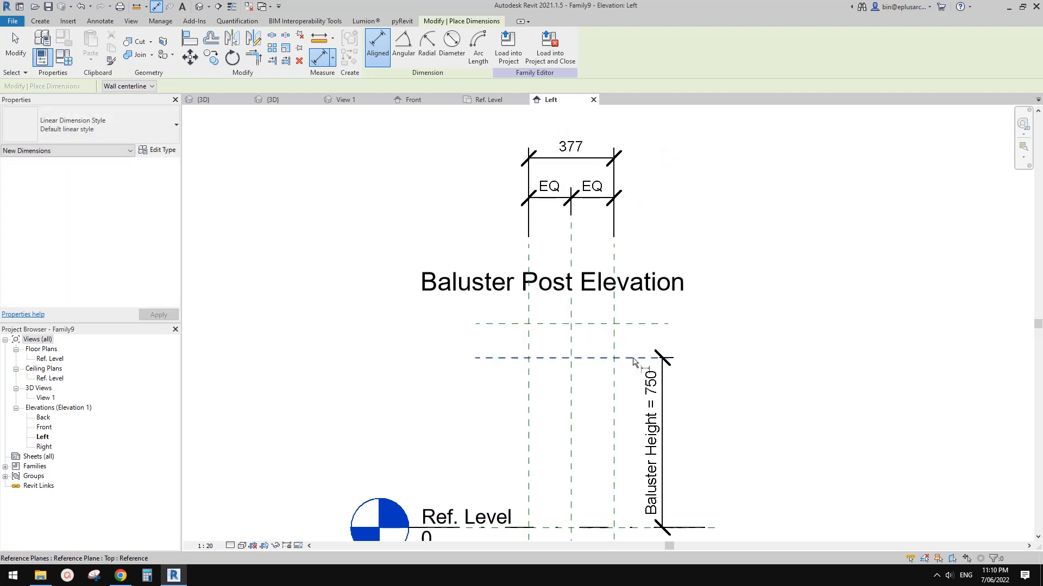
{"action": "key", "text": "Escape"}
Label the overall width dimension with a new type family parameter named W
{"action": "middle_click_drag", "start_coordinate": [615, 286], "coordinate": [617, 304]}
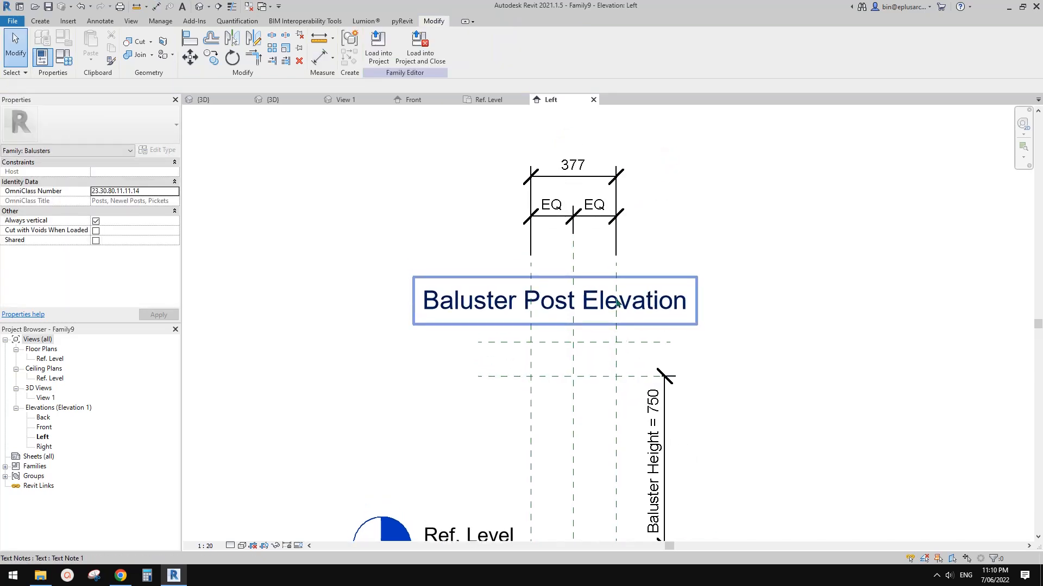
{"action": "left_click", "coordinate": [568, 164]}
{"action": "left_click", "coordinate": [480, 44]}
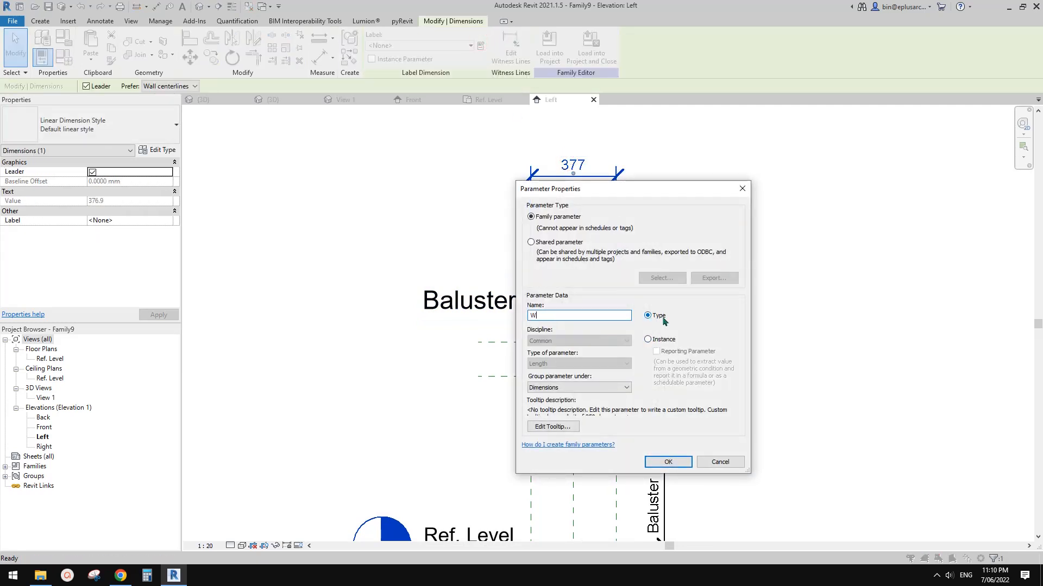
{"action": "left_click", "coordinate": [673, 462]}
{"action": "middle_click_drag", "start_coordinate": [654, 321], "coordinate": [678, 282]}
{"action": "key", "text": "Escape"}
{"action": "scroll", "coordinate": [655, 266], "scroll_direction": "down", "scroll_amount": 1}
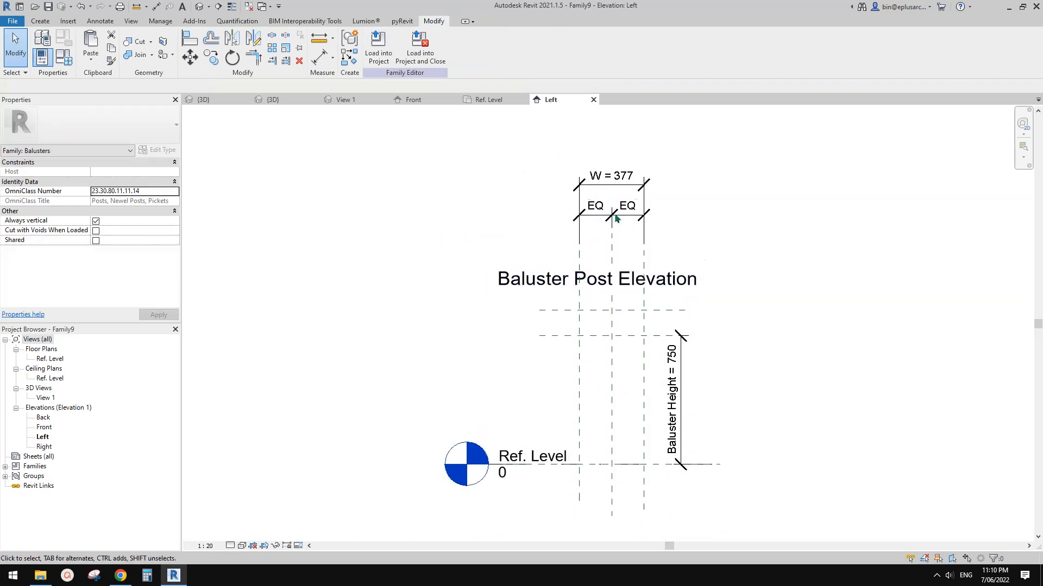
{"action": "left_click", "coordinate": [637, 195]}
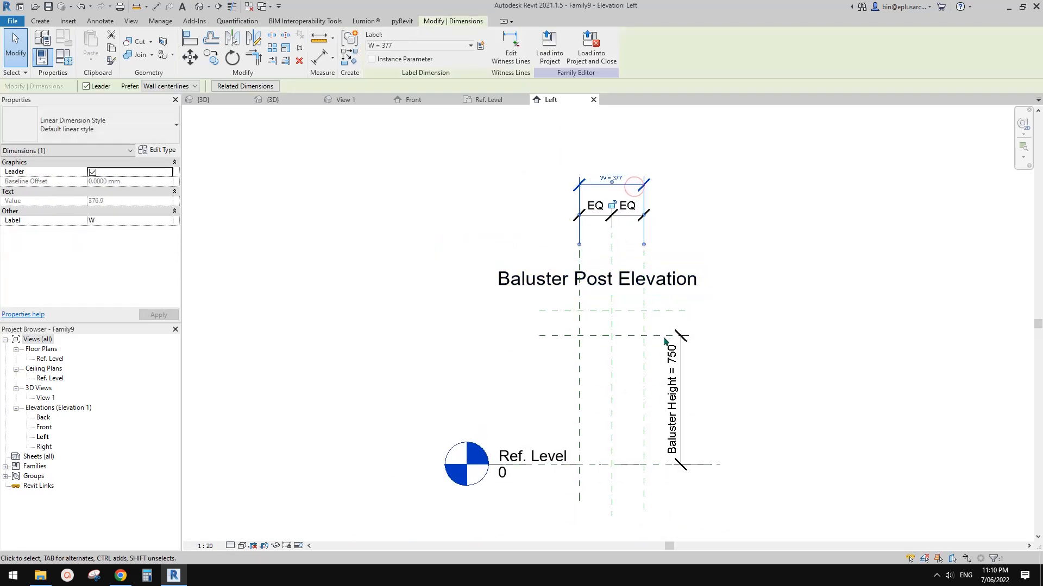
{"action": "scroll", "coordinate": [627, 191], "scroll_direction": "up", "scroll_amount": 1}
{"action": "key", "text": "Escape"}
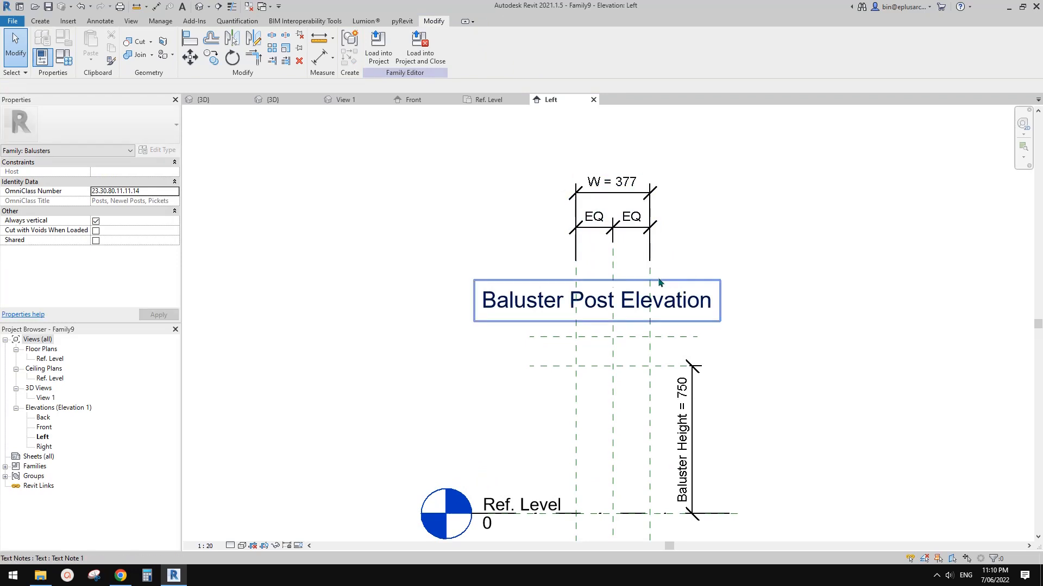
{"action": "middle_click_drag", "start_coordinate": [671, 346], "coordinate": [656, 313]}
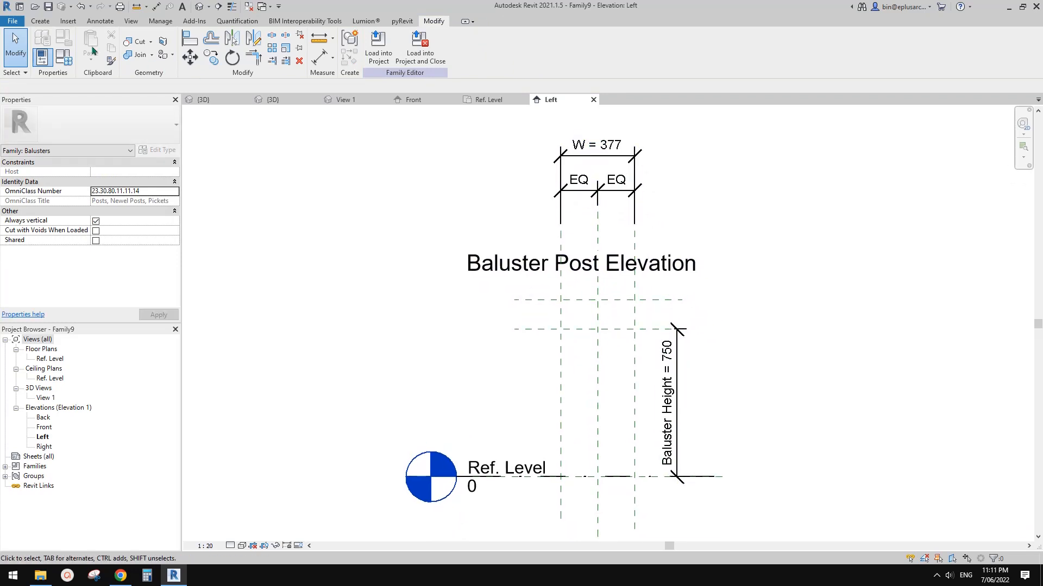
{"action": "left_click", "coordinate": [53, 22]}
{"action": "left_click", "coordinate": [589, 63]}
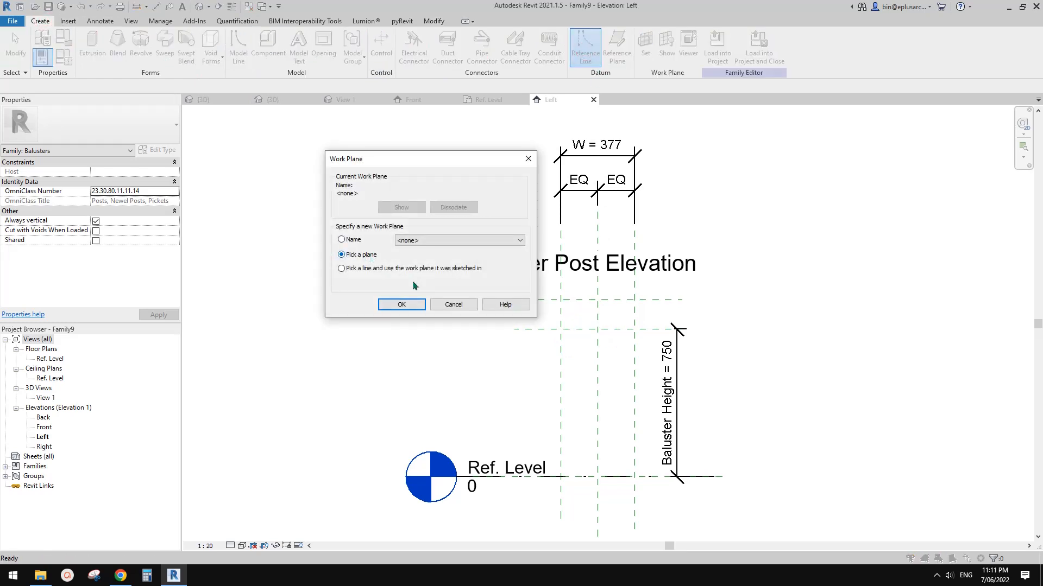
{"action": "left_click", "coordinate": [455, 305]}
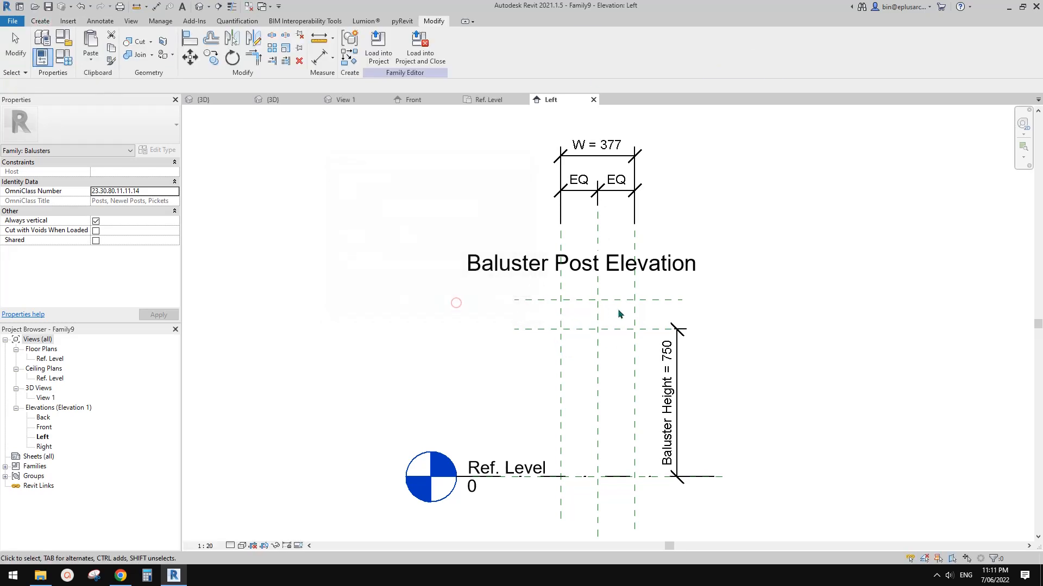
From the Ref. Level floor plan, set the Center (Left/Right) reference plane as the work plane and open the Left elevation
{"action": "double_click", "coordinate": [50, 359]}
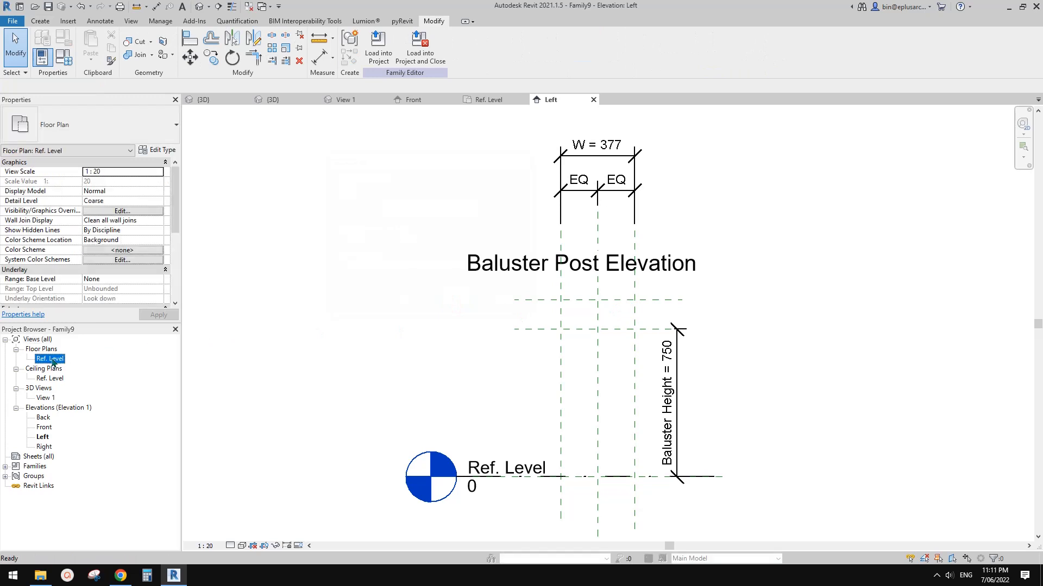
{"action": "left_click", "coordinate": [41, 21]}
{"action": "left_click", "coordinate": [645, 48]}
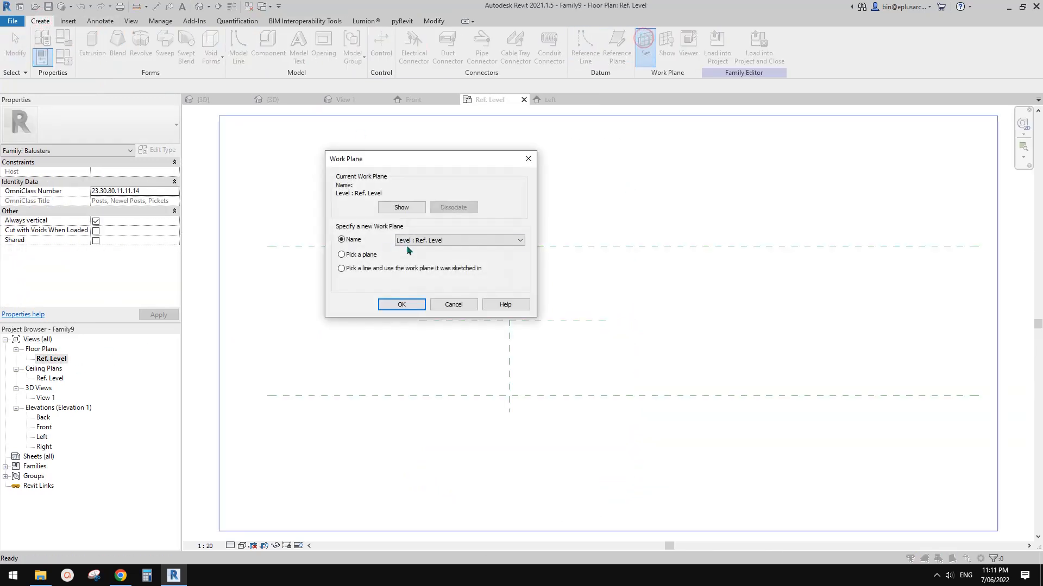
{"action": "left_click", "coordinate": [400, 305]}
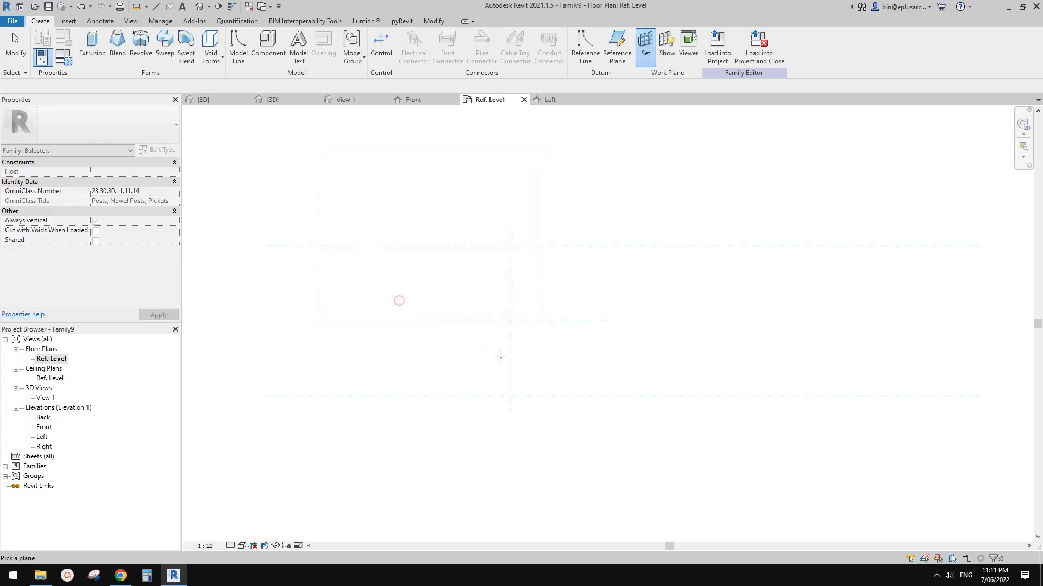
{"action": "left_click", "coordinate": [509, 293]}
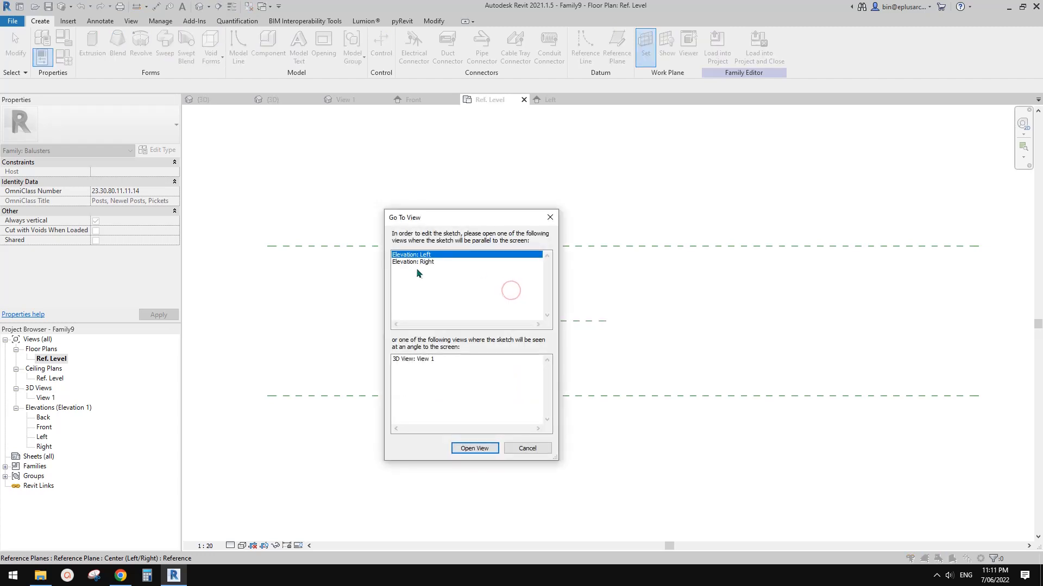
{"action": "left_click", "coordinate": [475, 448]}
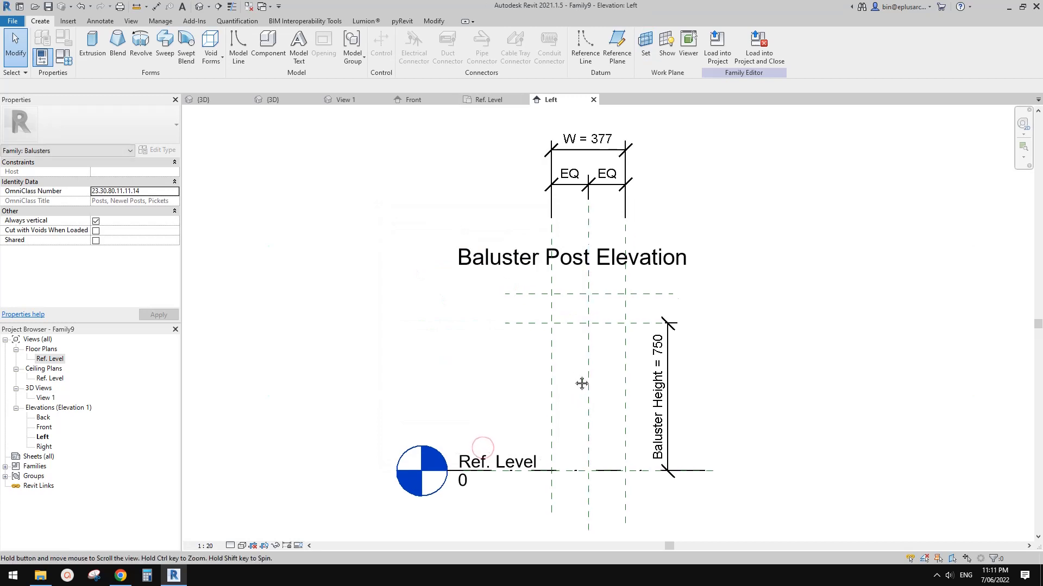
Draw a downward-sagging reference line arc, radius about 254 mm, between the outer planes' intersections with the plane at the top of Baluster Height
{"action": "left_click", "coordinate": [585, 46]}
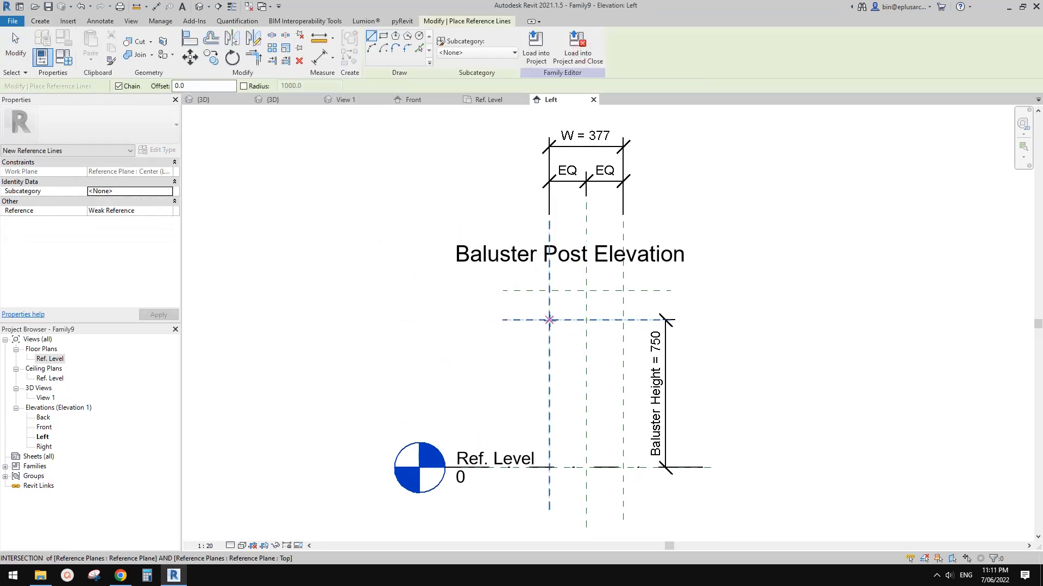
{"action": "left_click", "coordinate": [551, 320]}
{"action": "left_click", "coordinate": [371, 49]}
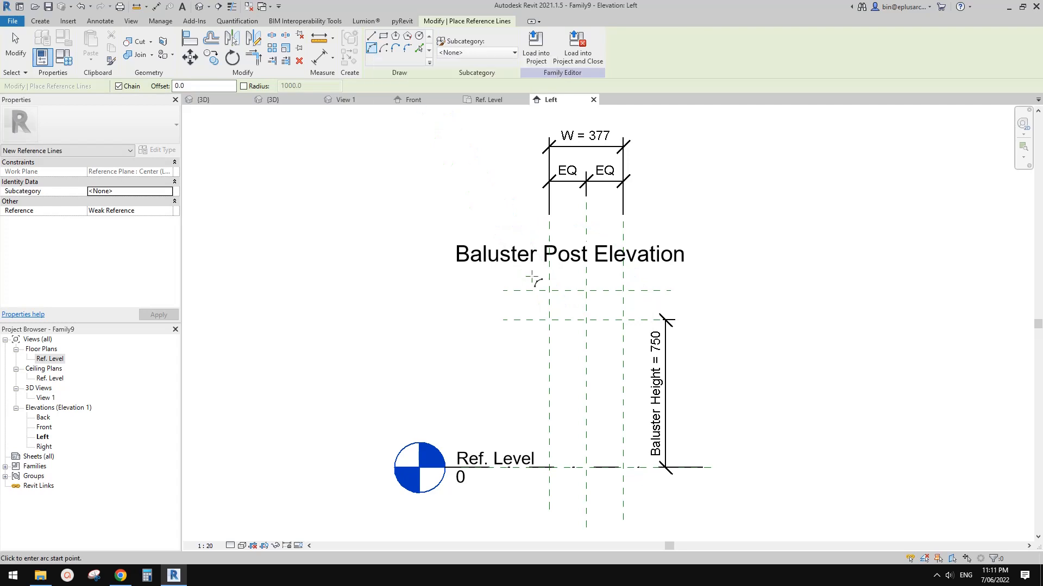
{"action": "left_click", "coordinate": [549, 320]}
{"action": "left_click", "coordinate": [624, 320]}
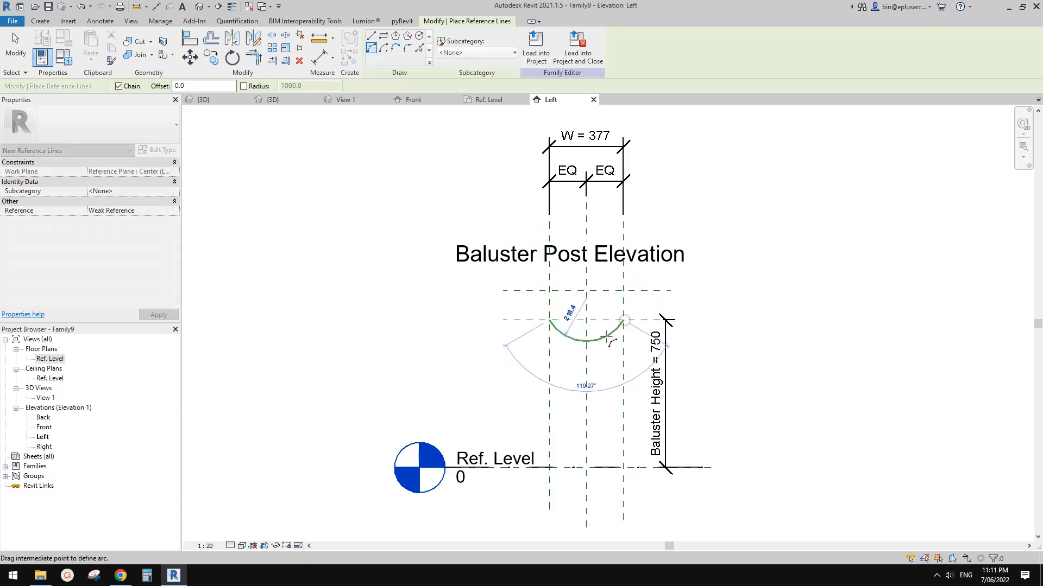
{"action": "left_click", "coordinate": [604, 333]}
{"action": "scroll", "coordinate": [605, 335], "scroll_direction": "up", "scroll_amount": 2}
{"action": "key", "text": "Escape"}
{"action": "key", "text": "Escape"}
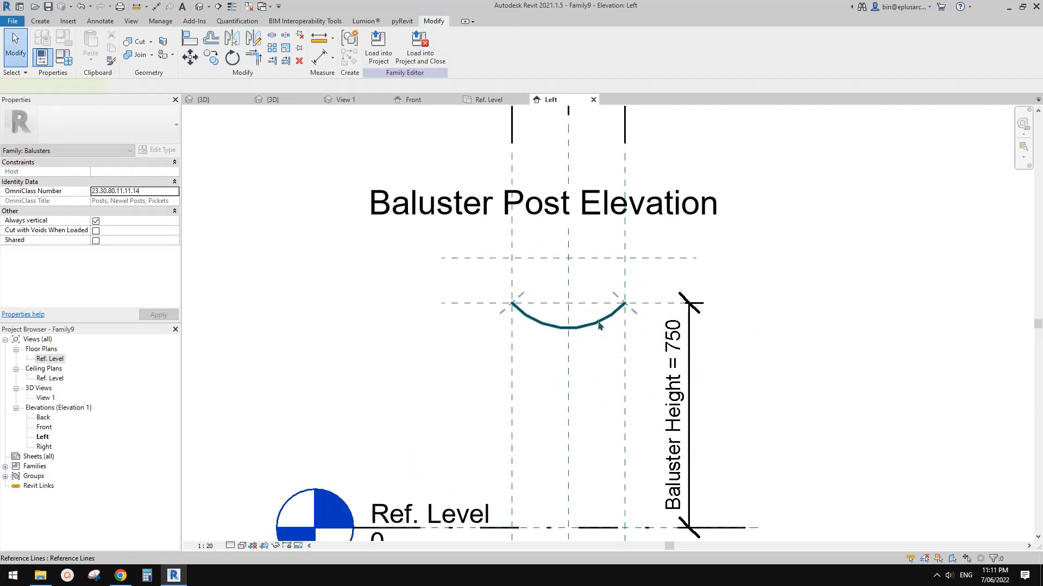
Make the reference arc's radius dimension permanent and label it with a new type family parameter named R
{"action": "left_click", "coordinate": [596, 323]}
{"action": "left_click", "coordinate": [560, 290]}
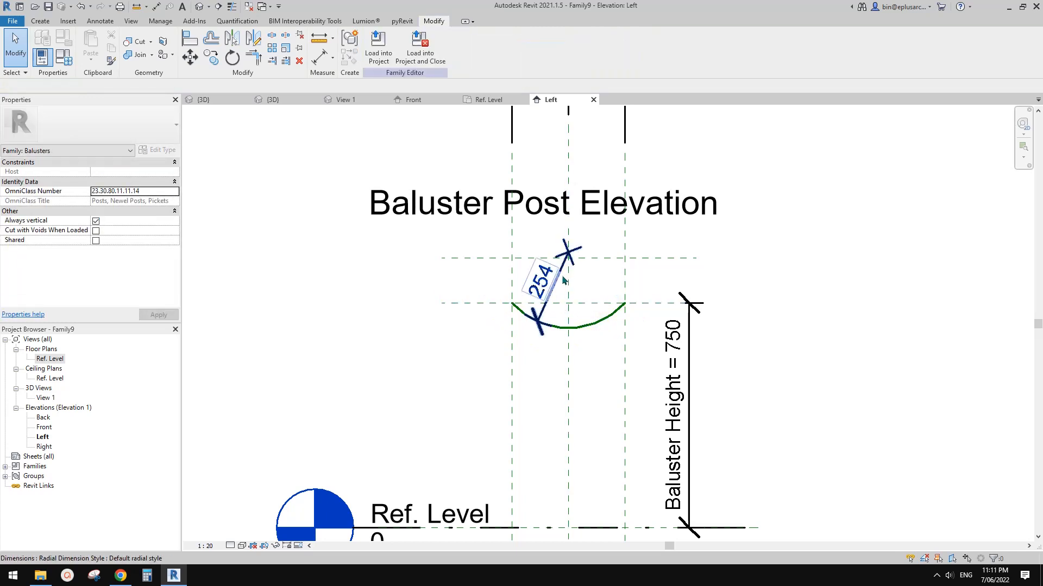
{"action": "left_click", "coordinate": [547, 282]}
{"action": "left_click", "coordinate": [481, 43]}
{"action": "type", "text": "R"}
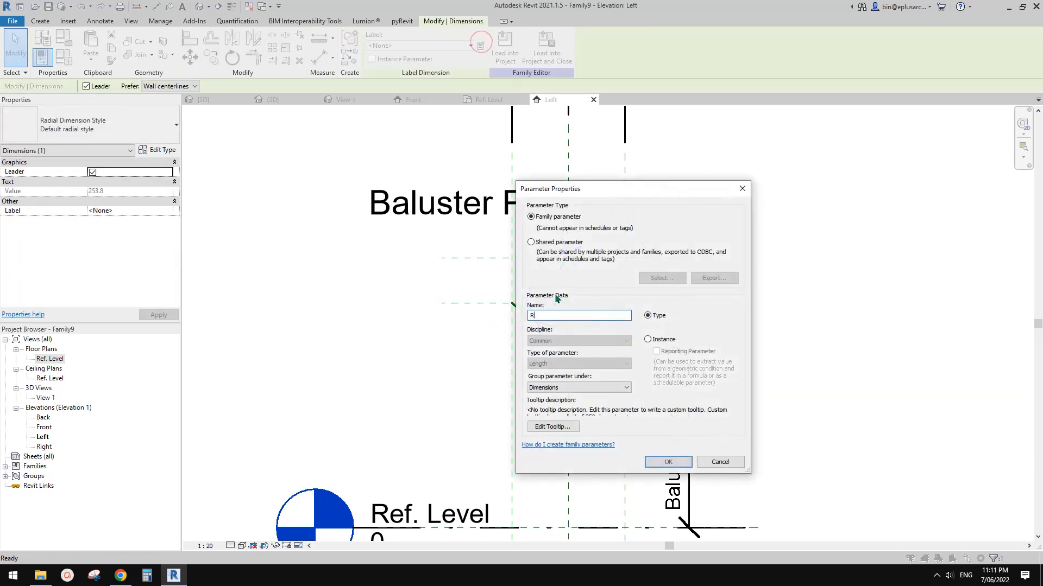
{"action": "left_click", "coordinate": [669, 461]}
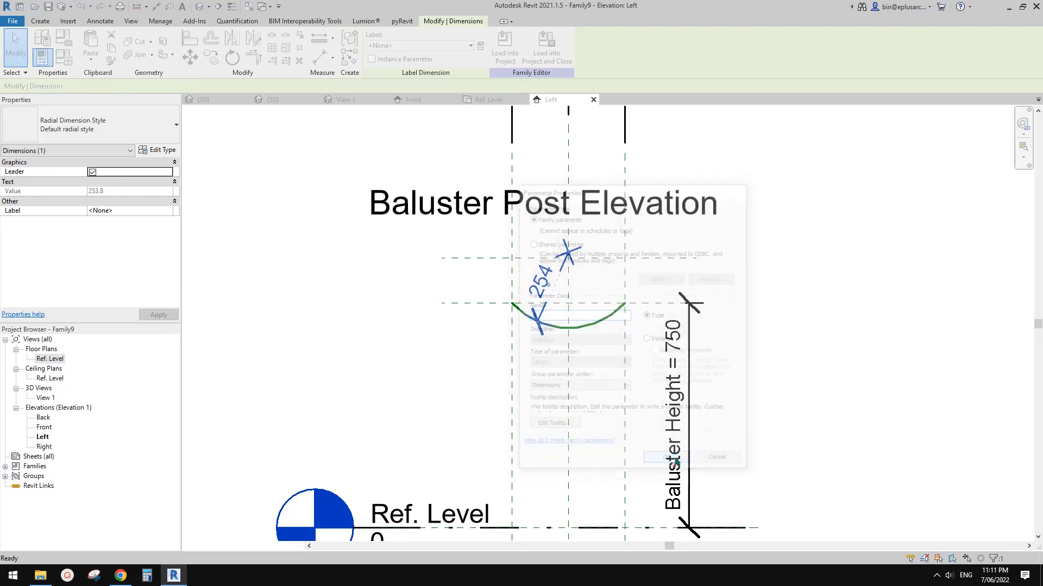
{"action": "scroll", "coordinate": [707, 357], "scroll_direction": "down", "scroll_amount": 1}
{"action": "middle_click_drag", "start_coordinate": [708, 357], "coordinate": [739, 324]}
{"action": "left_click", "coordinate": [605, 363]}
{"action": "mouse_move", "coordinate": [567, 349]}
{"action": "left_mouse_down"}
{"action": "mouse_move", "coordinate": [547, 352]}
{"action": "mouse_move", "coordinate": [583, 356]}
{"action": "left_mouse_up"}
{"action": "mouse_move", "coordinate": [690, 277]}
{"action": "left_mouse_down"}
{"action": "mouse_move", "coordinate": [690, 296]}
{"action": "mouse_move", "coordinate": [689, 277]}
{"action": "left_mouse_up"}
Set the arc's radius parameter R to 600 mm
{"action": "left_click", "coordinate": [600, 258]}
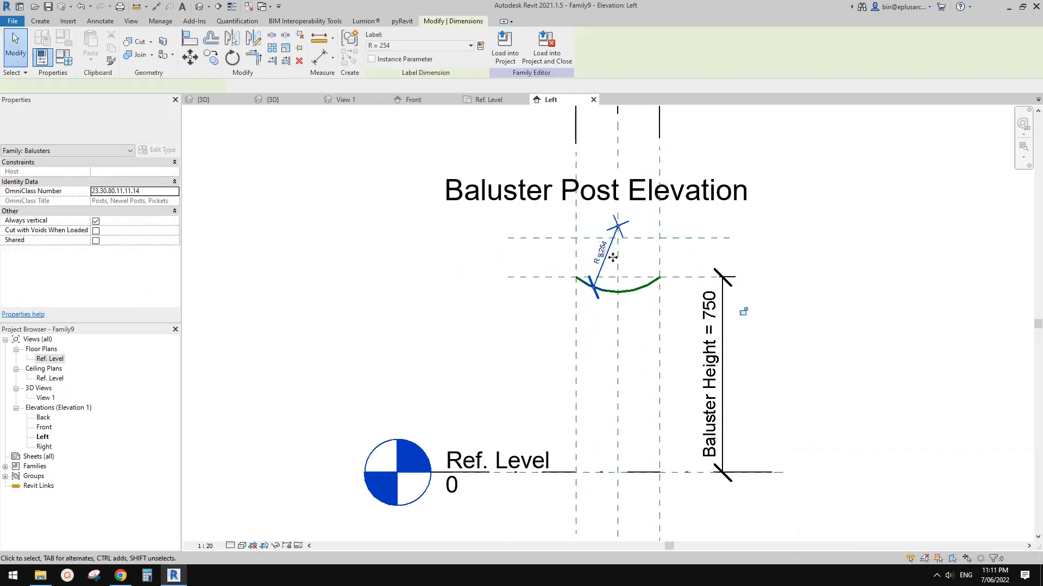
{"action": "left_click", "coordinate": [601, 247]}
{"action": "type", "text": "600"}
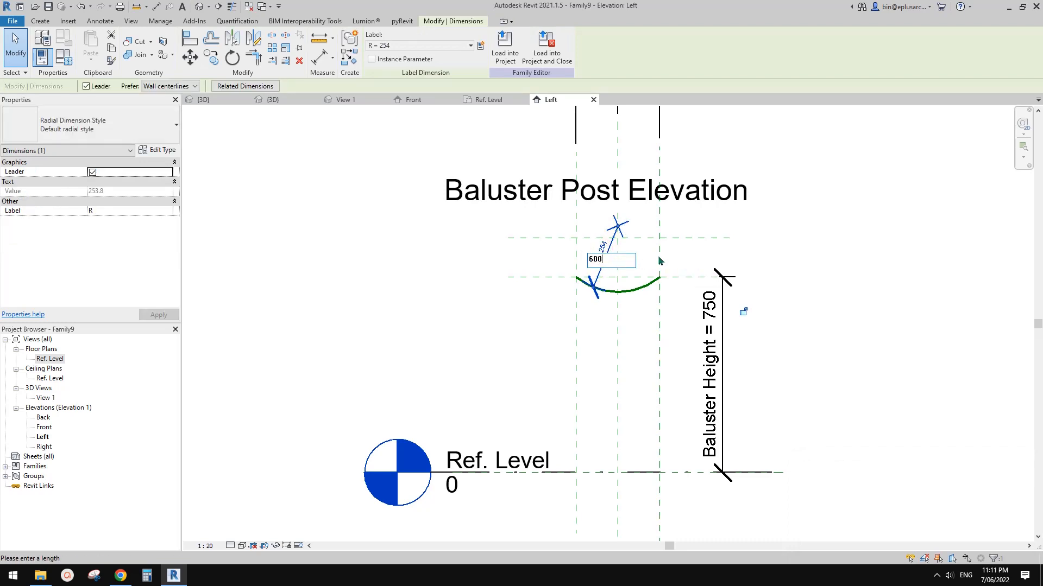
{"action": "key", "text": "Return"}
{"action": "key", "text": "Escape"}
Start a solid sweep, pick the reference arc as its path and finish the path
{"action": "middle_click_drag", "start_coordinate": [638, 316], "coordinate": [577, 326]}
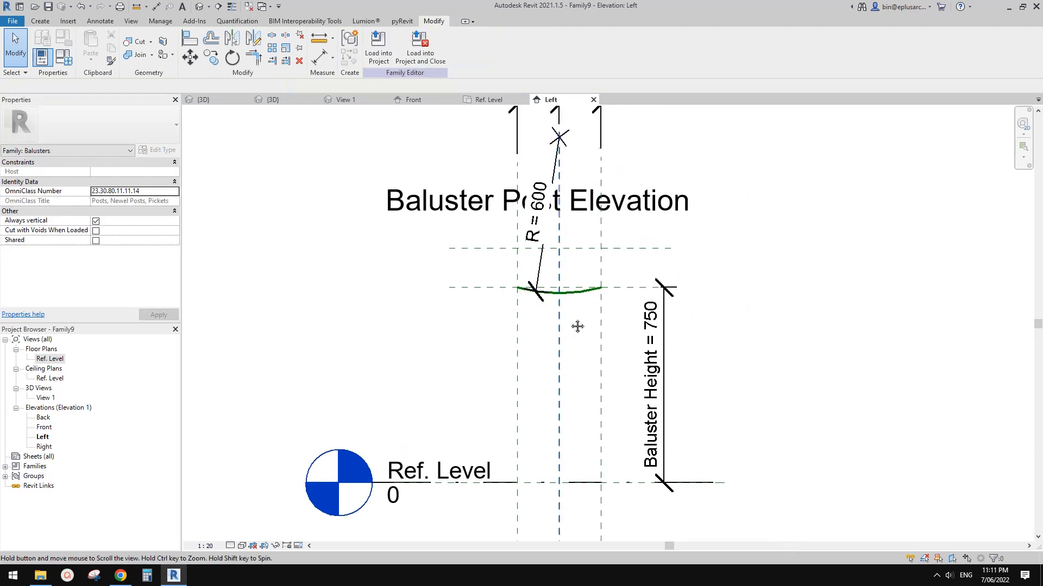
{"action": "scroll", "coordinate": [559, 298], "scroll_direction": "up", "scroll_amount": 1}
{"action": "left_click", "coordinate": [40, 21]}
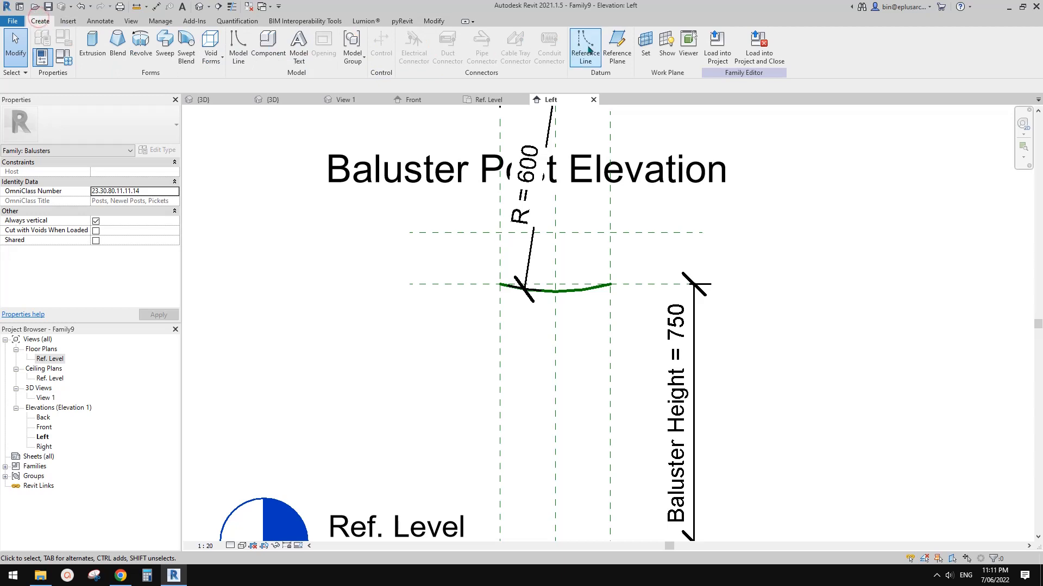
{"action": "left_click", "coordinate": [208, 59]}
{"action": "left_click", "coordinate": [166, 46]}
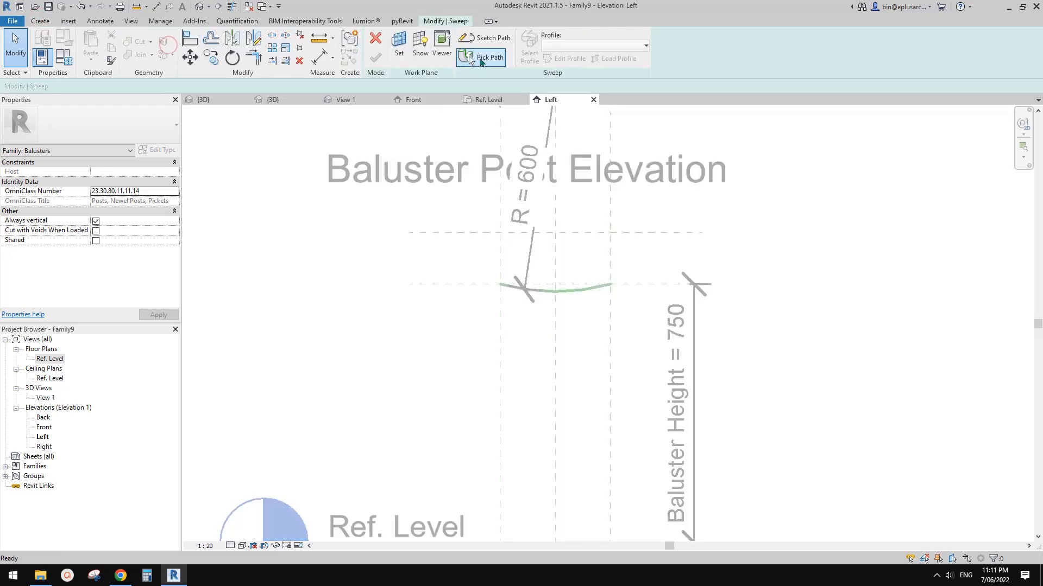
{"action": "left_click", "coordinate": [479, 58]}
{"action": "left_click", "coordinate": [583, 290]}
{"action": "left_click", "coordinate": [375, 58]}
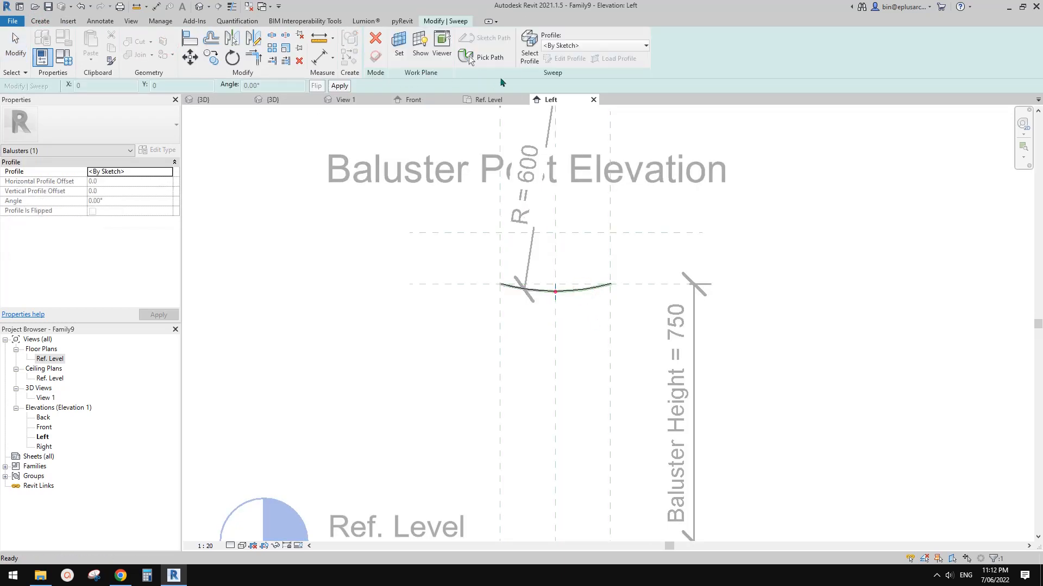
Sketch a circular sweep profile of 20 mm radius centred on the path in the Back elevation, and finish the sweep
{"action": "left_click", "coordinate": [565, 58]}
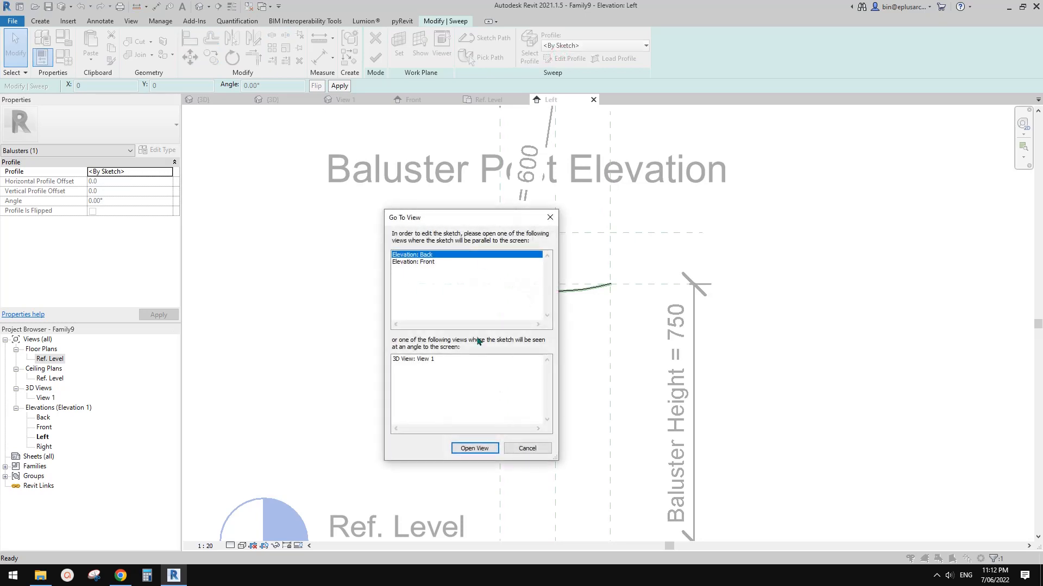
{"action": "left_click", "coordinate": [474, 448]}
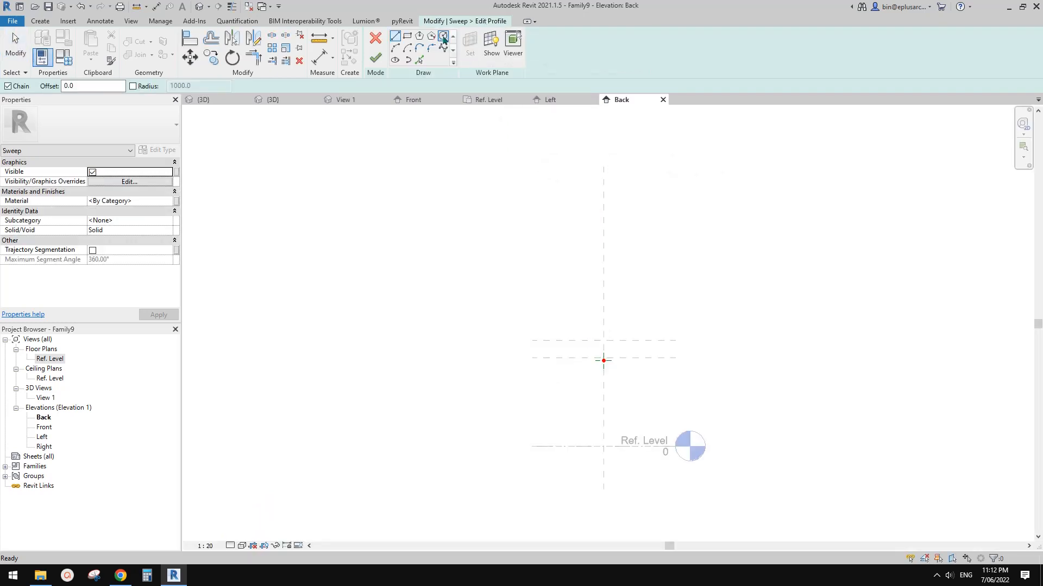
{"action": "scroll", "coordinate": [603, 358], "scroll_direction": "up", "scroll_amount": 1}
{"action": "left_click", "coordinate": [603, 361]}
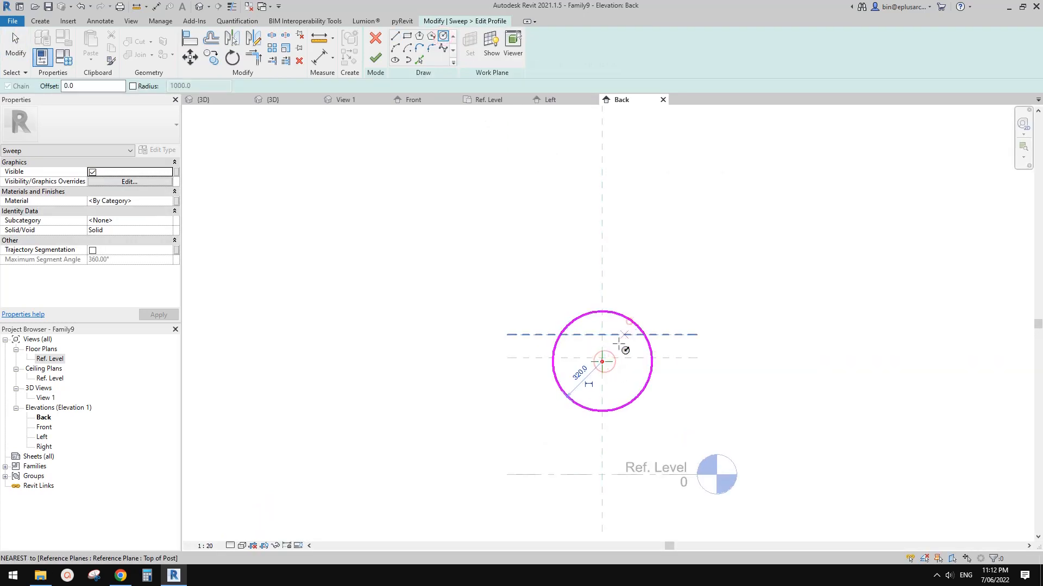
{"action": "scroll", "coordinate": [699, 363], "scroll_direction": "up", "scroll_amount": 1}
{"action": "type", "text": "20"}
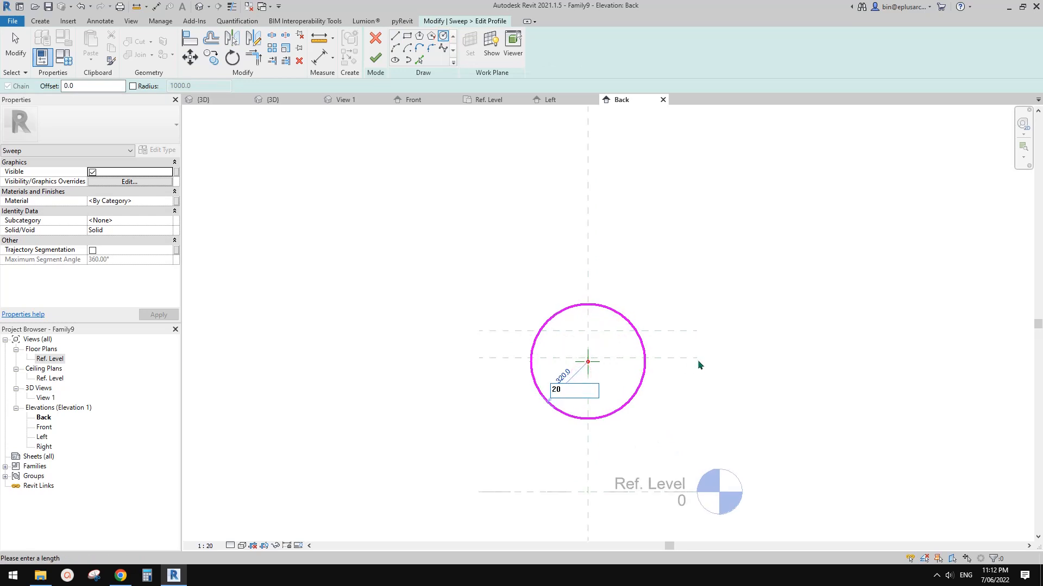
{"action": "key", "text": "Return"}
{"action": "scroll", "coordinate": [594, 353], "scroll_direction": "up", "scroll_amount": 2}
{"action": "left_click", "coordinate": [376, 59]}
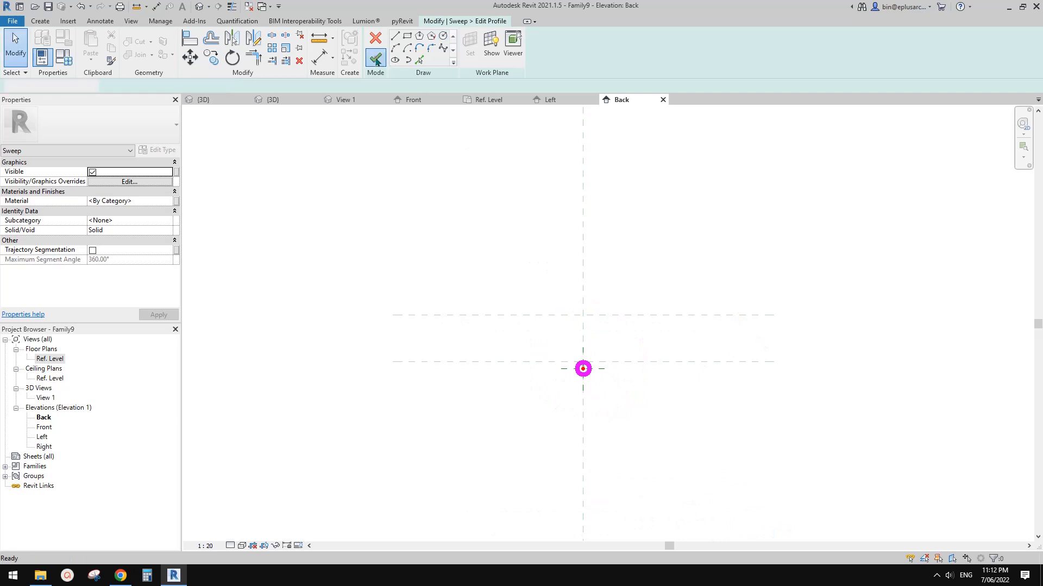
{"action": "left_click", "coordinate": [376, 57]}
{"action": "key", "text": "Escape"}
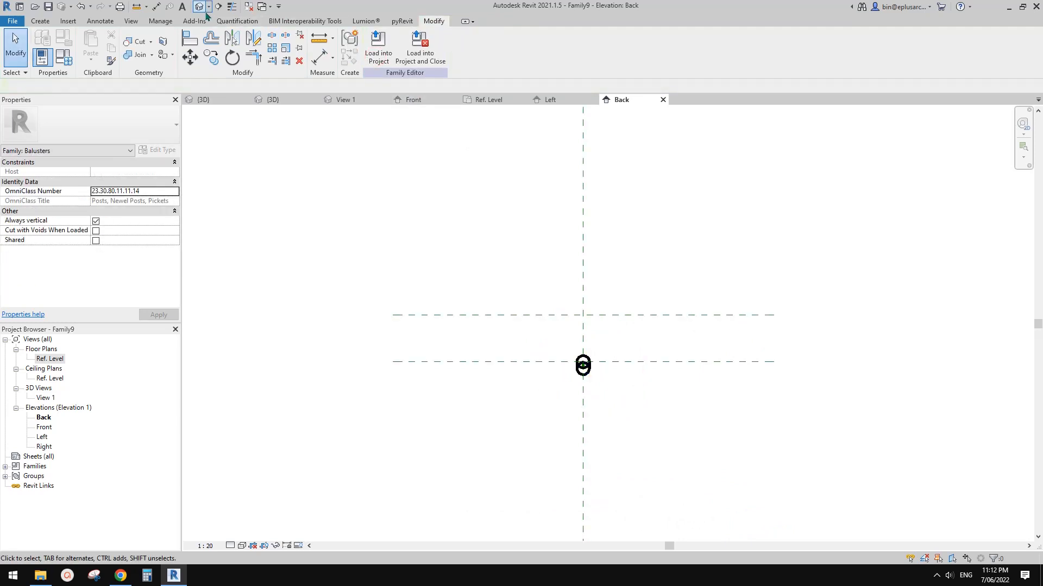
Open the default 3D view, set its scale to 1:10 and inspect the swept rope from the side
{"action": "left_click", "coordinate": [199, 7]}
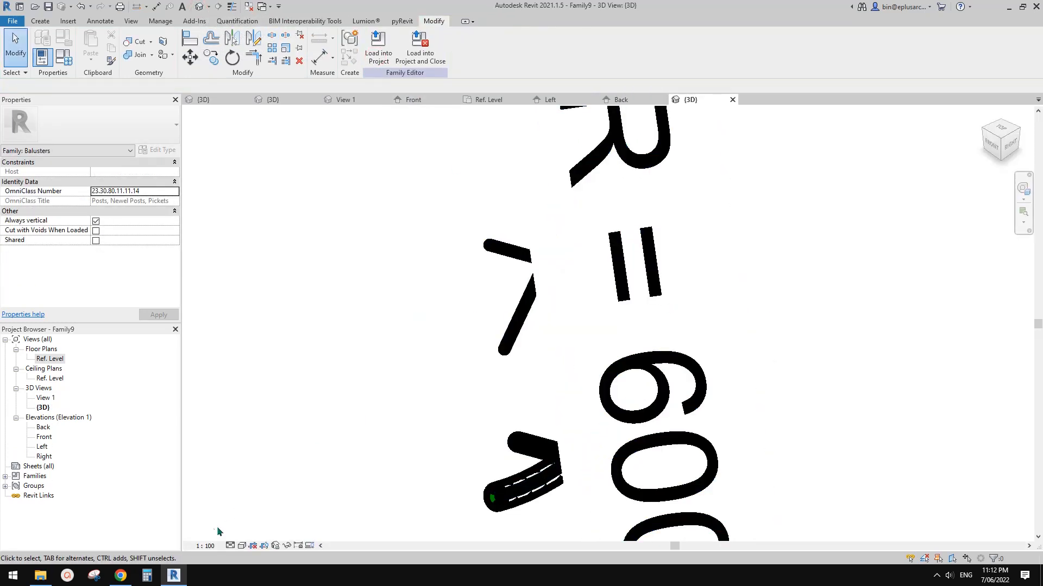
{"action": "left_click", "coordinate": [206, 546]}
{"action": "left_click", "coordinate": [210, 426]}
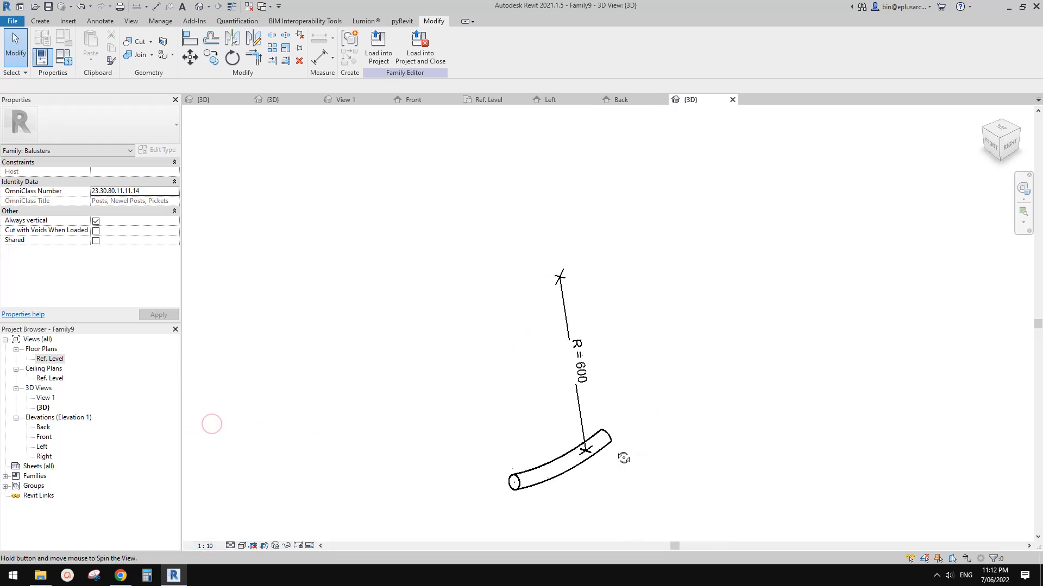
{"action": "middle_click_drag", "start_coordinate": [212, 424], "coordinate": [588, 405], "text": "shift"}
{"action": "scroll", "coordinate": [573, 388], "scroll_direction": "up", "scroll_amount": 1}
{"action": "left_click", "coordinate": [568, 392]}
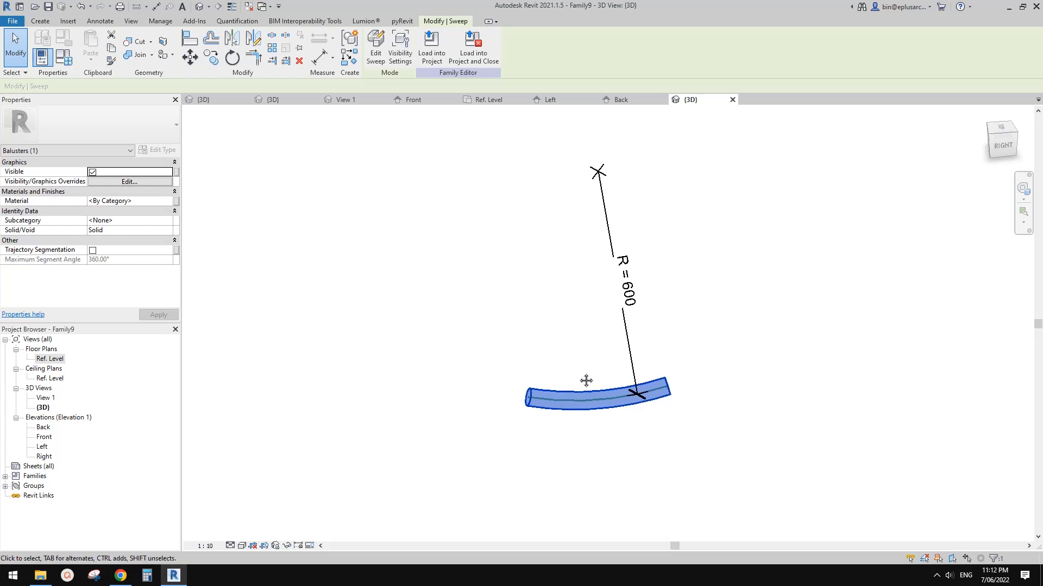
{"action": "left_click", "coordinate": [586, 377]}
Load the rope baluster family into Project2 and bring the empty area beside the floor slab into view
{"action": "left_click", "coordinate": [378, 46]}
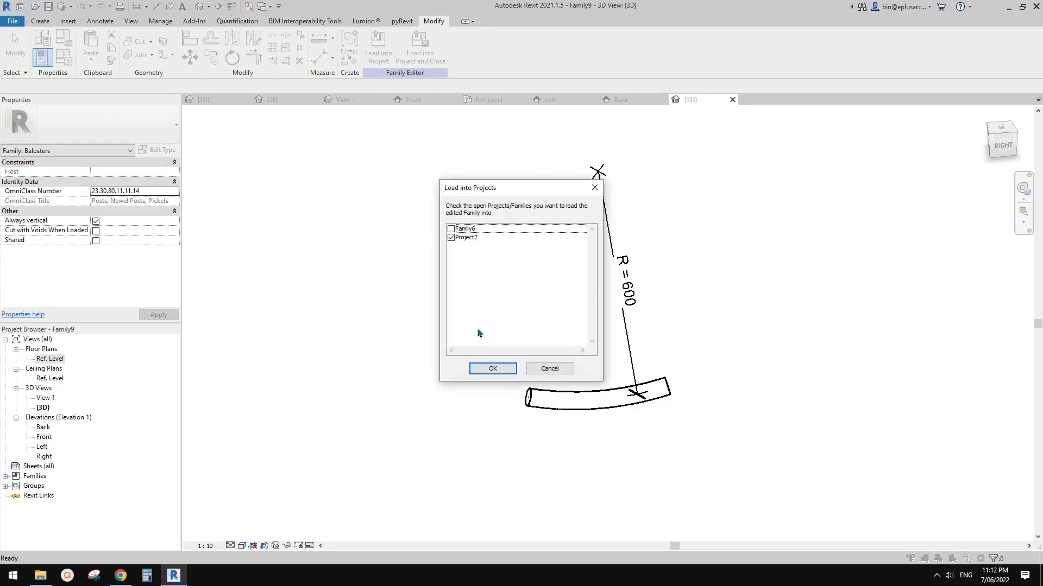
{"action": "left_click", "coordinate": [493, 365]}
{"action": "middle_click_drag", "start_coordinate": [596, 402], "coordinate": [630, 317]}
{"action": "middle_click_drag", "start_coordinate": [542, 306], "coordinate": [540, 327]}
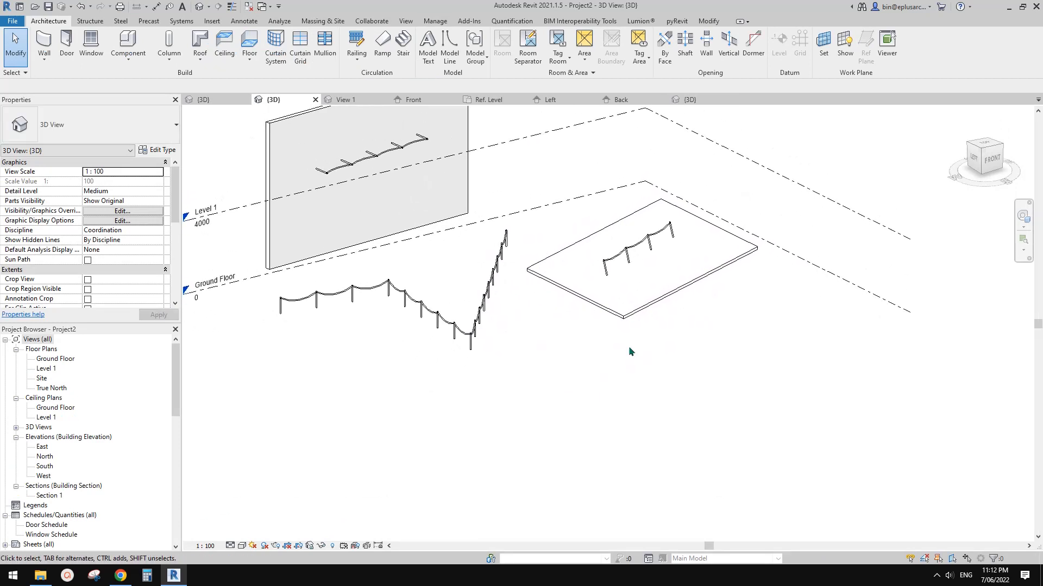
{"action": "middle_click_drag", "start_coordinate": [630, 354], "coordinate": [562, 365]}
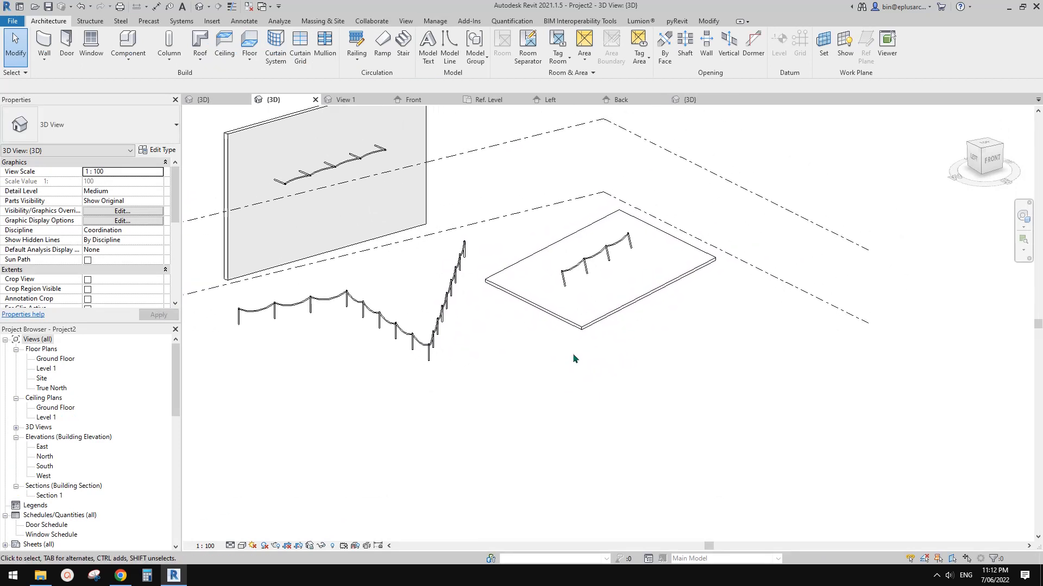
Create a railing of type 1100mm along a straight 12000 mm path in front of the floor slab
{"action": "left_click", "coordinate": [355, 42]}
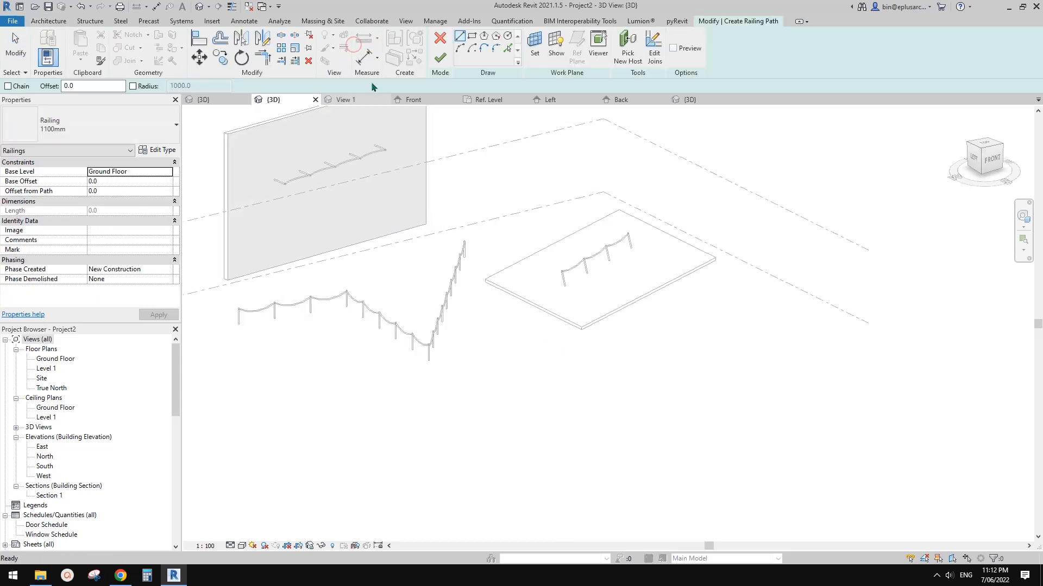
{"action": "left_click", "coordinate": [711, 353]}
{"action": "left_click", "coordinate": [561, 414]}
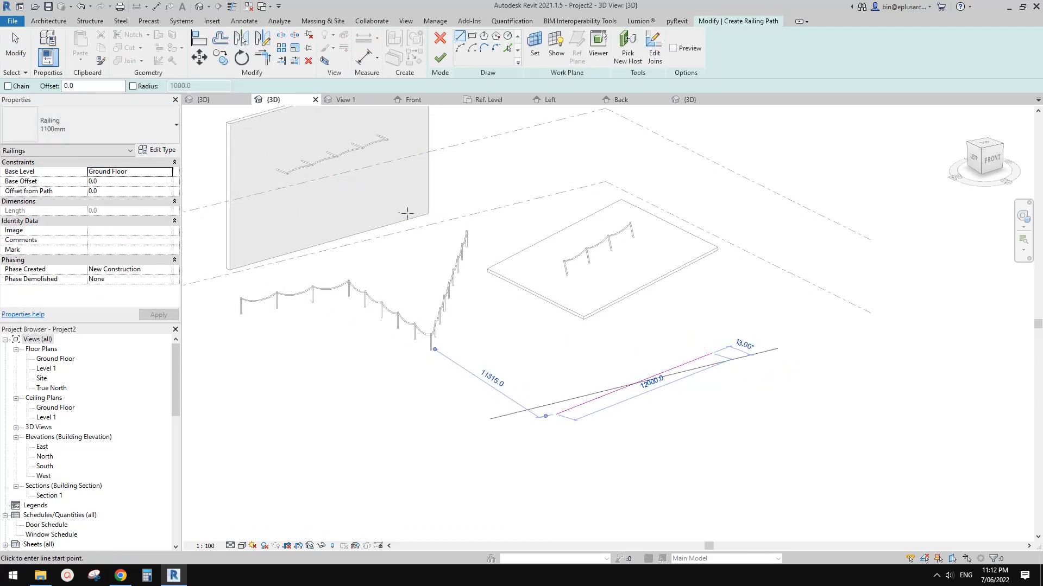
{"action": "key", "text": "Escape"}
{"action": "left_click", "coordinate": [95, 129]}
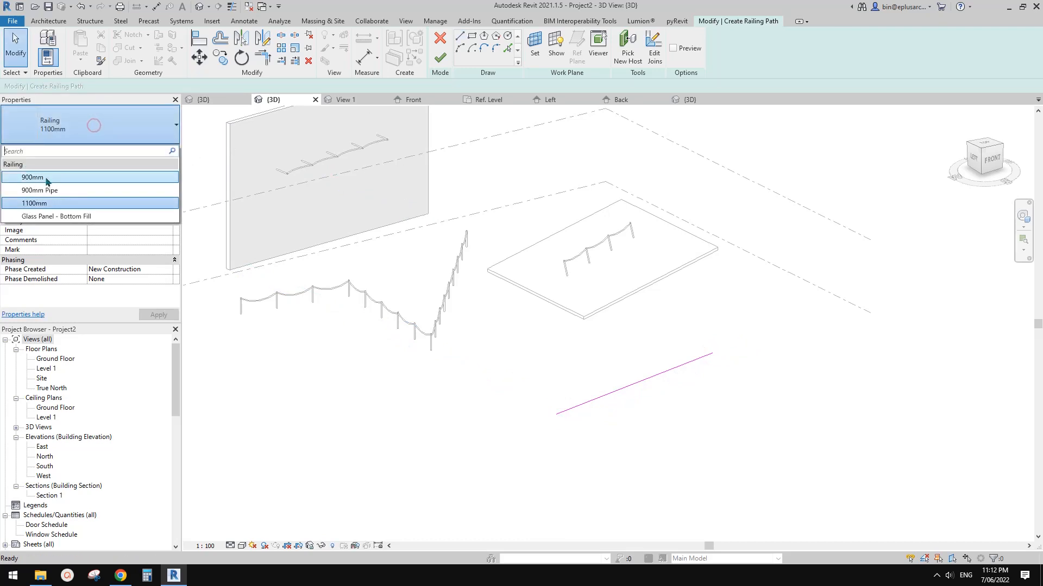
{"action": "left_click", "coordinate": [49, 203]}
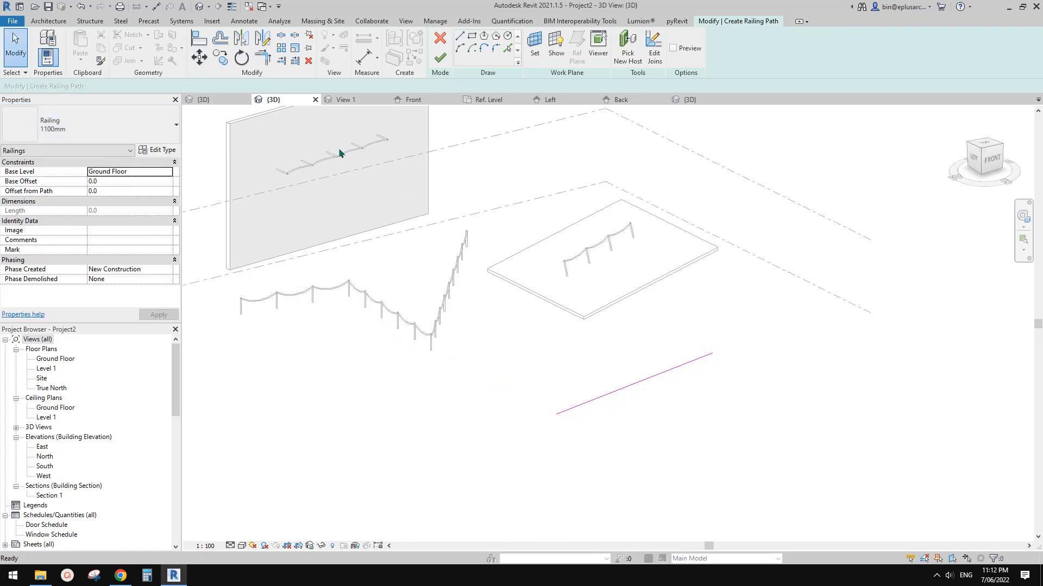
{"action": "left_click", "coordinate": [437, 62]}
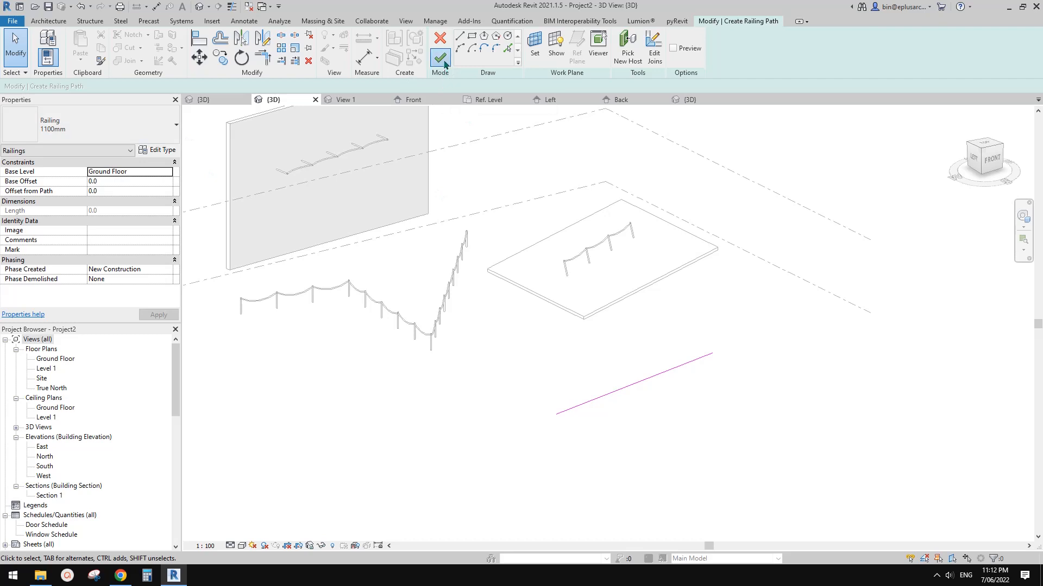
Duplicate the new railing's type under the name NEW
{"action": "scroll", "coordinate": [646, 408], "scroll_direction": "up", "scroll_amount": 5}
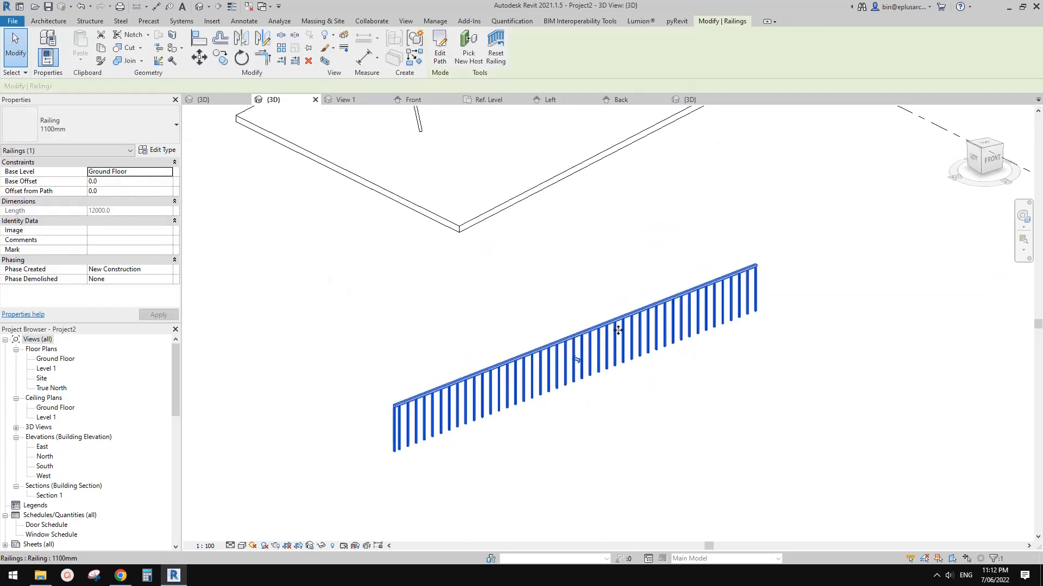
{"action": "left_click", "coordinate": [157, 150]}
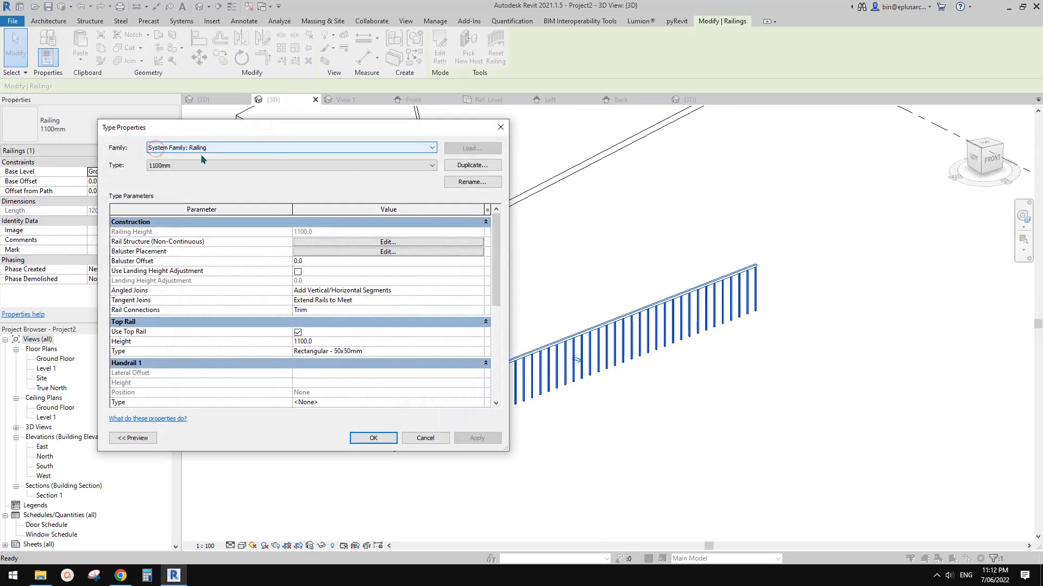
{"action": "left_click", "coordinate": [472, 165]}
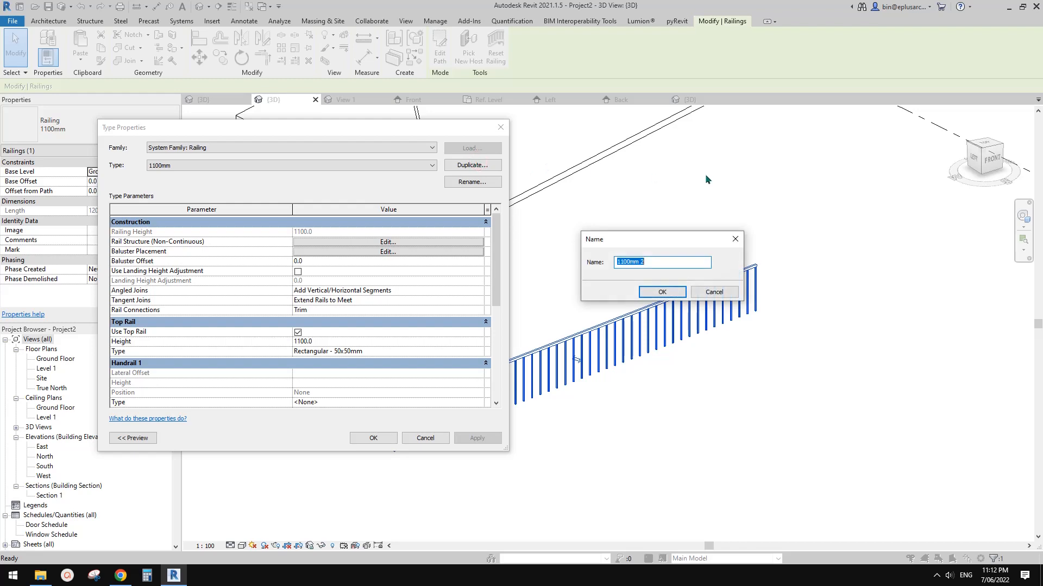
{"action": "type", "text": "NEW"}
{"action": "left_click", "coordinate": [667, 291]}
{"action": "left_click_drag", "start_coordinate": [371, 135], "coordinate": [341, 65]}
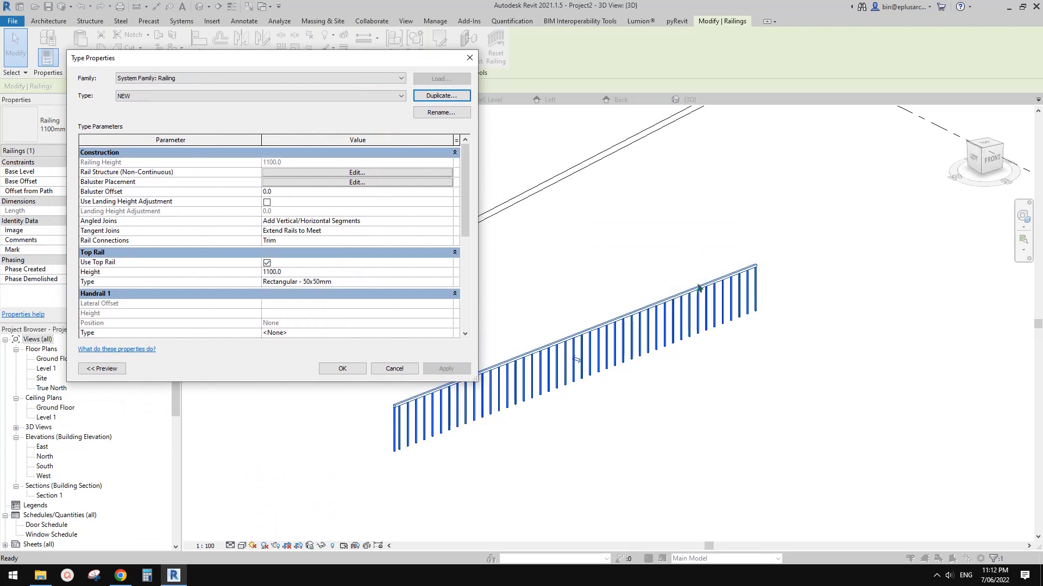
Toggle the NEW type's top rail off and back on, and review its baluster placement settings
{"action": "left_click", "coordinate": [267, 263]}
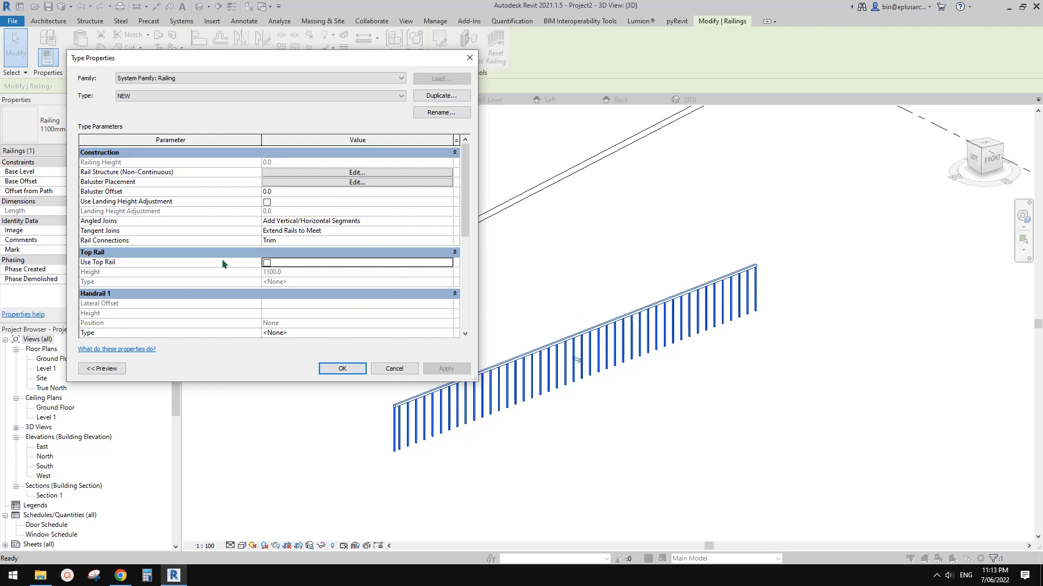
{"action": "left_click", "coordinate": [266, 263]}
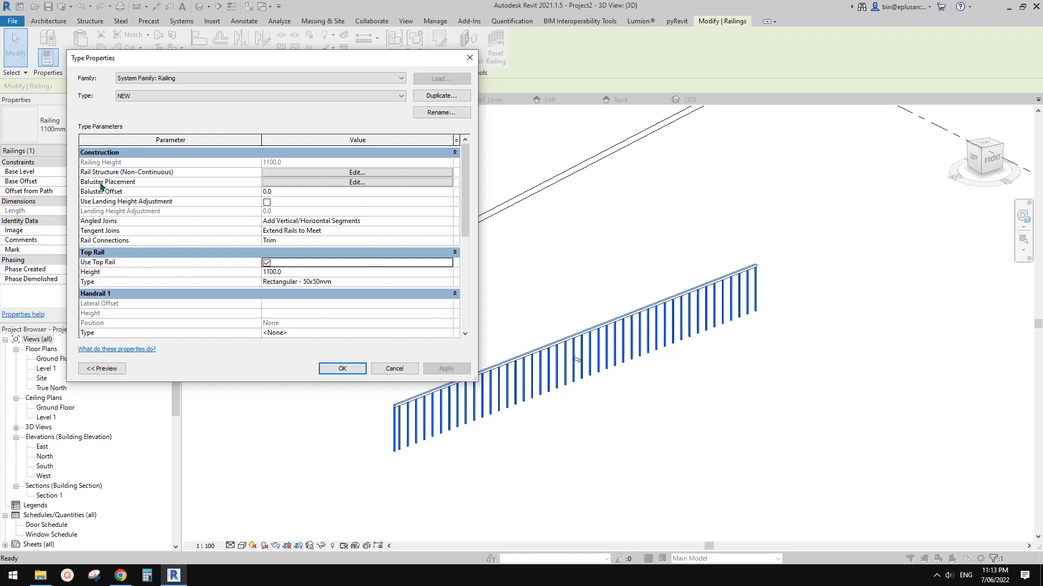
{"action": "left_click", "coordinate": [299, 183]}
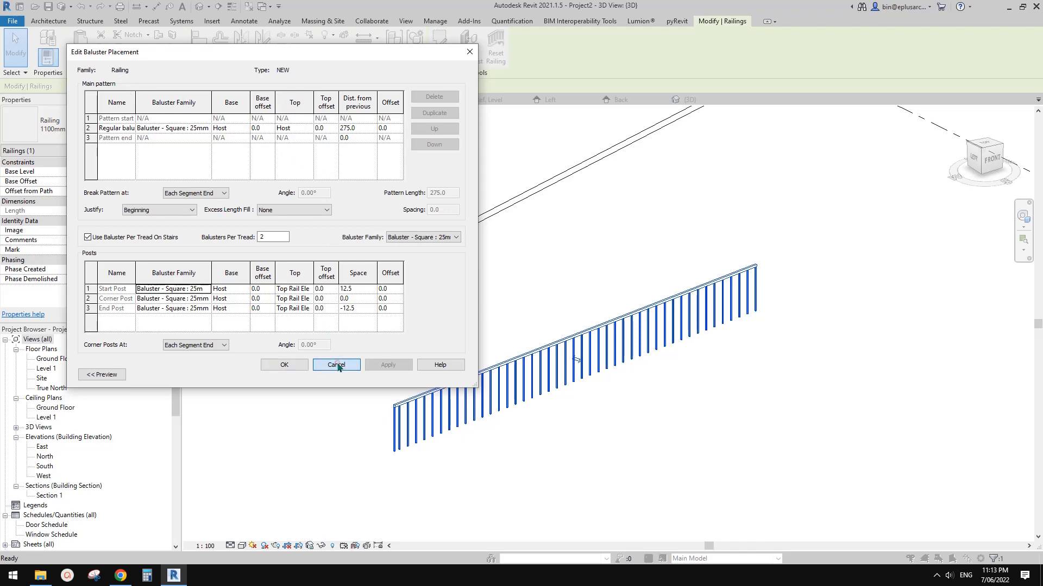
{"action": "left_click", "coordinate": [288, 365]}
Turn off the top rail in the NEW railing type and open its baluster placement settings
{"action": "left_click", "coordinate": [267, 263]}
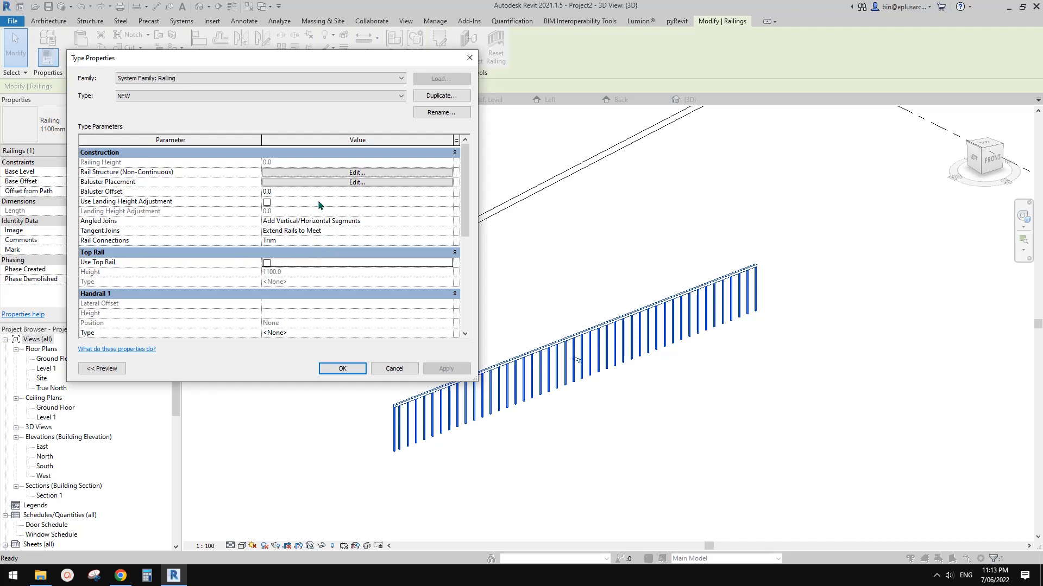
{"action": "left_click", "coordinate": [335, 182]}
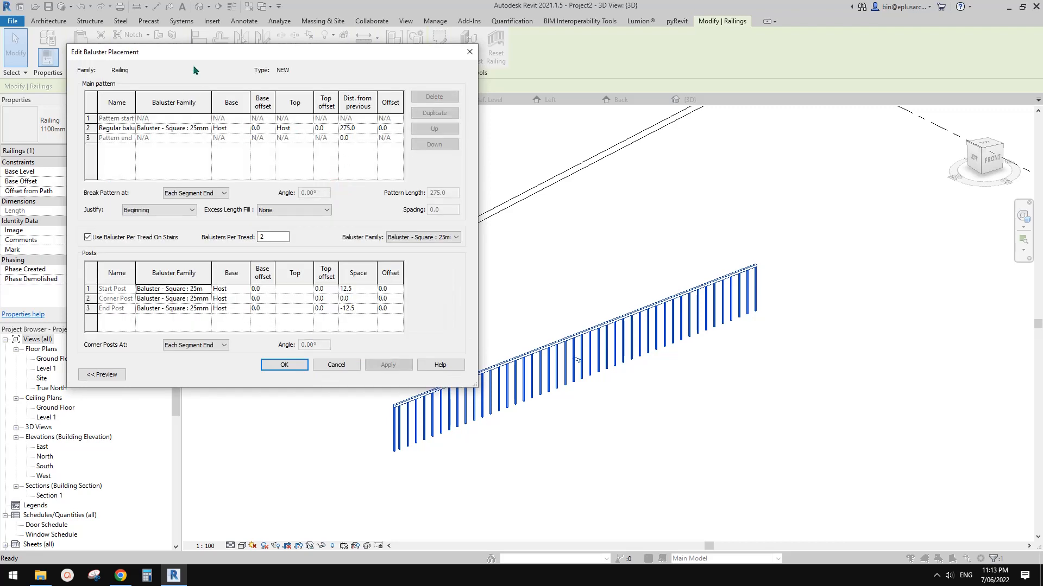
{"action": "left_click_drag", "start_coordinate": [212, 52], "coordinate": [223, 53]}
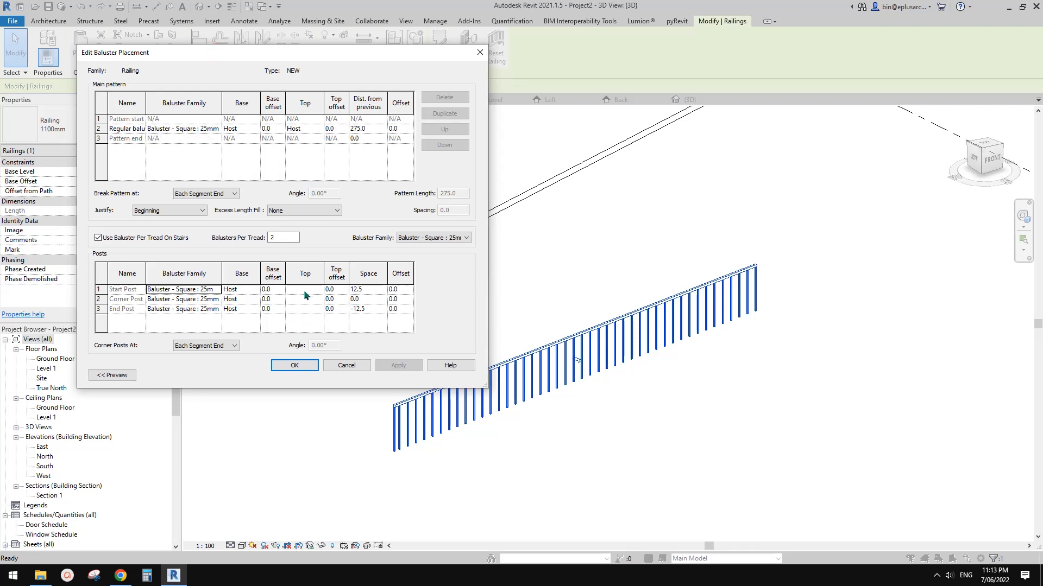
Set the start, corner and end posts to None and turn off the use of balusters per tread on stairs
{"action": "left_click", "coordinate": [217, 290]}
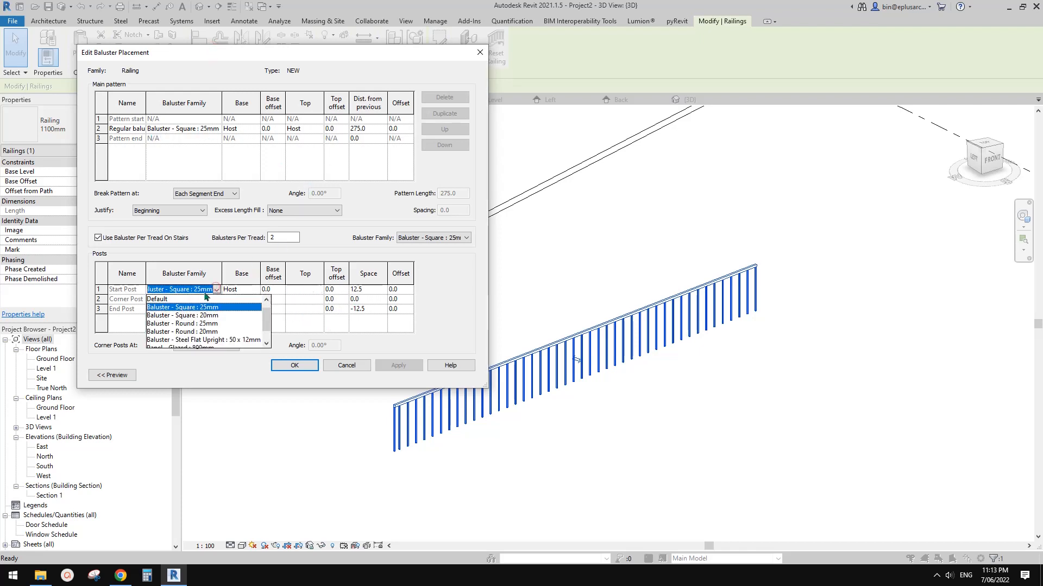
{"action": "left_click", "coordinate": [158, 298]}
{"action": "left_click", "coordinate": [216, 299]}
{"action": "left_click", "coordinate": [165, 308]}
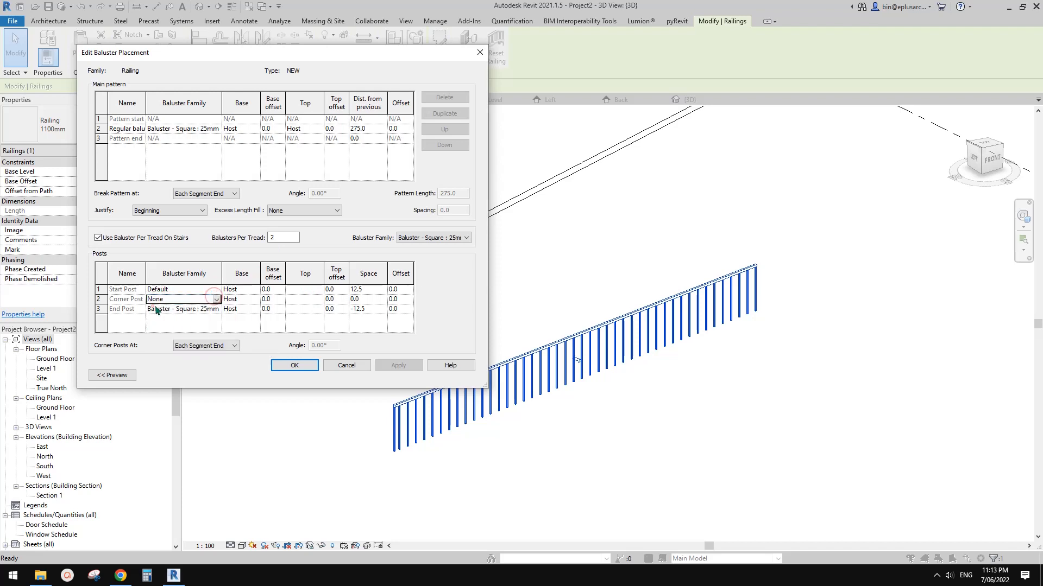
{"action": "left_click", "coordinate": [217, 289]}
{"action": "left_click", "coordinate": [156, 298]}
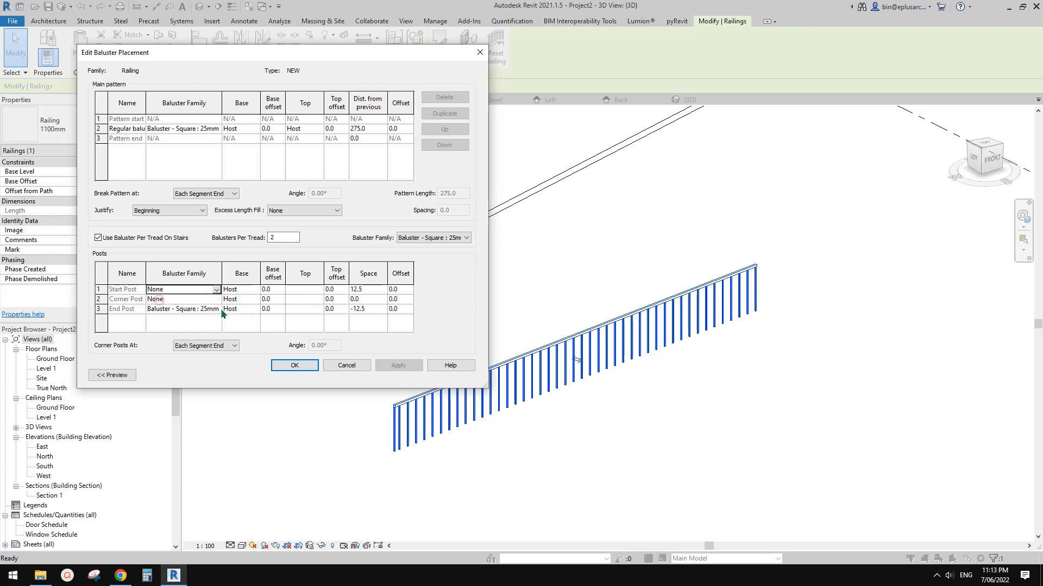
{"action": "left_click", "coordinate": [216, 309]}
{"action": "left_click", "coordinate": [158, 318]}
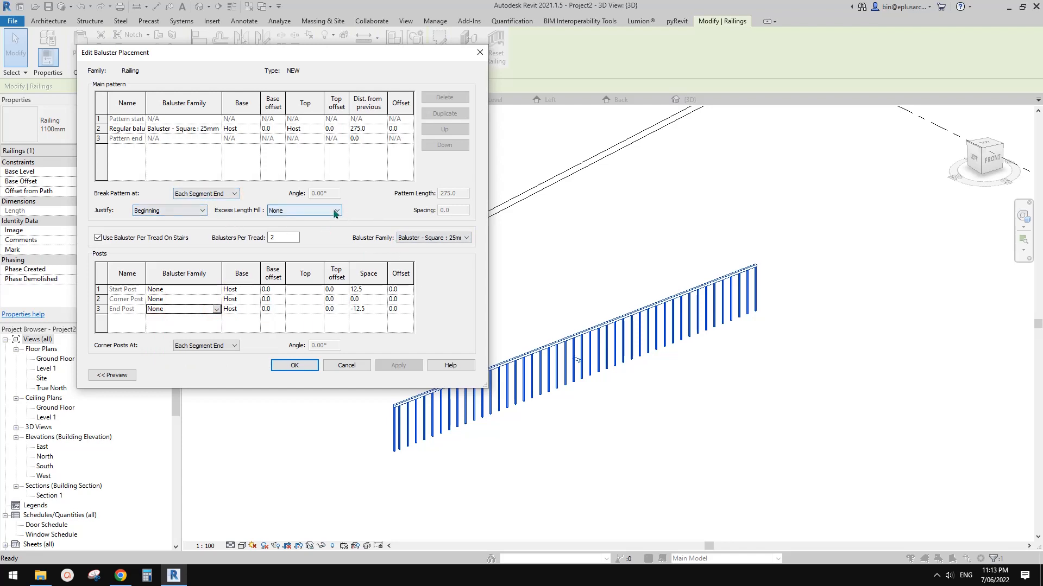
{"action": "left_click", "coordinate": [98, 238]}
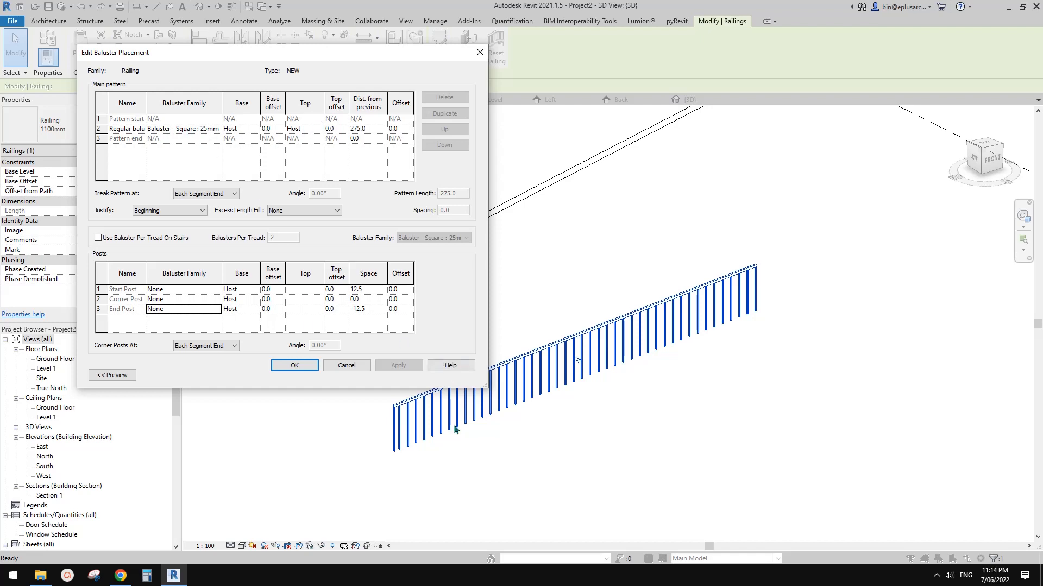
Set the regular baluster's top offset to 900 and confirm the NEW railing type's placement settings
{"action": "left_click", "coordinate": [216, 130]}
{"action": "scroll", "coordinate": [239, 164], "scroll_direction": "down", "scroll_amount": 2}
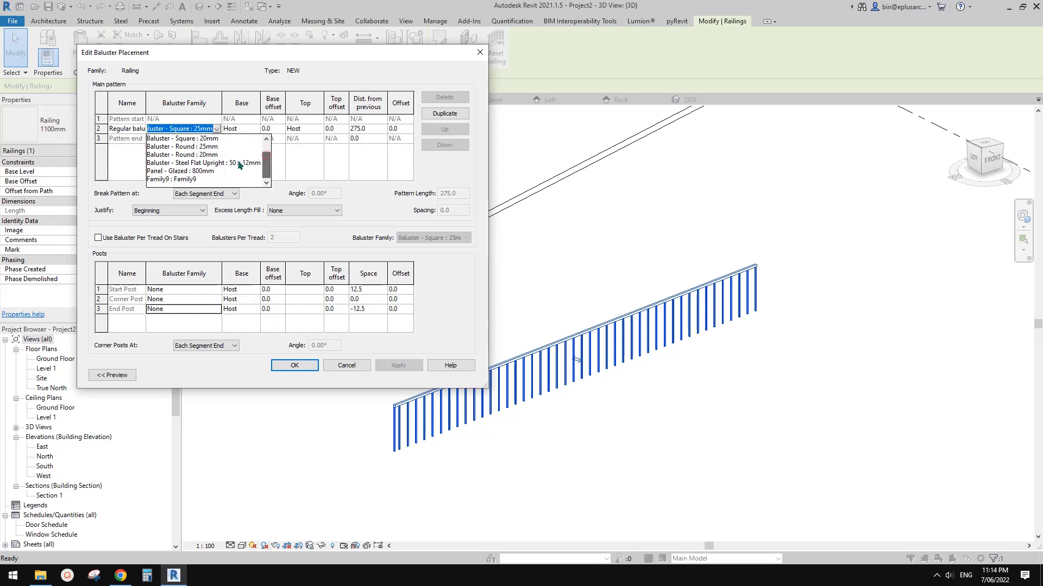
{"action": "scroll", "coordinate": [268, 156], "scroll_direction": "up", "scroll_amount": 1}
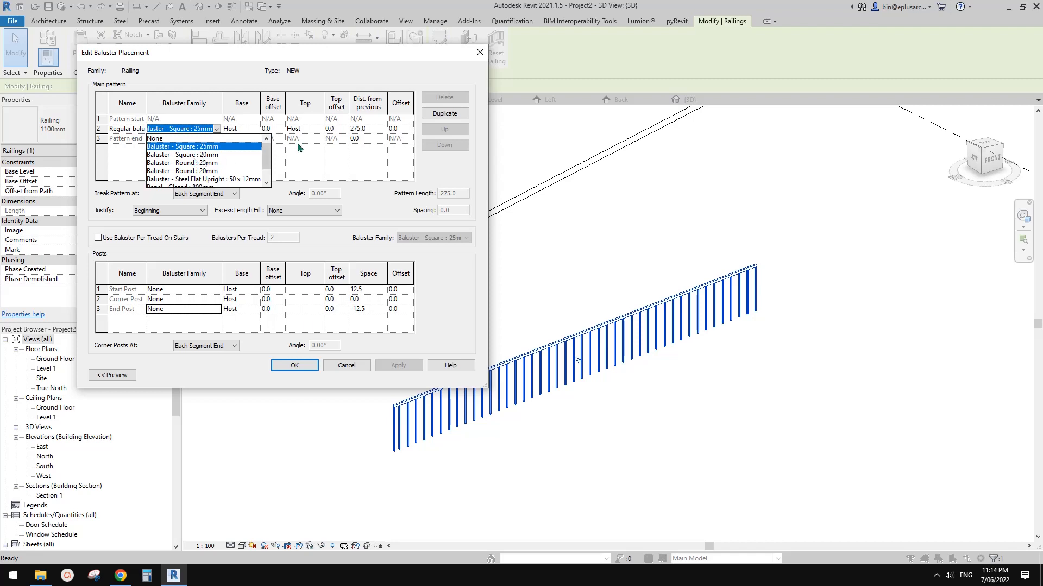
{"action": "left_click", "coordinate": [314, 134]}
{"action": "left_click", "coordinate": [330, 128]}
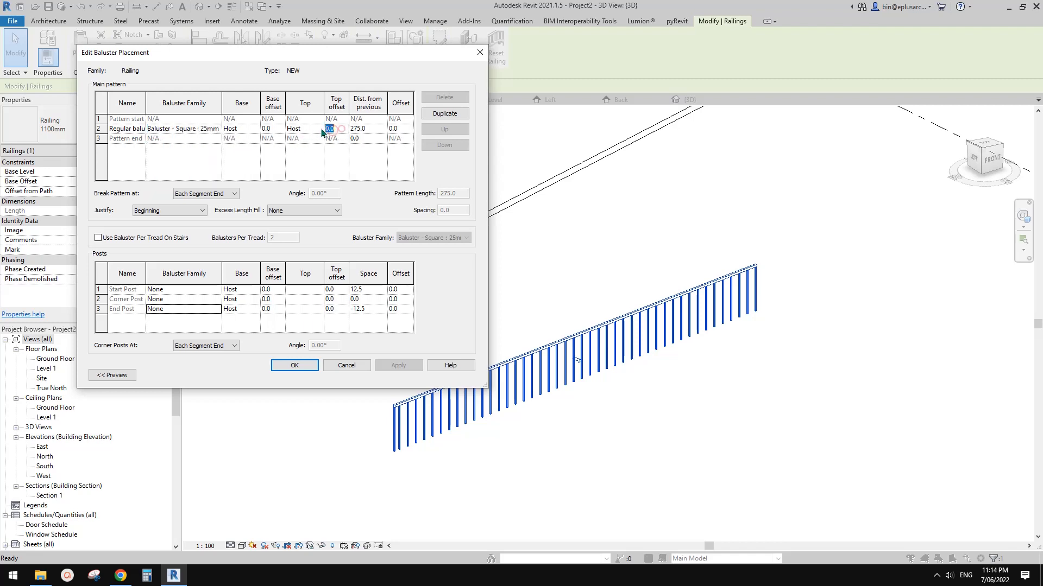
{"action": "key", "text": "Return"}
{"action": "left_click", "coordinate": [301, 363]}
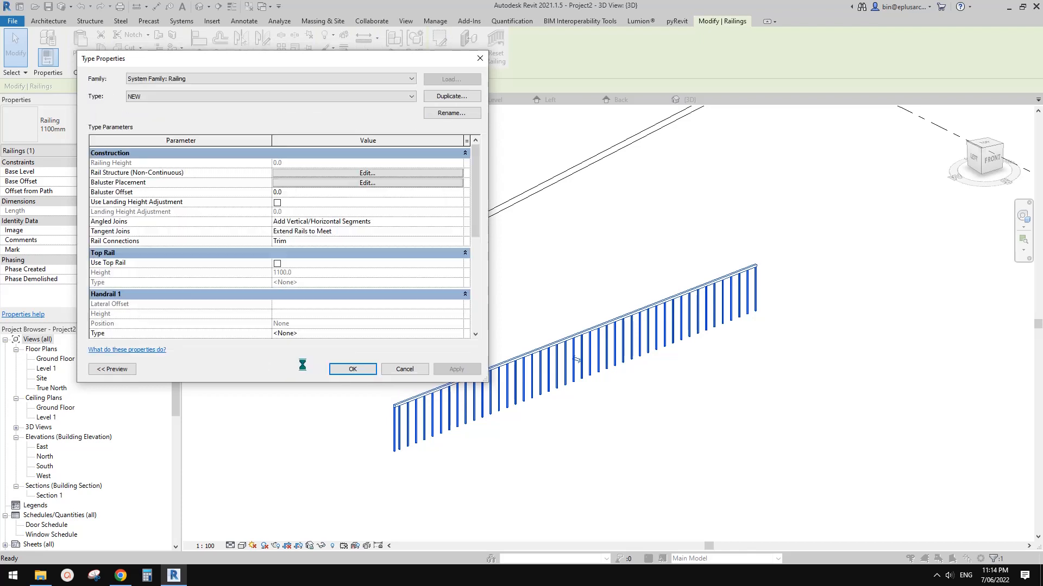
{"action": "left_click", "coordinate": [358, 367]}
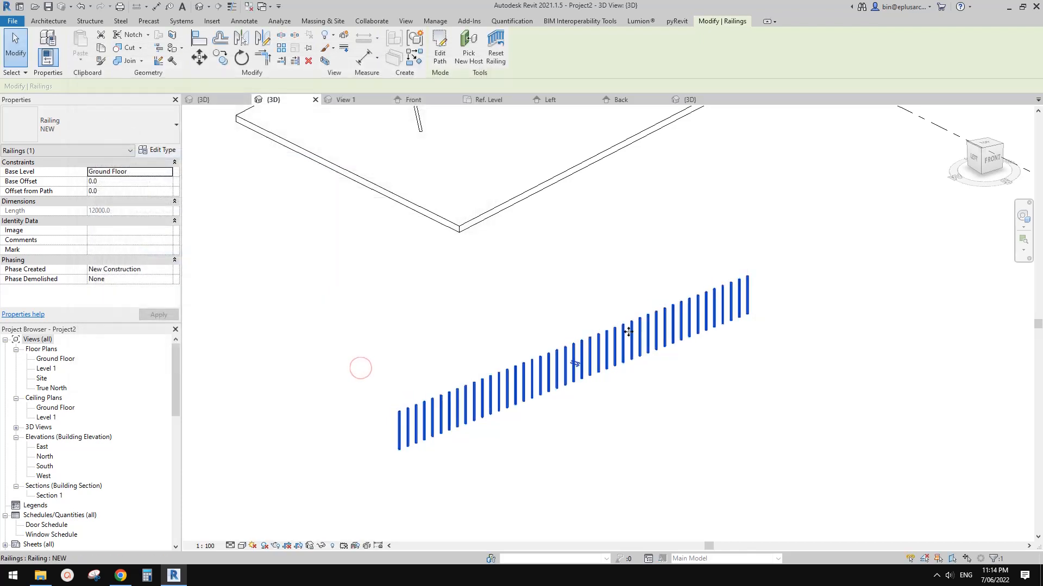
{"action": "scroll", "coordinate": [481, 380], "scroll_direction": "up", "scroll_amount": 2}
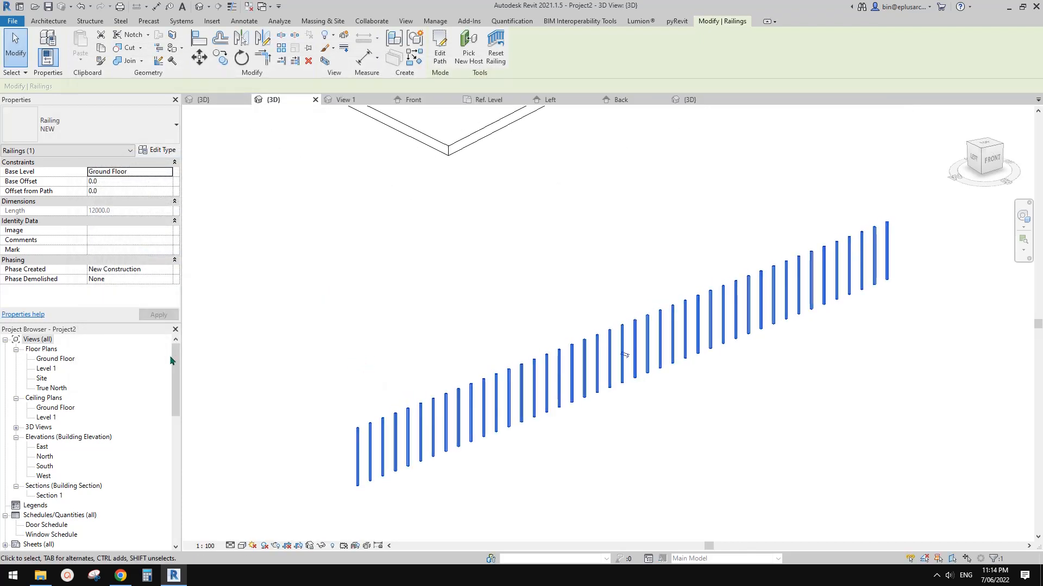
Expand the Railings category under Families in the project's browser tree to list its baluster families
{"action": "left_click_drag", "start_coordinate": [172, 361], "coordinate": [171, 367]}
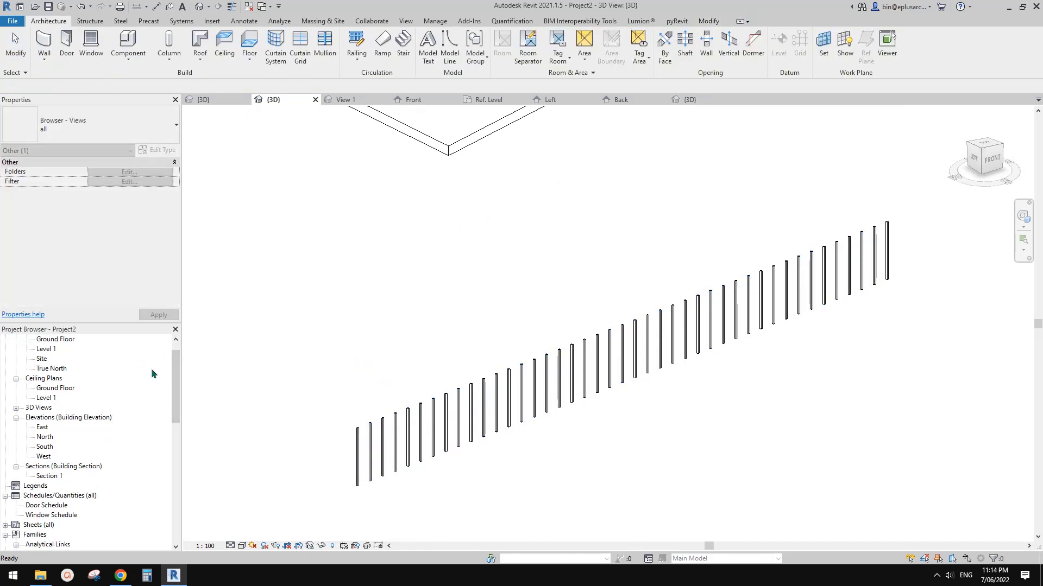
{"action": "scroll", "coordinate": [172, 376], "scroll_direction": "down", "scroll_amount": 6}
{"action": "left_click", "coordinate": [34, 369]}
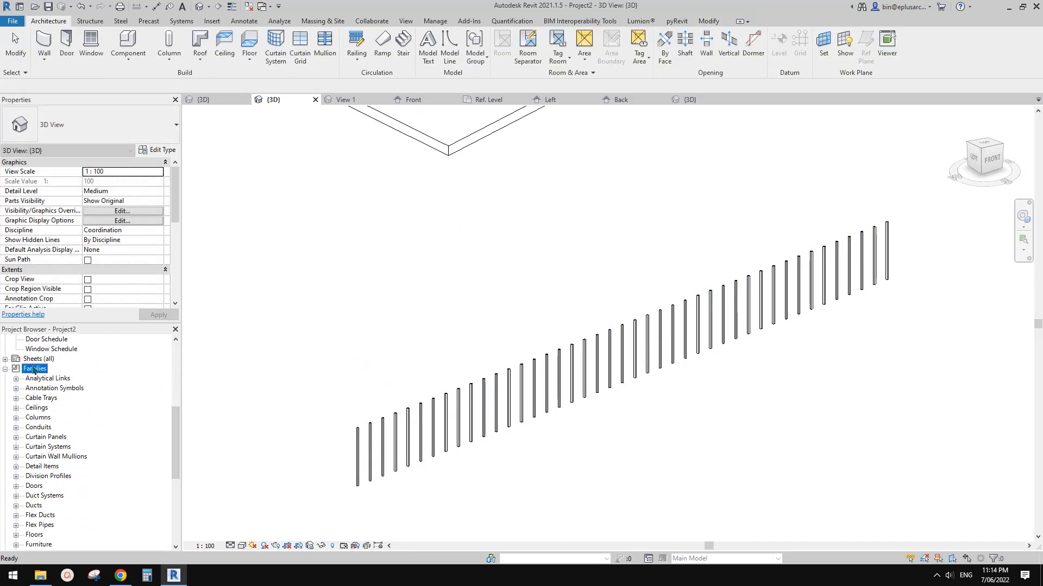
{"action": "scroll", "coordinate": [34, 370], "scroll_direction": "down", "scroll_amount": 1}
{"action": "scroll", "coordinate": [45, 476], "scroll_direction": "down", "scroll_amount": 2}
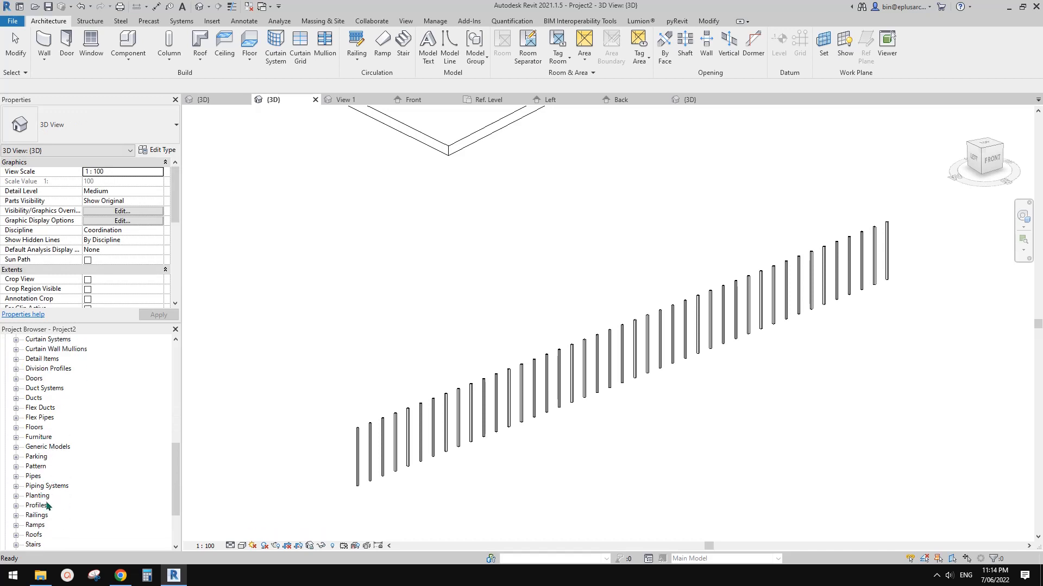
{"action": "scroll", "coordinate": [47, 507], "scroll_direction": "down", "scroll_amount": 1}
{"action": "left_click", "coordinate": [41, 507]}
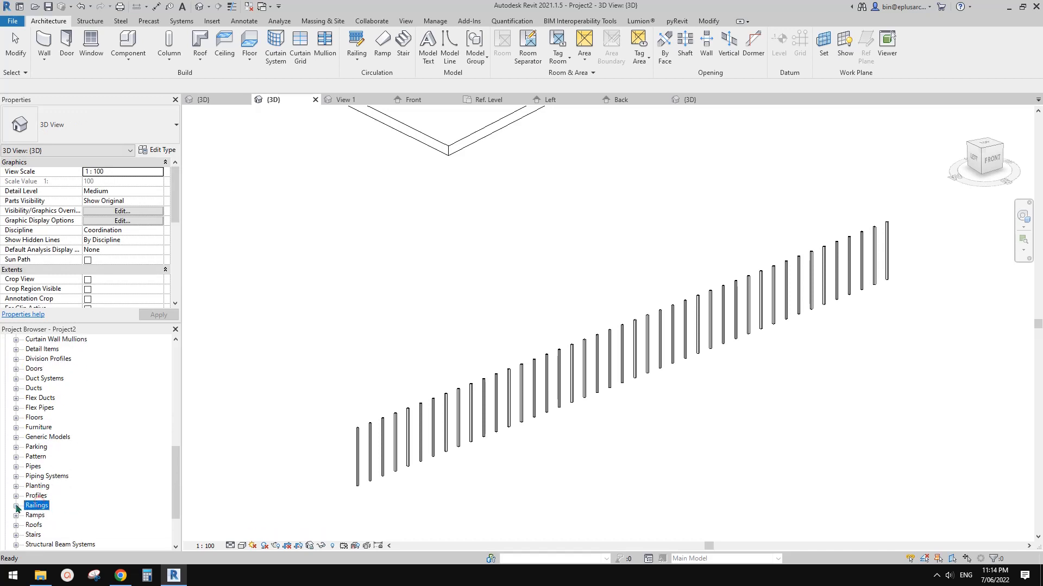
{"action": "scroll", "coordinate": [90, 478], "scroll_direction": "down", "scroll_amount": 2}
{"action": "left_click", "coordinate": [16, 458]}
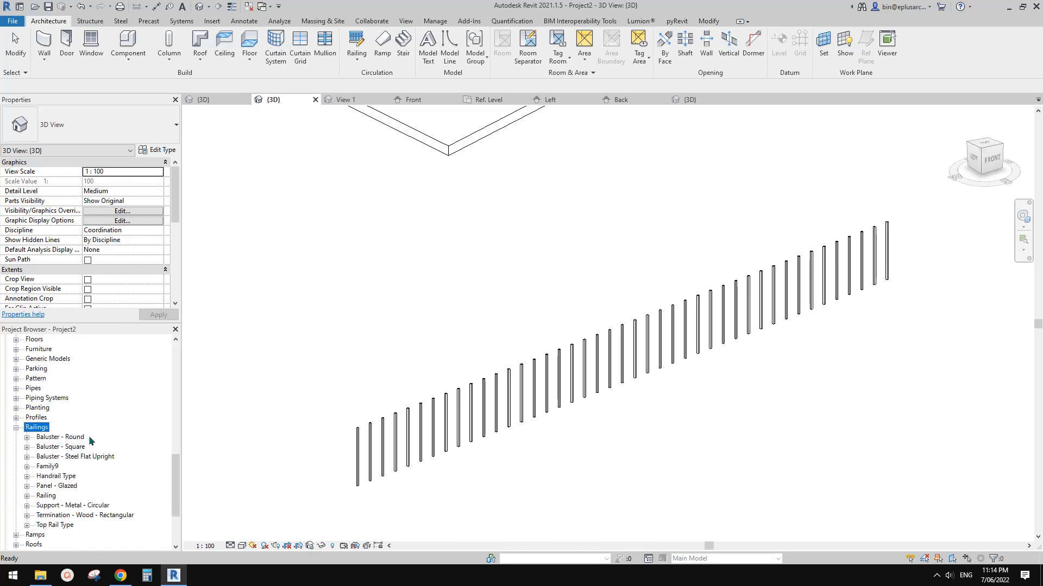
Duplicate the 25mm type of the Baluster - Round family under the name 50mm
{"action": "left_click", "coordinate": [60, 438]}
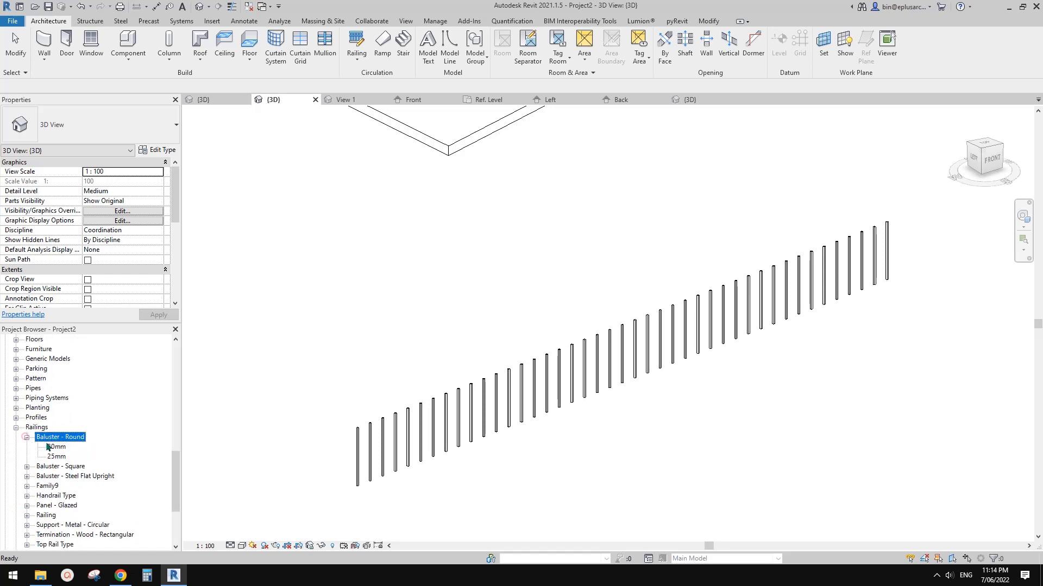
{"action": "left_click", "coordinate": [26, 439]}
{"action": "right_click", "coordinate": [57, 448]}
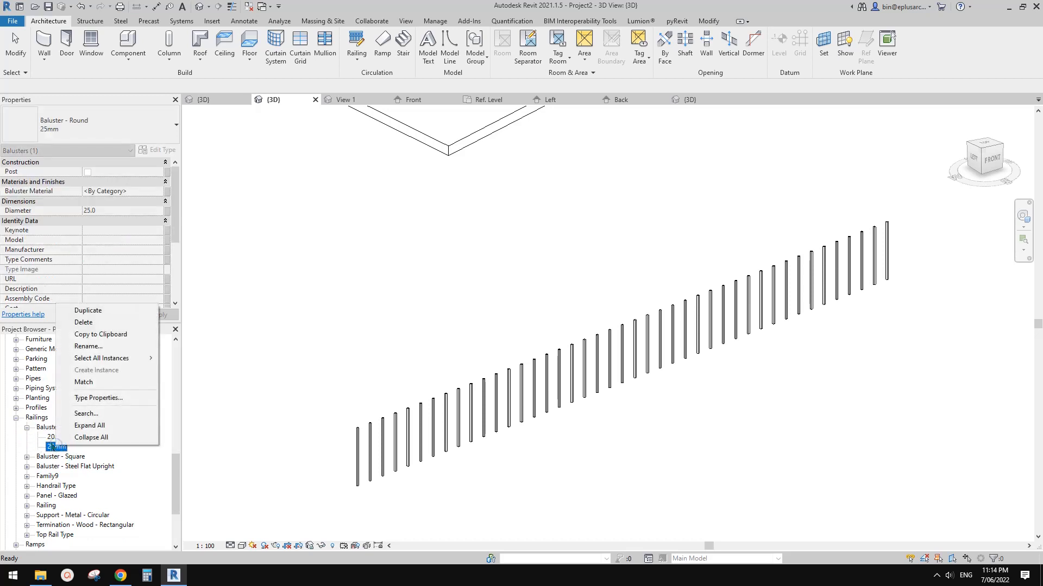
{"action": "left_click", "coordinate": [88, 310]}
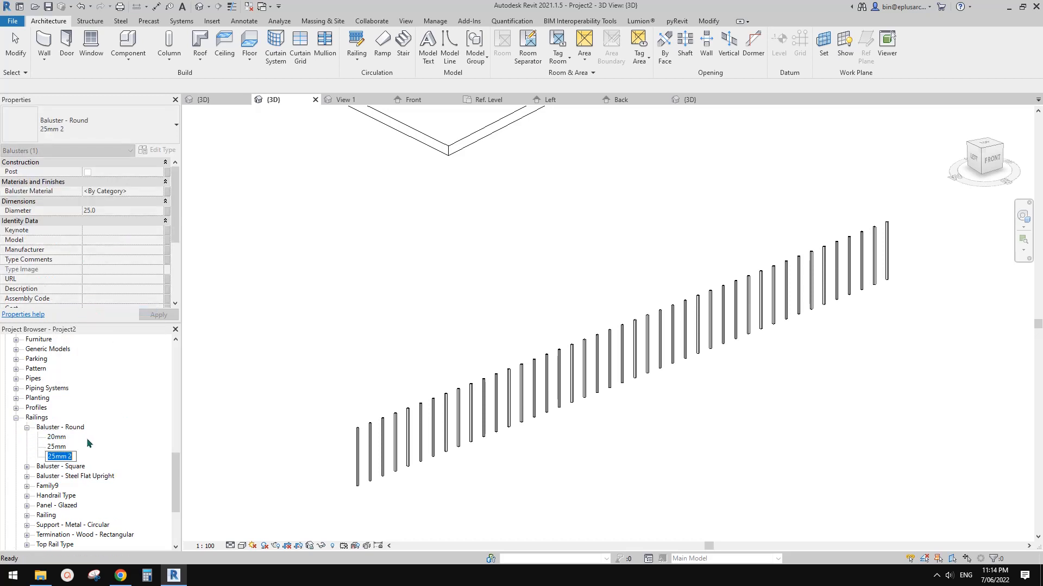
{"action": "type", "text": "50mm"}
{"action": "left_click", "coordinate": [64, 444]}
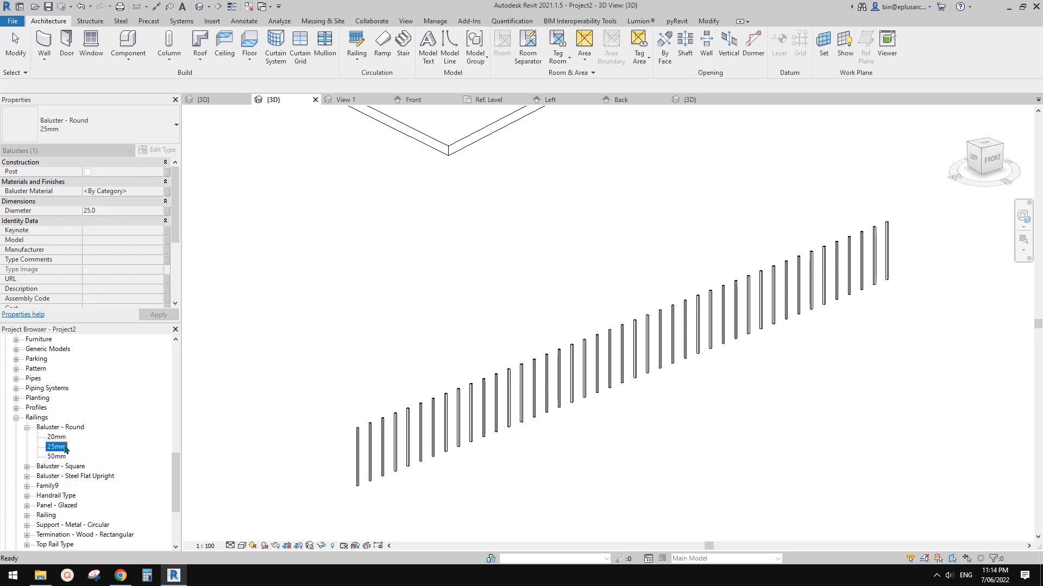
Set the diameter of the 50mm Baluster - Round type to 50 mm
{"action": "left_click", "coordinate": [59, 457]}
{"action": "double_click", "coordinate": [59, 457]}
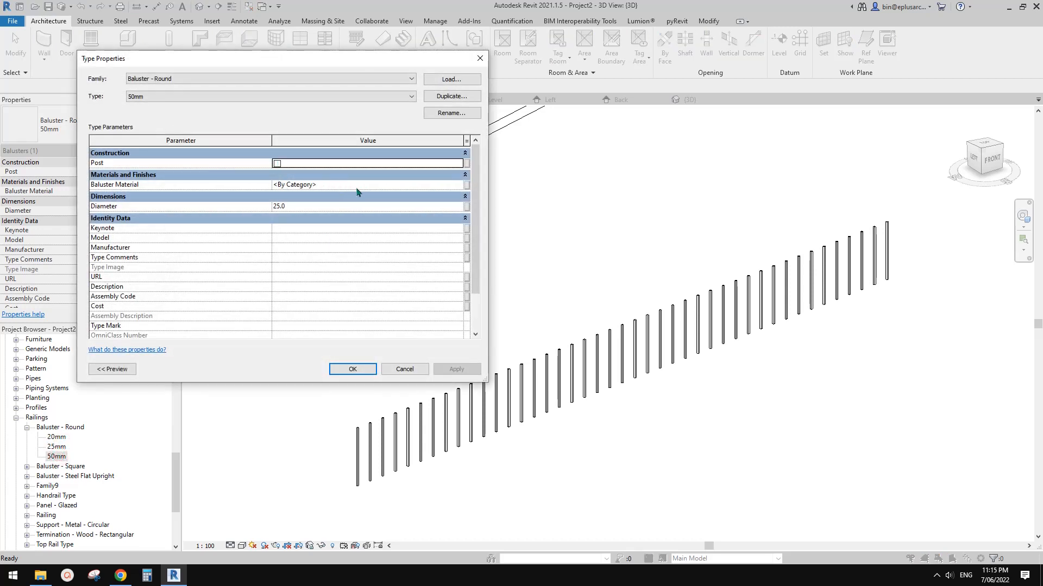
{"action": "left_click", "coordinate": [301, 207]}
{"action": "type", "text": "50"}
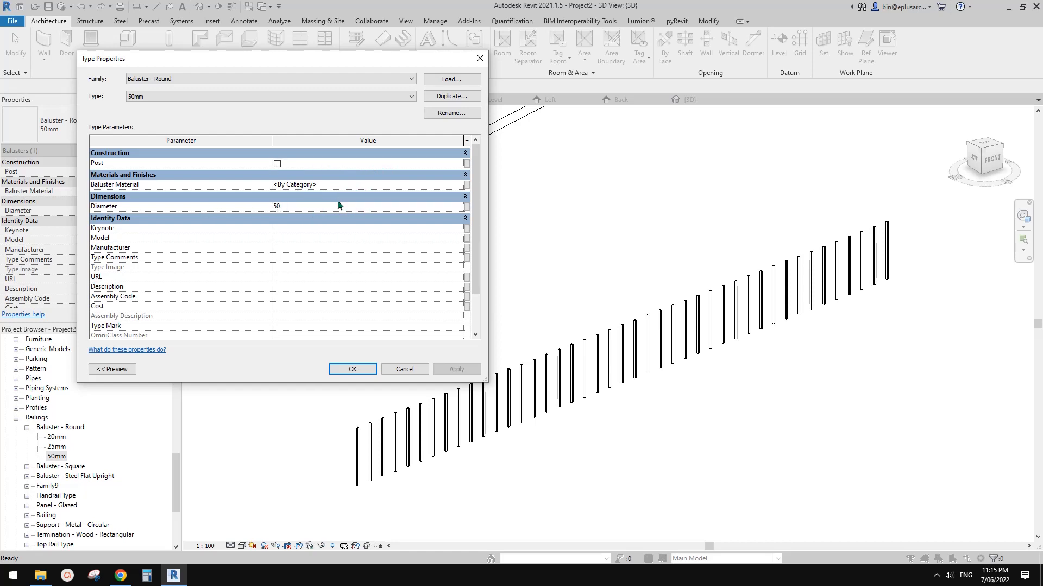
{"action": "left_click", "coordinate": [371, 368]}
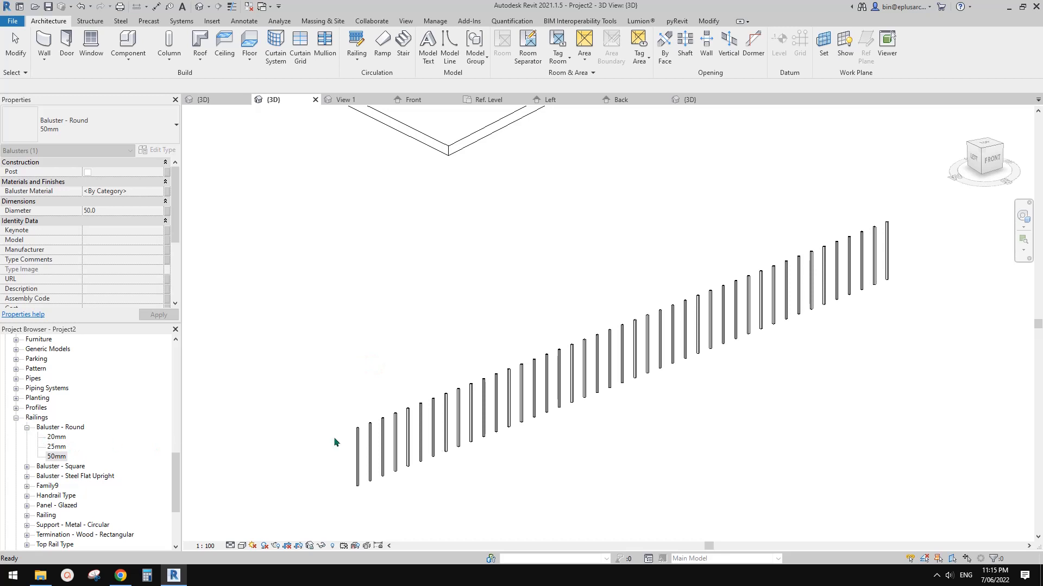
Assign Baluster - Round : 50mm to the regular baluster in the selected NEW railing type's main pattern
{"action": "left_click", "coordinate": [625, 357]}
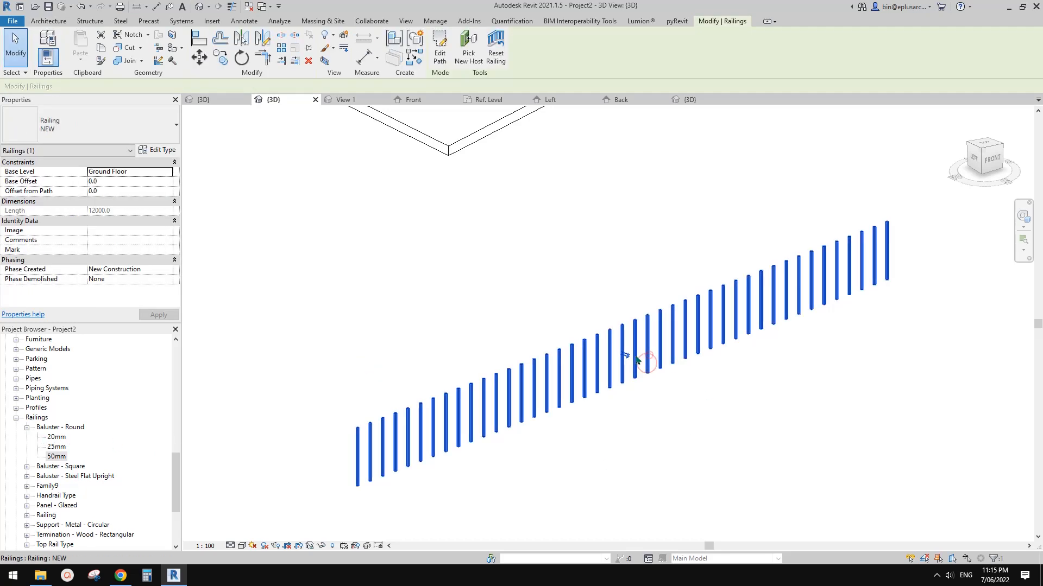
{"action": "left_click", "coordinate": [157, 151]}
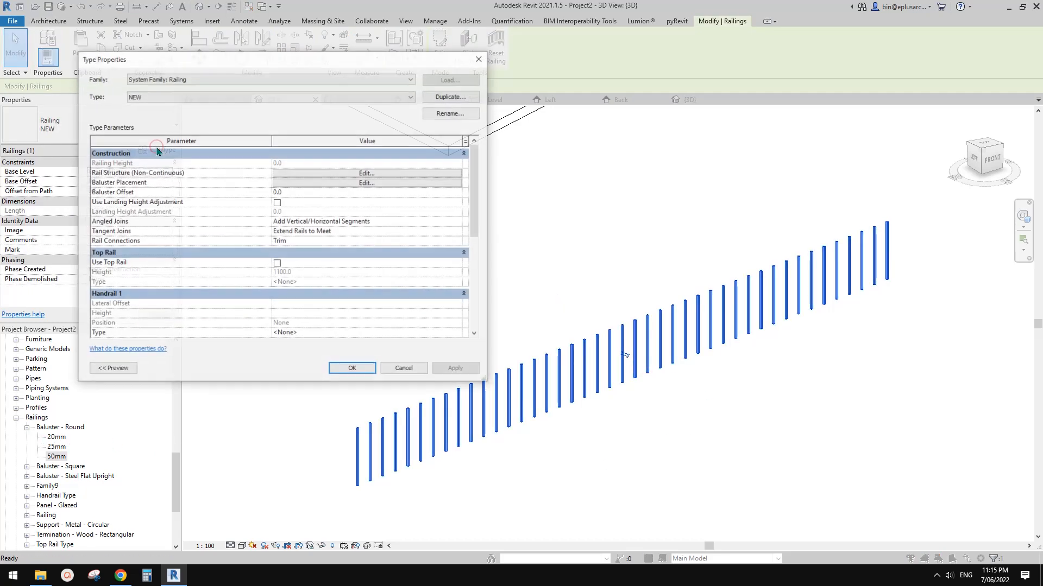
{"action": "left_click", "coordinate": [374, 199]}
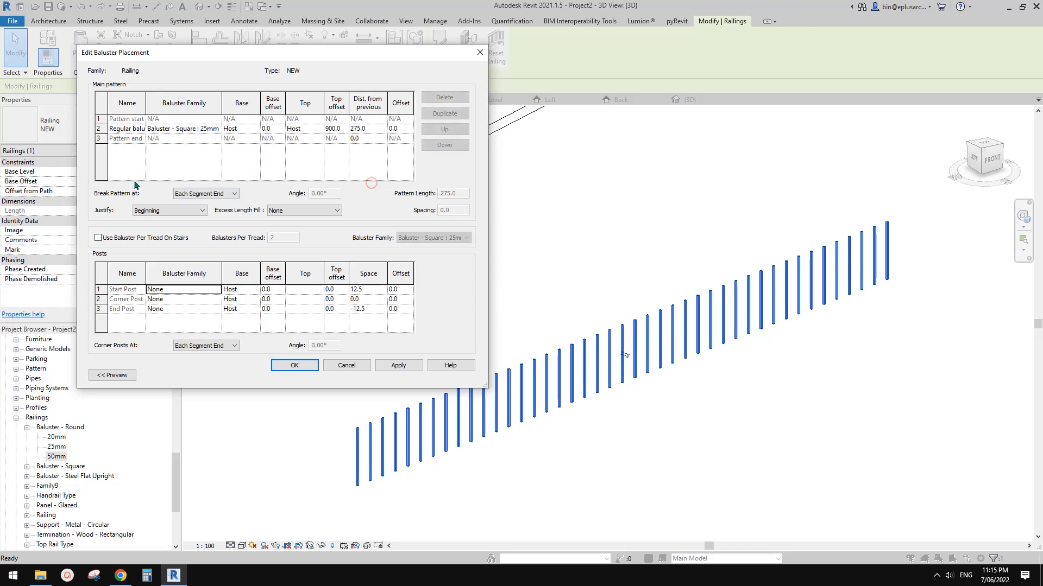
{"action": "left_click", "coordinate": [221, 129]}
{"action": "left_click", "coordinate": [264, 150]}
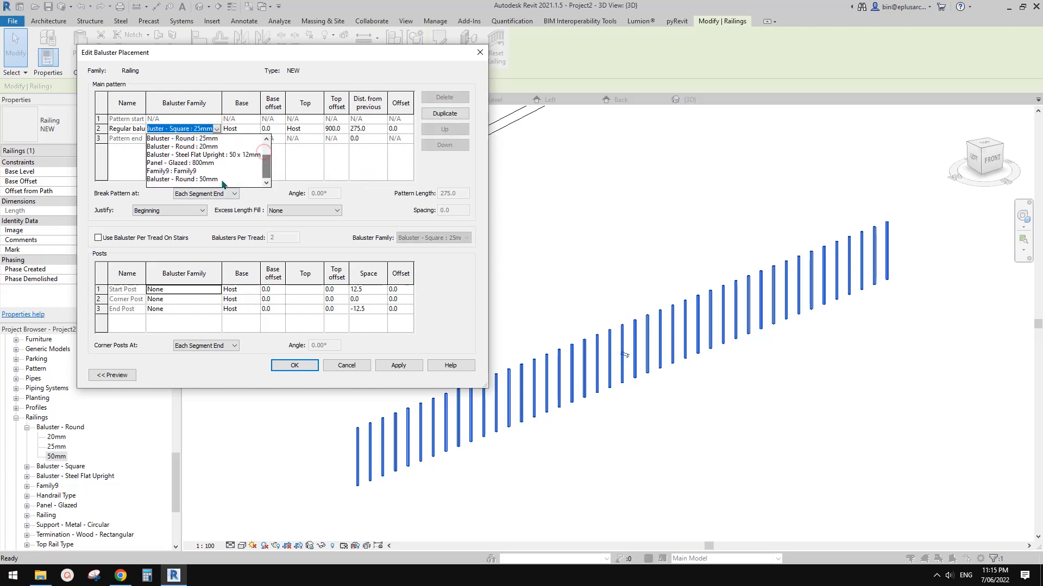
{"action": "left_click", "coordinate": [178, 179]}
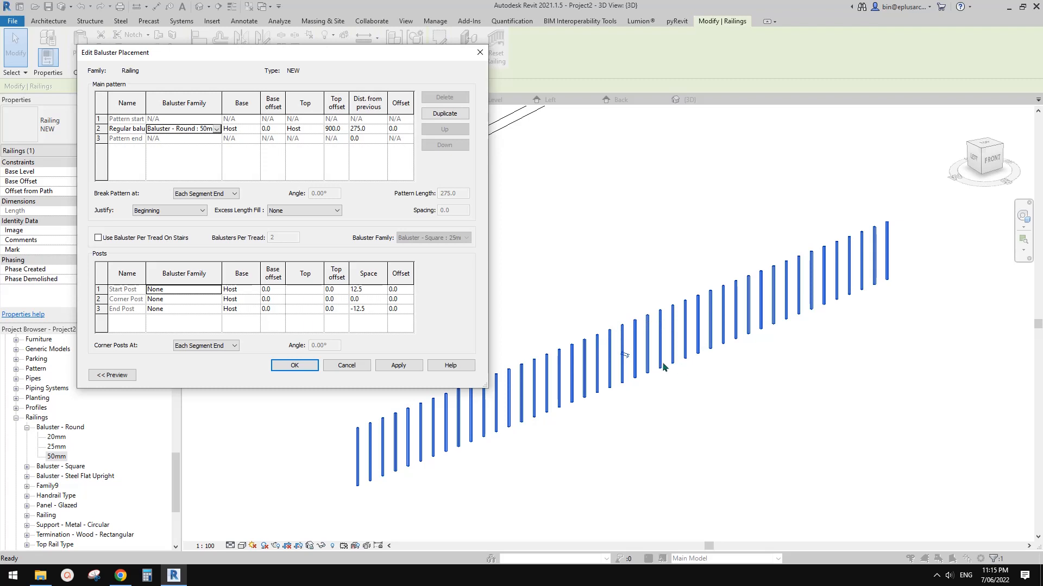
Set the regular baluster's distance from previous to 1500 and apply it to the railing type
{"action": "left_click", "coordinate": [373, 129]}
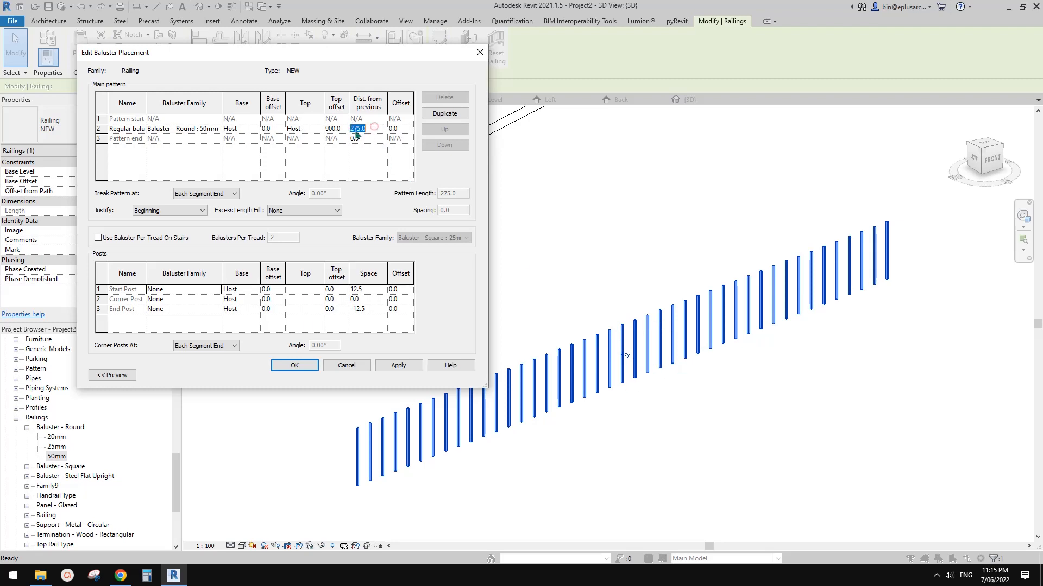
{"action": "type", "text": "1500"}
{"action": "left_click", "coordinate": [370, 139]}
{"action": "left_click", "coordinate": [402, 367]}
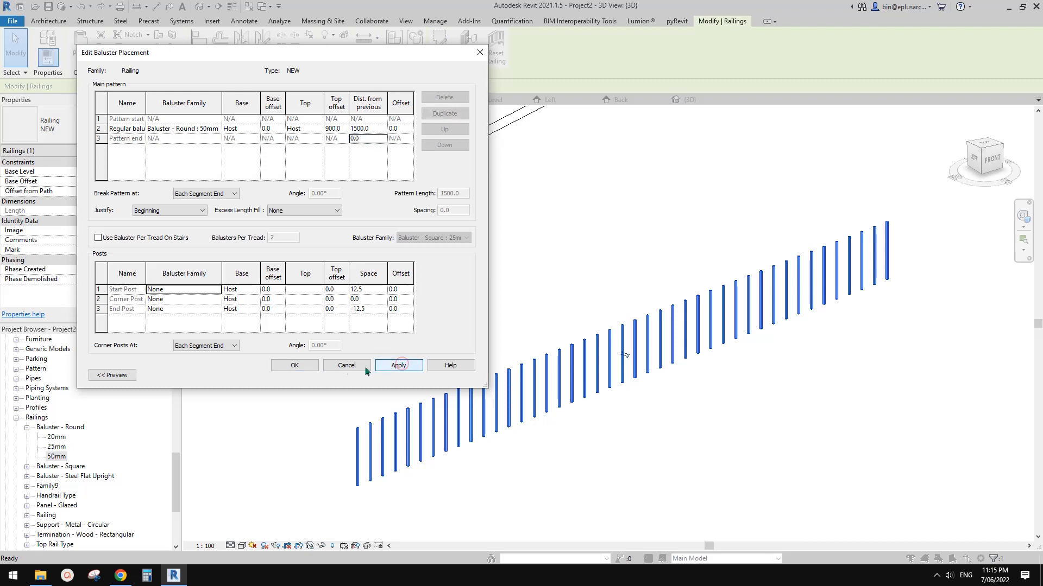
{"action": "left_click", "coordinate": [295, 364]}
{"action": "left_click", "coordinate": [455, 369]}
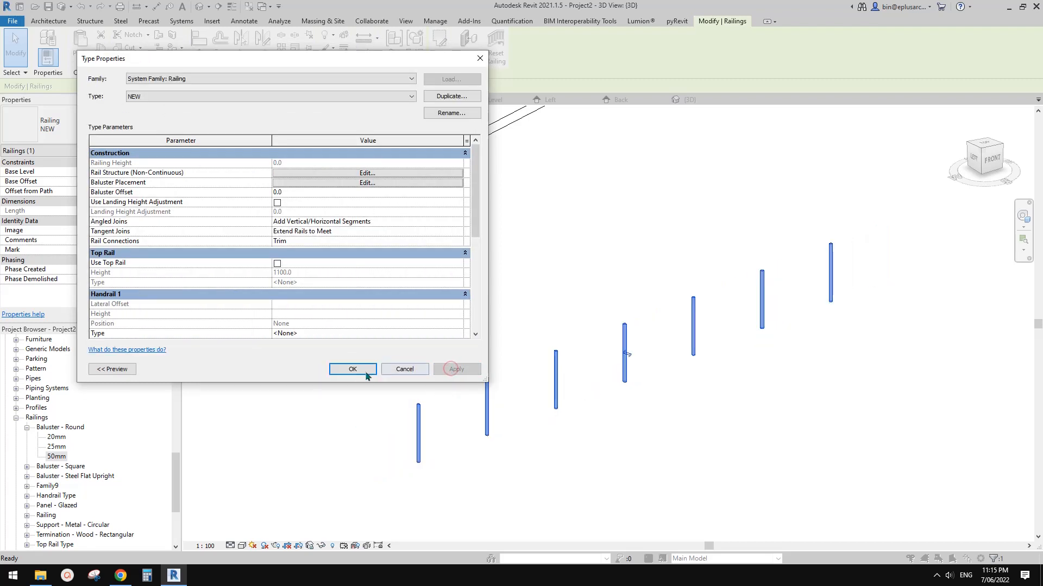
{"action": "left_click", "coordinate": [353, 370]}
Duplicate the regular baluster row in the NEW railing type's main pattern
{"action": "middle_click_drag", "start_coordinate": [456, 393], "coordinate": [421, 336], "text": "shift"}
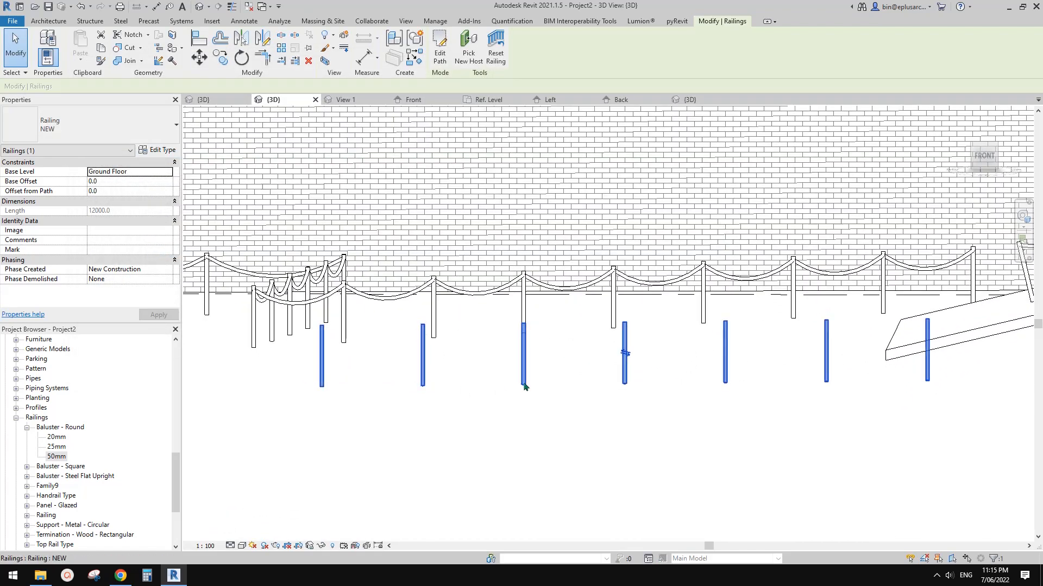
{"action": "middle_click_drag", "start_coordinate": [475, 379], "coordinate": [428, 327], "text": "shift"}
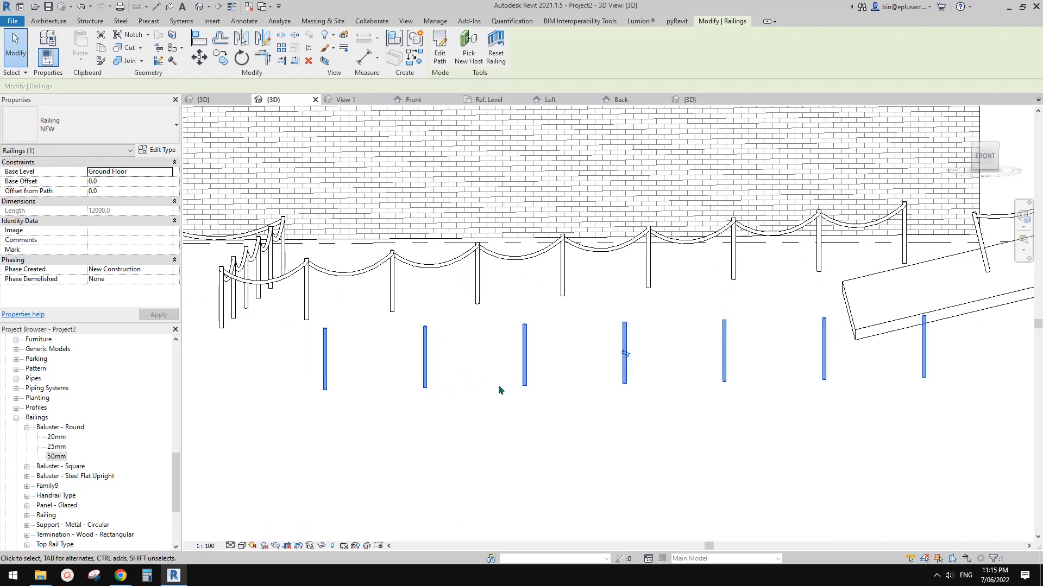
{"action": "middle_click_drag", "start_coordinate": [499, 386], "coordinate": [522, 389], "text": "shift"}
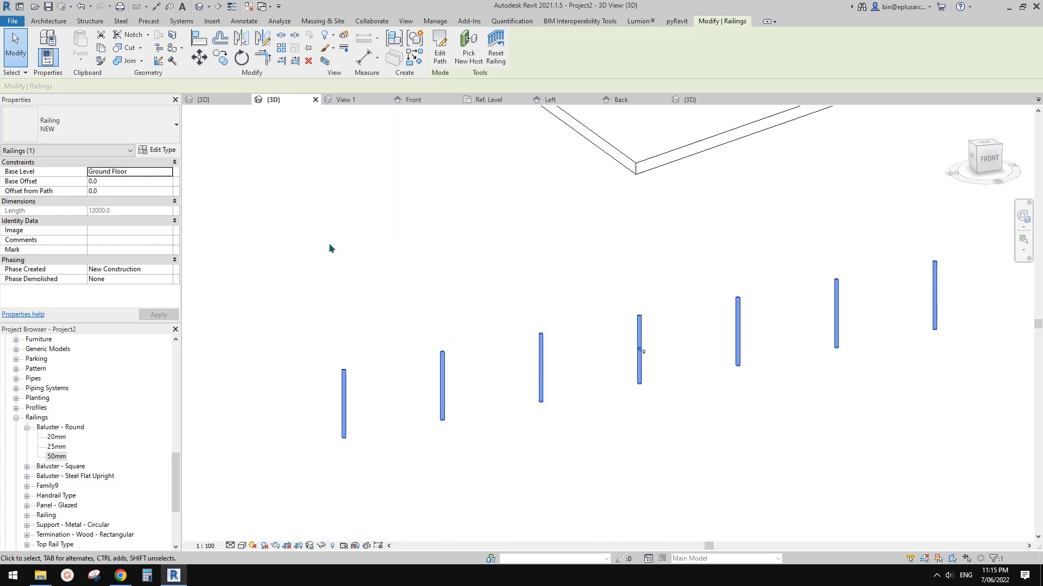
{"action": "left_click", "coordinate": [158, 150]}
{"action": "left_click", "coordinate": [332, 192]}
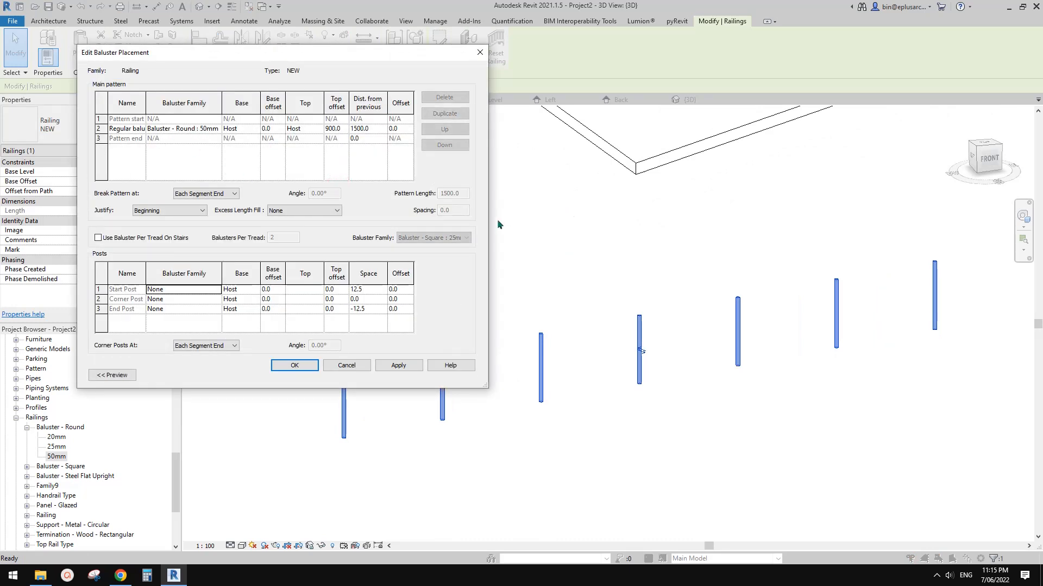
{"action": "left_click", "coordinate": [97, 130]}
{"action": "left_click", "coordinate": [444, 114]}
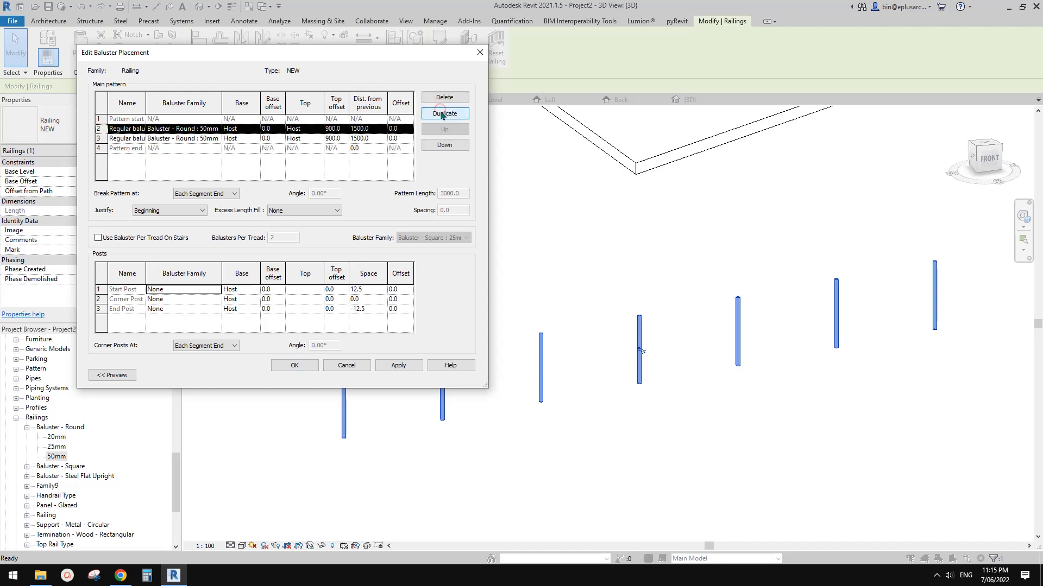
Assign Family9 : Family9 to the second regular baluster row and apply the change to the railing type
{"action": "left_click", "coordinate": [185, 139]}
{"action": "left_click", "coordinate": [184, 138]}
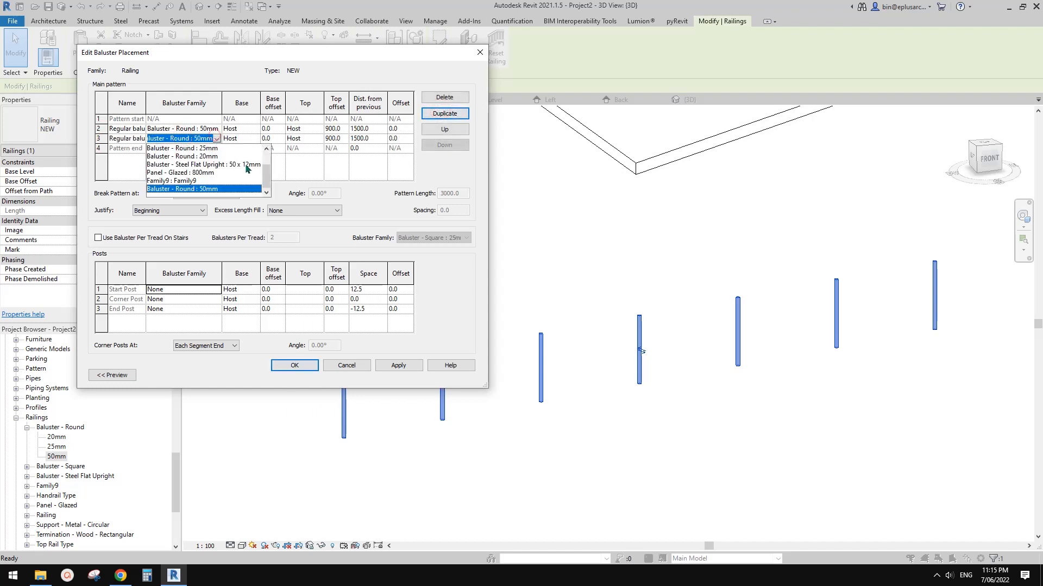
{"action": "left_click", "coordinate": [182, 181]}
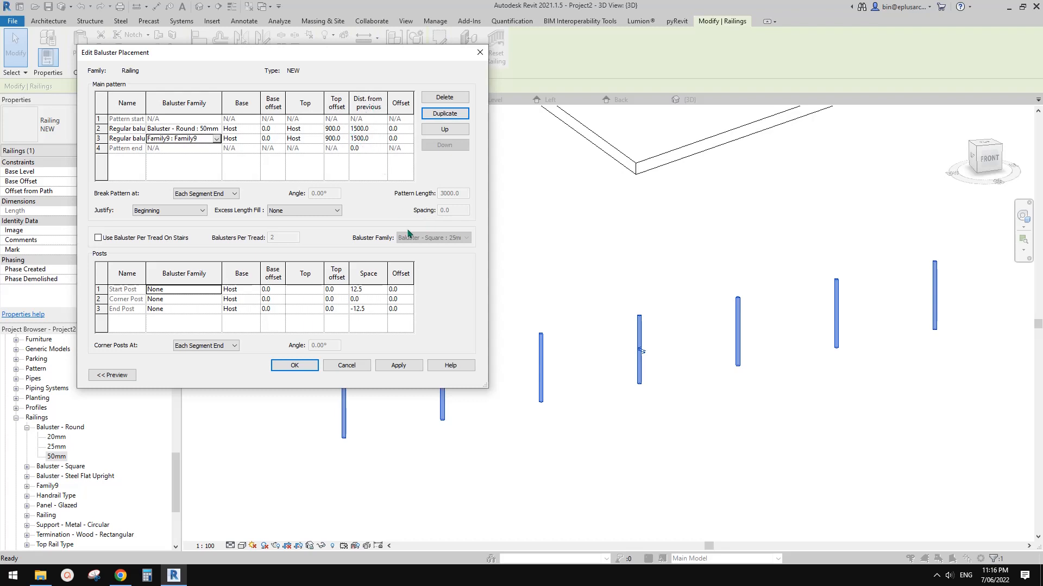
{"action": "left_click", "coordinate": [402, 366]}
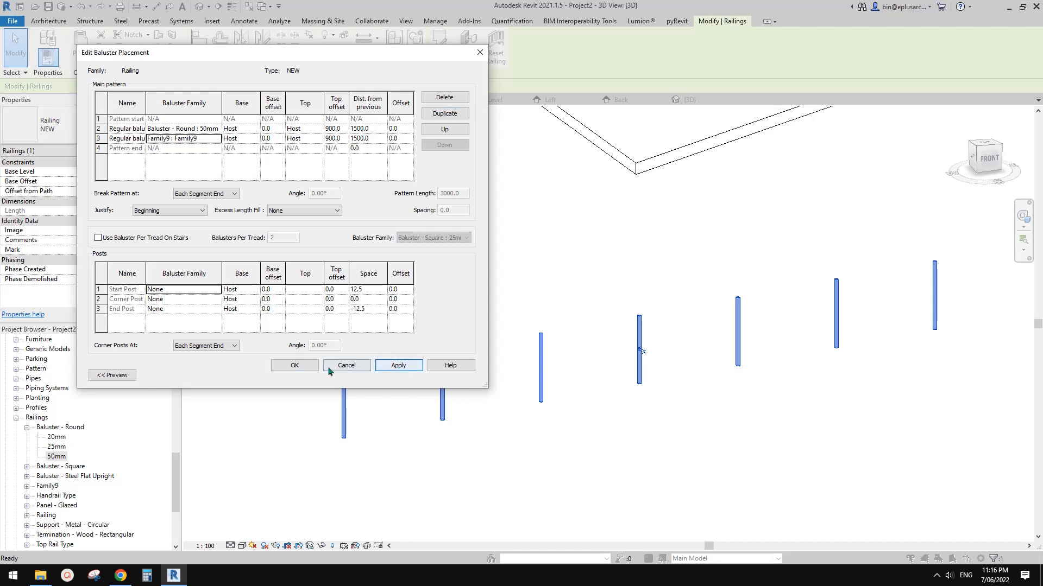
{"action": "left_click", "coordinate": [297, 368]}
{"action": "left_click", "coordinate": [456, 369]}
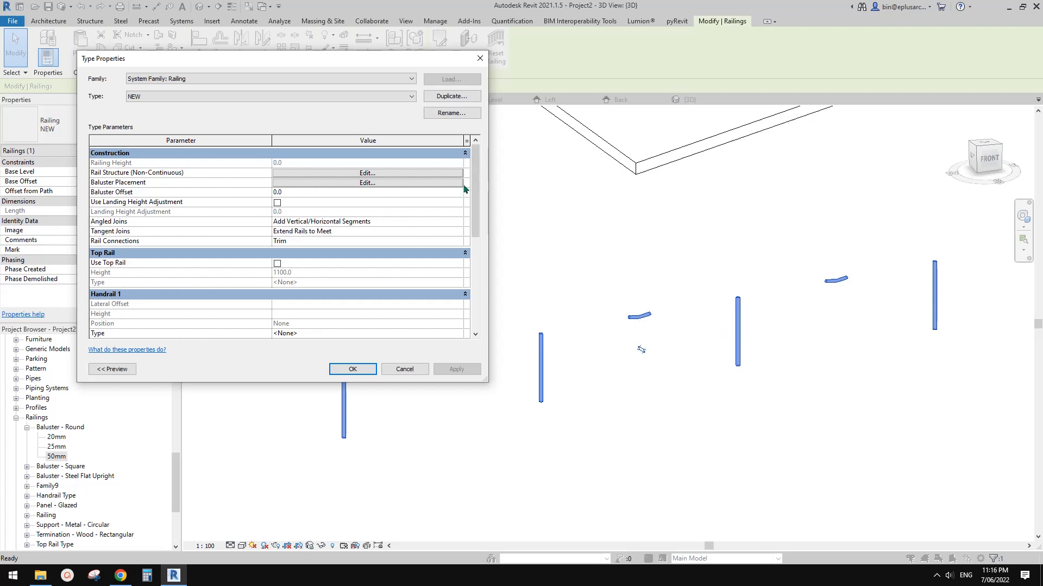
Set the distance from previous to 750 for both the 50mm round baluster and Family9 rows, and apply it to the railing type
{"action": "left_click", "coordinate": [396, 184]}
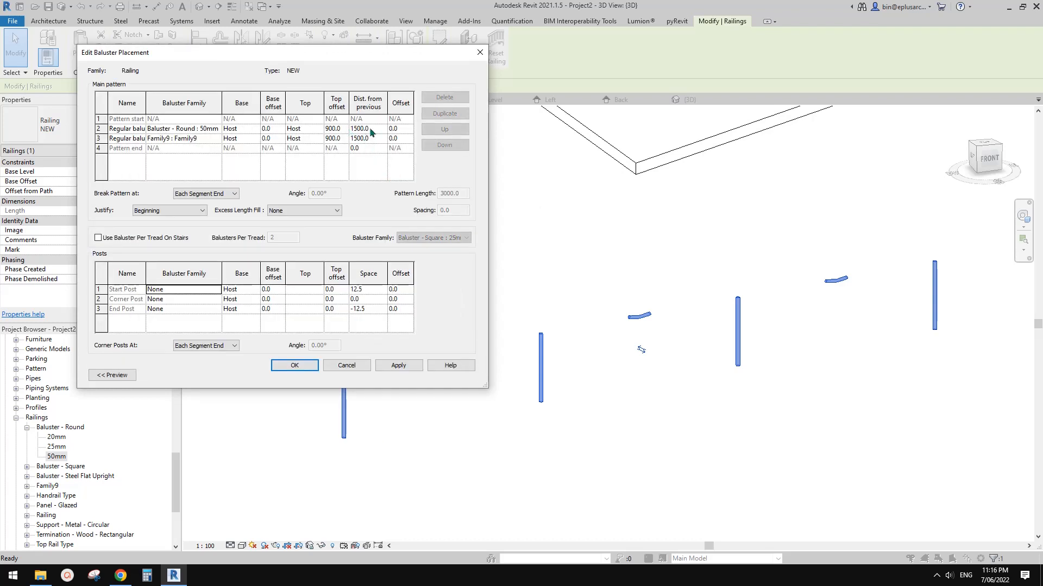
{"action": "left_click", "coordinate": [371, 130]}
{"action": "left_click", "coordinate": [369, 130]}
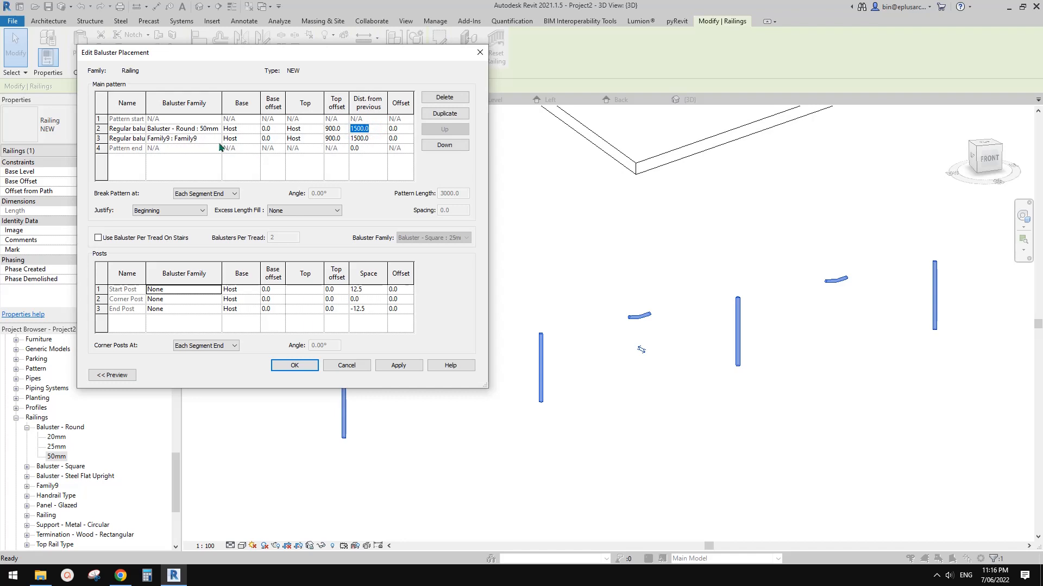
{"action": "type", "text": "750"}
{"action": "left_click", "coordinate": [384, 139]}
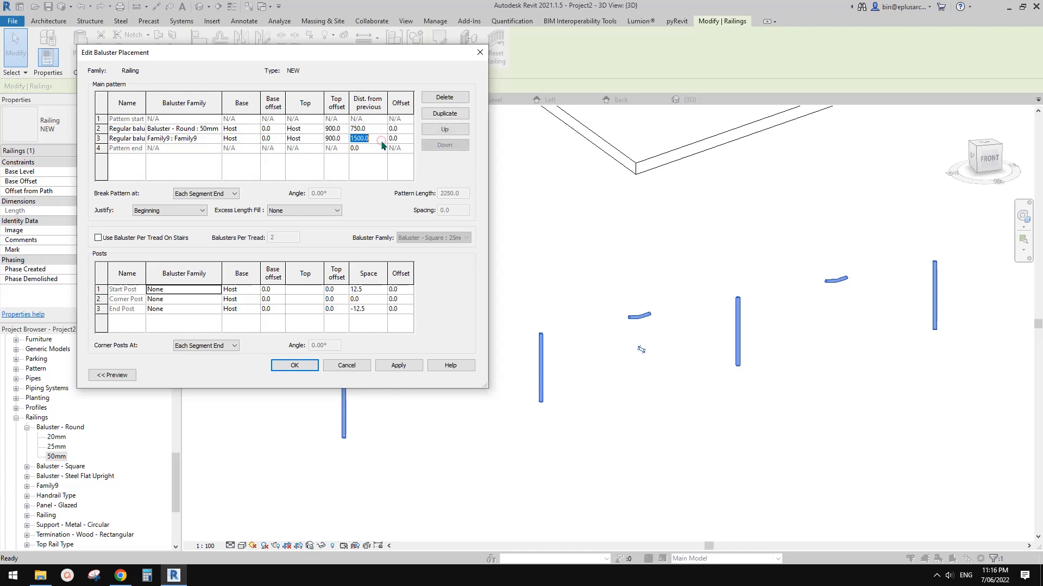
{"action": "type", "text": "750"}
{"action": "left_click", "coordinate": [302, 364]}
{"action": "left_click", "coordinate": [457, 369]}
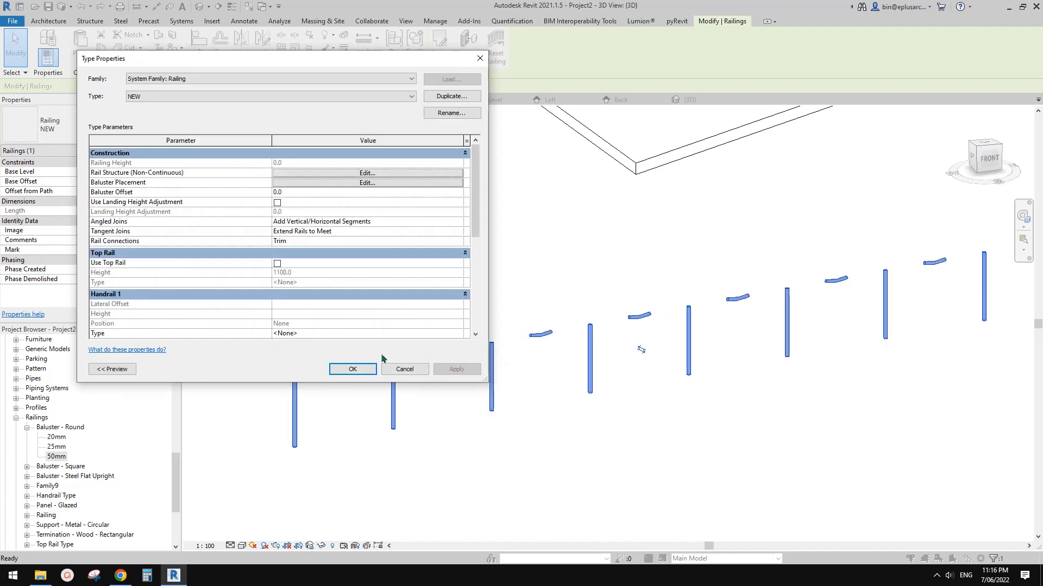
{"action": "left_click", "coordinate": [353, 369]}
Locate the Family9 baluster family among the project's railing families and expand it to show its type
{"action": "middle_click_drag", "start_coordinate": [395, 372], "coordinate": [468, 343]}
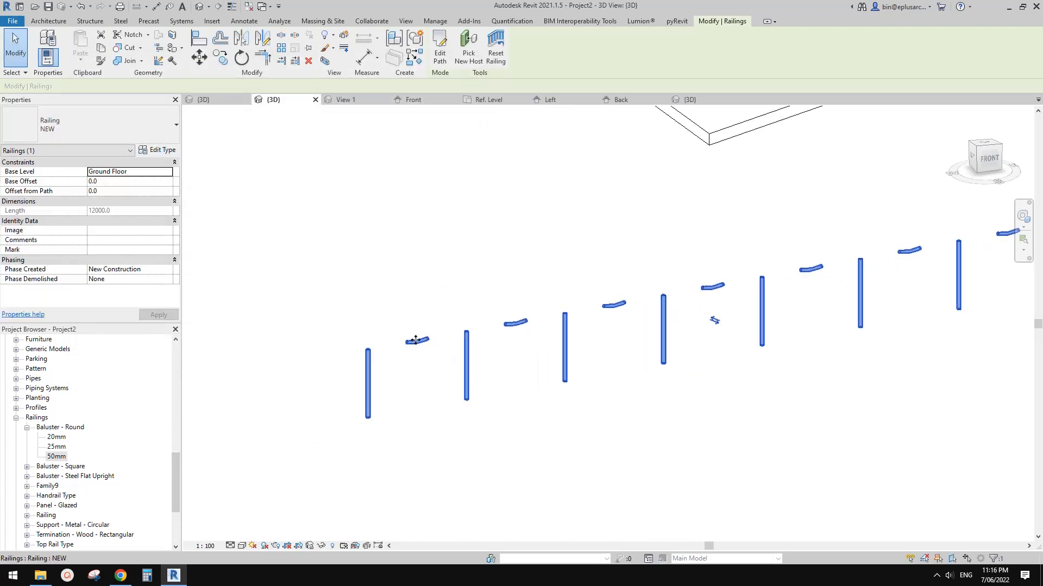
{"action": "scroll", "coordinate": [81, 429], "scroll_direction": "down", "scroll_amount": 3}
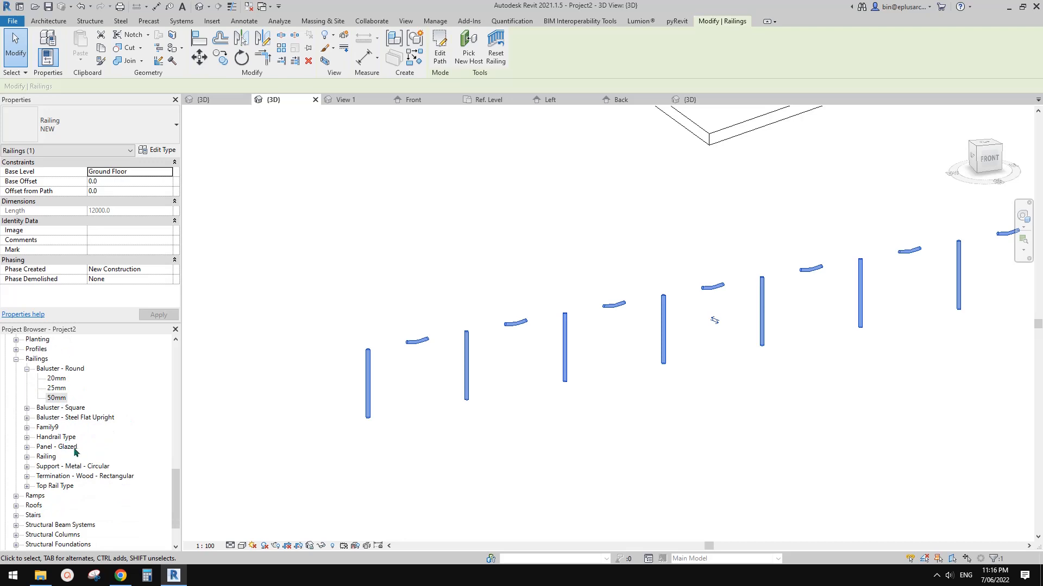
{"action": "left_click", "coordinate": [44, 429]}
{"action": "left_click", "coordinate": [27, 428]}
{"action": "scroll", "coordinate": [39, 370], "scroll_direction": "up", "scroll_amount": 3}
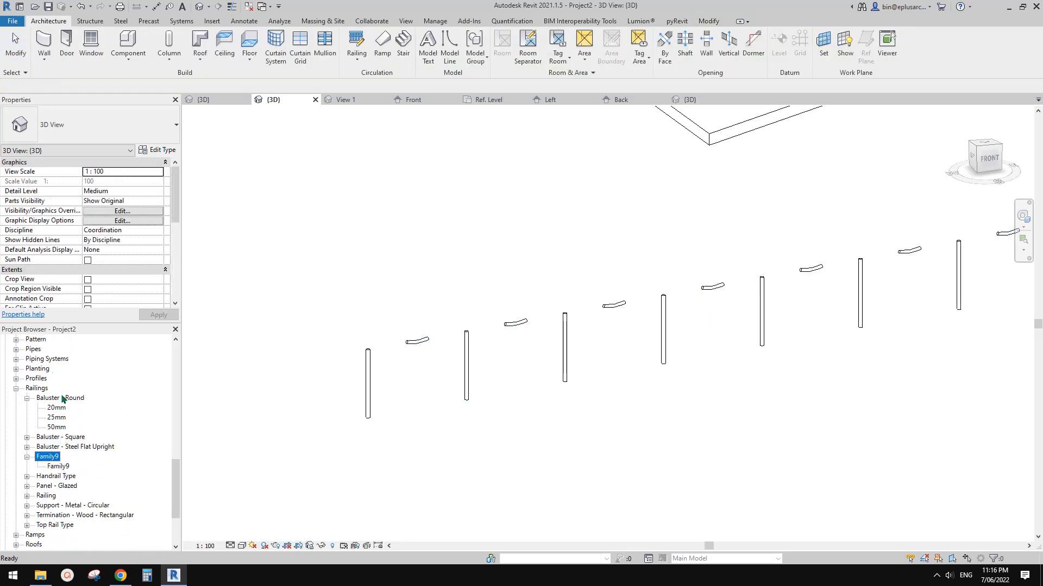
{"action": "scroll", "coordinate": [38, 370], "scroll_direction": "up", "scroll_amount": 2}
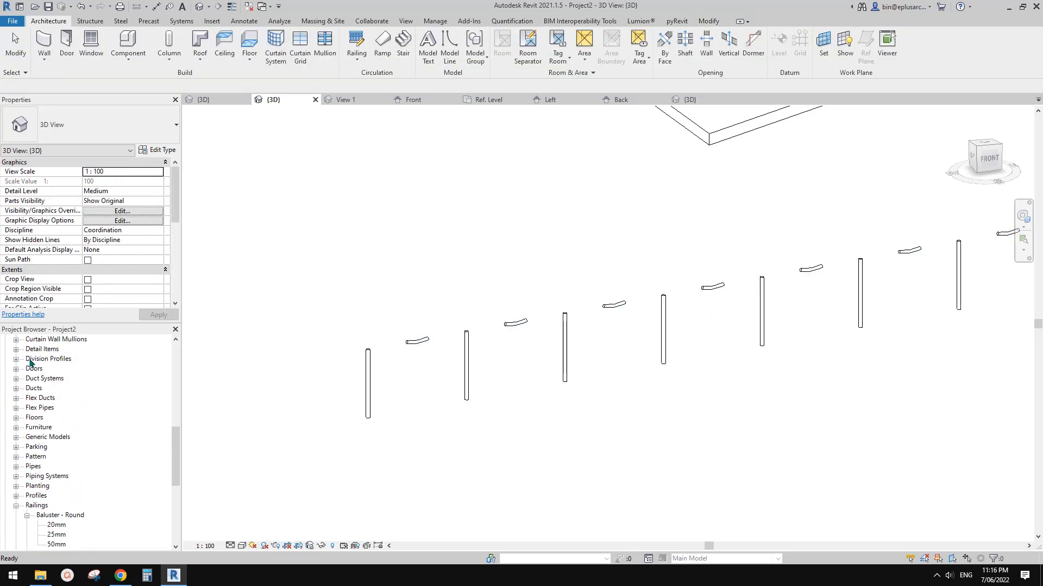
{"action": "scroll", "coordinate": [37, 434], "scroll_direction": "down", "scroll_amount": 3}
{"action": "scroll", "coordinate": [46, 435], "scroll_direction": "down", "scroll_amount": 2}
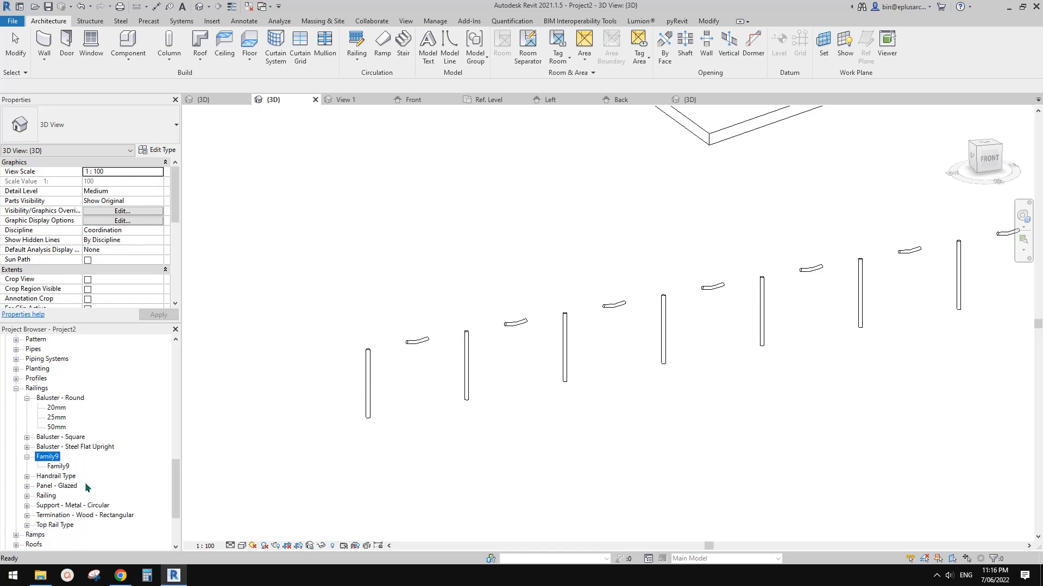
Try to set the W parameter of the Family9 baluster type to 1500
{"action": "double_click", "coordinate": [58, 447]}
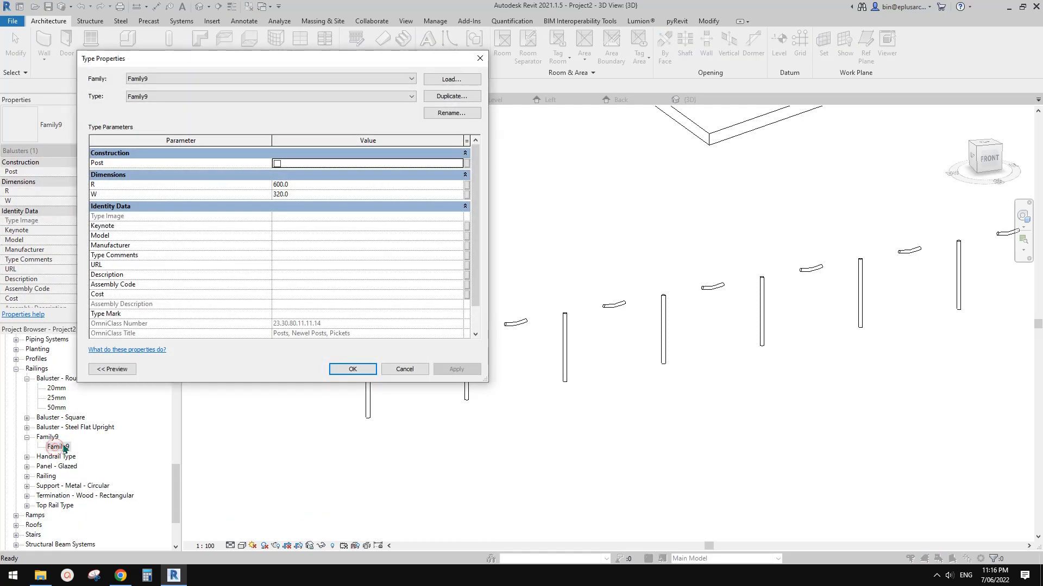
{"action": "left_click", "coordinate": [296, 194]}
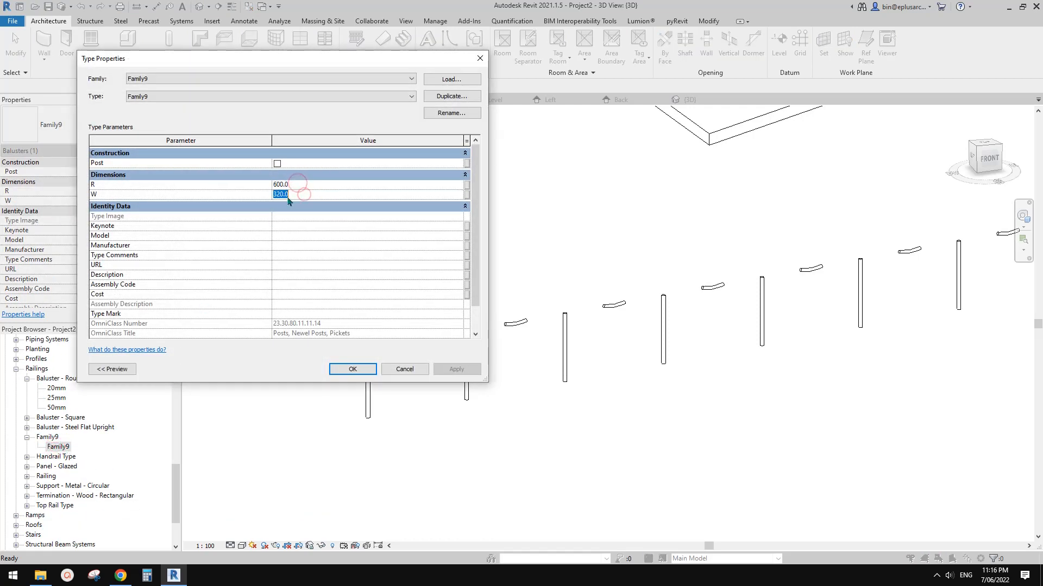
{"action": "type", "text": "1500"}
{"action": "left_click", "coordinate": [348, 369]}
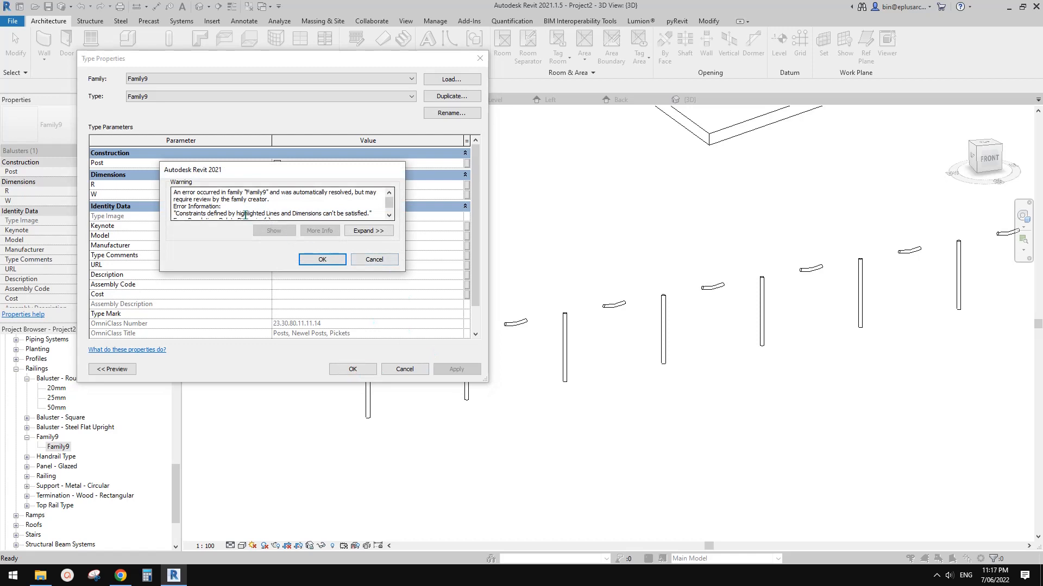
{"action": "left_click", "coordinate": [343, 261]}
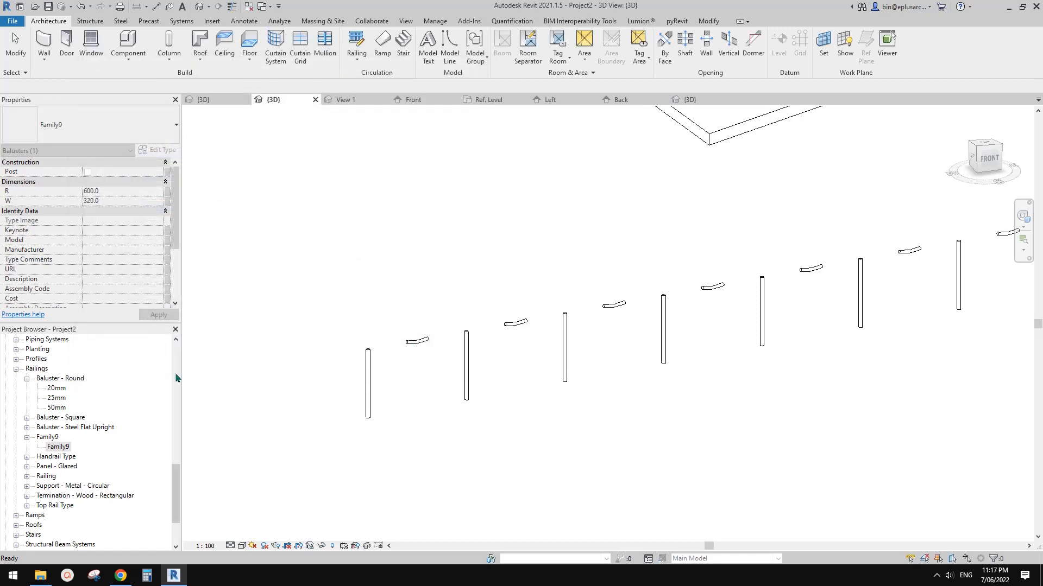
Set the Family9 baluster type's R parameter to 1800 and its W parameter to 1500
{"action": "double_click", "coordinate": [59, 447]}
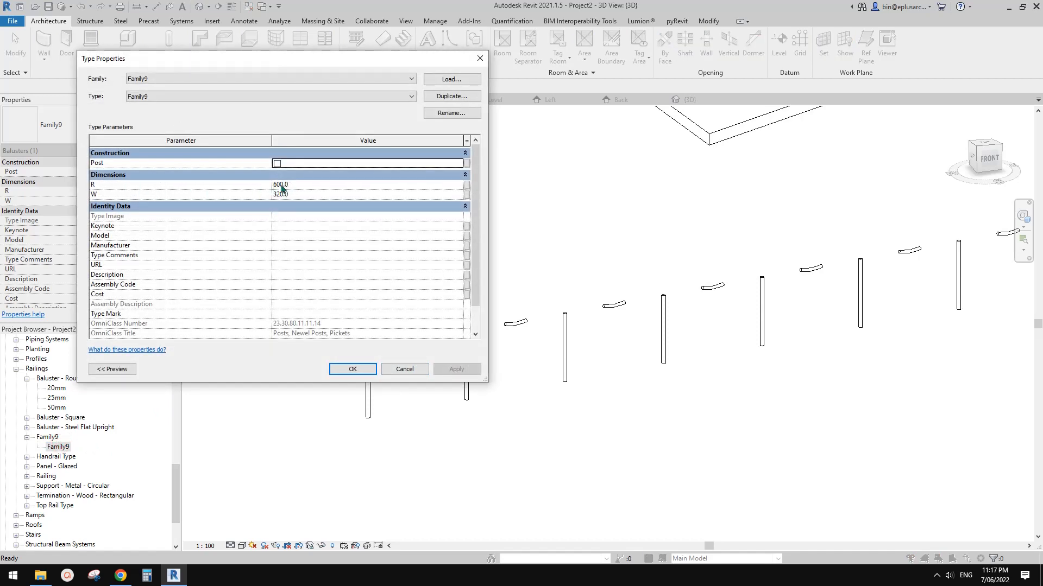
{"action": "left_click", "coordinate": [300, 185]}
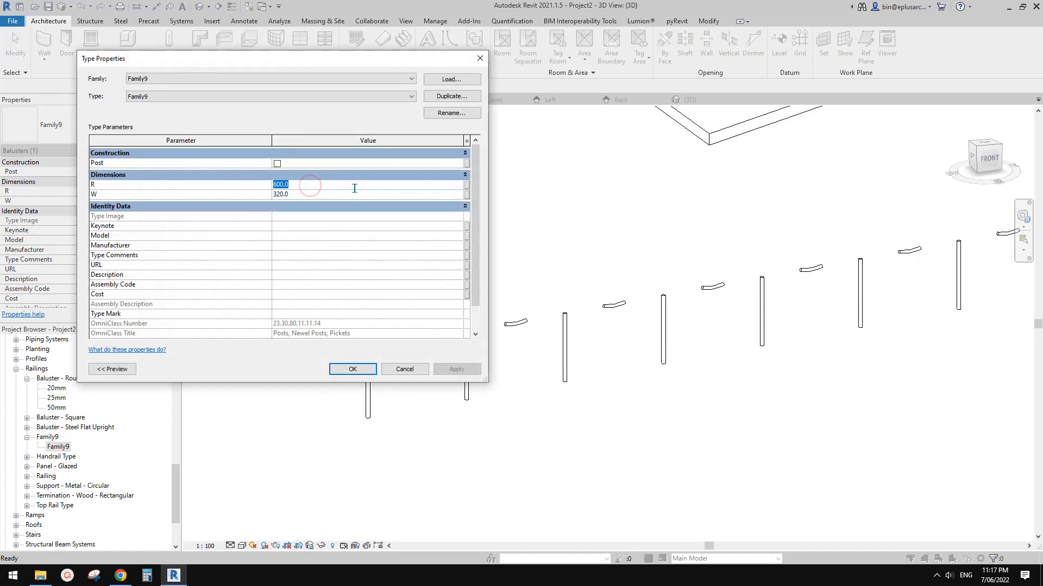
{"action": "type", "text": "1800"}
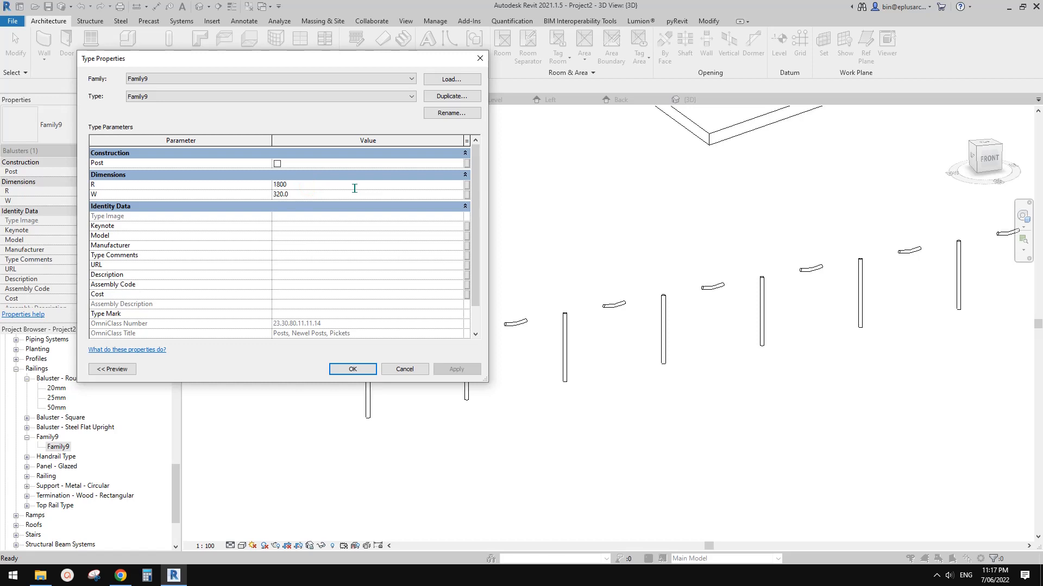
{"action": "left_click", "coordinate": [332, 194]}
{"action": "type", "text": "1500"}
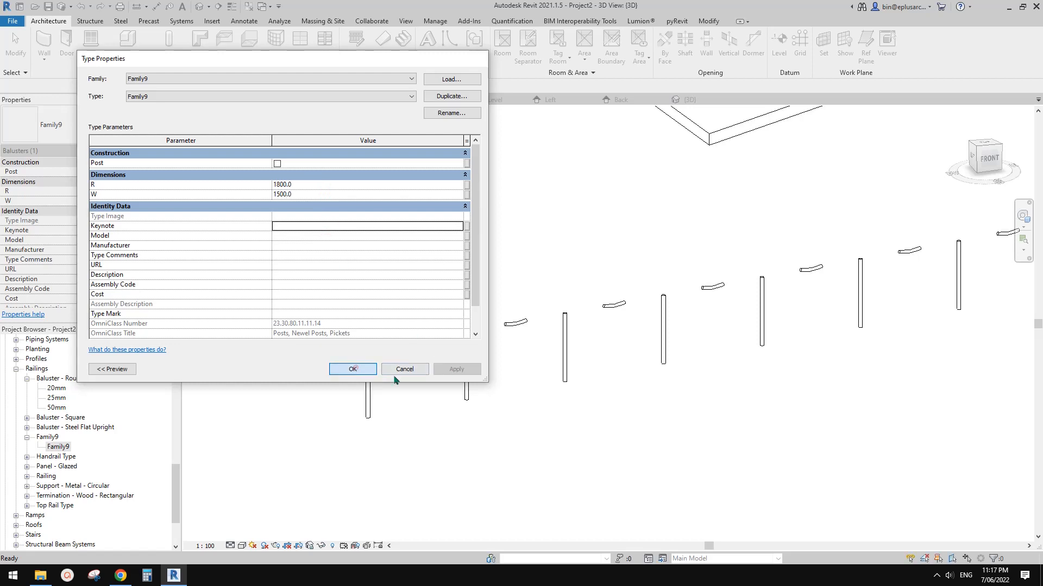
{"action": "left_click", "coordinate": [355, 369]}
Examine the NEW railing's path sketch and its start point against the first baluster, leaving the path as it is
{"action": "left_click", "coordinate": [591, 329]}
{"action": "middle_click_drag", "start_coordinate": [591, 329], "coordinate": [634, 331], "text": "shift"}
{"action": "left_click", "coordinate": [573, 328]}
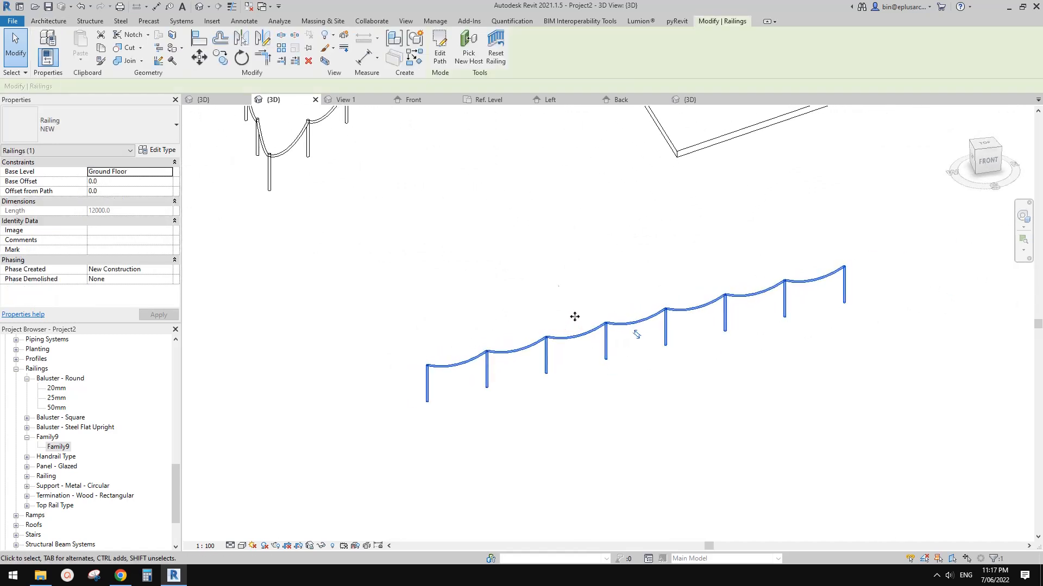
{"action": "left_click", "coordinate": [439, 57]}
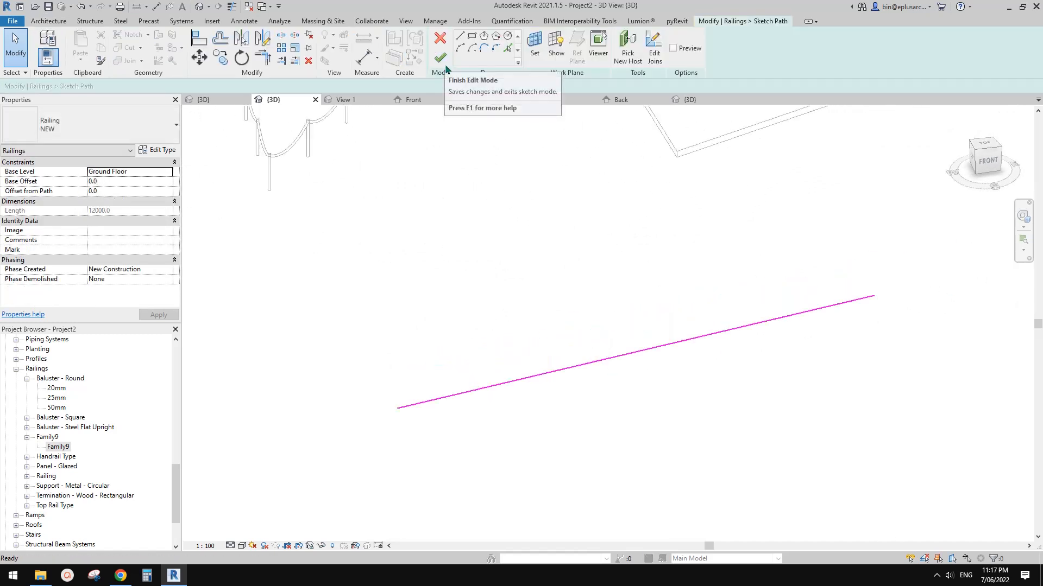
{"action": "left_click", "coordinate": [458, 393]}
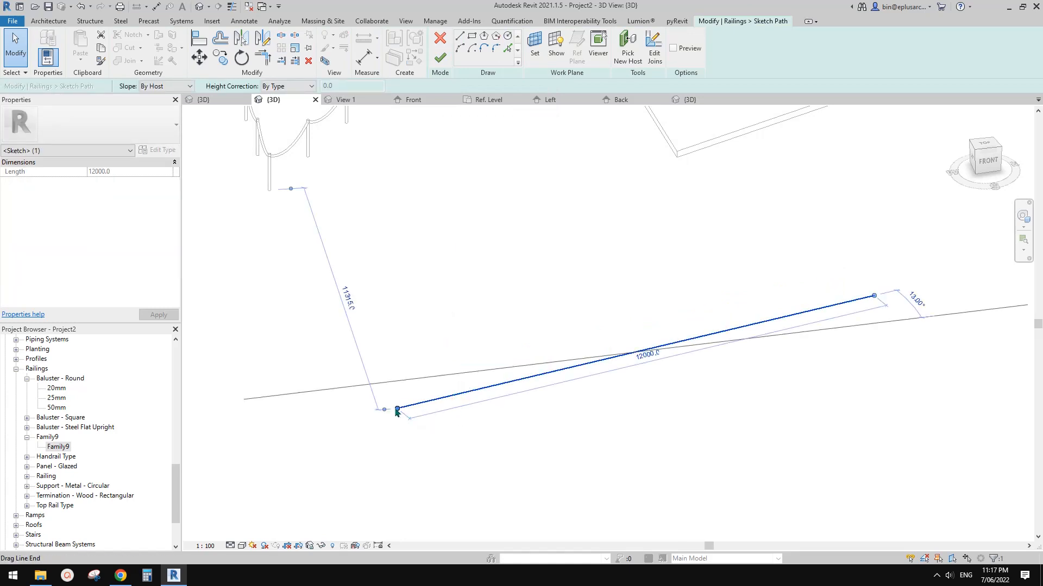
{"action": "left_click", "coordinate": [440, 56]}
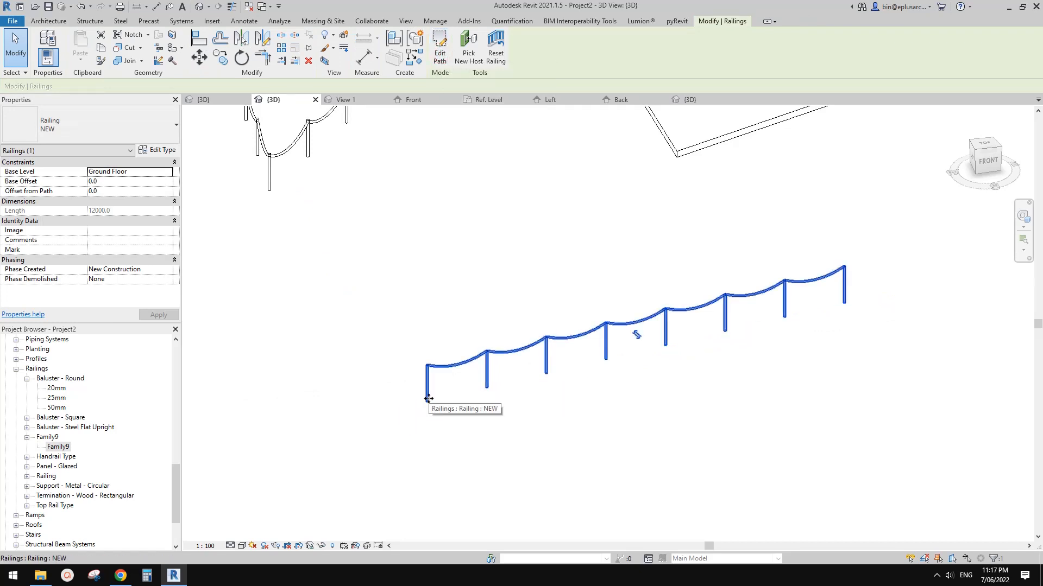
{"action": "middle_click_drag", "start_coordinate": [431, 402], "coordinate": [481, 397], "text": "shift"}
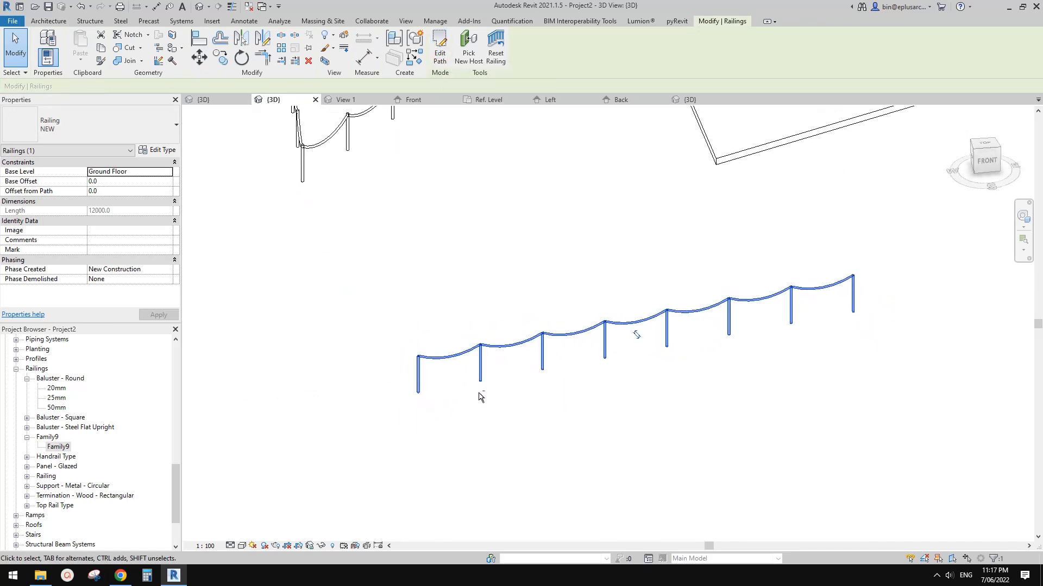
Set the 50mm round baluster's distance from previous to 0 in the main pattern and apply it to the NEW railing type
{"action": "left_click", "coordinate": [158, 150]}
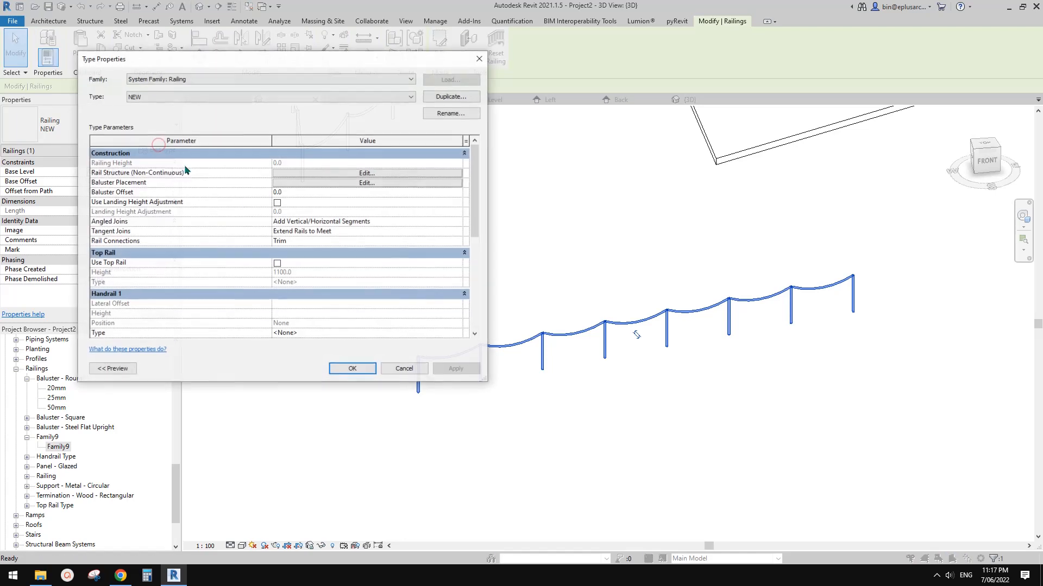
{"action": "left_click", "coordinate": [367, 183]}
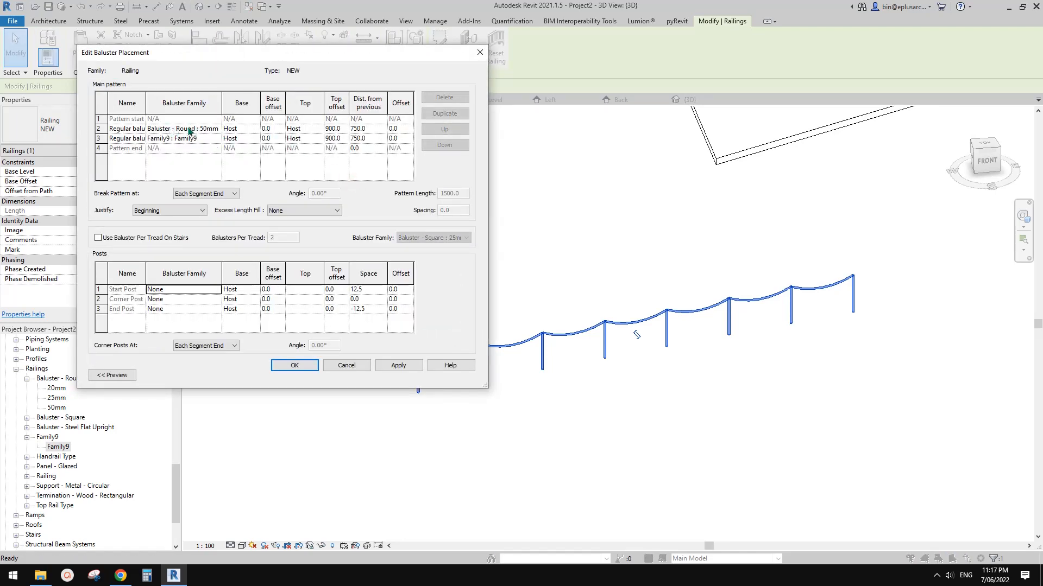
{"action": "left_click", "coordinate": [358, 131]}
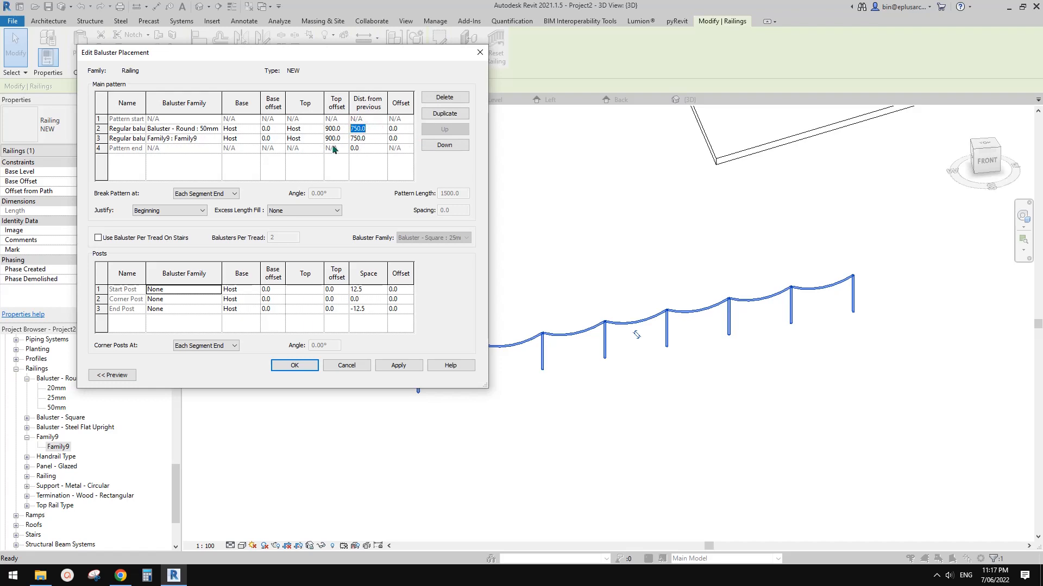
{"action": "left_click", "coordinate": [372, 149]}
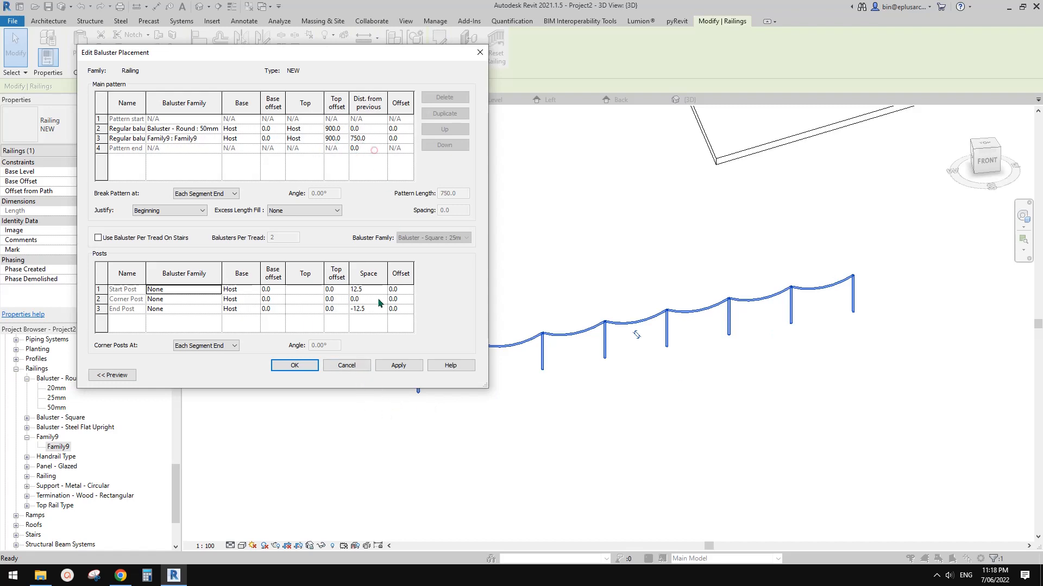
{"action": "left_click", "coordinate": [395, 365]}
{"action": "left_click", "coordinate": [301, 366]}
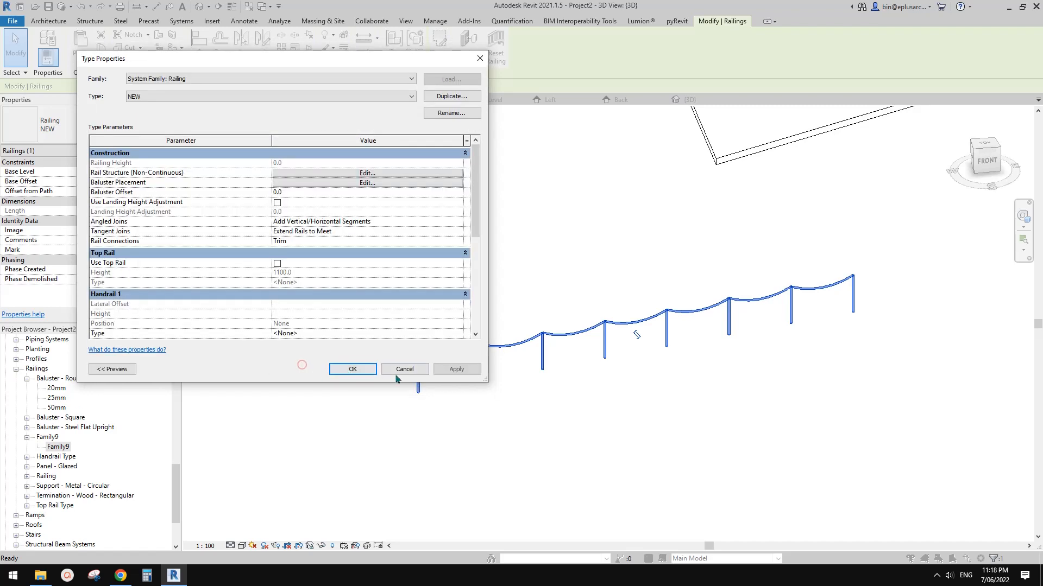
{"action": "left_click", "coordinate": [455, 370]}
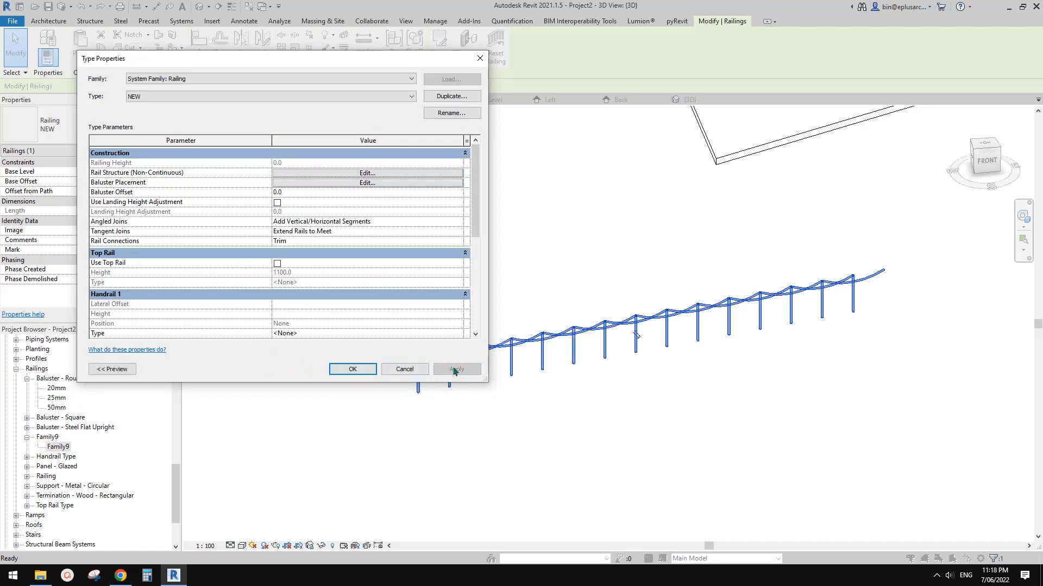
Set the pattern end's distance from previous to 750 and apply it to the NEW railing type
{"action": "left_click", "coordinate": [367, 183]}
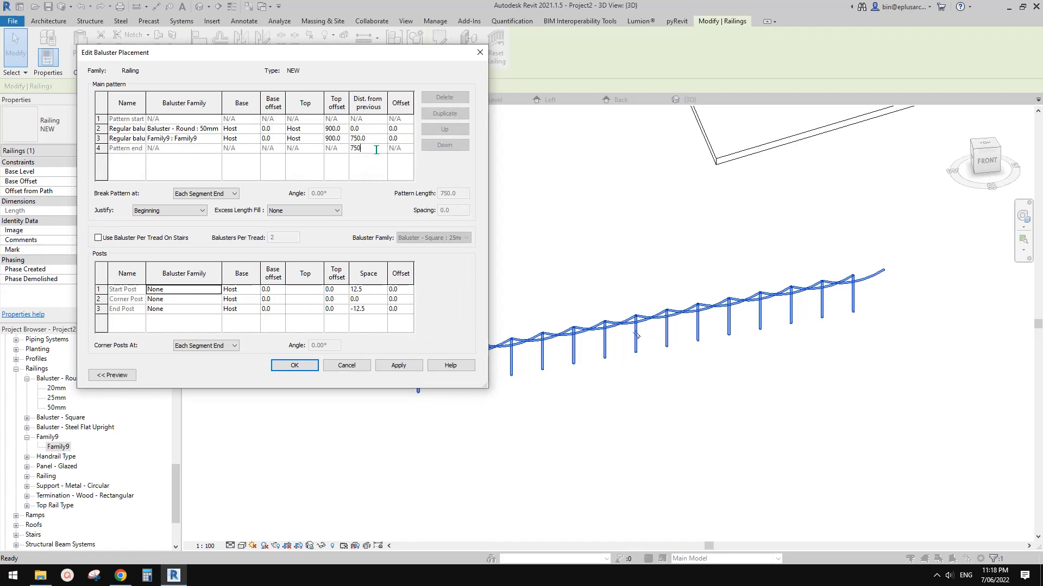
{"action": "left_click", "coordinate": [314, 364]}
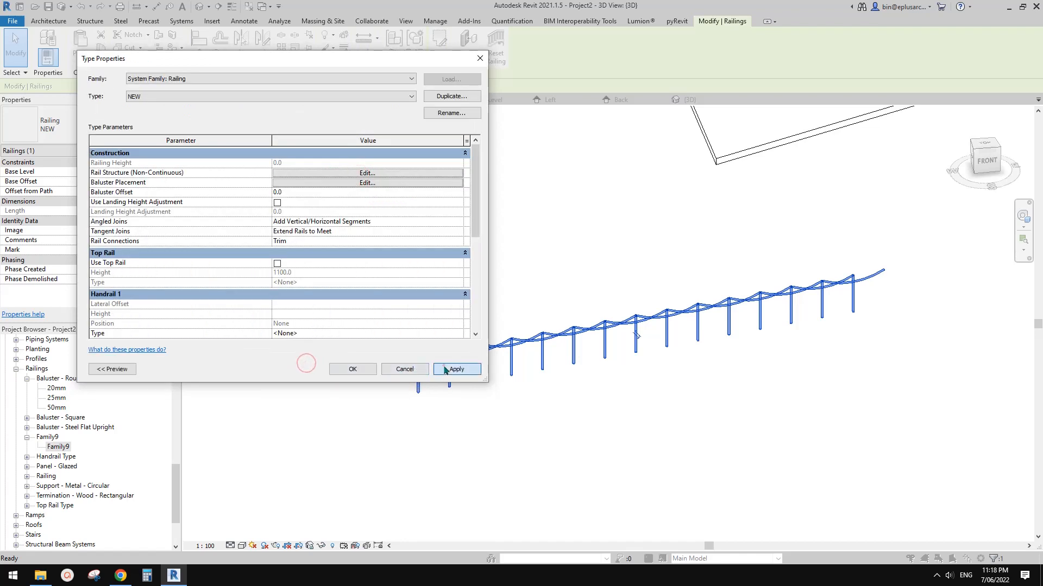
{"action": "left_click", "coordinate": [444, 369]}
{"action": "left_click", "coordinate": [358, 369]}
{"action": "left_click", "coordinate": [360, 365]}
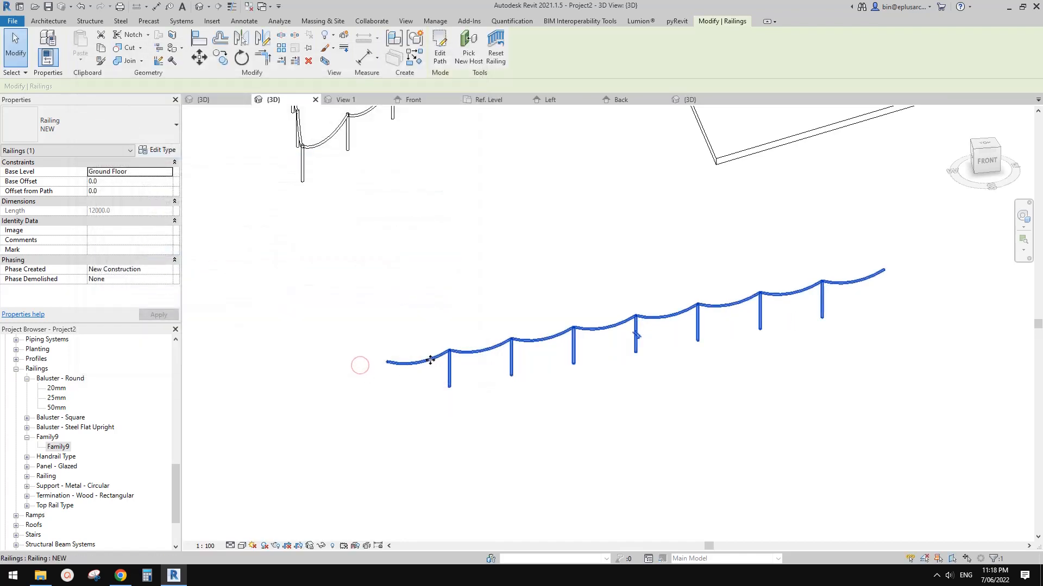
Create a similar NEW railing in front of the existing one, along a straight path about 7300 mm long at about 12°
{"action": "left_click", "coordinate": [430, 360]}
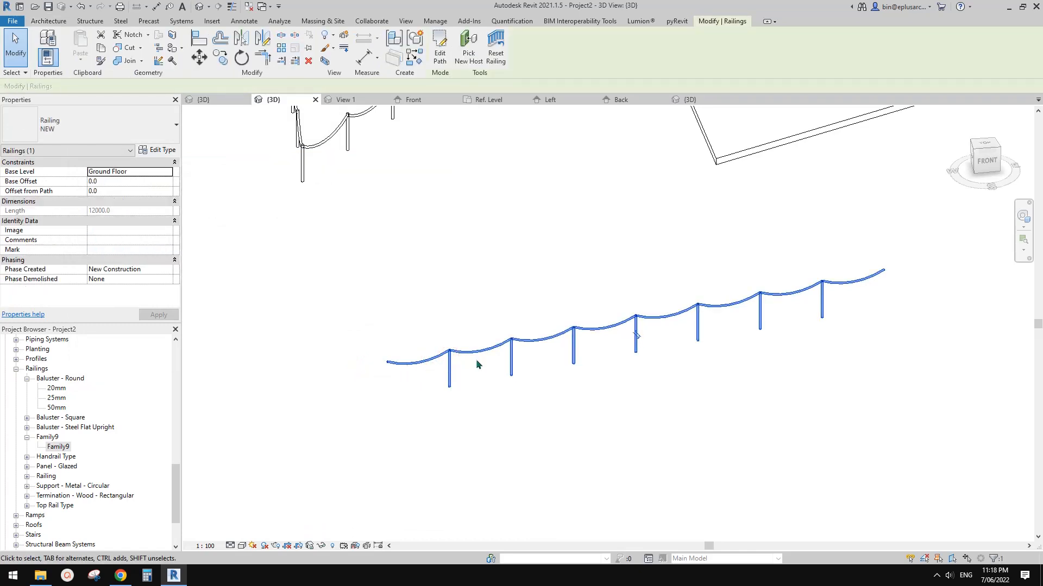
{"action": "middle_click_drag", "start_coordinate": [508, 352], "coordinate": [507, 373], "text": "shift"}
{"action": "key", "text": "c"}
{"action": "key", "text": "s"}
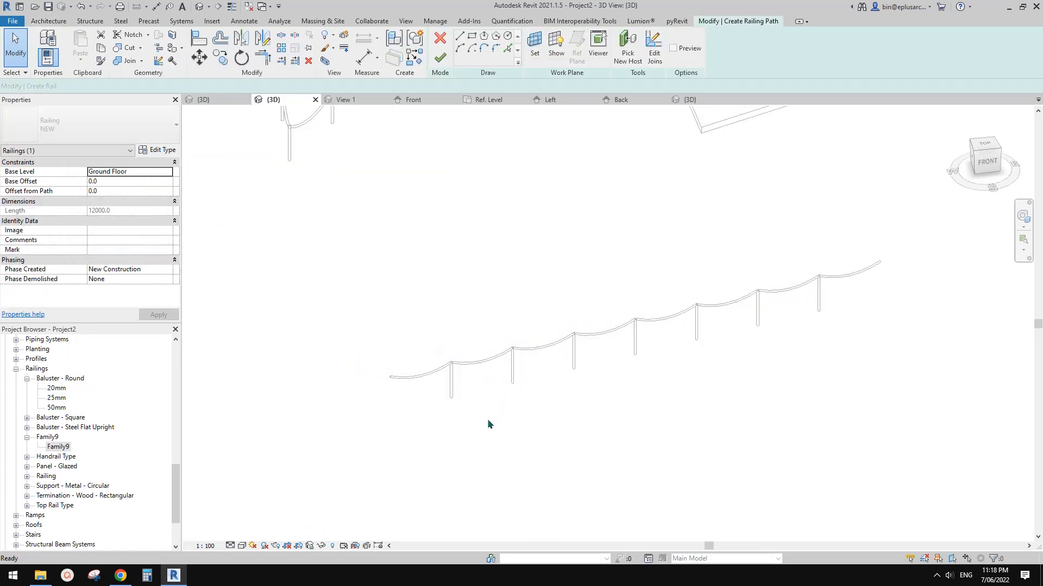
{"action": "left_click", "coordinate": [429, 430]}
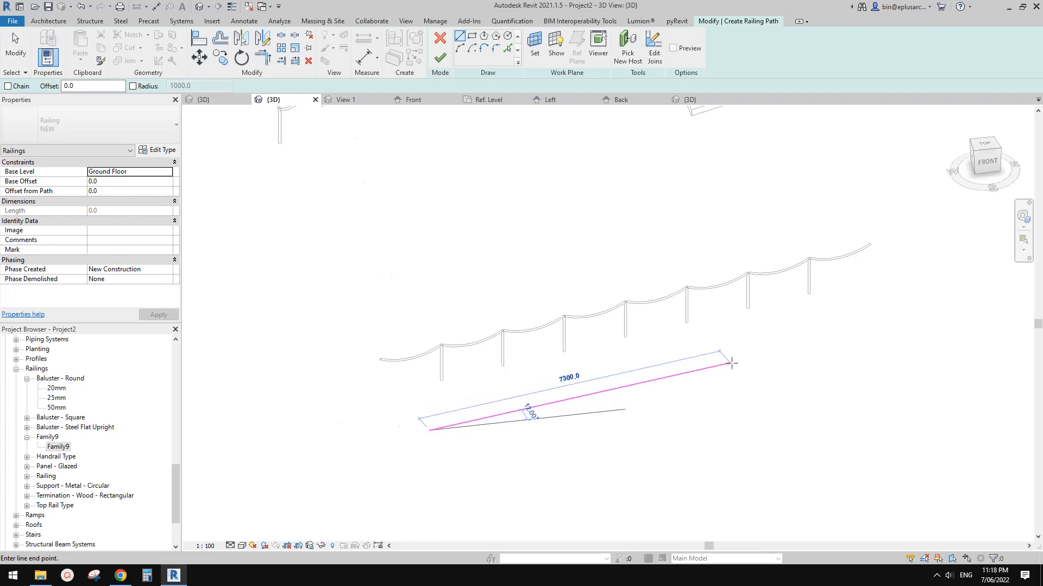
{"action": "left_click", "coordinate": [730, 362]}
{"action": "left_click", "coordinate": [447, 59]}
{"action": "key", "text": "Escape"}
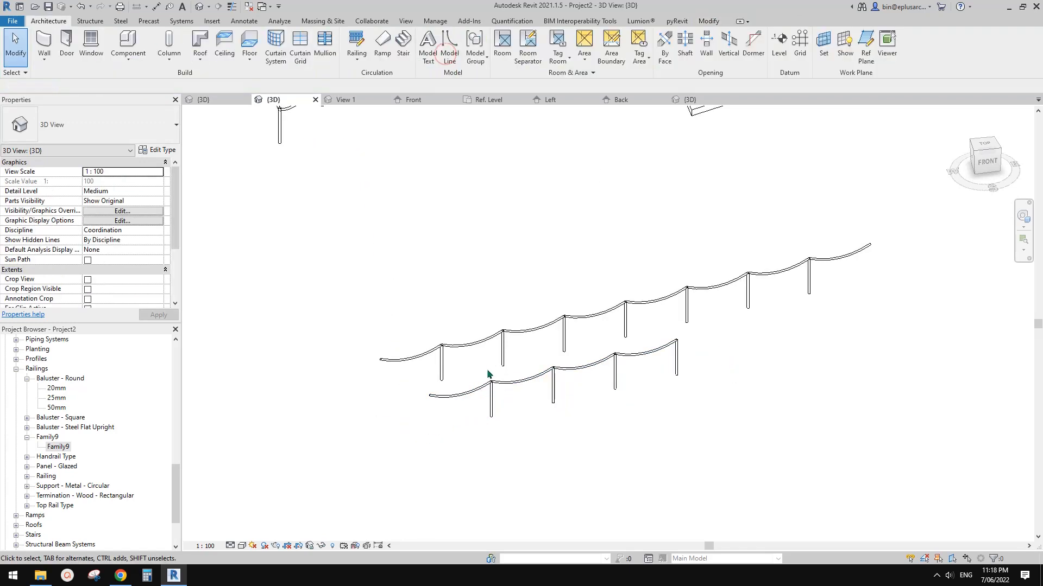
Examine the path sketch of the front NEW railing and its end against the last baluster, leaving the path as it is
{"action": "left_click", "coordinate": [492, 379]}
{"action": "double_click", "coordinate": [430, 400]}
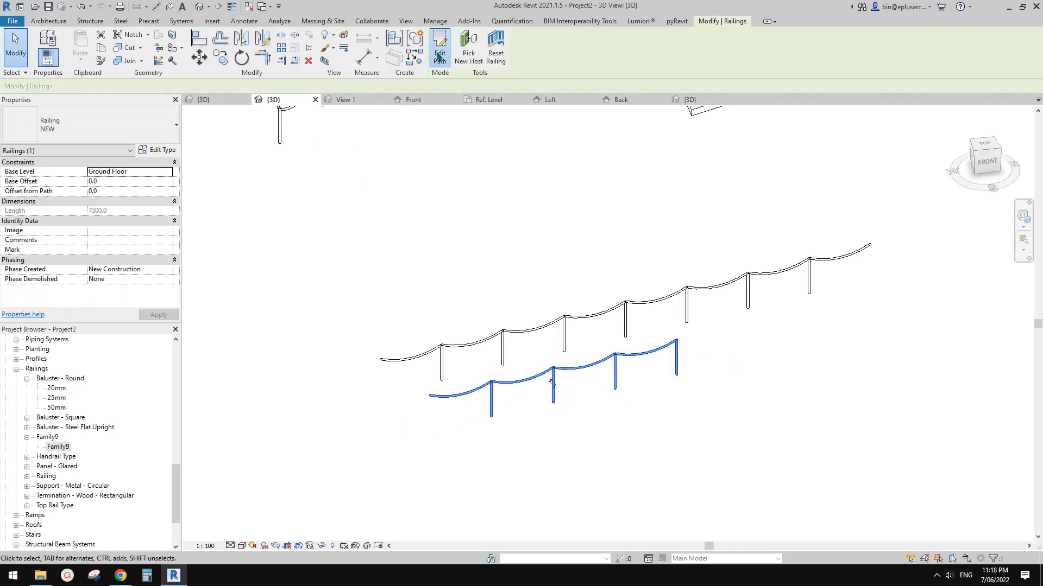
{"action": "left_click", "coordinate": [439, 57]}
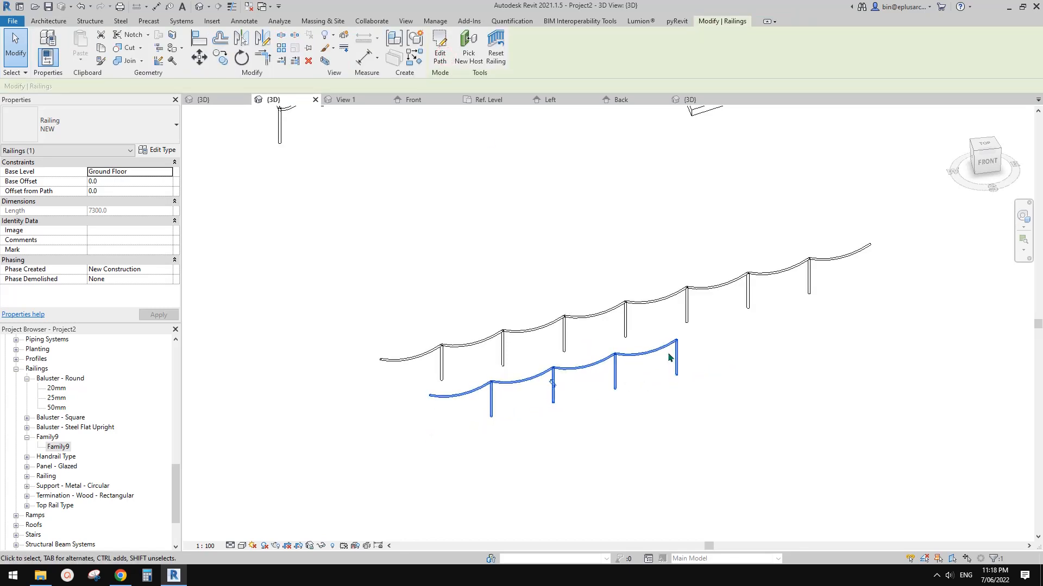
{"action": "left_click", "coordinate": [440, 52]}
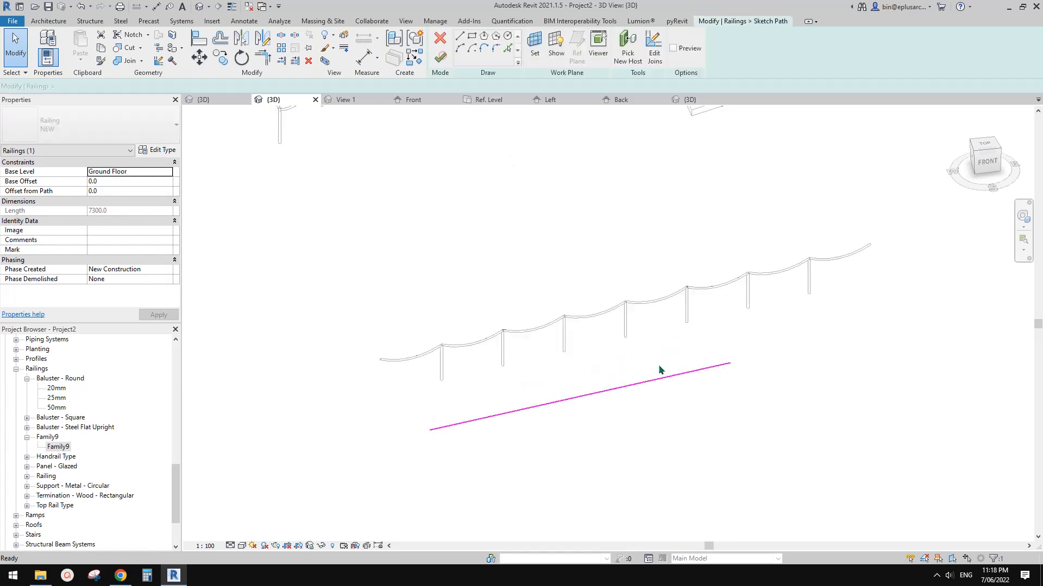
{"action": "left_click", "coordinate": [717, 370]}
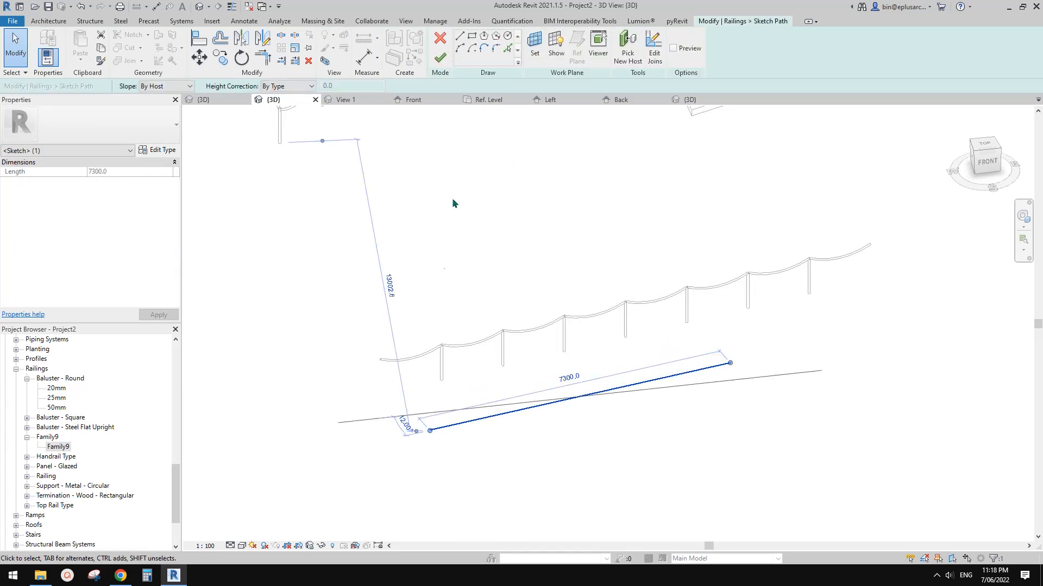
{"action": "left_click", "coordinate": [440, 57]}
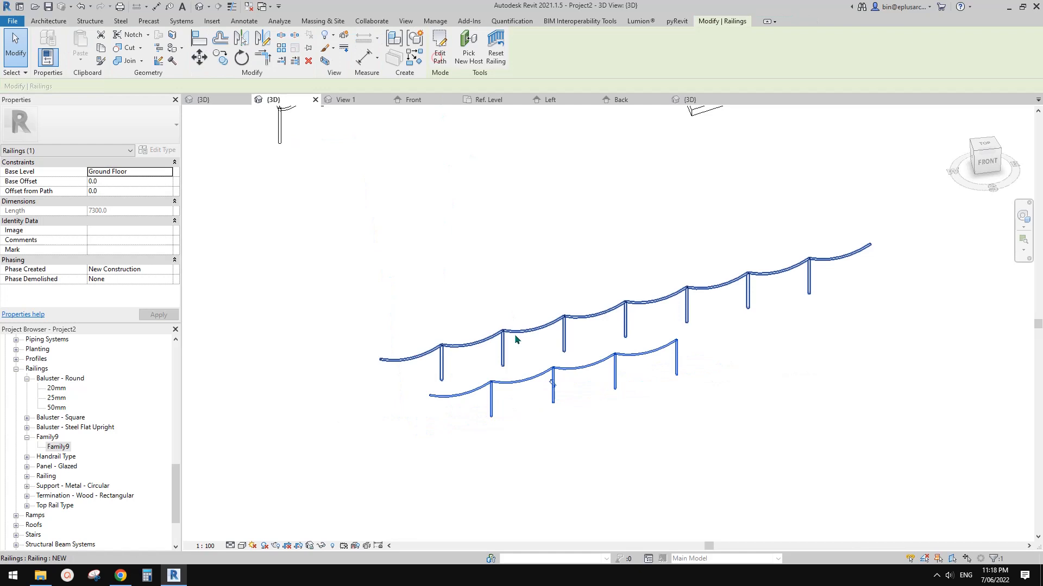
Assign Baluster - Round : 50mm as the start post in the NEW railing type's baluster placement
{"action": "left_click", "coordinate": [490, 391]}
{"action": "left_click", "coordinate": [162, 153]}
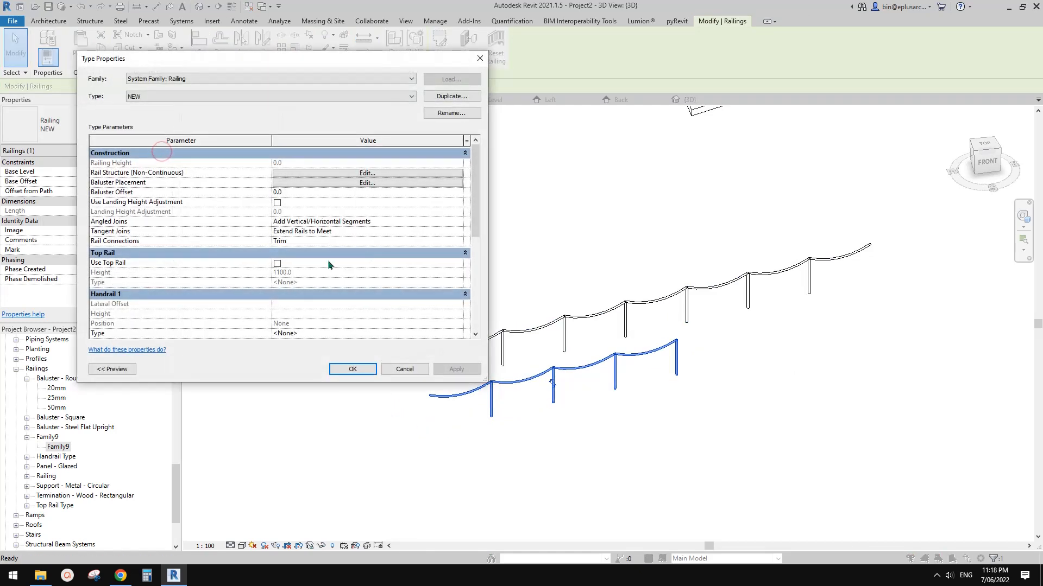
{"action": "left_click", "coordinate": [365, 183]}
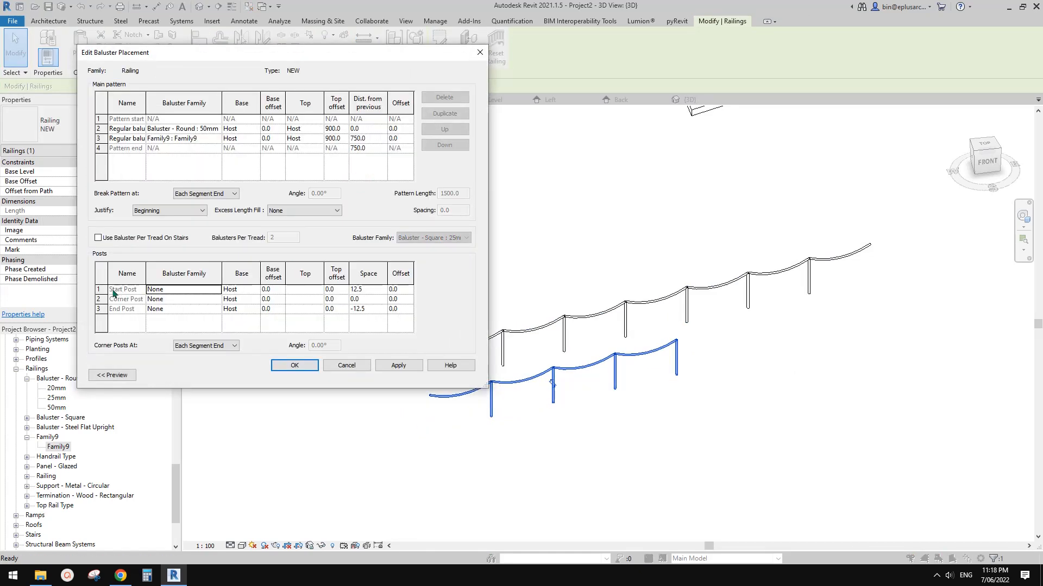
{"action": "left_click", "coordinate": [185, 290]}
{"action": "left_click", "coordinate": [216, 291]}
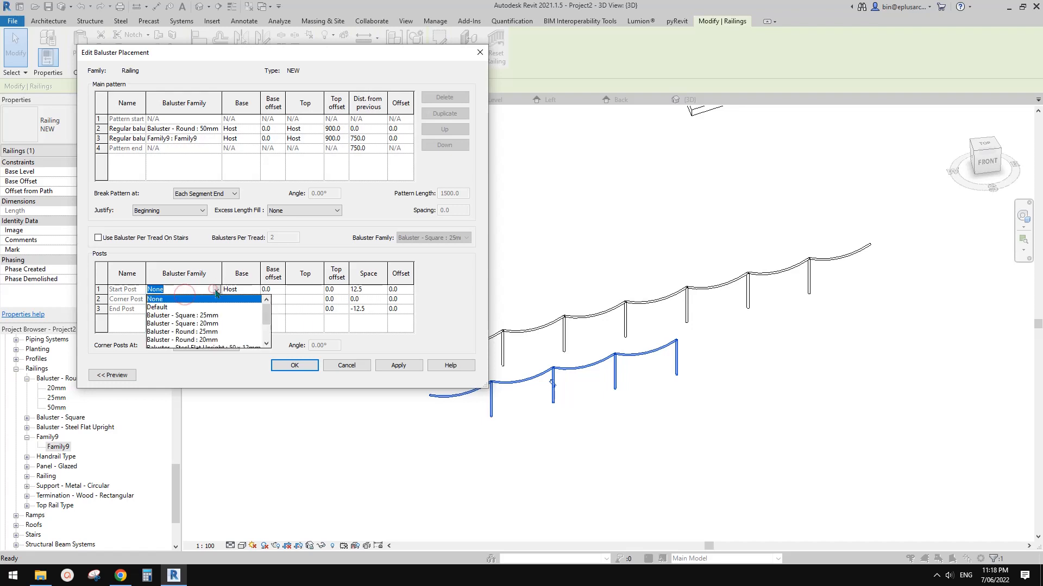
{"action": "scroll", "coordinate": [268, 316], "scroll_direction": "down", "scroll_amount": 2}
{"action": "left_click", "coordinate": [207, 337]}
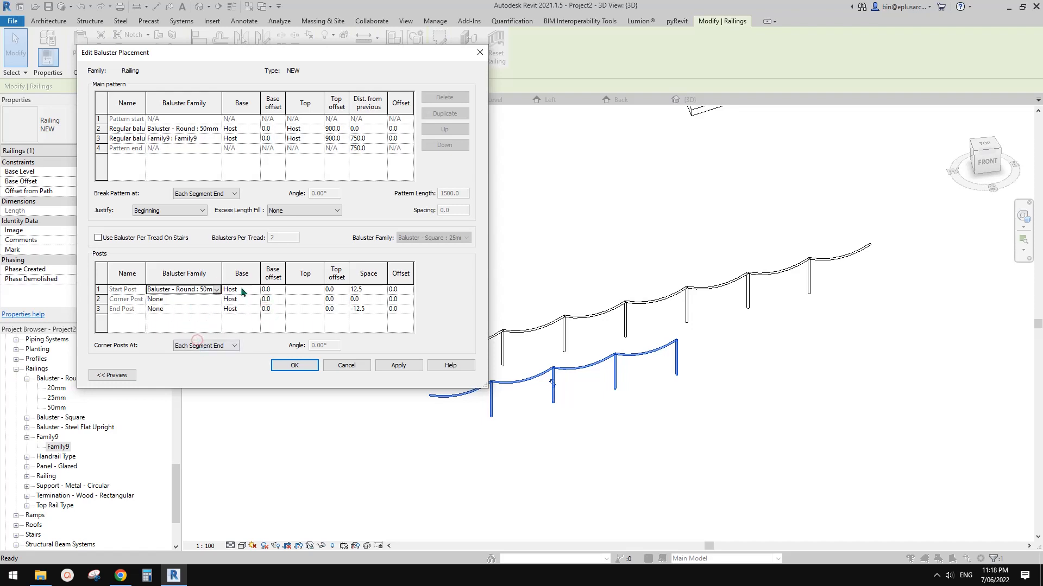
Set the start post's top to Host with a top offset of 900 and apply it to the NEW railing type
{"action": "left_click", "coordinate": [307, 290]}
{"action": "left_click", "coordinate": [318, 289]}
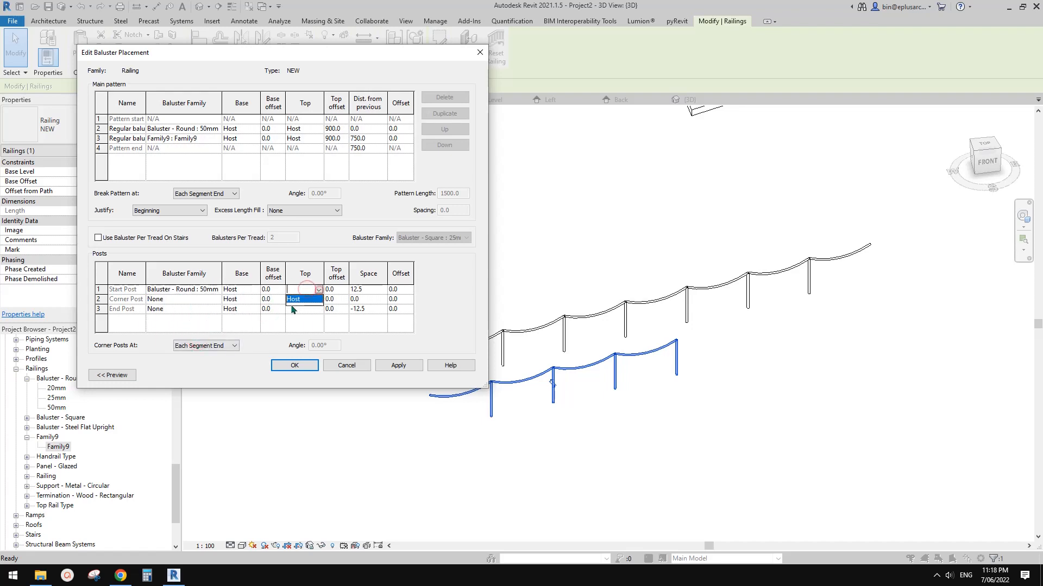
{"action": "left_click", "coordinate": [296, 299]}
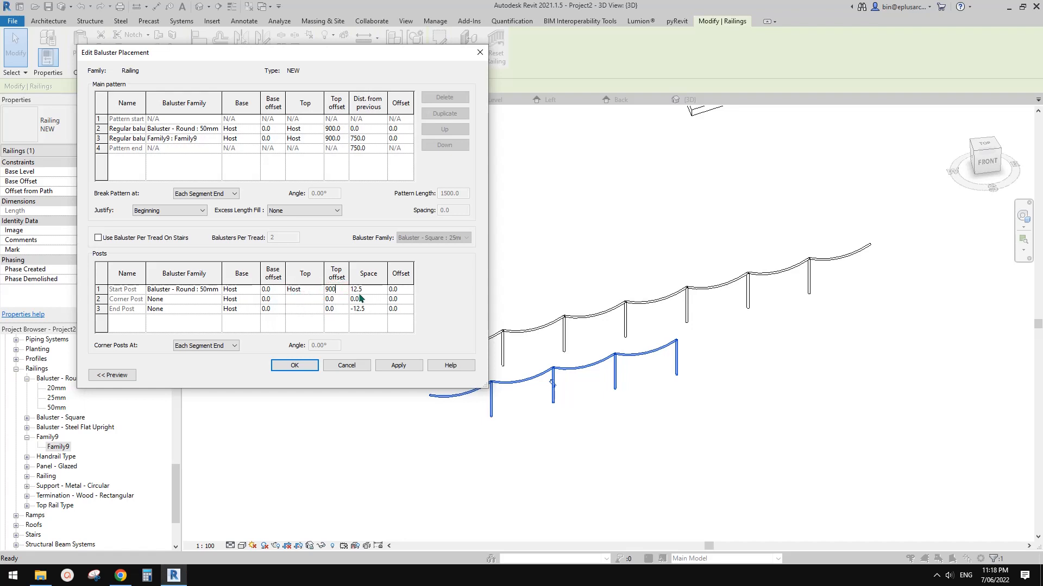
{"action": "left_click", "coordinate": [294, 365]}
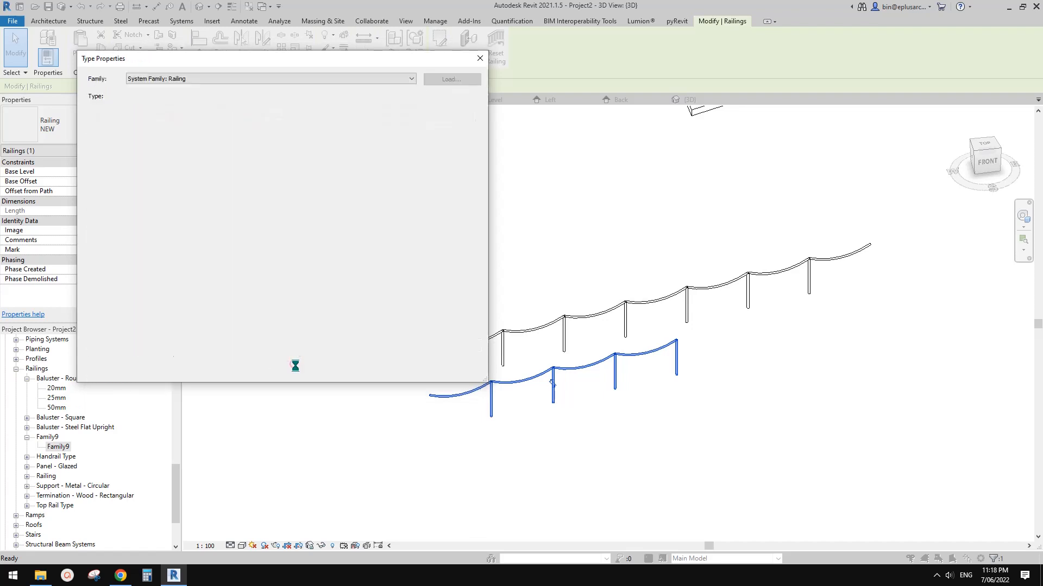
{"action": "left_click", "coordinate": [450, 369]}
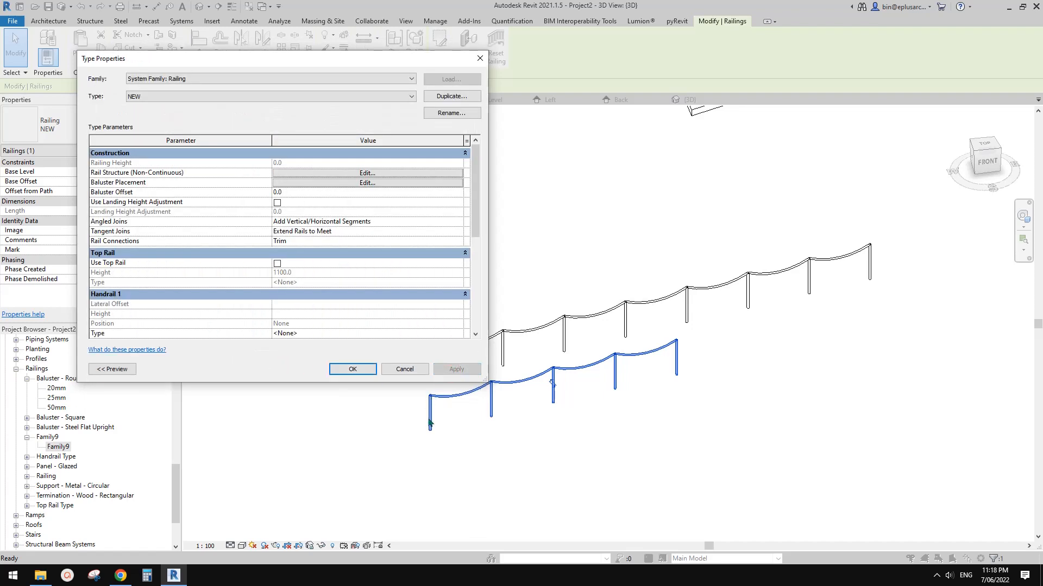
{"action": "left_click", "coordinate": [353, 369]}
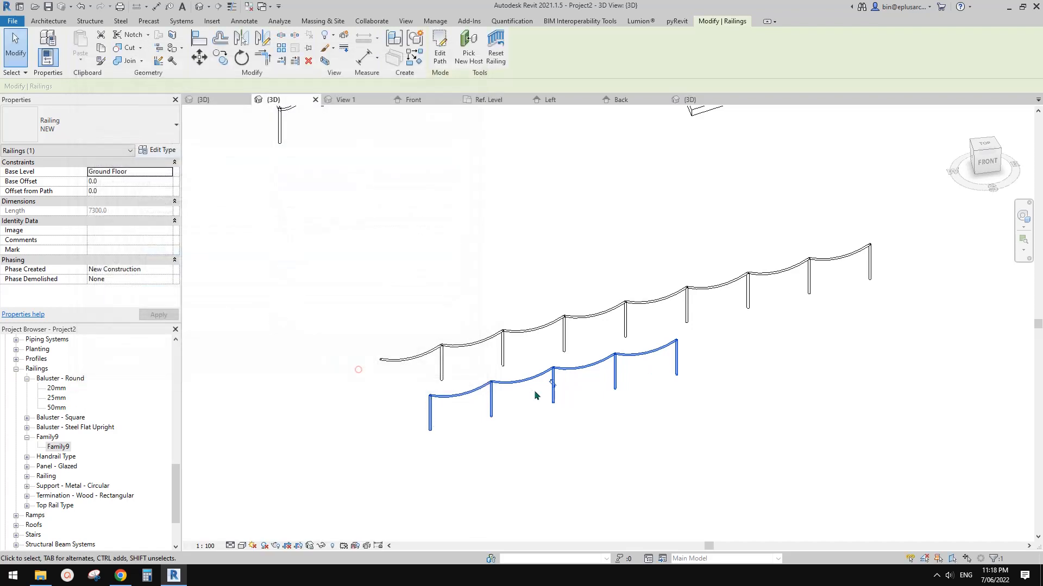
Lengthen the front railing's path to 8700 mm at its far end, keeping the 12° direction, and finish the sketch
{"action": "left_click", "coordinate": [619, 357]}
{"action": "double_click", "coordinate": [675, 351]}
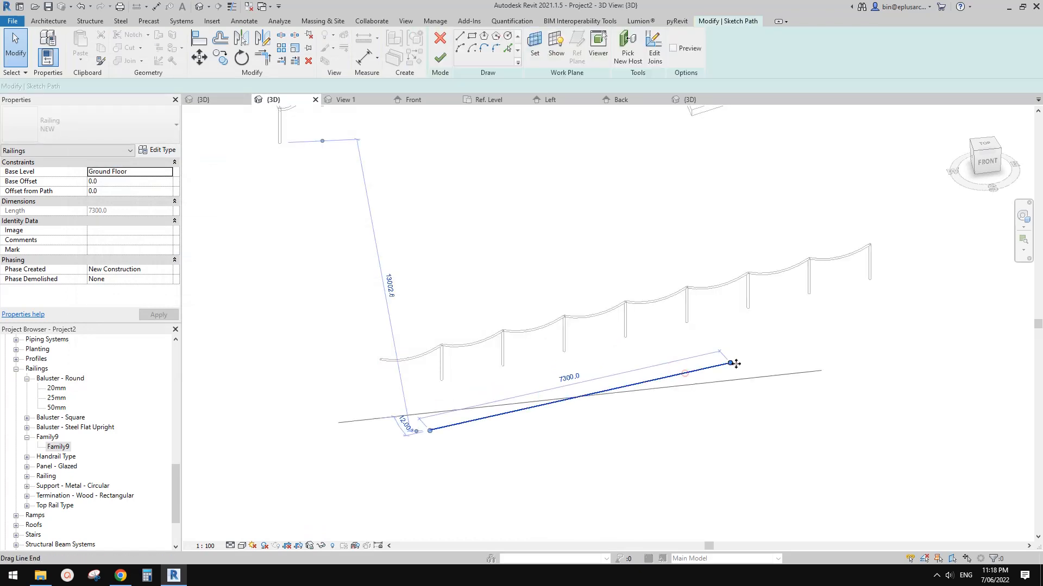
{"action": "left_click_drag", "start_coordinate": [786, 349], "coordinate": [787, 350]}
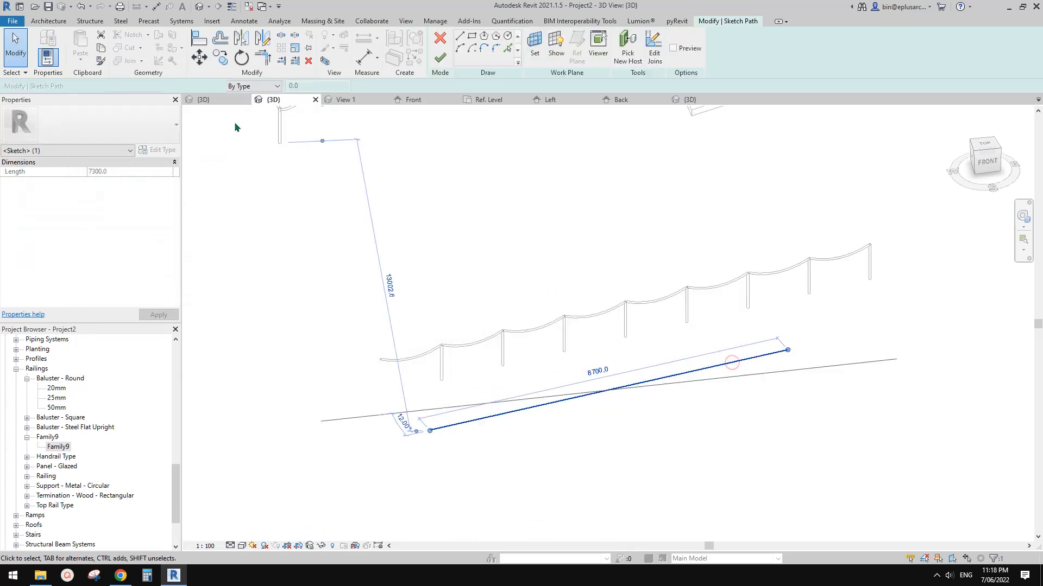
{"action": "left_click", "coordinate": [441, 58]}
Examine the lengthened front railing from several angles and compare it with the line-based rope fence components behind it
{"action": "mouse_move", "coordinate": [659, 331]}
{"action": "middle_mouse_down", "text": "shift"}
{"action": "mouse_move", "coordinate": [642, 357]}
{"action": "mouse_move", "coordinate": [656, 354]}
{"action": "mouse_move", "coordinate": [671, 369]}
{"action": "middle_mouse_up", "text": "shift"}
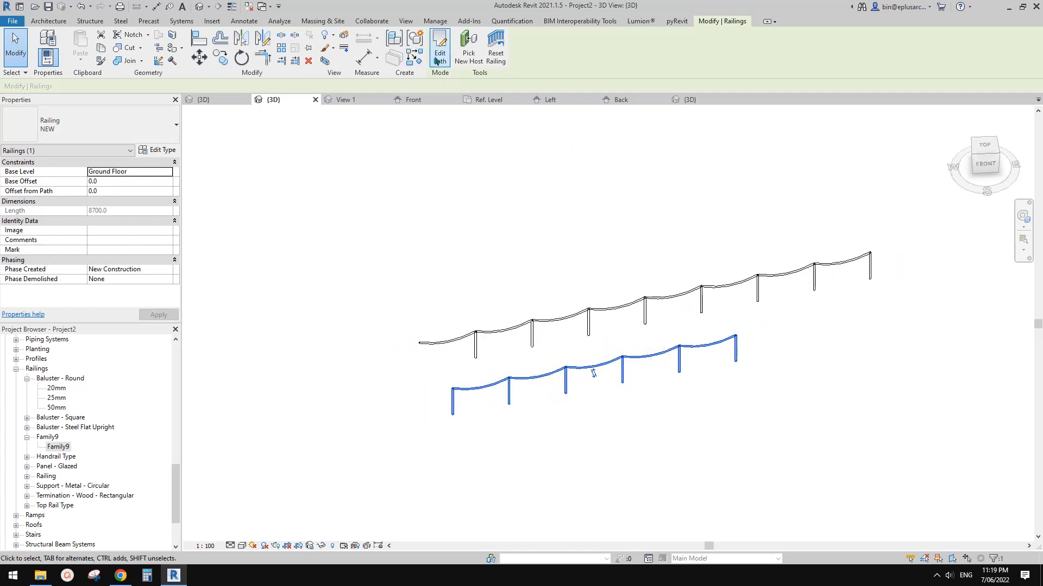
{"action": "middle_click_drag", "start_coordinate": [564, 325], "coordinate": [570, 354]}
{"action": "scroll", "coordinate": [577, 393], "scroll_direction": "up", "scroll_amount": 1}
{"action": "middle_click_drag", "start_coordinate": [580, 396], "coordinate": [601, 406], "text": "shift"}
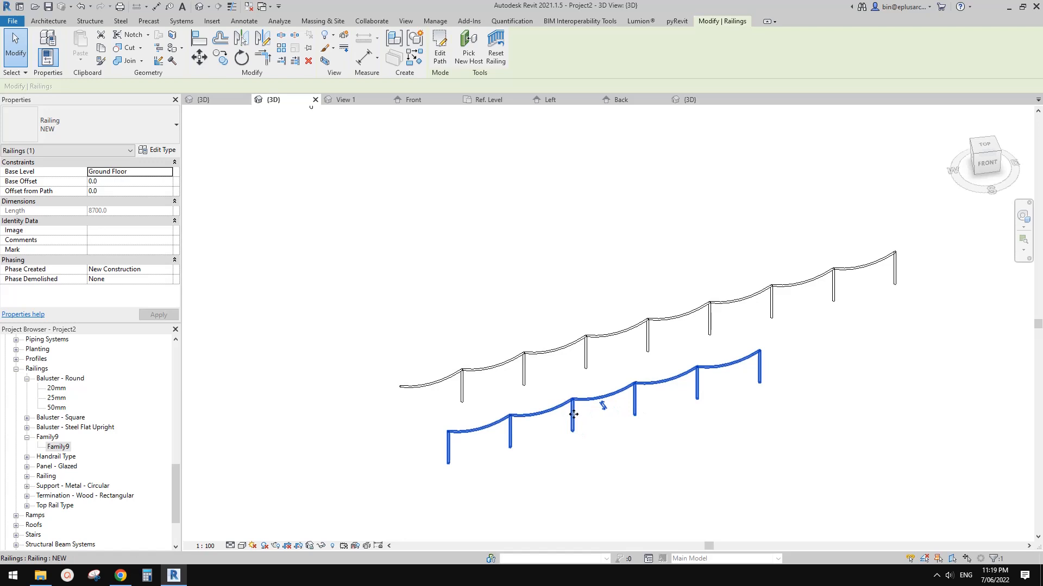
{"action": "scroll", "coordinate": [608, 389], "scroll_direction": "down", "scroll_amount": 2}
{"action": "middle_click_drag", "start_coordinate": [608, 389], "coordinate": [716, 473]}
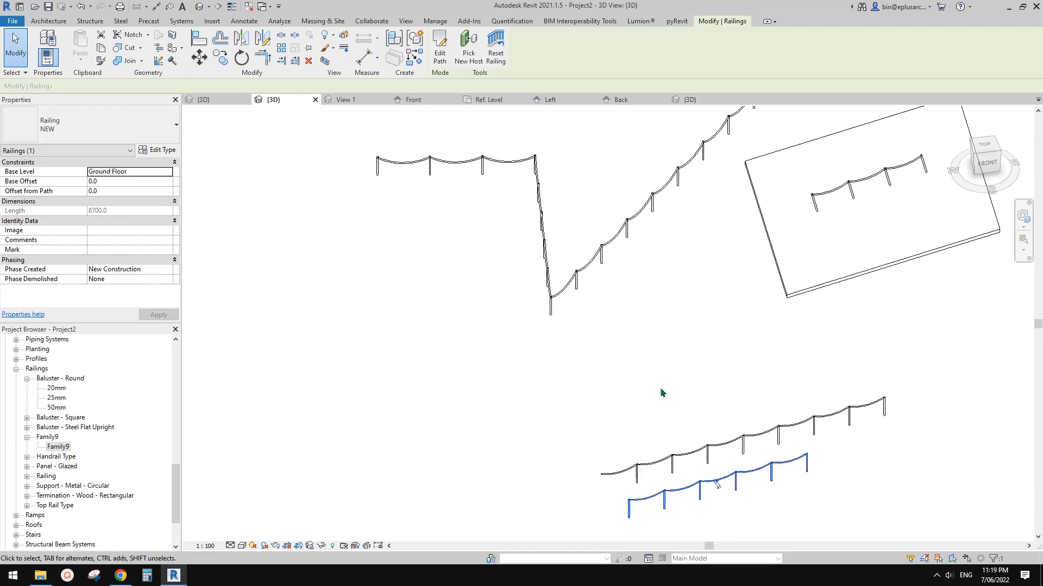
{"action": "left_click", "coordinate": [613, 231]}
{"action": "middle_click_drag", "start_coordinate": [629, 244], "coordinate": [567, 215], "text": "shift"}
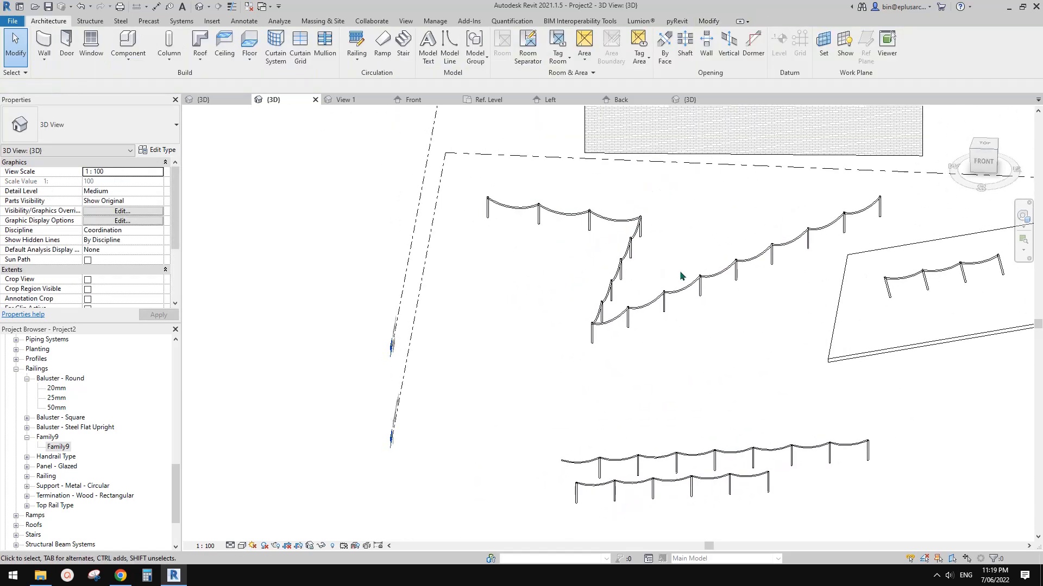
{"action": "left_click", "coordinate": [710, 279]}
{"action": "scroll", "coordinate": [707, 276], "scroll_direction": "up", "scroll_amount": 1}
{"action": "middle_click_drag", "start_coordinate": [705, 274], "coordinate": [616, 289]}
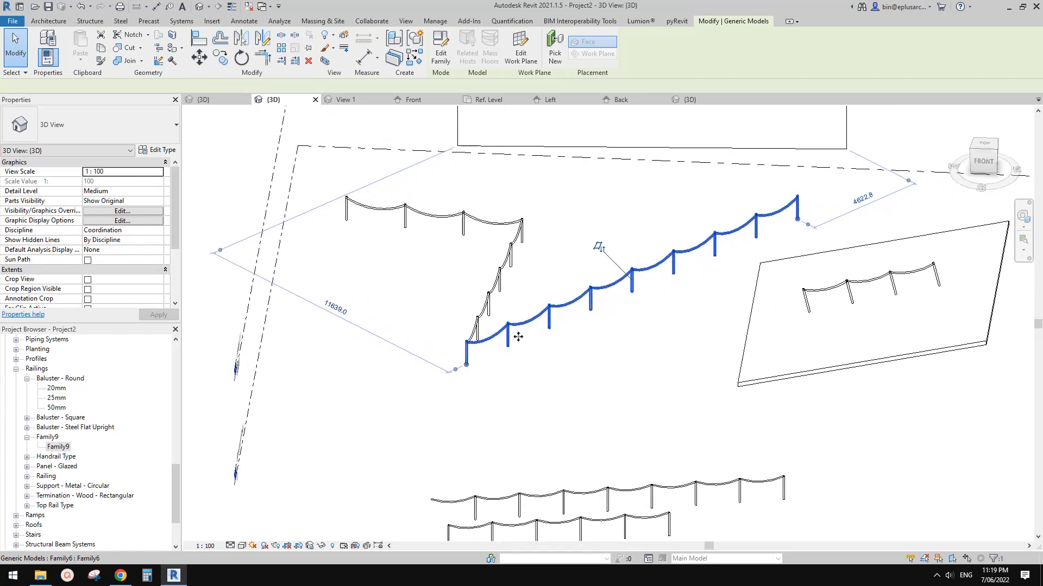
{"action": "middle_click_drag", "start_coordinate": [607, 325], "coordinate": [598, 326]}
{"action": "left_click", "coordinate": [515, 376]}
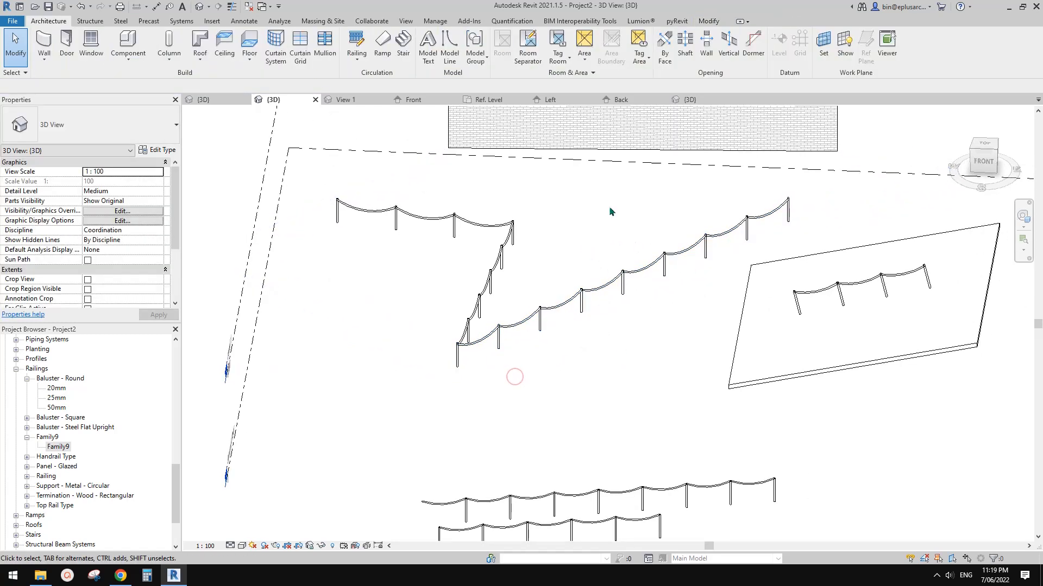
Create a similar Family6 rope fence about 6000 mm long between the long diagonal fence and the two NEW railings
{"action": "left_click", "coordinate": [668, 260]}
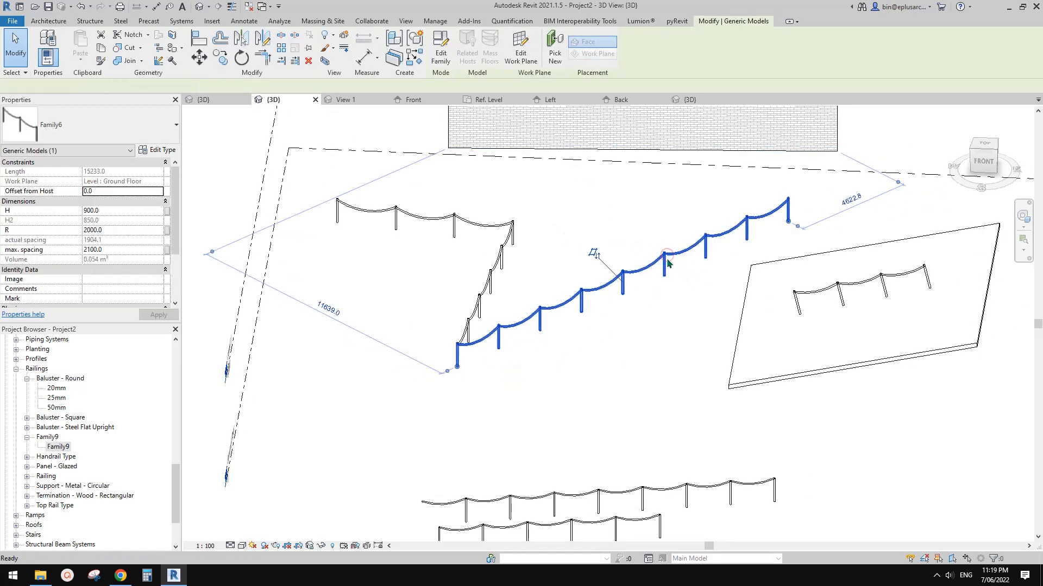
{"action": "key", "text": "c"}
{"action": "key", "text": "s"}
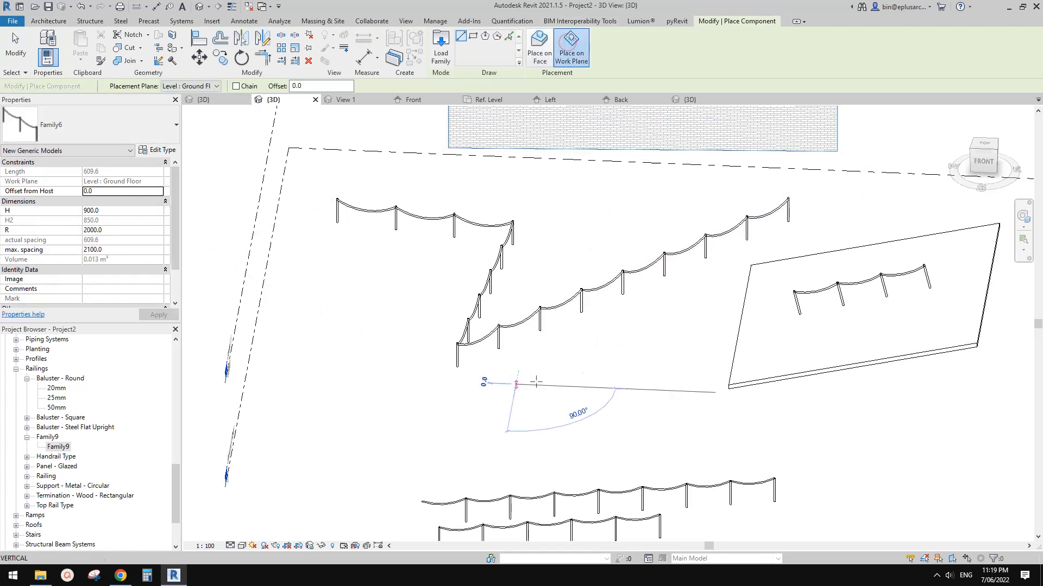
{"action": "left_click", "coordinate": [514, 383]}
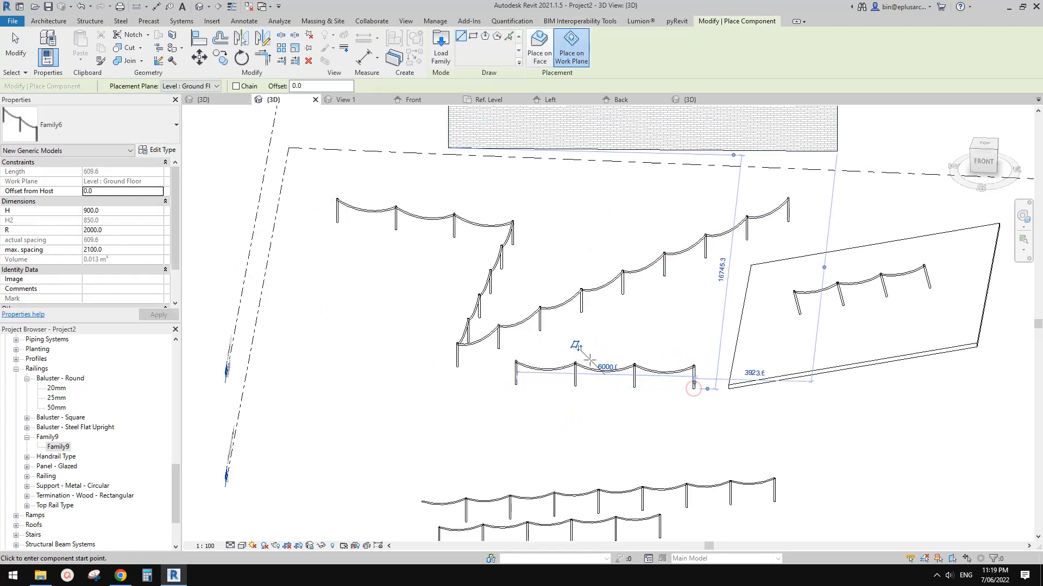
{"action": "key", "text": "Escape"}
{"action": "middle_click_drag", "start_coordinate": [631, 408], "coordinate": [637, 365]}
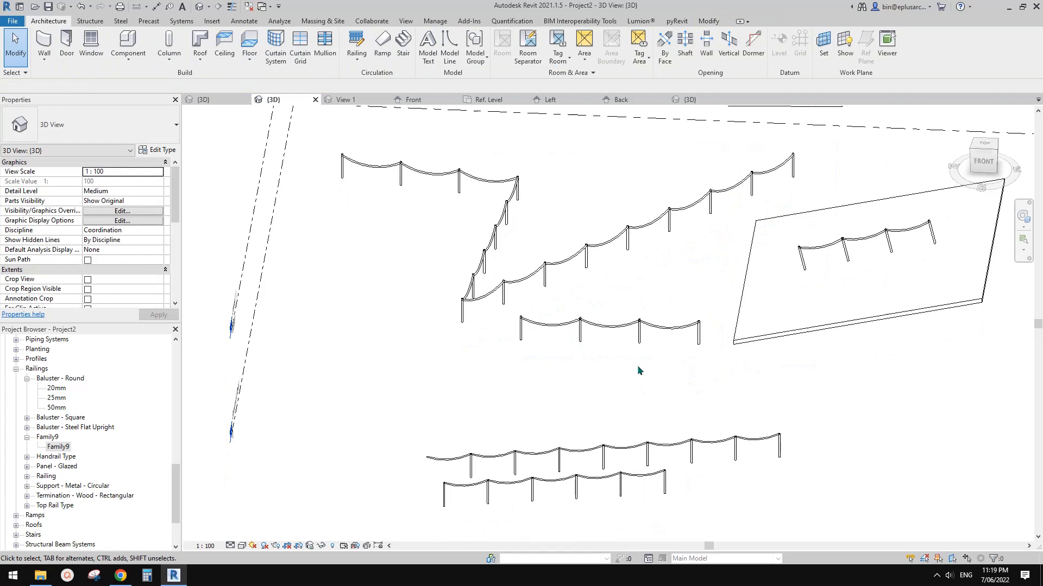
{"action": "left_click", "coordinate": [678, 326]}
{"action": "scroll", "coordinate": [678, 327], "scroll_direction": "up", "scroll_amount": 2}
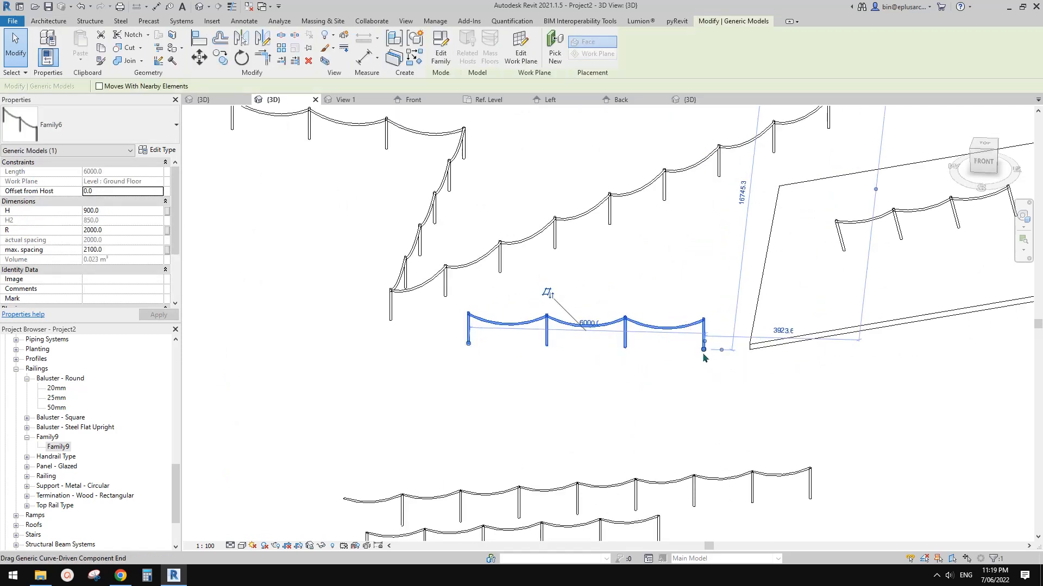
{"action": "middle_click_drag", "start_coordinate": [624, 430], "coordinate": [600, 368]}
Examine the front railing's path sketch and its length, leaving the path as it is
{"action": "left_click", "coordinate": [622, 384]}
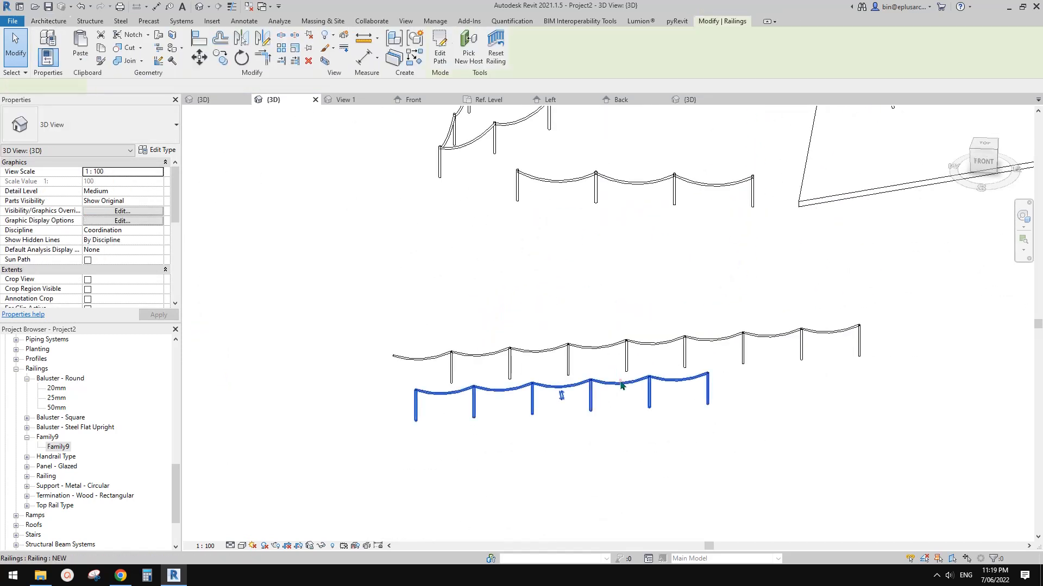
{"action": "double_click", "coordinate": [622, 384]}
{"action": "left_click", "coordinate": [517, 389]}
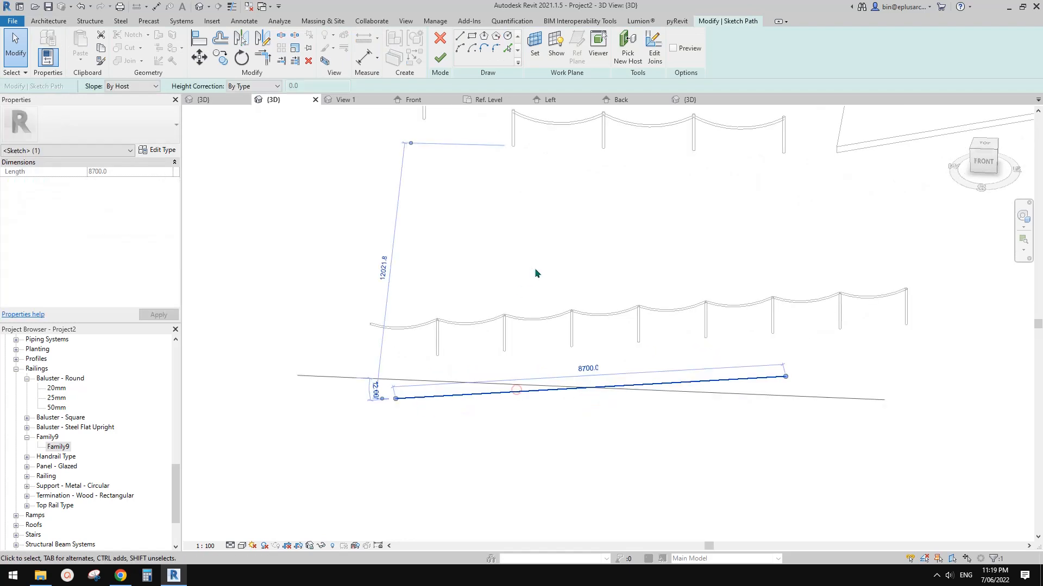
{"action": "left_click", "coordinate": [443, 60]}
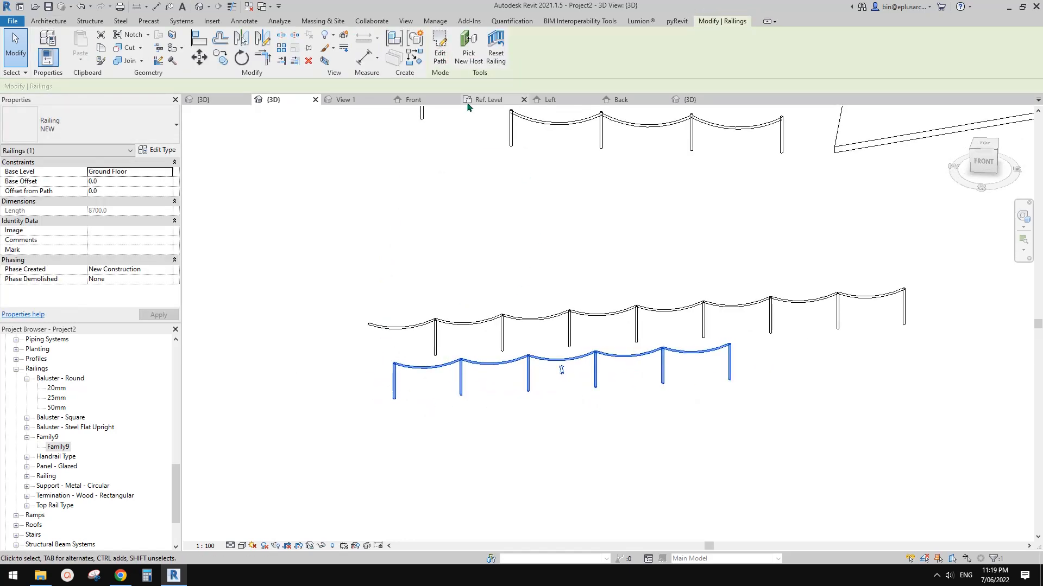
Lengthen the front railing's path to 9500 mm along its direction and finish the sketch
{"action": "left_click", "coordinate": [440, 53]}
{"action": "left_click", "coordinate": [735, 376]}
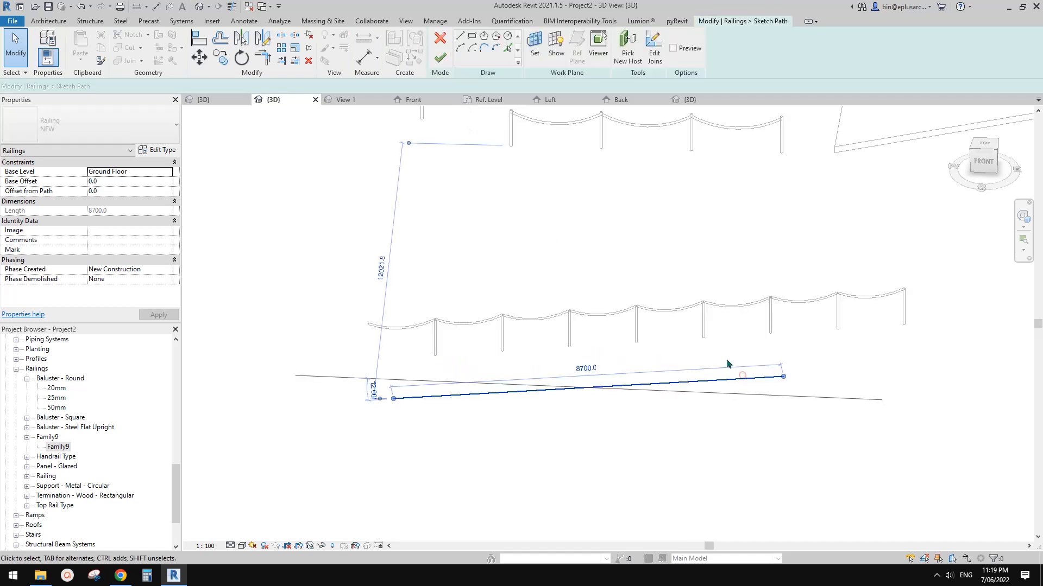
{"action": "left_click_drag", "start_coordinate": [783, 376], "coordinate": [820, 372]}
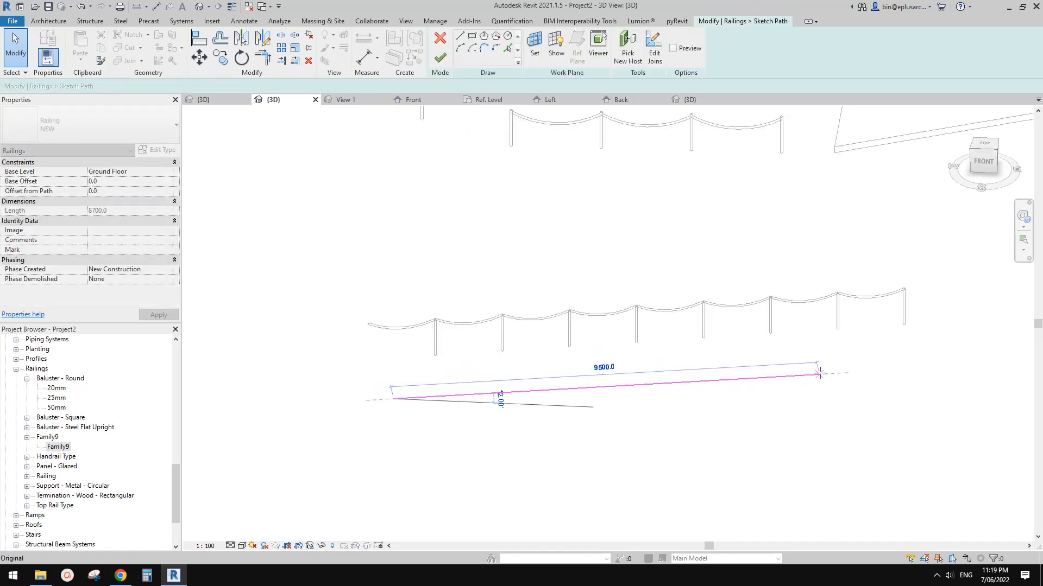
{"action": "left_click", "coordinate": [440, 57]}
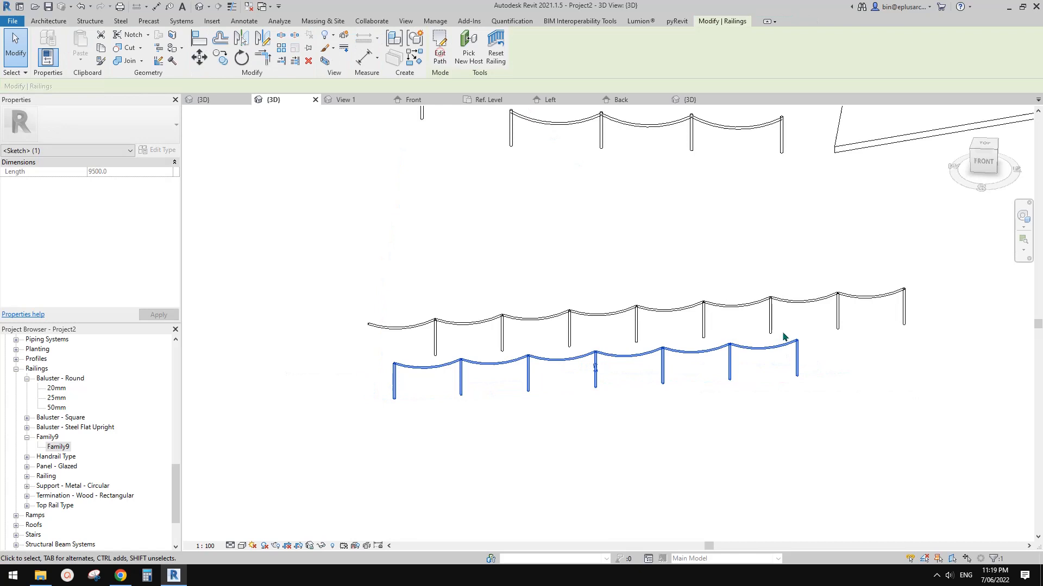
Shorten the front railing's path to 9000 mm along its direction and finish the sketch
{"action": "double_click", "coordinate": [797, 363]}
{"action": "left_click_drag", "start_coordinate": [819, 374], "coordinate": [796, 375]}
{"action": "left_click", "coordinate": [660, 387]}
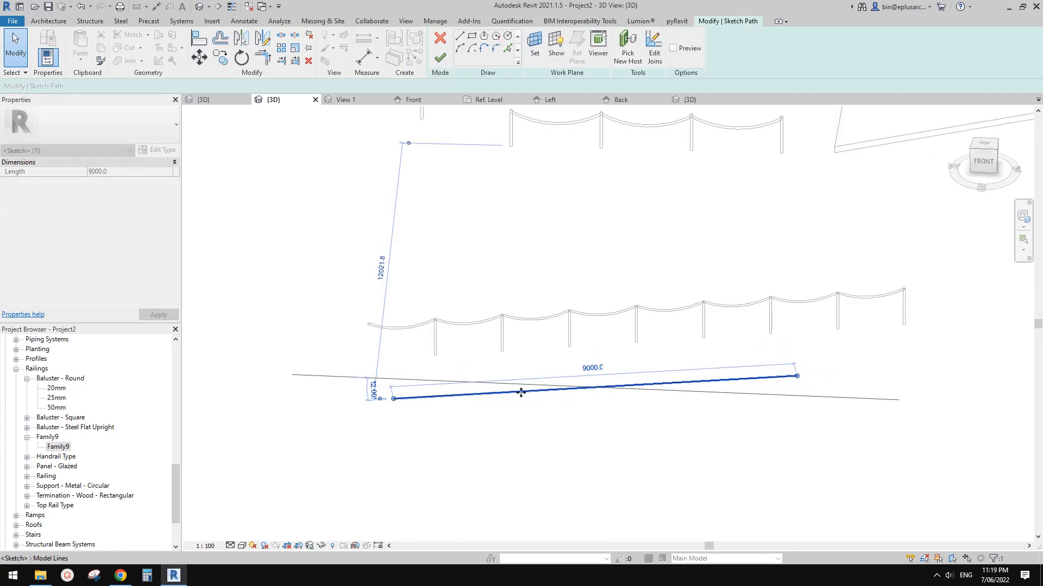
{"action": "left_click", "coordinate": [505, 139]}
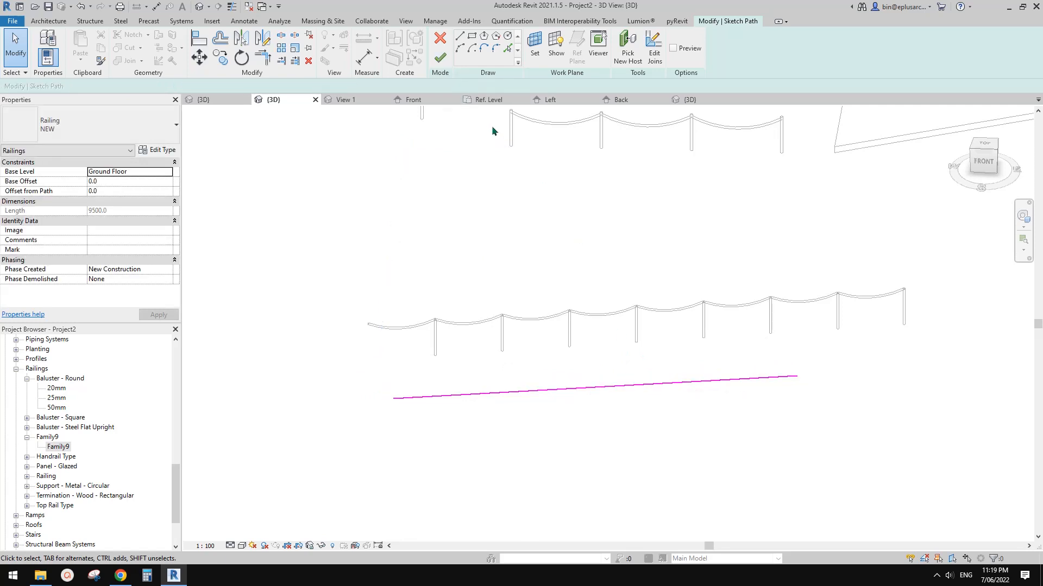
{"action": "left_click", "coordinate": [645, 385]}
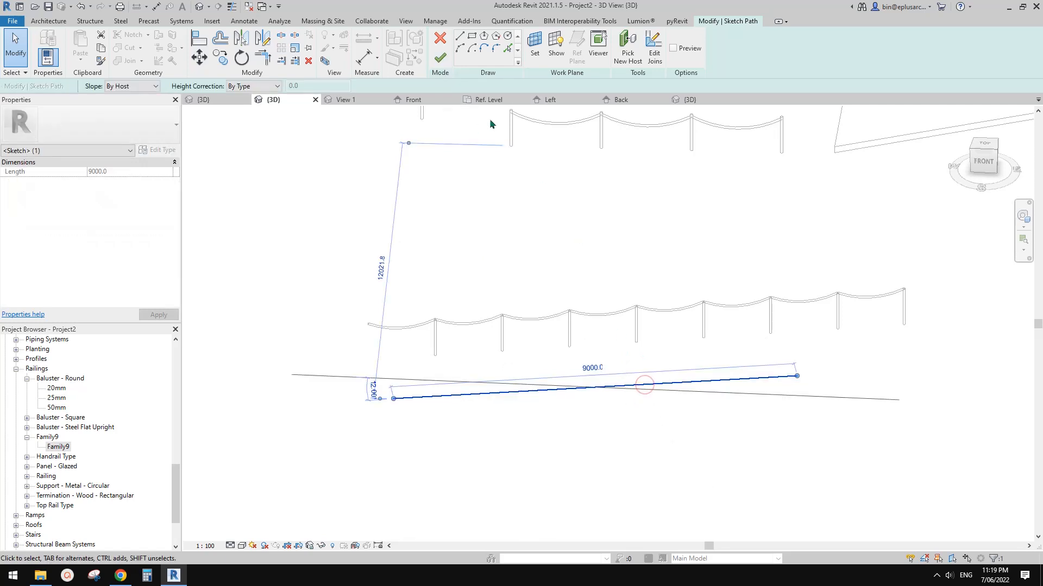
{"action": "left_click", "coordinate": [440, 58]}
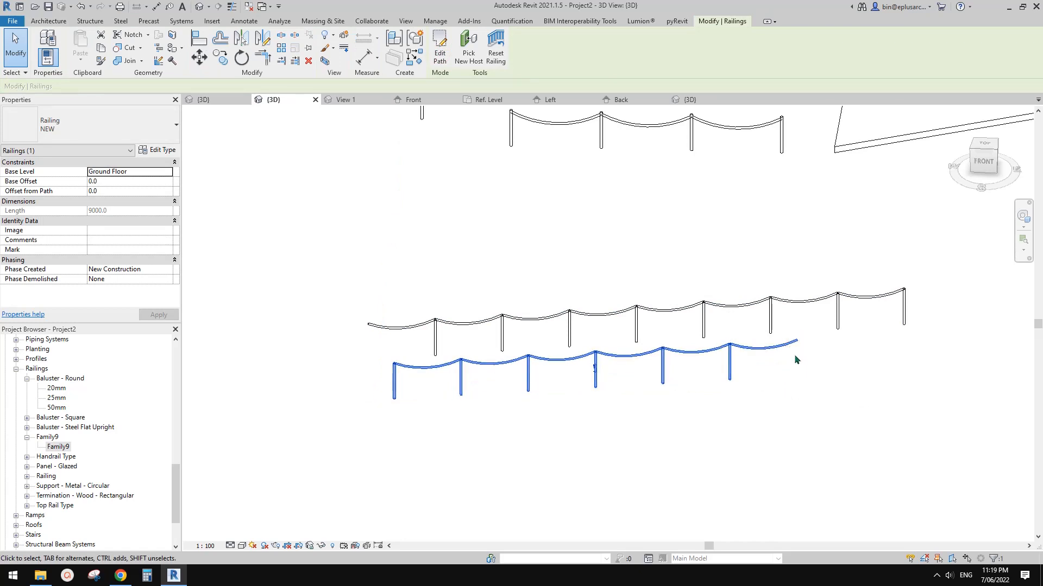
Try Baluster - Round : 50mm as the end post in the NEW railing type's baluster placement and apply it
{"action": "left_click", "coordinate": [170, 152]}
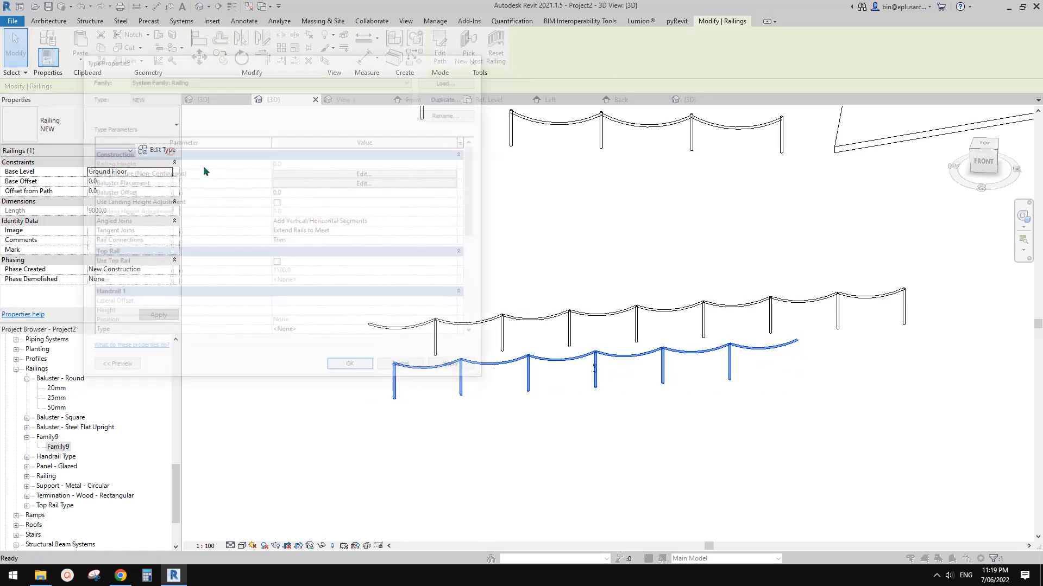
{"action": "left_click", "coordinate": [365, 184]}
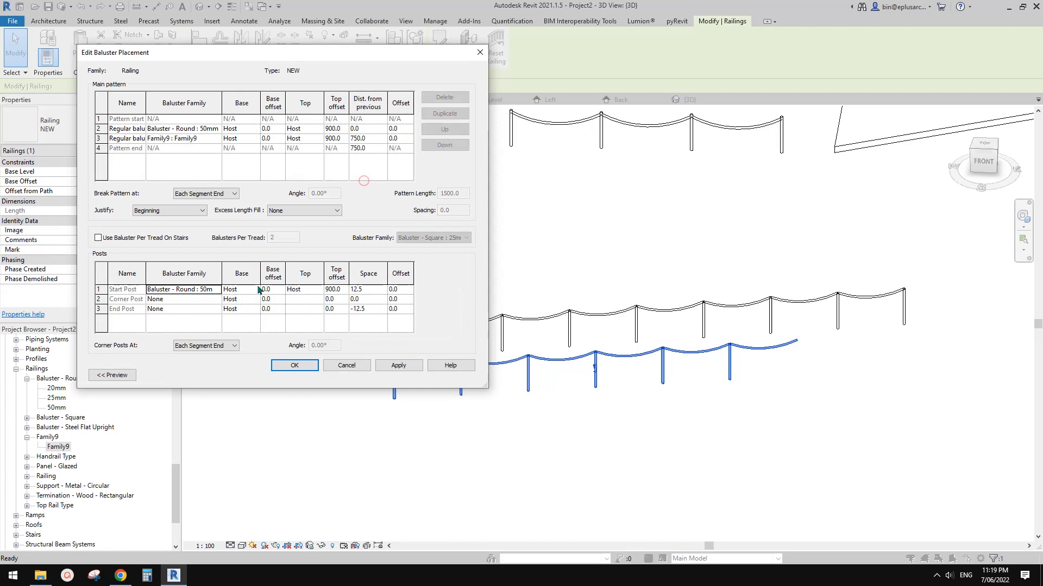
{"action": "left_click", "coordinate": [175, 310]}
{"action": "left_click", "coordinate": [177, 308]}
{"action": "scroll", "coordinate": [222, 358], "scroll_direction": "down", "scroll_amount": 1}
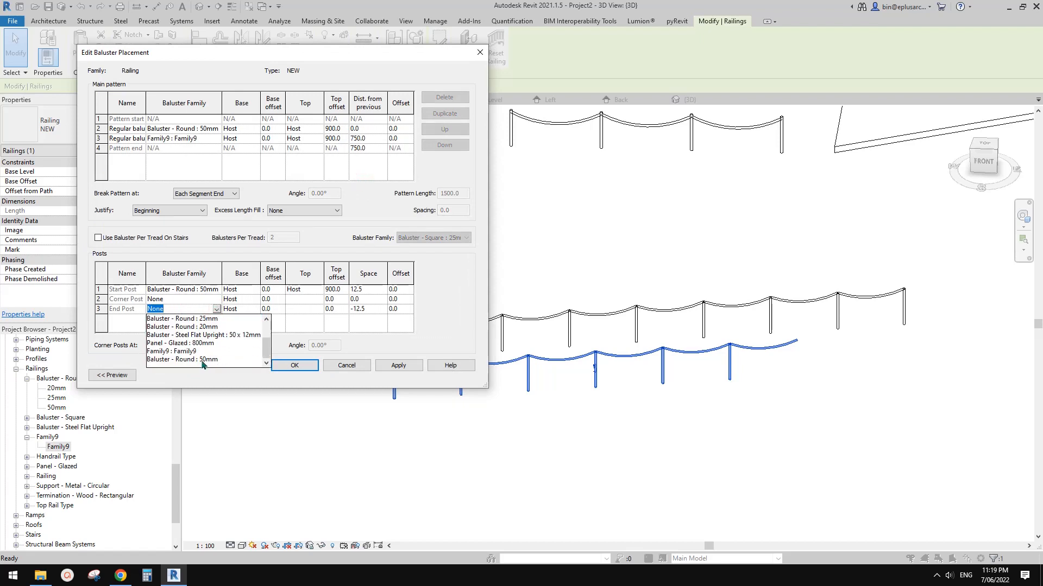
{"action": "left_click", "coordinate": [206, 360]}
{"action": "left_click", "coordinate": [294, 365]}
{"action": "left_click", "coordinate": [332, 259]}
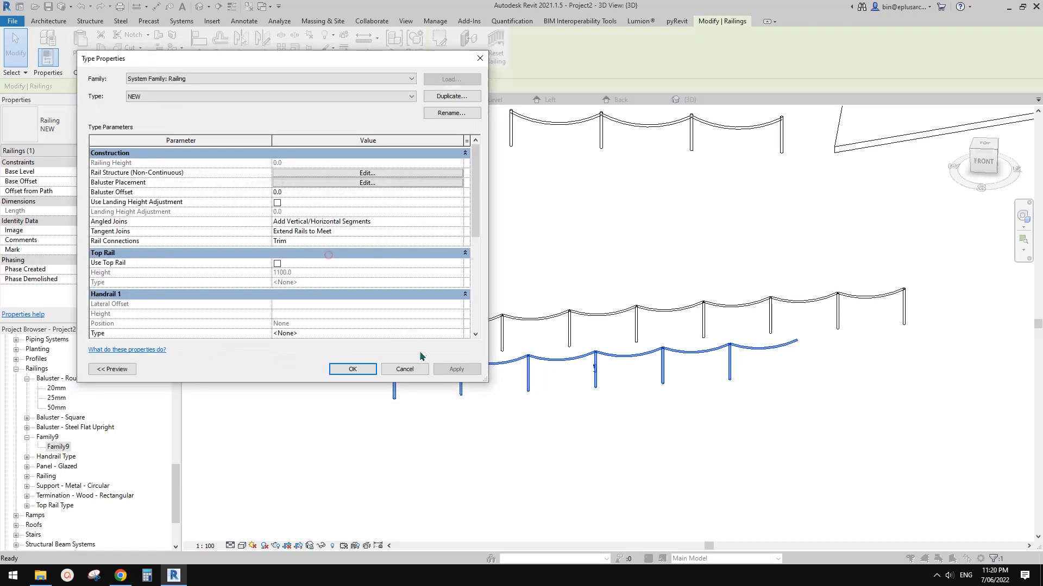
{"action": "left_click", "coordinate": [456, 369]}
Set the NEW railing type's end post back to None and accept the type properties
{"action": "left_click", "coordinate": [367, 183]}
{"action": "left_click", "coordinate": [216, 309]}
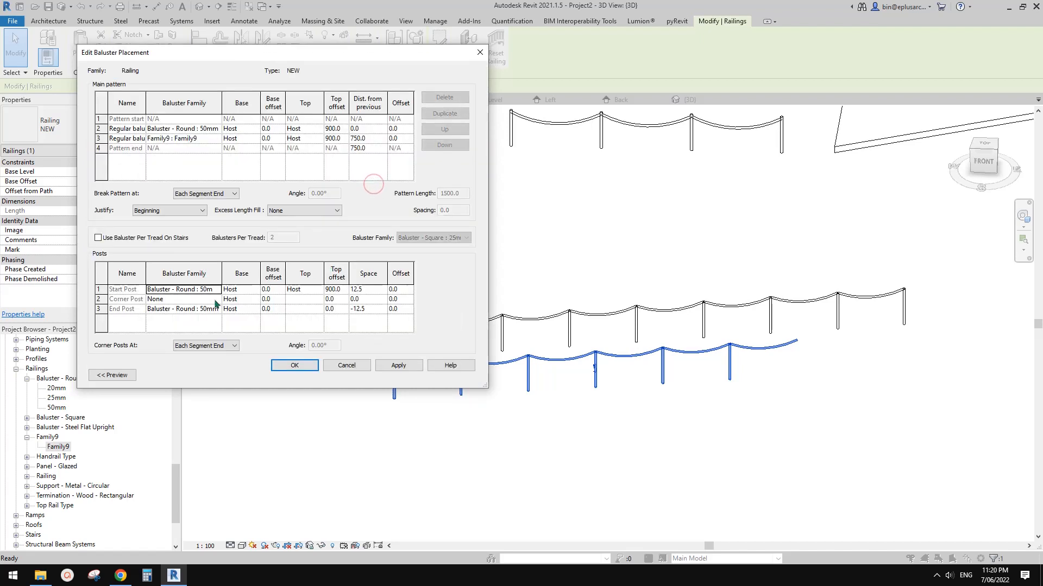
{"action": "left_click", "coordinate": [217, 309]}
{"action": "left_click", "coordinate": [164, 325]}
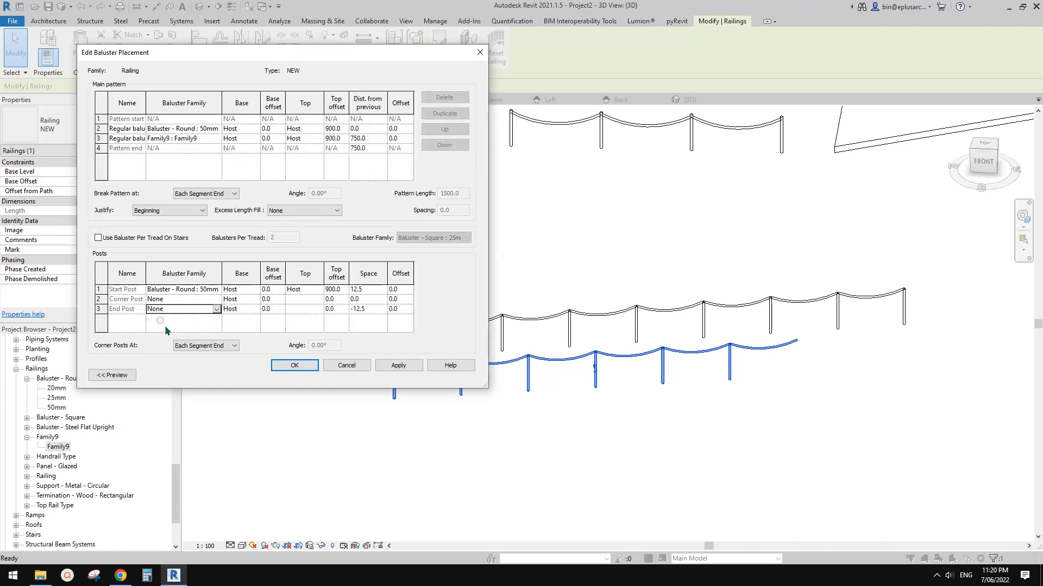
{"action": "left_click", "coordinate": [295, 365]}
{"action": "left_click", "coordinate": [351, 369]}
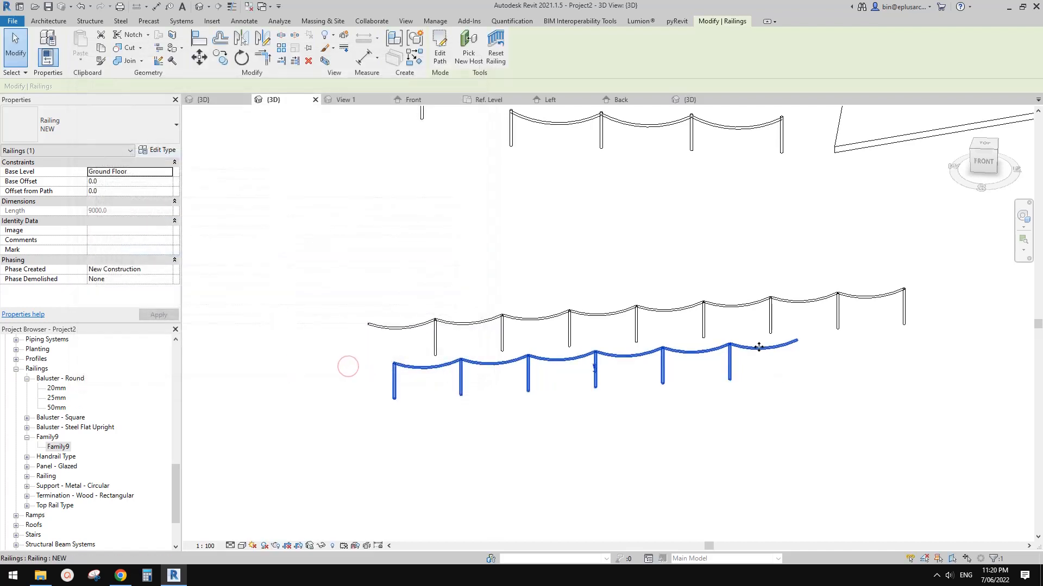
Extend the front railing's path to 9100 mm along its direction and finish the sketch
{"action": "double_click", "coordinate": [758, 348]}
{"action": "left_click", "coordinate": [795, 379]}
{"action": "left_click_drag", "start_coordinate": [804, 378], "coordinate": [810, 377]}
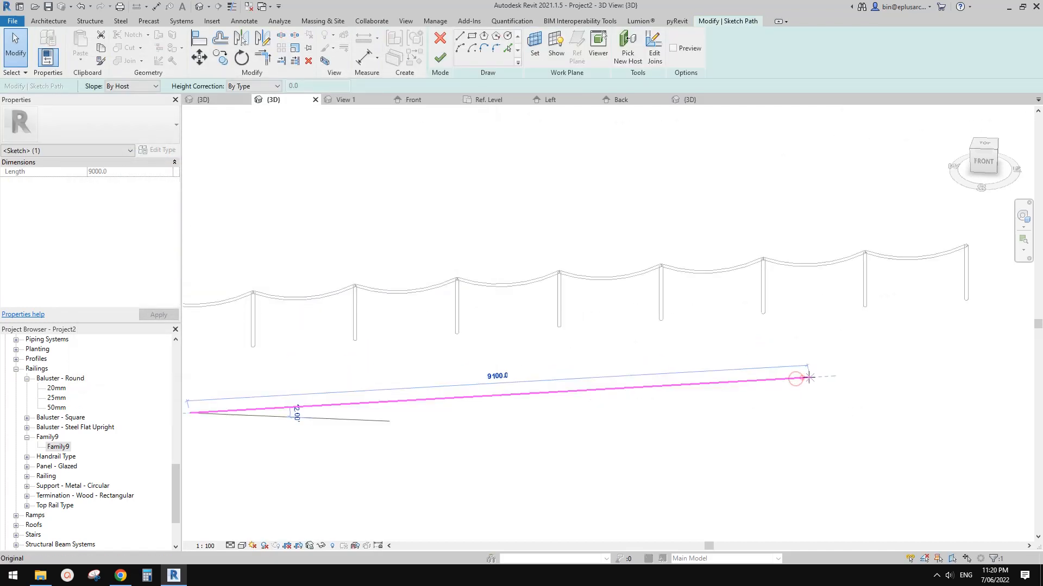
{"action": "left_click", "coordinate": [440, 56]}
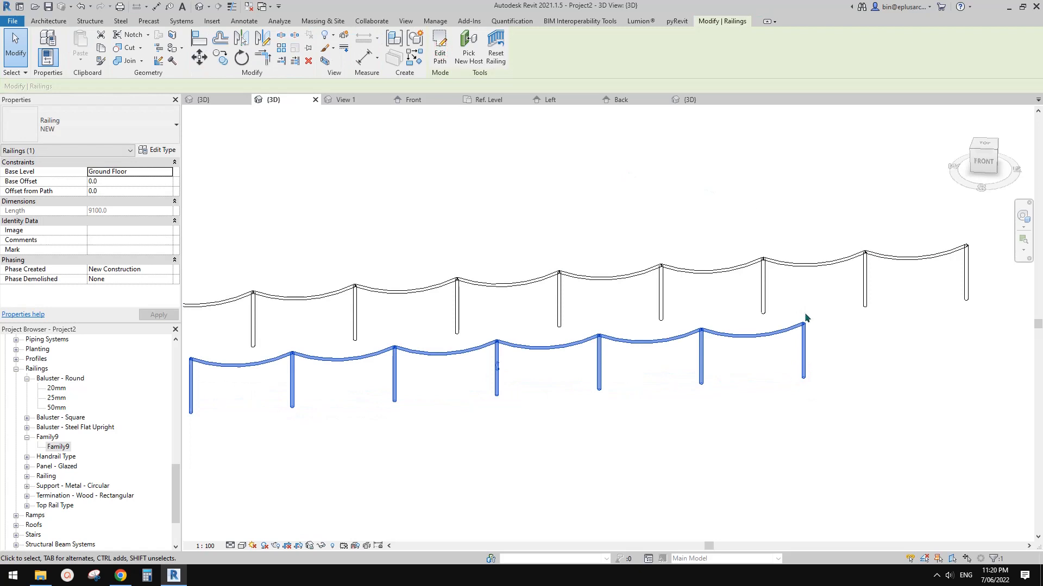
Examine where the ropes meet the post tops along the front railing from several angles
{"action": "scroll", "coordinate": [603, 310], "scroll_direction": "down", "scroll_amount": 2}
{"action": "left_click", "coordinate": [611, 311]}
{"action": "middle_click_drag", "start_coordinate": [601, 349], "coordinate": [611, 307], "text": "shift"}
{"action": "scroll", "coordinate": [368, 399], "scroll_direction": "up", "scroll_amount": 5}
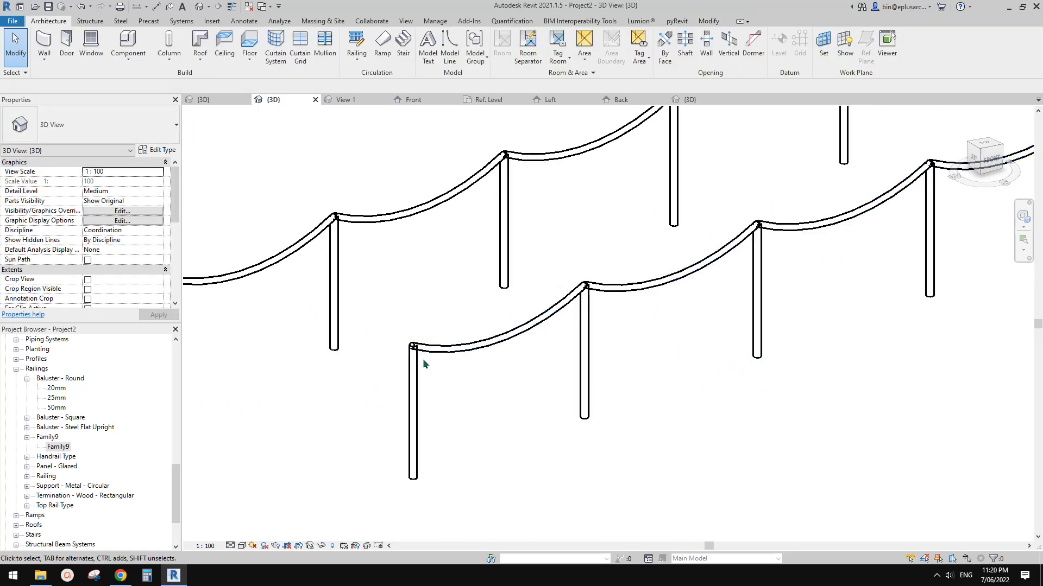
{"action": "left_click", "coordinate": [603, 303]}
{"action": "scroll", "coordinate": [586, 292], "scroll_direction": "up", "scroll_amount": 3}
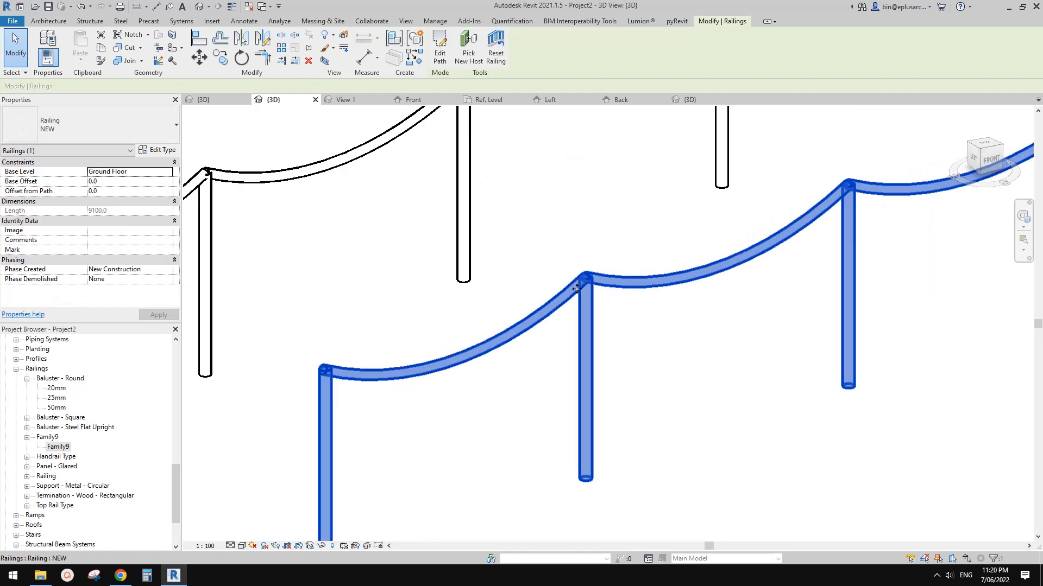
{"action": "middle_click_drag", "start_coordinate": [577, 288], "coordinate": [504, 211], "text": "shift"}
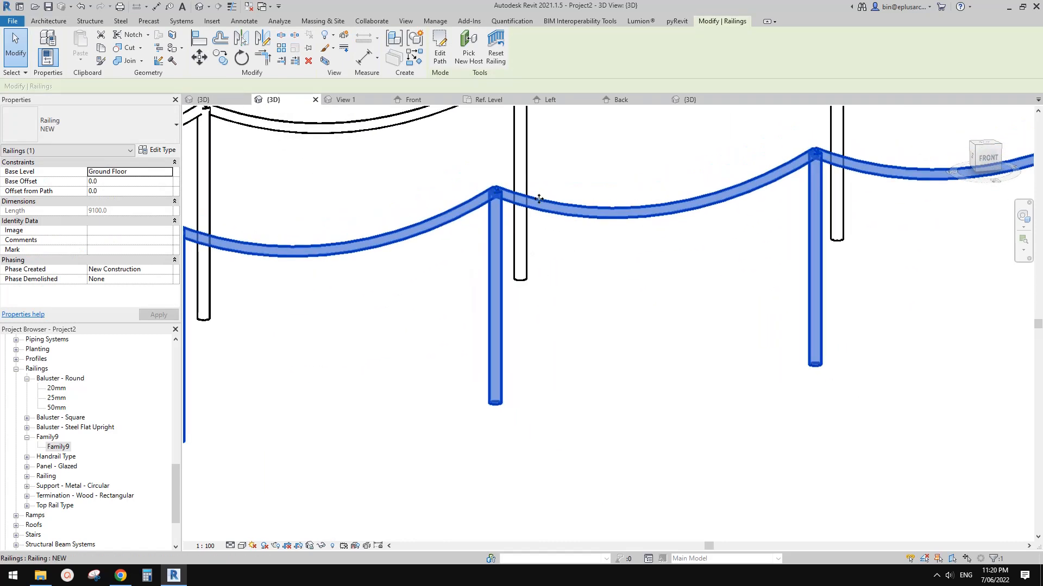
{"action": "middle_click_drag", "start_coordinate": [655, 217], "coordinate": [700, 235], "text": "shift"}
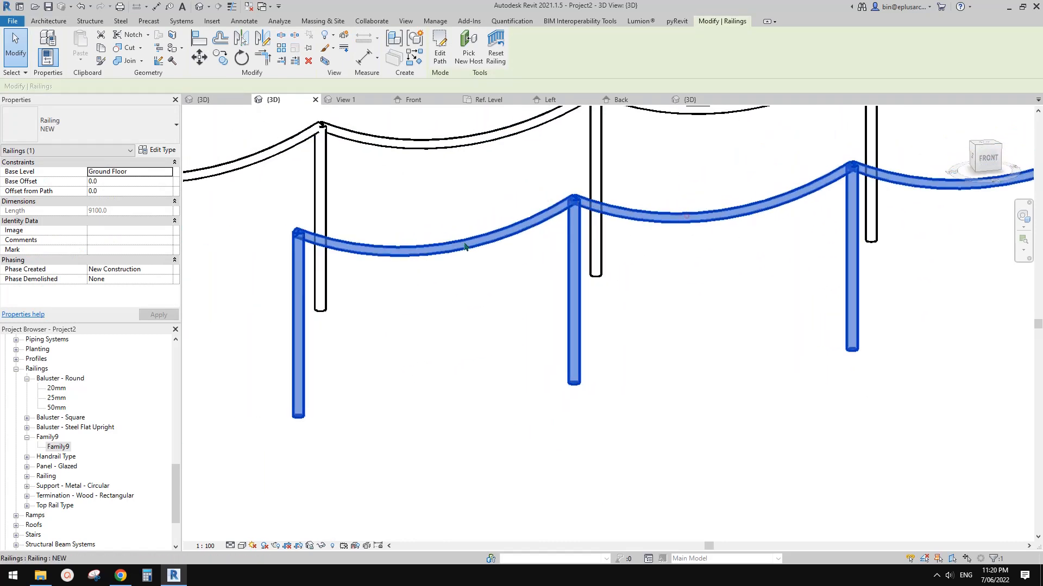
Set the top offset of the Family9 rope baluster to 850 in the NEW railing type's baluster placement and apply it
{"action": "left_click", "coordinate": [161, 149]}
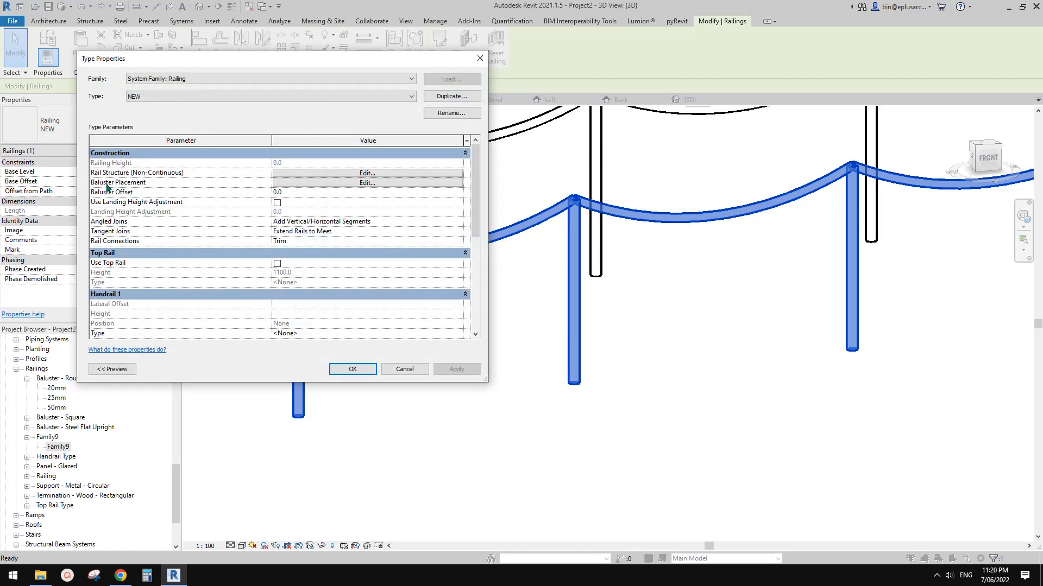
{"action": "left_click", "coordinate": [342, 183]}
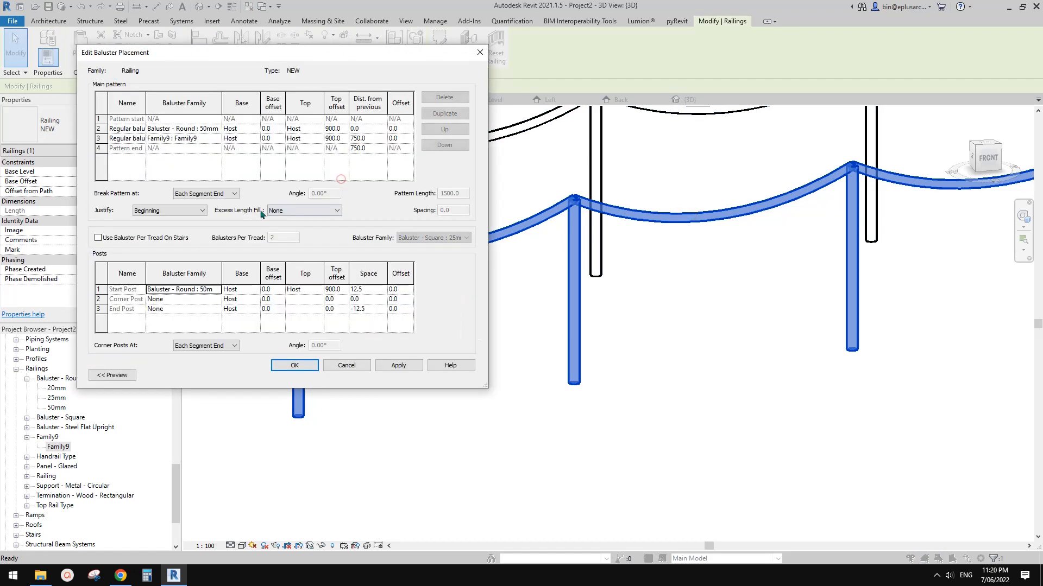
{"action": "left_click", "coordinate": [333, 139]}
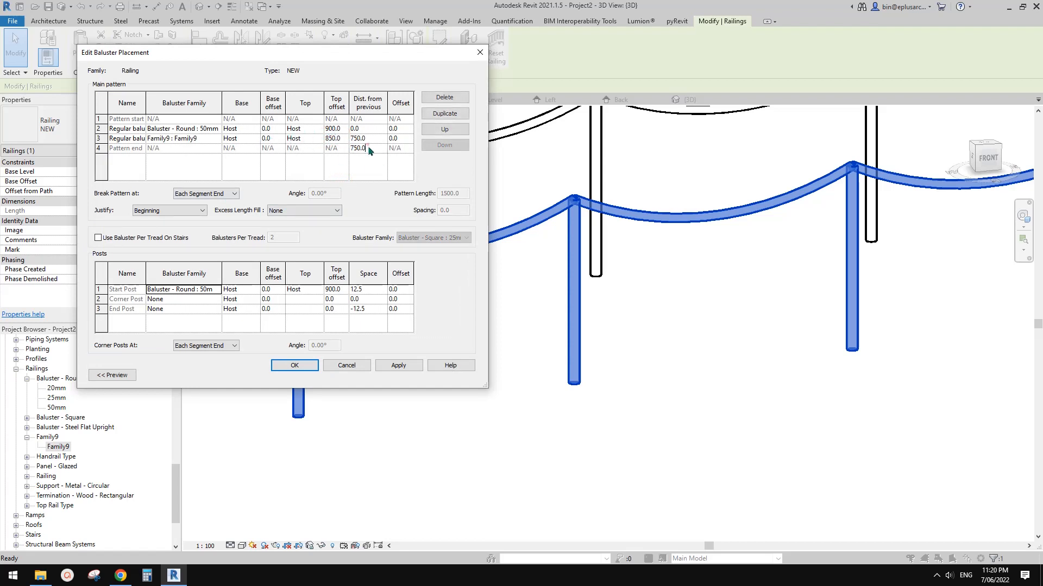
{"action": "left_click", "coordinate": [398, 364]}
{"action": "left_click", "coordinate": [296, 365]}
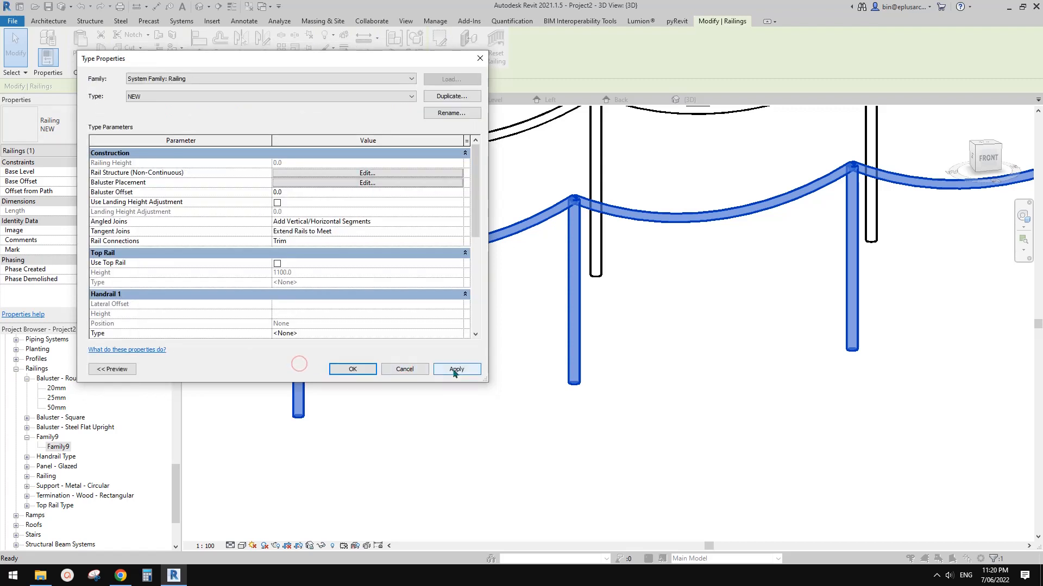
{"action": "left_click", "coordinate": [456, 372]}
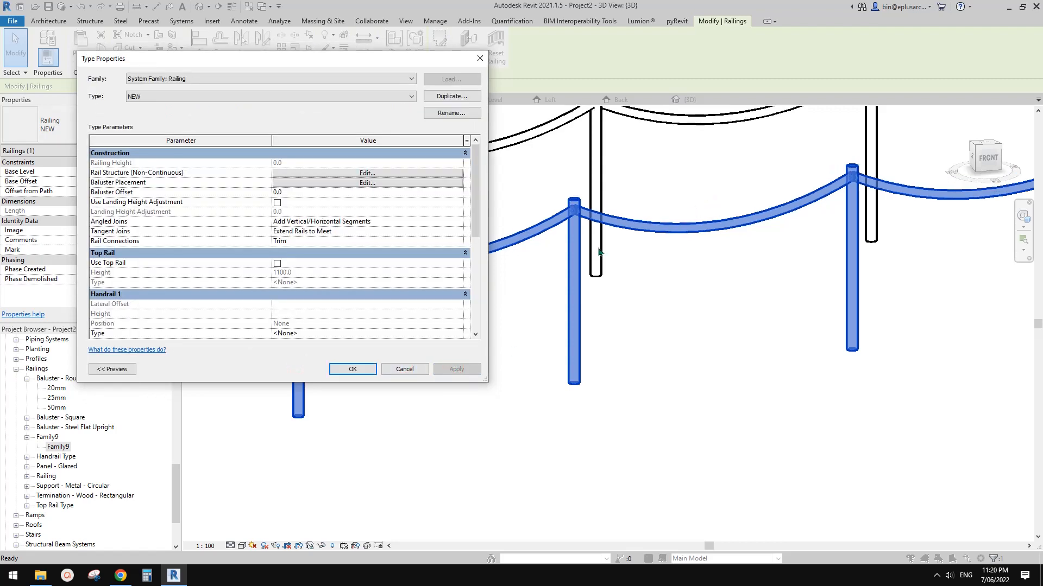
{"action": "left_click", "coordinate": [403, 182]}
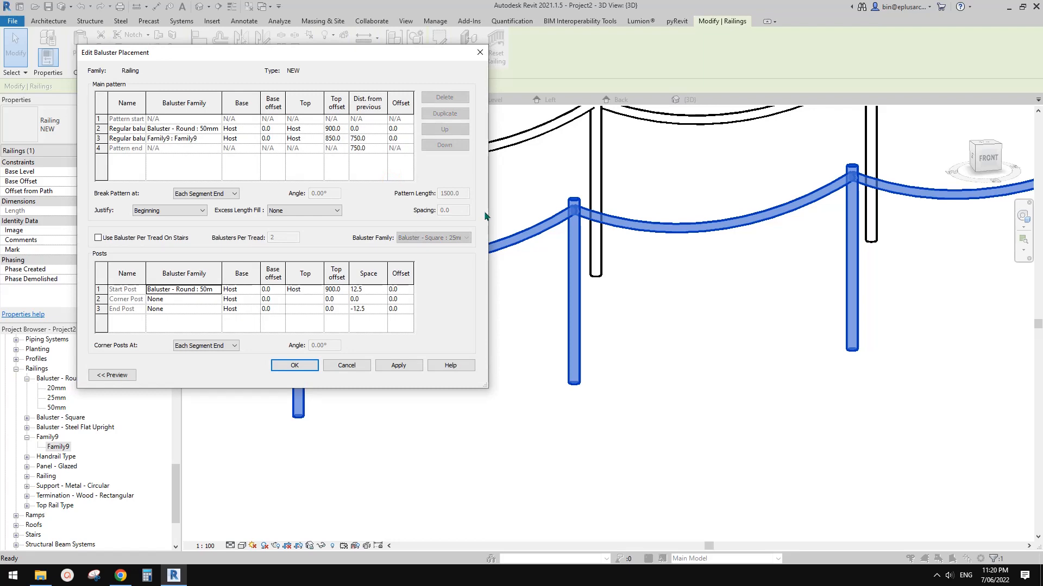
{"action": "left_click", "coordinate": [304, 367]}
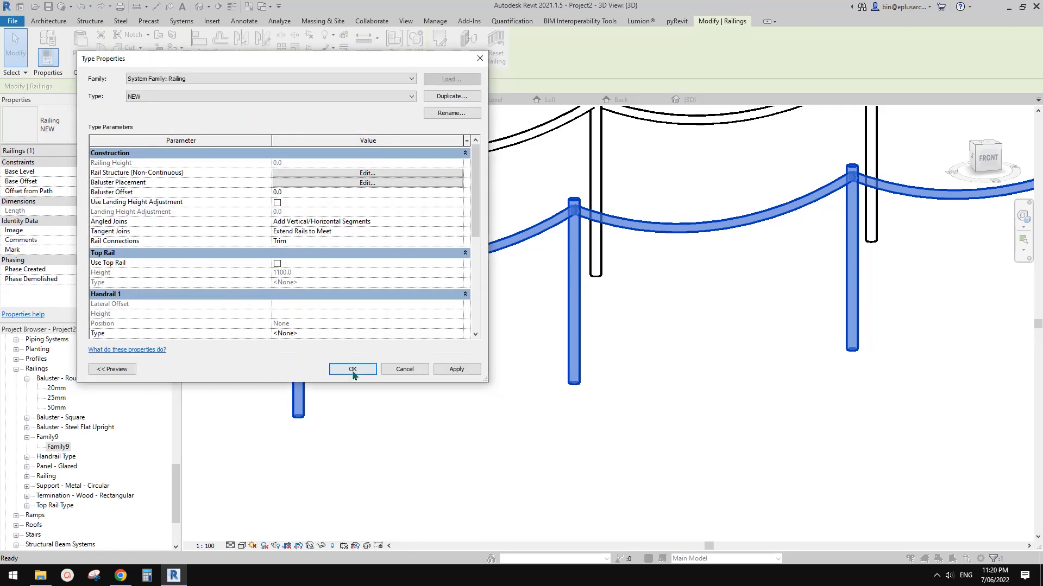
{"action": "left_click", "coordinate": [353, 370]}
Examine the rope height relative to the post tops on both NEW railings
{"action": "left_click", "coordinate": [508, 355]}
{"action": "scroll", "coordinate": [589, 313], "scroll_direction": "down", "scroll_amount": 5}
{"action": "middle_click_drag", "start_coordinate": [609, 310], "coordinate": [598, 376], "text": "shift"}
{"action": "scroll", "coordinate": [614, 330], "scroll_direction": "up", "scroll_amount": 3}
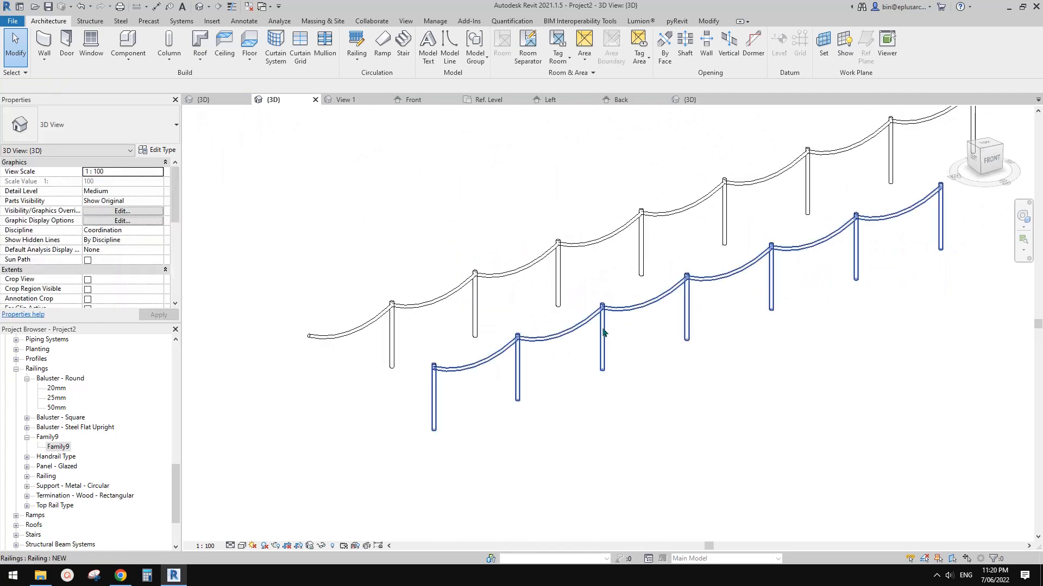
{"action": "middle_click_drag", "start_coordinate": [603, 329], "coordinate": [574, 325], "text": "shift"}
{"action": "scroll", "coordinate": [572, 323], "scroll_direction": "up", "scroll_amount": 2}
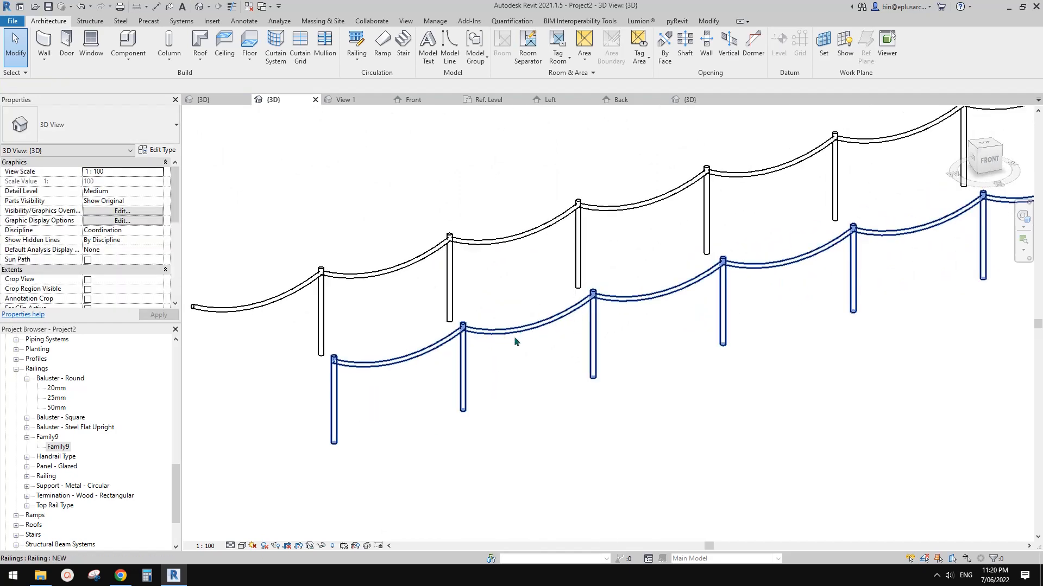
{"action": "middle_click_drag", "start_coordinate": [514, 338], "coordinate": [519, 334]}
Set the R type parameter of the Family9 baluster to 2400
{"action": "double_click", "coordinate": [64, 446]}
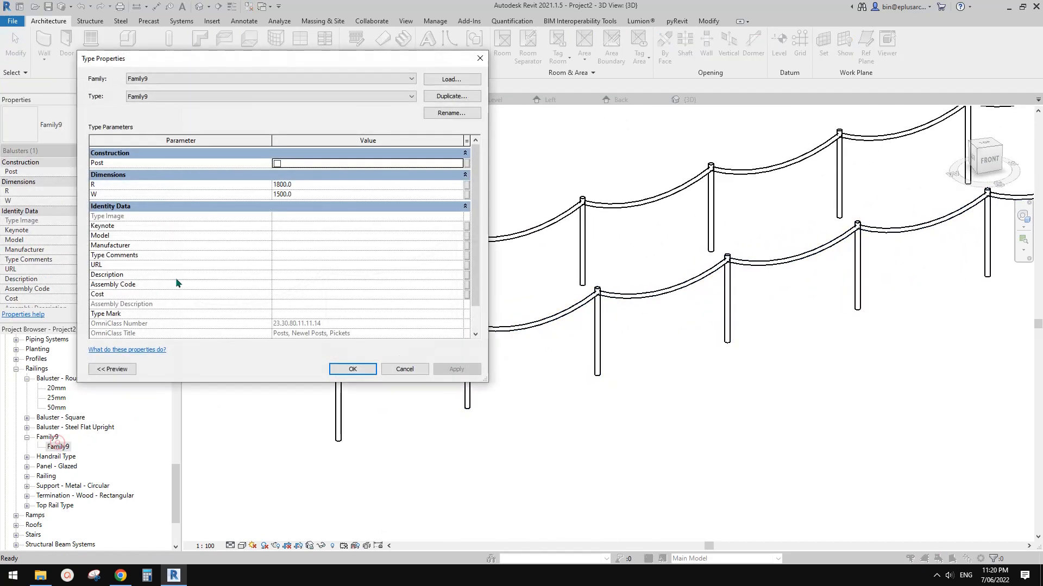
{"action": "left_click", "coordinate": [310, 185]}
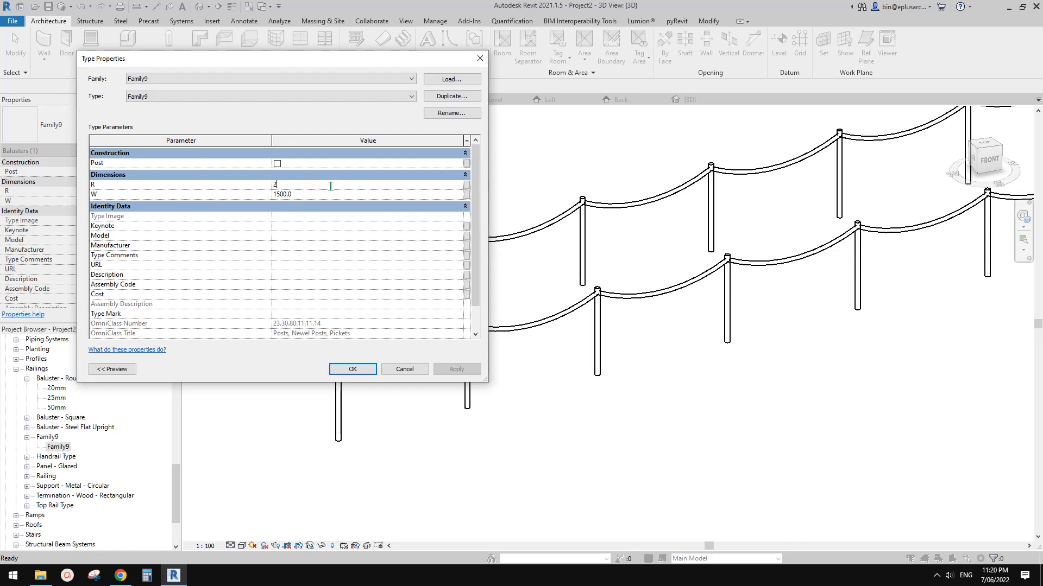
{"action": "left_click", "coordinate": [358, 369]}
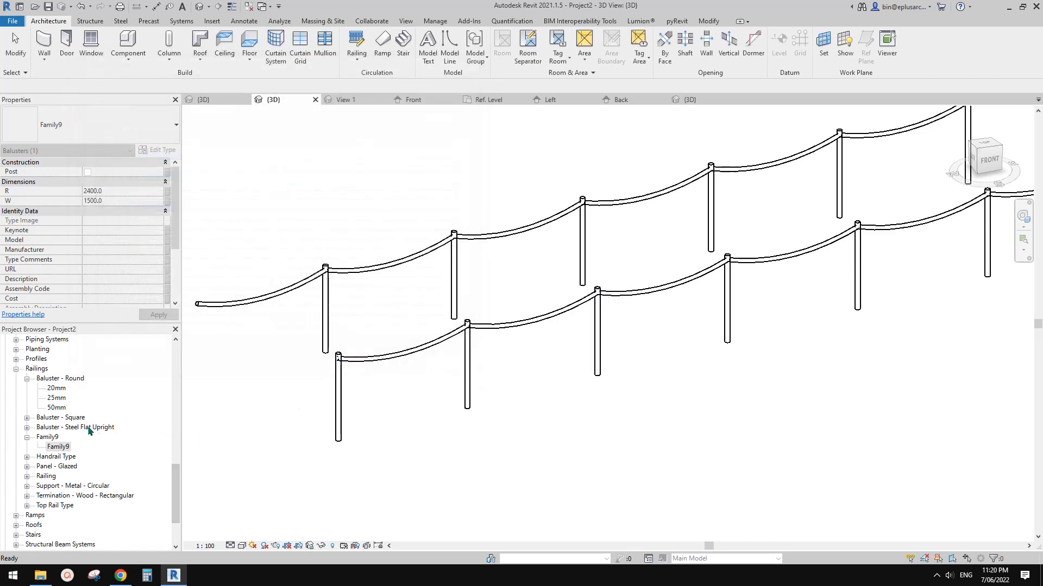
{"action": "scroll", "coordinate": [414, 351], "scroll_direction": "down", "scroll_amount": 1}
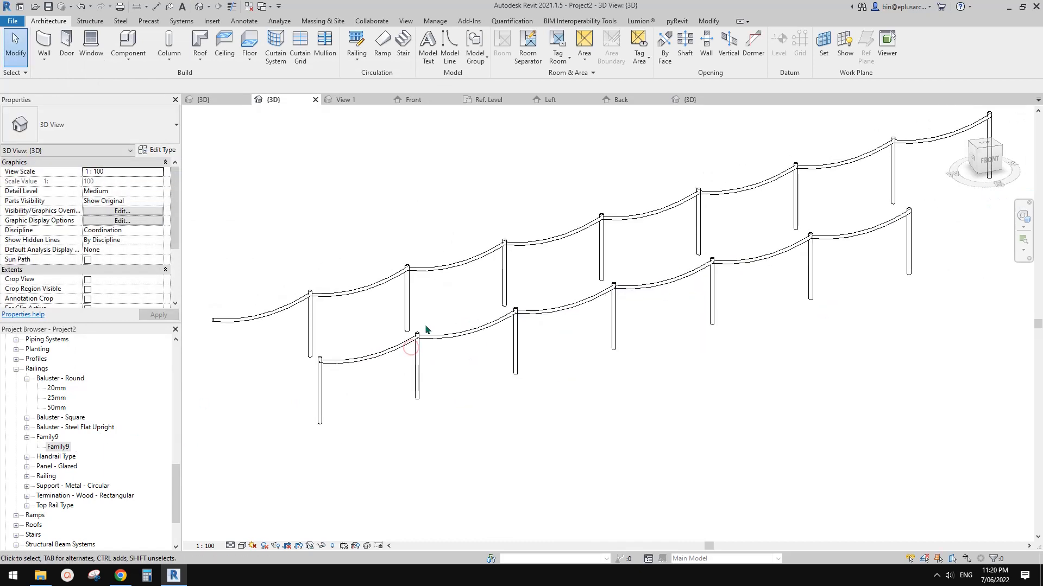
{"action": "scroll", "coordinate": [548, 354], "scroll_direction": "down", "scroll_amount": 1}
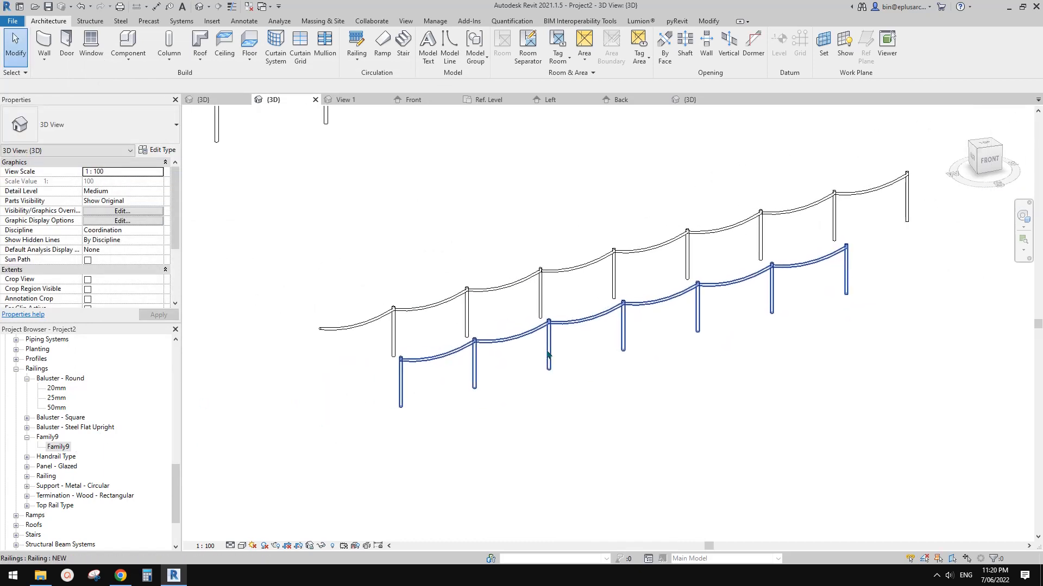
Set the max. spacing of the straight Family6 rope fence on the ground to 1800 and its R to 1500
{"action": "left_click", "coordinate": [541, 338]}
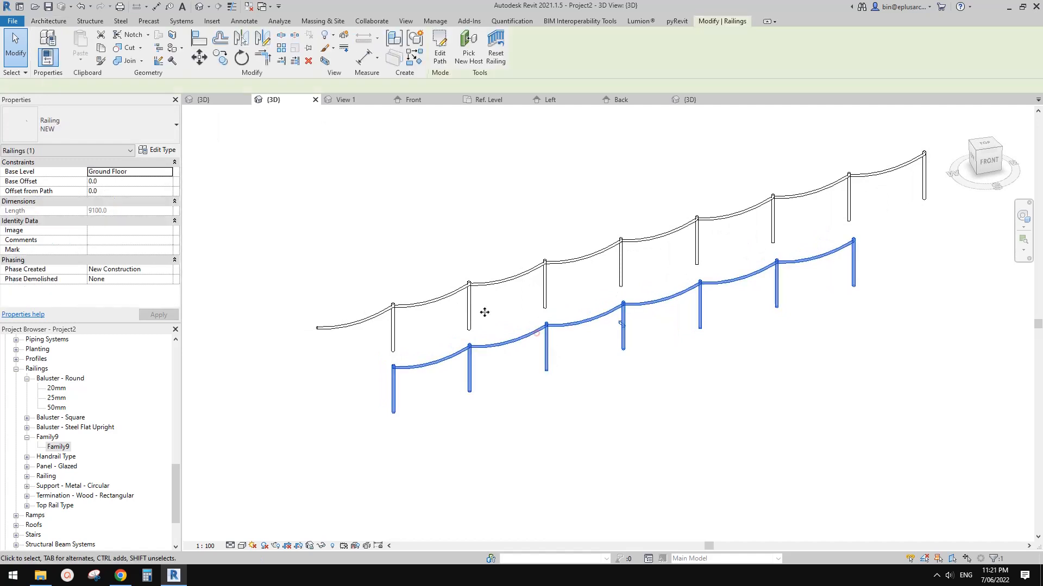
{"action": "scroll", "coordinate": [365, 230], "scroll_direction": "down", "scroll_amount": 3}
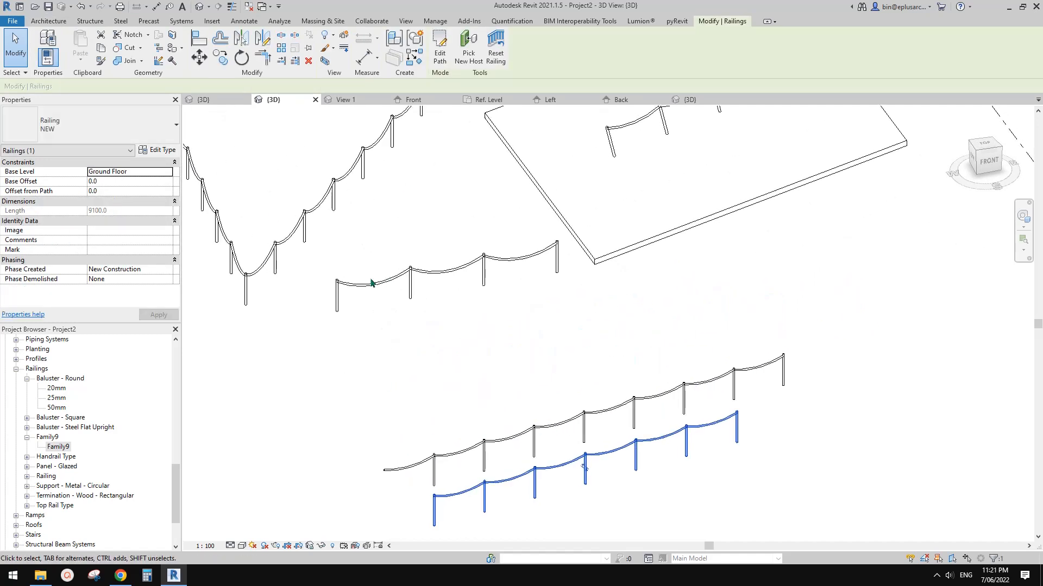
{"action": "left_click", "coordinate": [378, 284]}
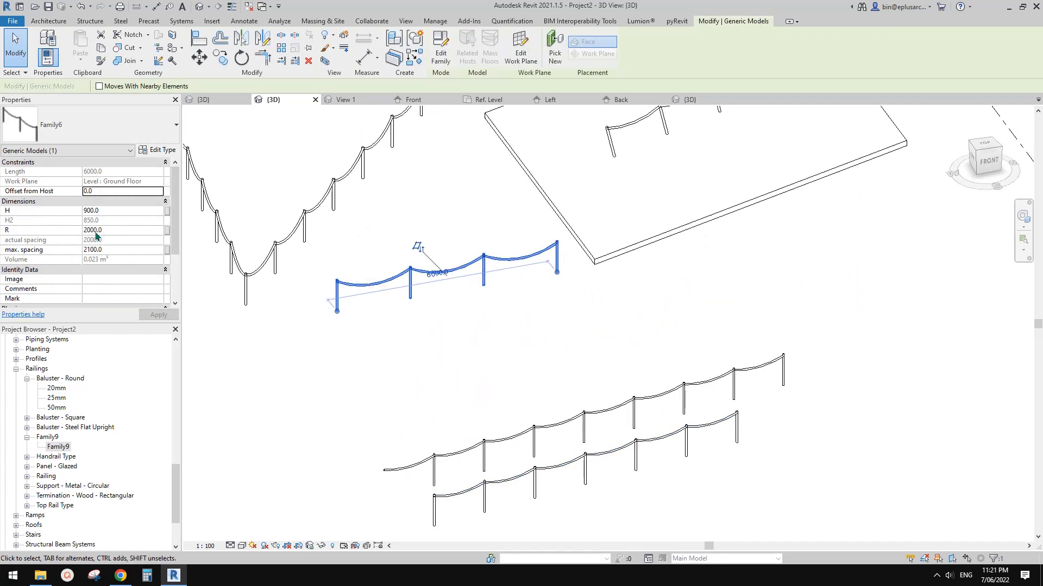
{"action": "left_click", "coordinate": [115, 251]}
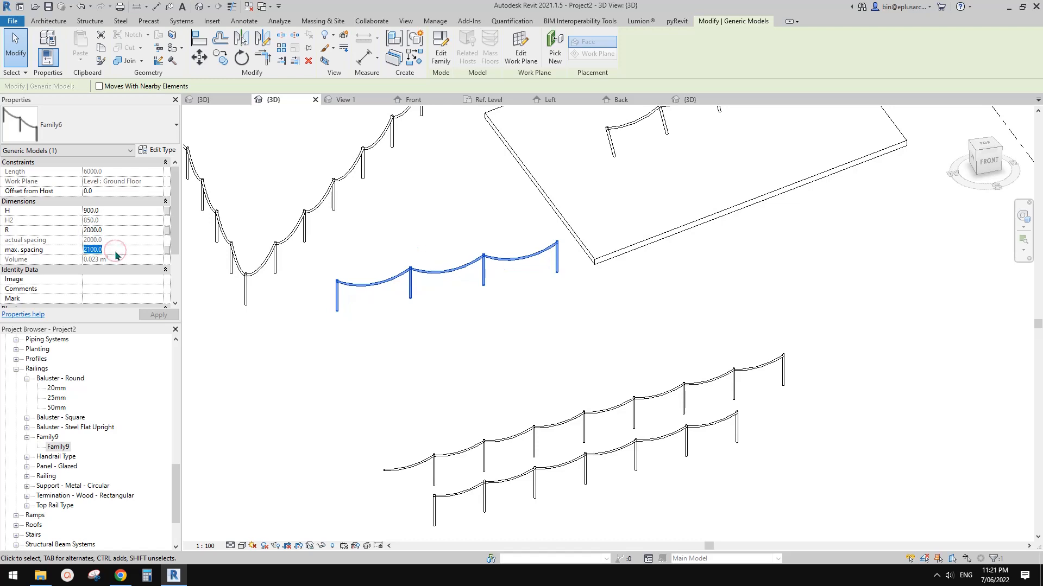
{"action": "type", "text": "180"}
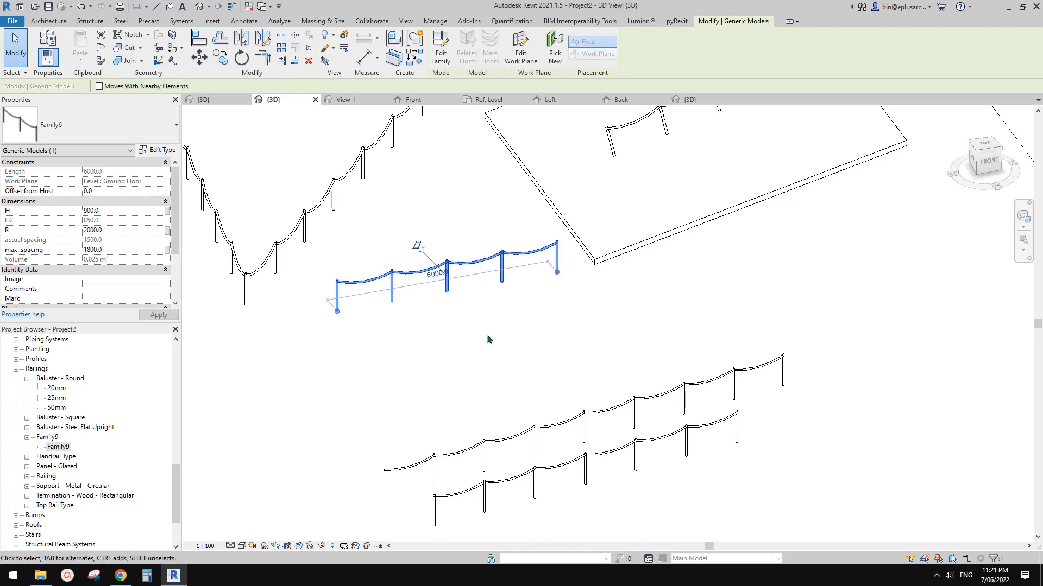
{"action": "middle_click_drag", "start_coordinate": [489, 343], "coordinate": [447, 249]}
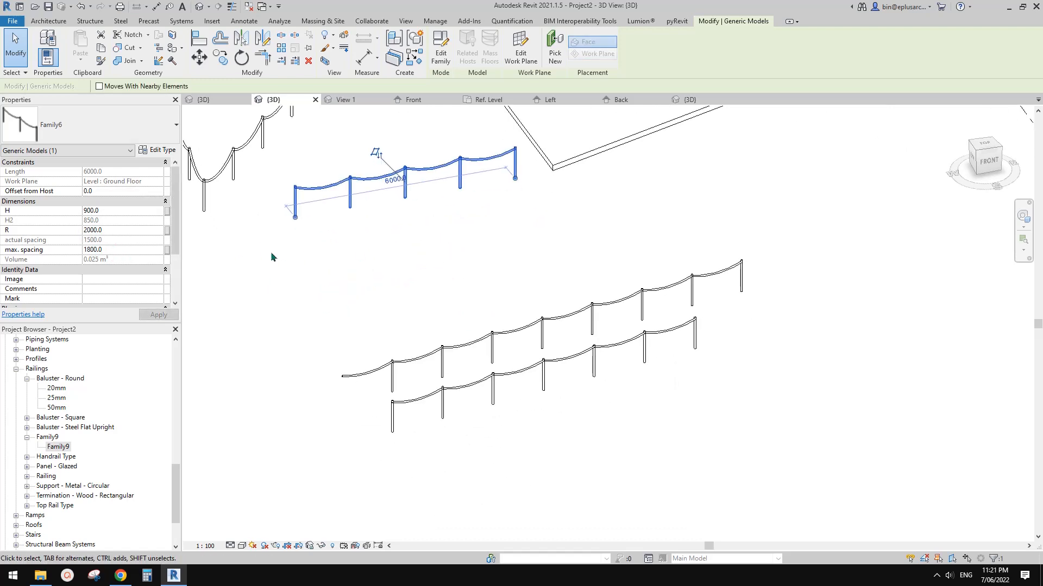
{"action": "left_click", "coordinate": [114, 231]}
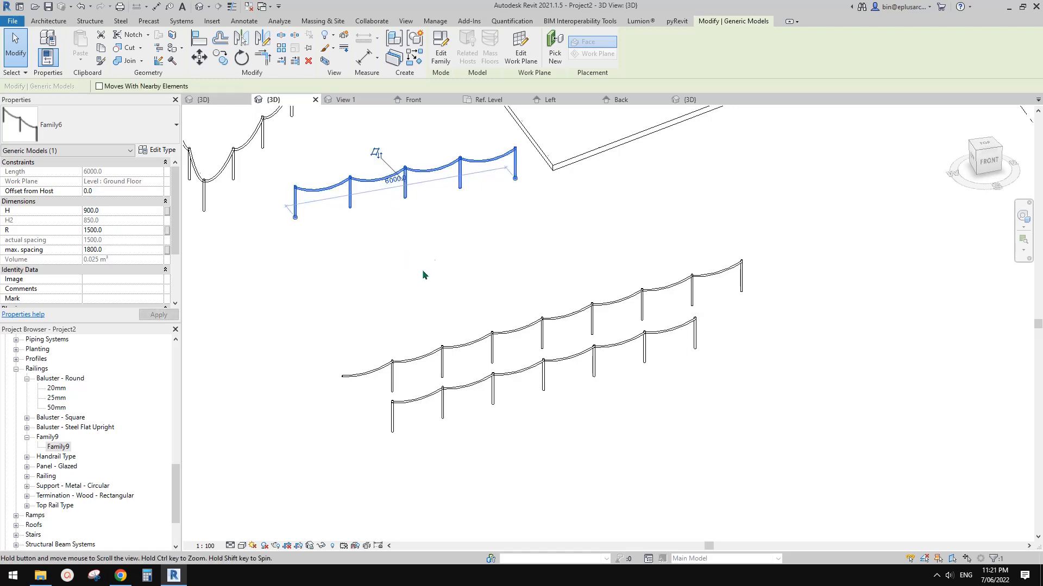
Set the distance from previous to 600 for the Family9 baluster and the pattern end in the NEW railing type's baluster placement
{"action": "middle_click_drag", "start_coordinate": [422, 269], "coordinate": [427, 224]}
{"action": "scroll", "coordinate": [472, 372], "scroll_direction": "up", "scroll_amount": 4}
{"action": "left_click", "coordinate": [471, 373]}
{"action": "scroll", "coordinate": [453, 309], "scroll_direction": "up", "scroll_amount": 2}
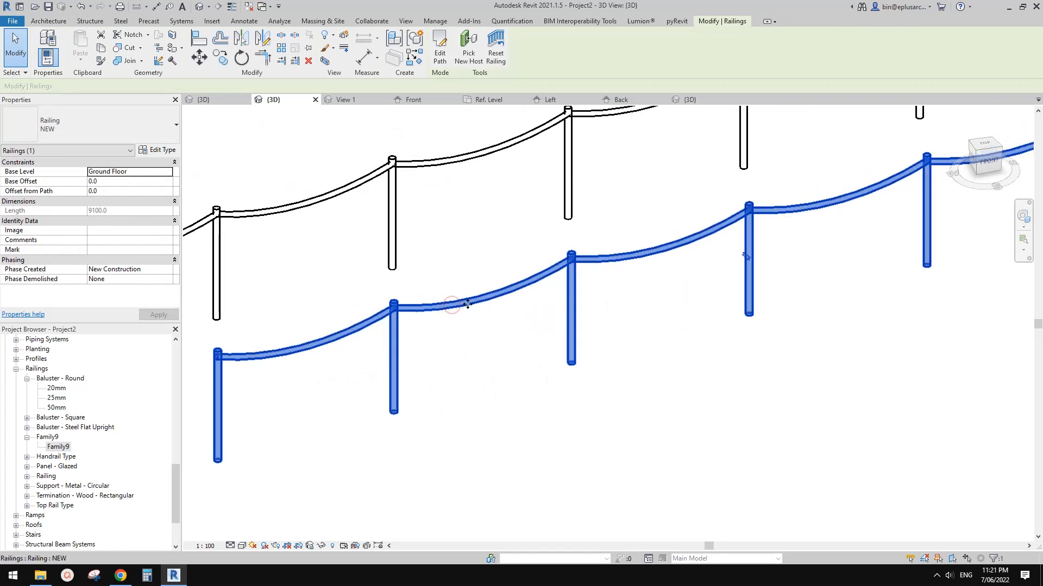
{"action": "left_click", "coordinate": [158, 150]}
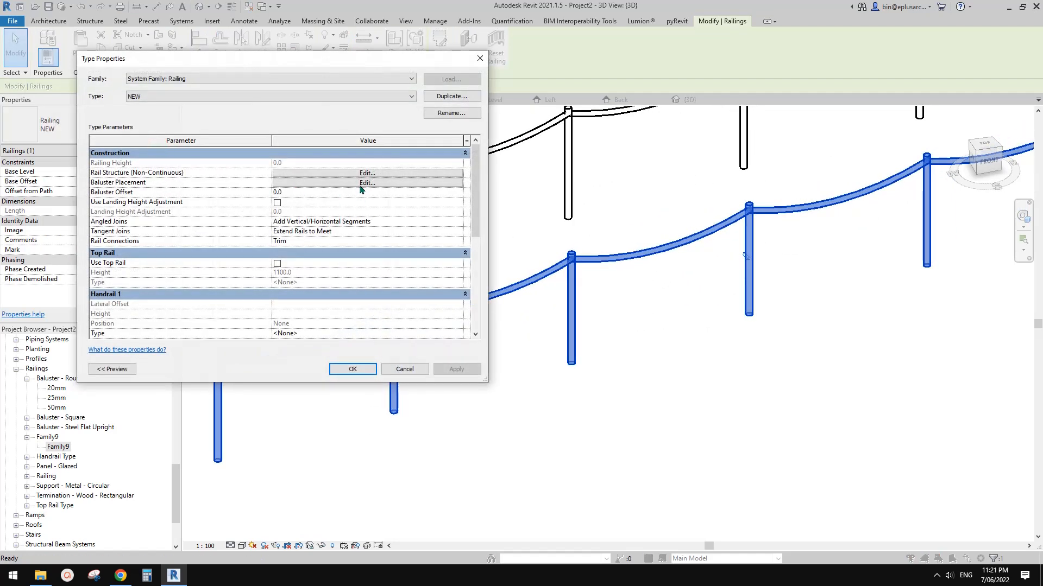
{"action": "left_click", "coordinate": [361, 183]}
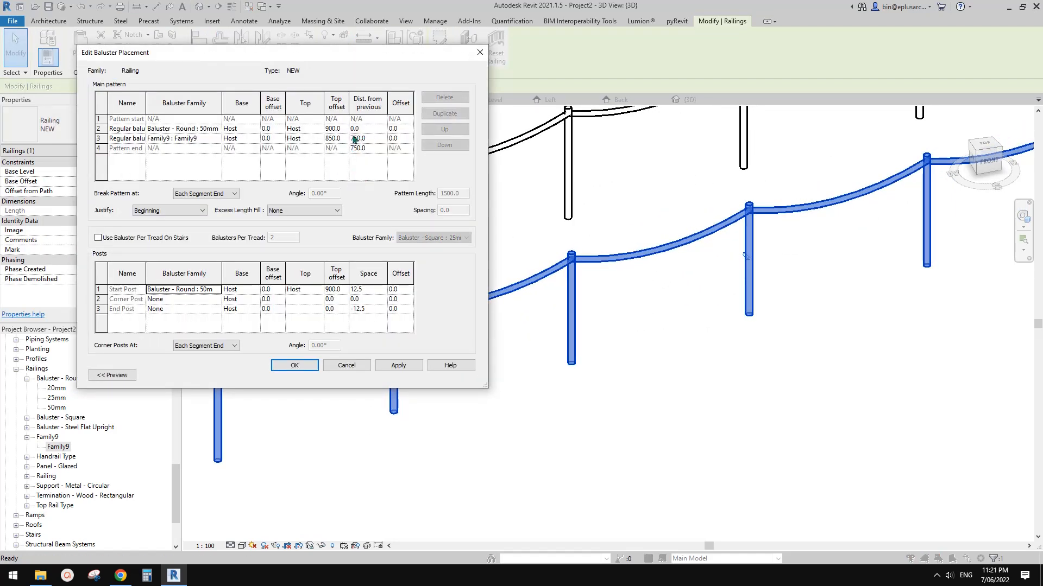
{"action": "left_click", "coordinate": [372, 139]}
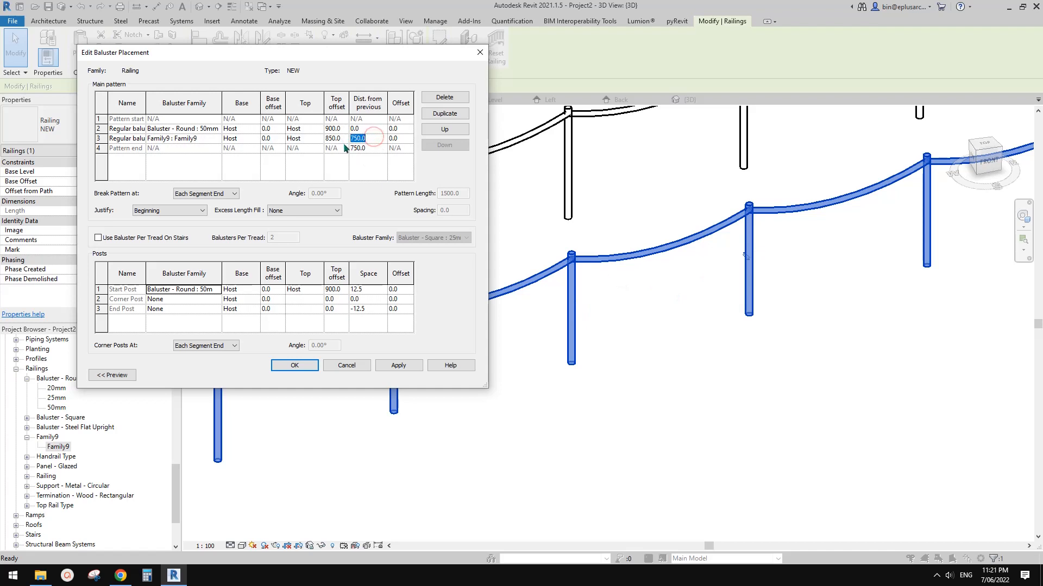
{"action": "left_click", "coordinate": [376, 149]}
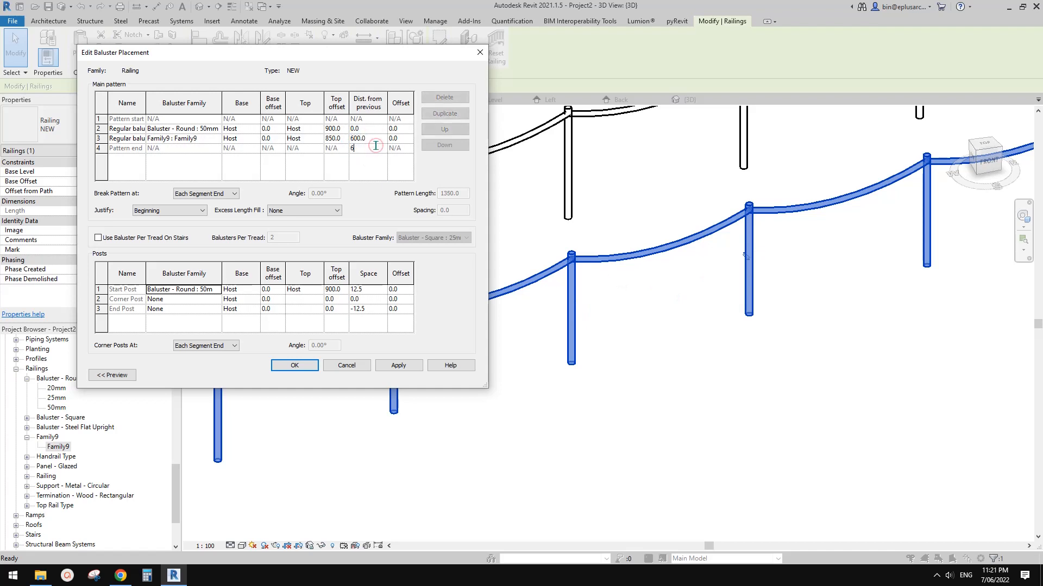
{"action": "left_click", "coordinate": [303, 365]}
{"action": "left_click", "coordinate": [343, 370]}
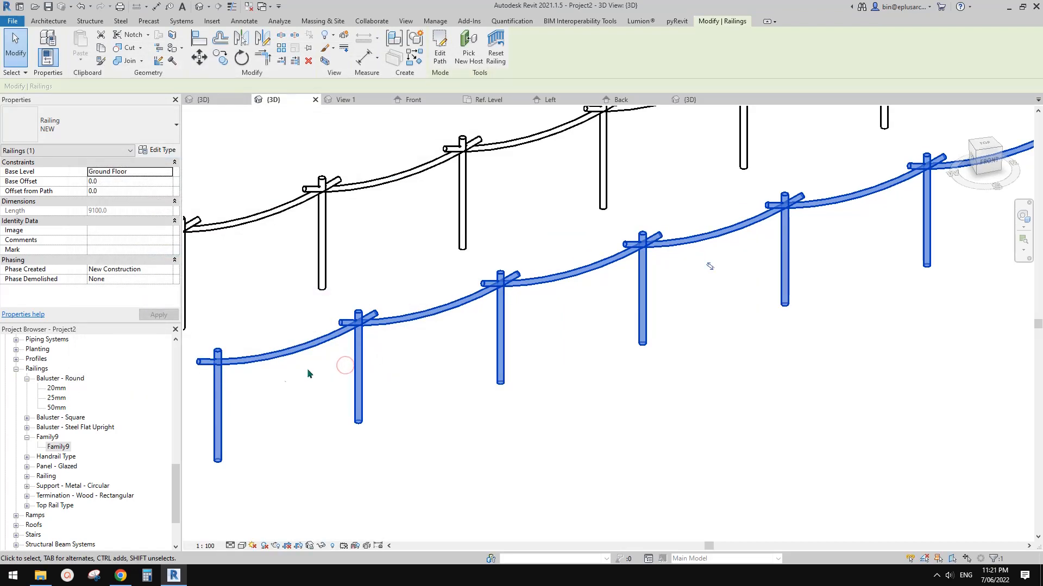
Set the W type parameter of the Family9 baluster to 1200
{"action": "left_click", "coordinate": [57, 447]}
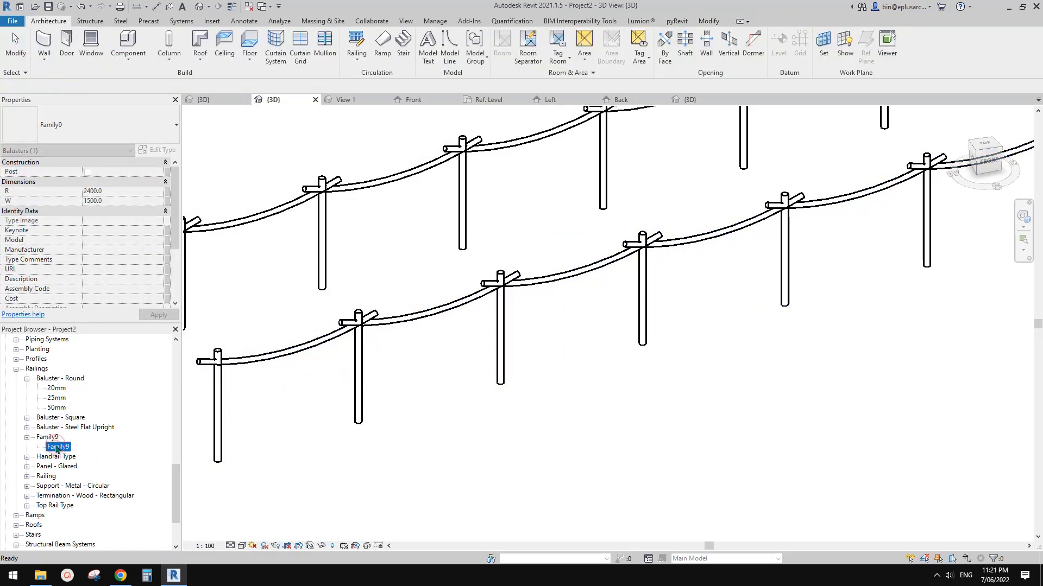
{"action": "left_click", "coordinate": [56, 446]}
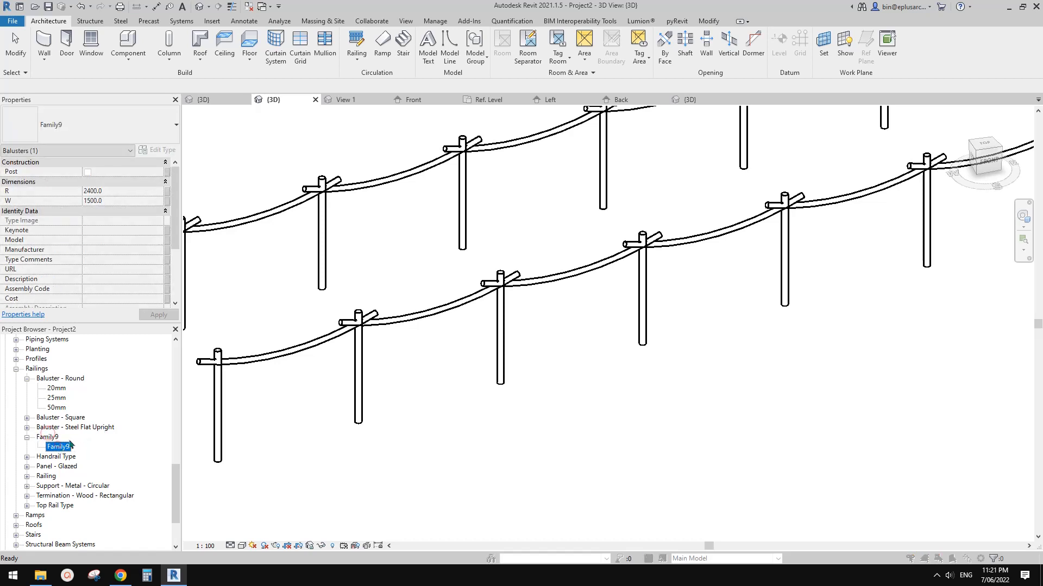
{"action": "double_click", "coordinate": [58, 446]}
{"action": "left_click", "coordinate": [316, 194]}
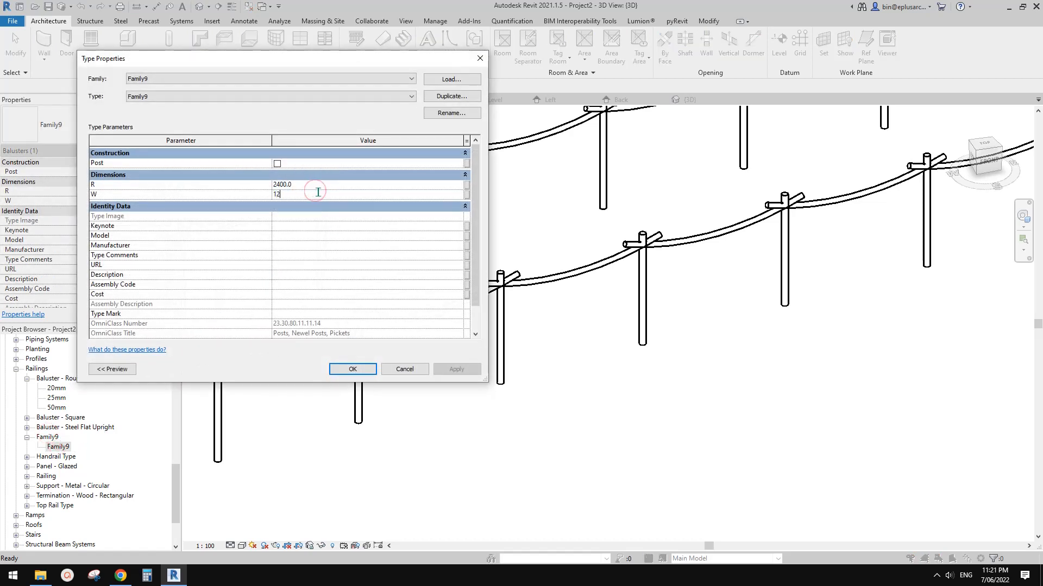
{"action": "left_click", "coordinate": [419, 370]}
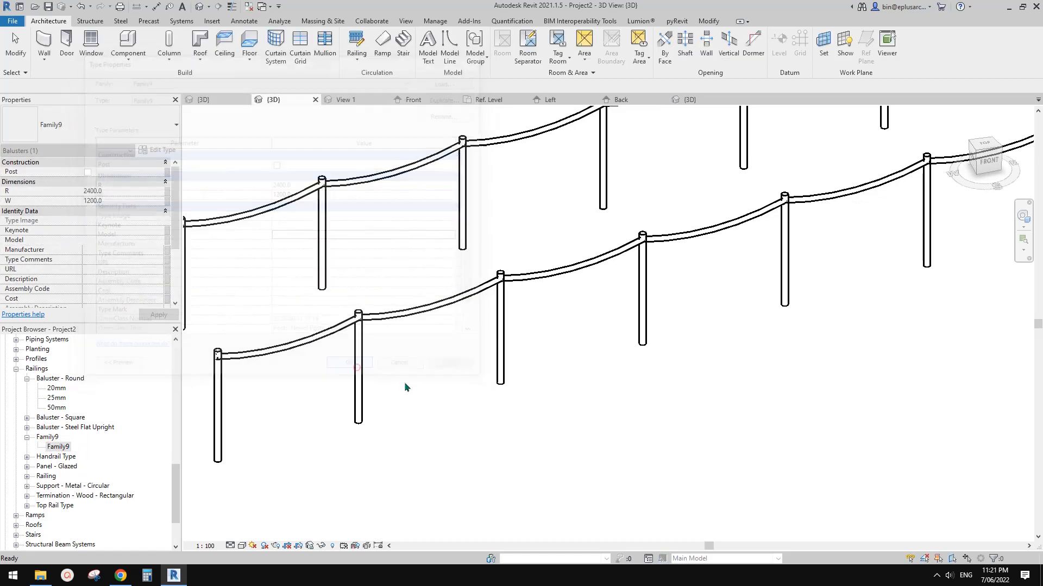
Set the R type parameter of the Family9 baluster to 1200
{"action": "scroll", "coordinate": [490, 313], "scroll_direction": "up", "scroll_amount": 2}
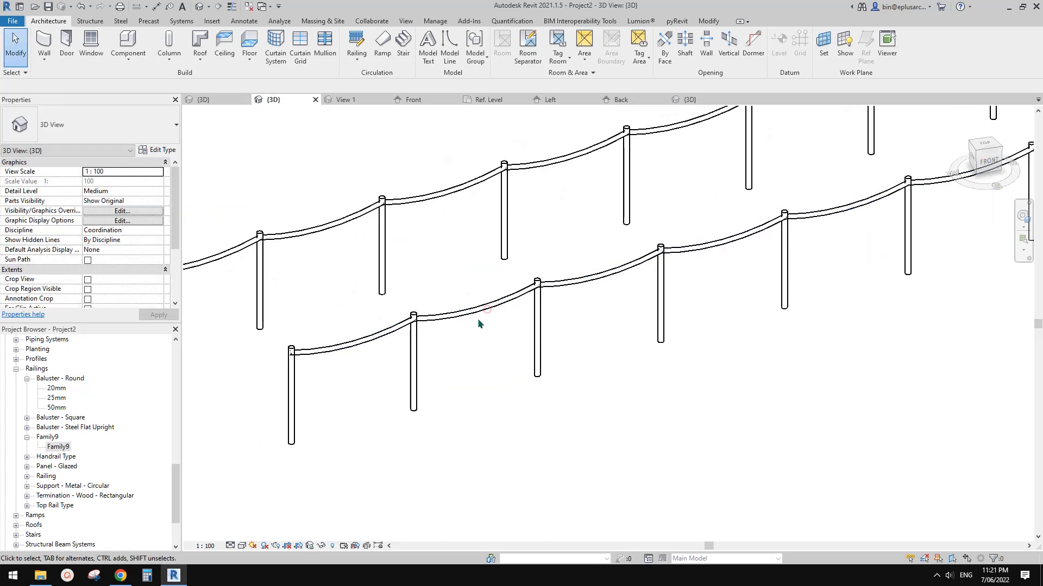
{"action": "middle_click_drag", "start_coordinate": [477, 319], "coordinate": [483, 309], "text": "shift"}
{"action": "left_click", "coordinate": [481, 294]}
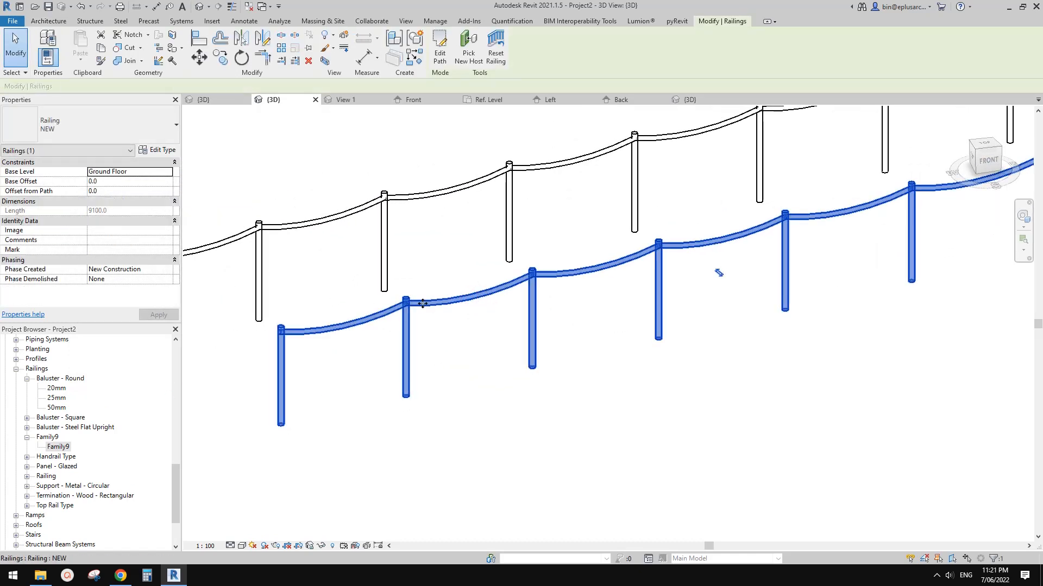
{"action": "double_click", "coordinate": [58, 447]}
{"action": "left_click", "coordinate": [301, 185]}
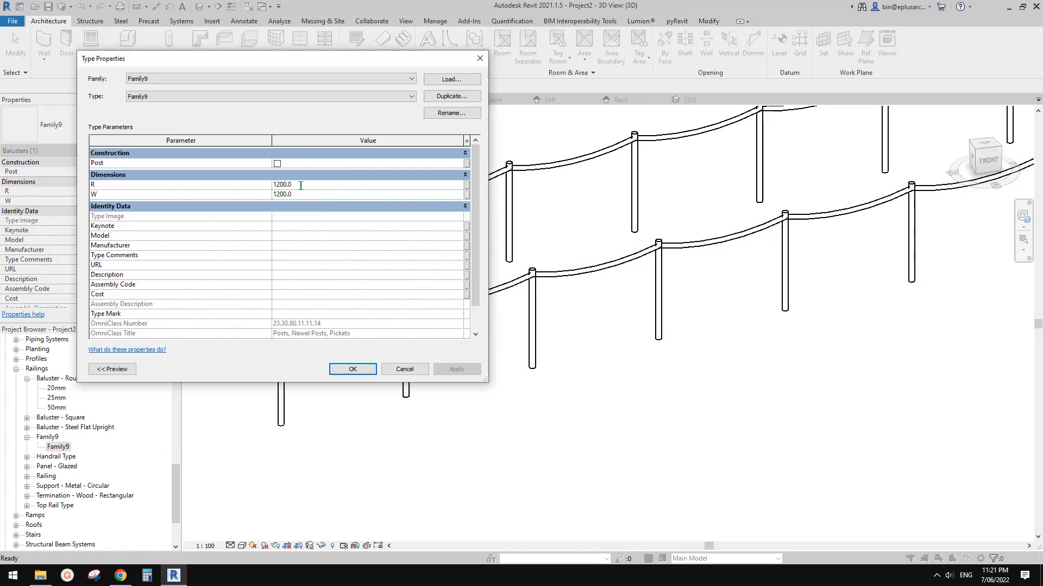
{"action": "left_click", "coordinate": [353, 369]}
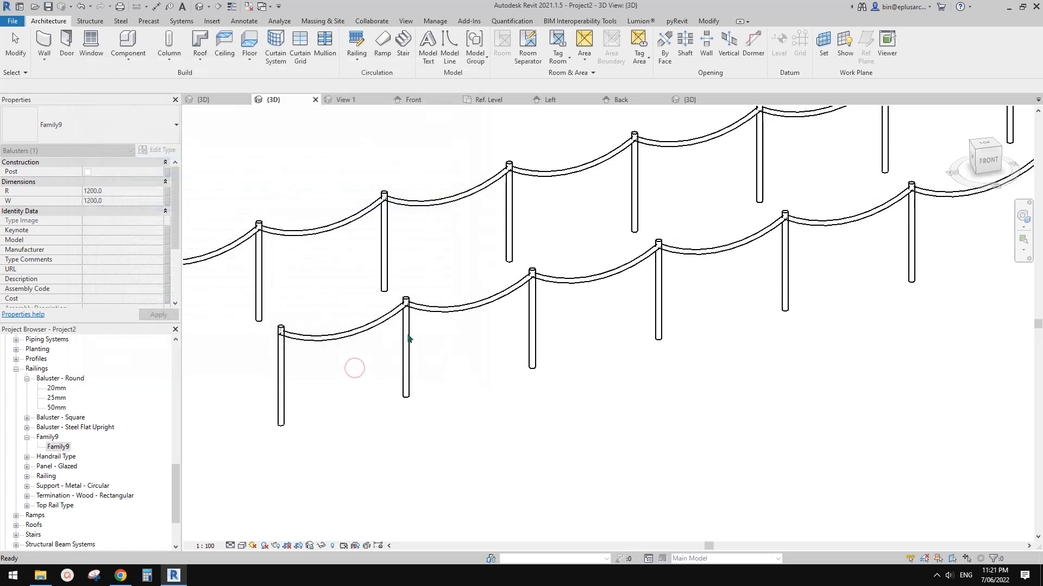
Set the R type parameter of the Family9 baluster to 900
{"action": "double_click", "coordinate": [58, 447]}
{"action": "left_click", "coordinate": [318, 186]}
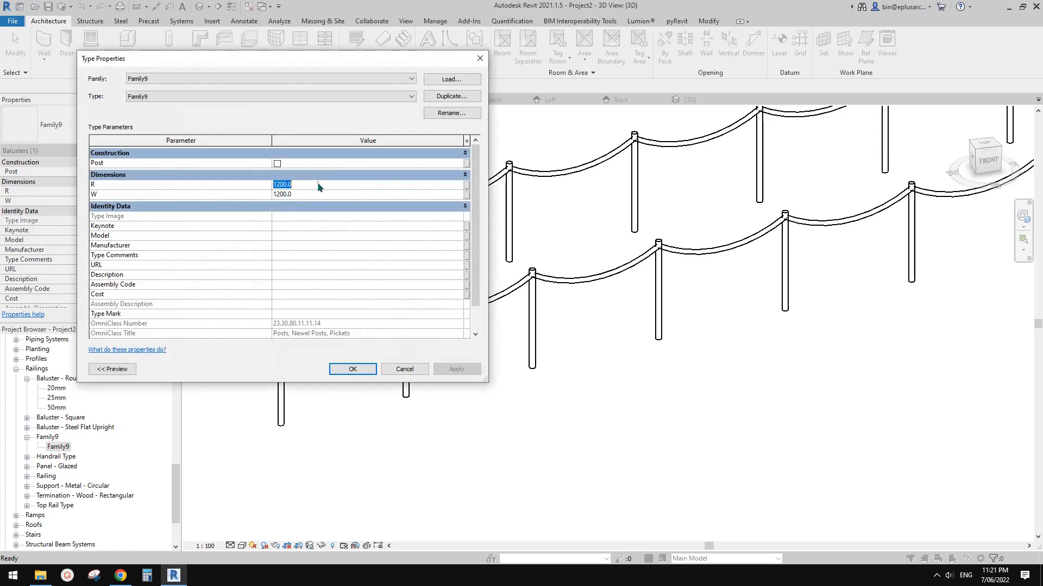
{"action": "type", "text": "900"}
{"action": "left_click", "coordinate": [362, 374]}
Compare the rope sag and post spacing of the two NEW railings with the nearby Family6 rope fences
{"action": "middle_click_drag", "start_coordinate": [360, 365], "coordinate": [578, 360], "text": "shift"}
{"action": "scroll", "coordinate": [569, 365], "scroll_direction": "down", "scroll_amount": 3}
{"action": "middle_click_drag", "start_coordinate": [578, 360], "coordinate": [678, 423]}
{"action": "middle_click_drag", "start_coordinate": [617, 357], "coordinate": [625, 410]}
{"action": "scroll", "coordinate": [625, 410], "scroll_direction": "down", "scroll_amount": 4}
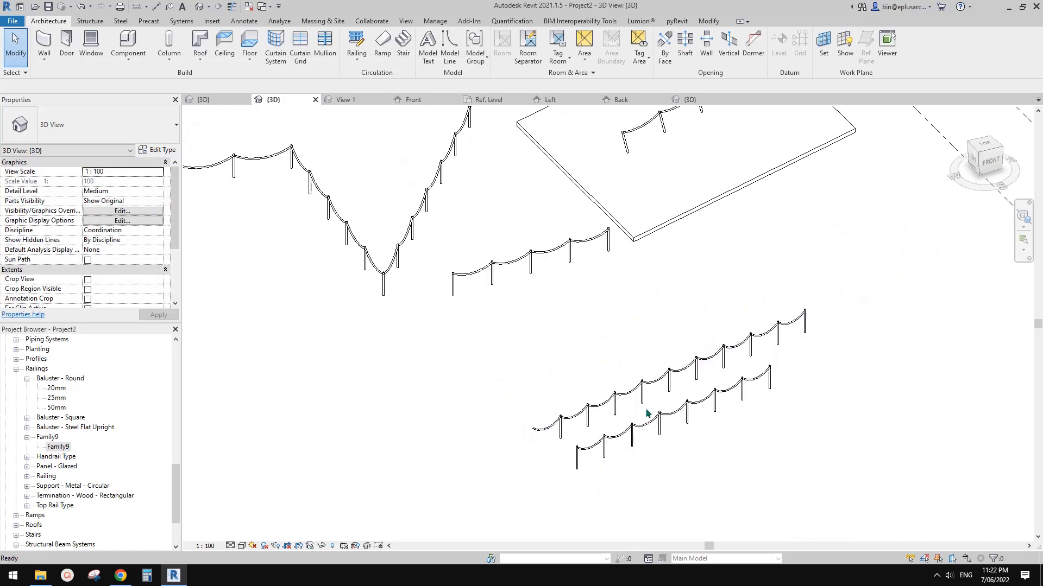
{"action": "left_click_drag", "start_coordinate": [667, 415], "coordinate": [649, 344]}
{"action": "left_click", "coordinate": [648, 362]}
{"action": "middle_click_drag", "start_coordinate": [648, 362], "coordinate": [678, 329], "text": "shift"}
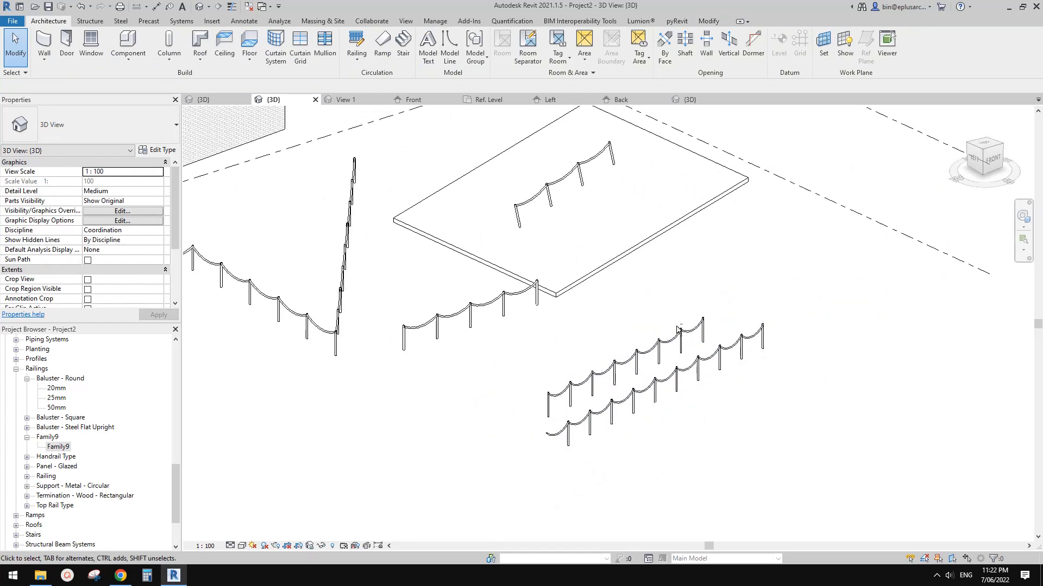
Create another railing of the NEW type over the sloped floor with a straight path about 6500 mm long, parallel to the Family6 fence
{"action": "middle_click_drag", "start_coordinate": [617, 354], "coordinate": [596, 421]}
{"action": "left_click", "coordinate": [724, 369]}
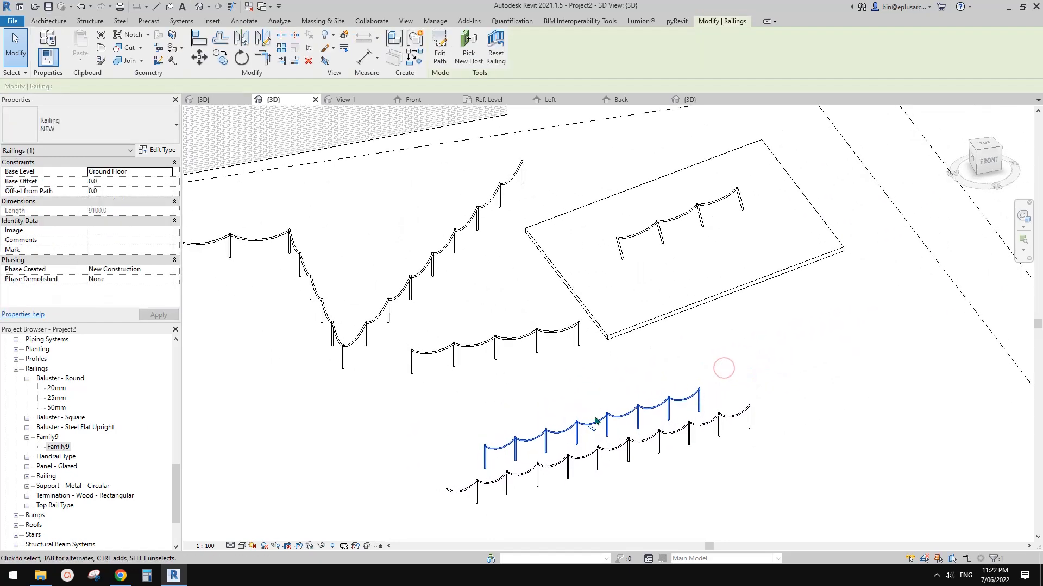
{"action": "key", "text": "c"}
{"action": "key", "text": "s"}
{"action": "left_click", "coordinate": [619, 295]}
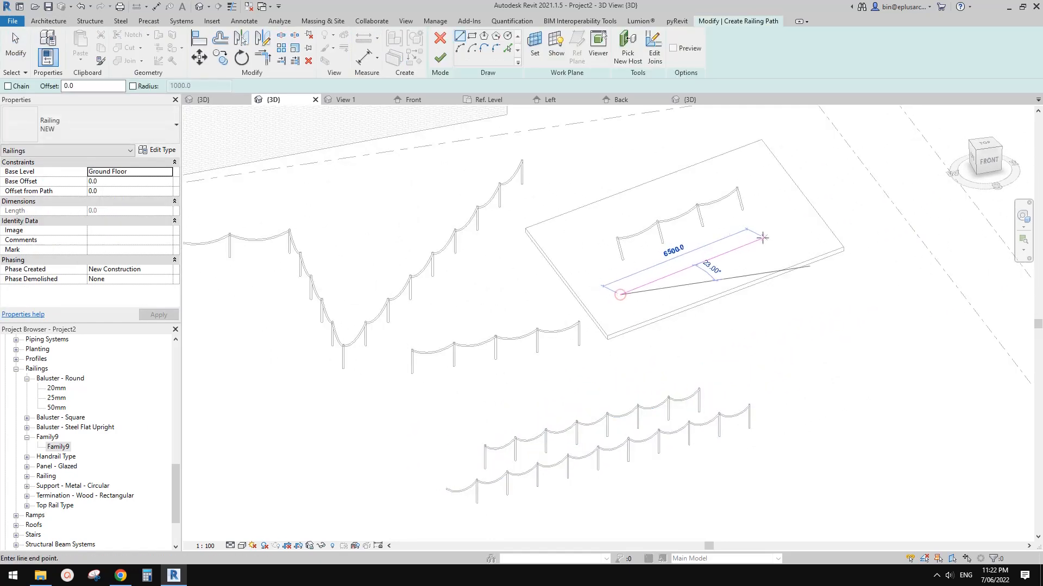
{"action": "left_click", "coordinate": [763, 238]}
{"action": "left_click", "coordinate": [440, 57]}
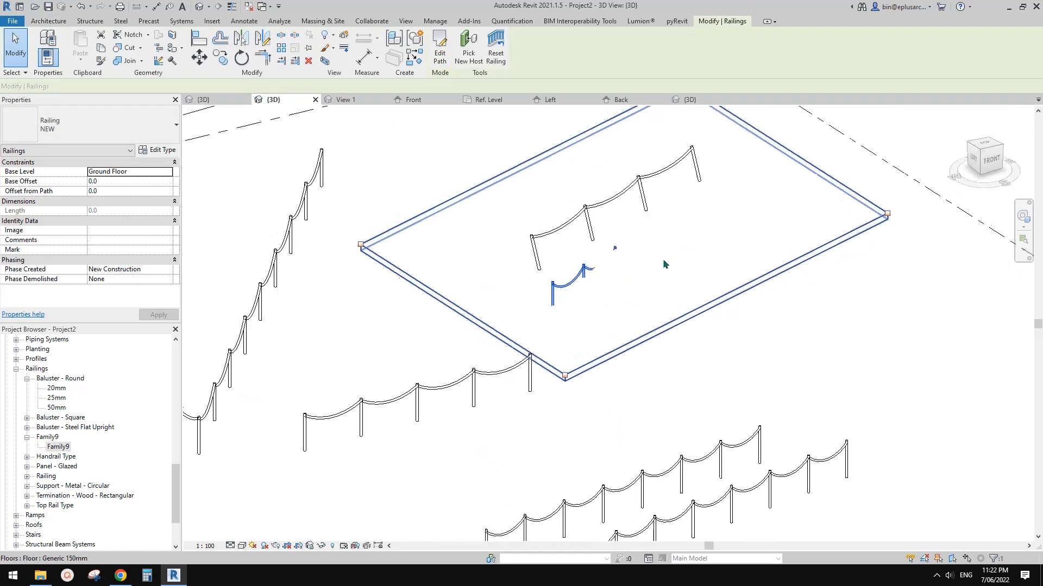
Host the new railing on the sloped floor beside the Family6 fence
{"action": "middle_click_drag", "start_coordinate": [617, 272], "coordinate": [593, 175], "text": "shift"}
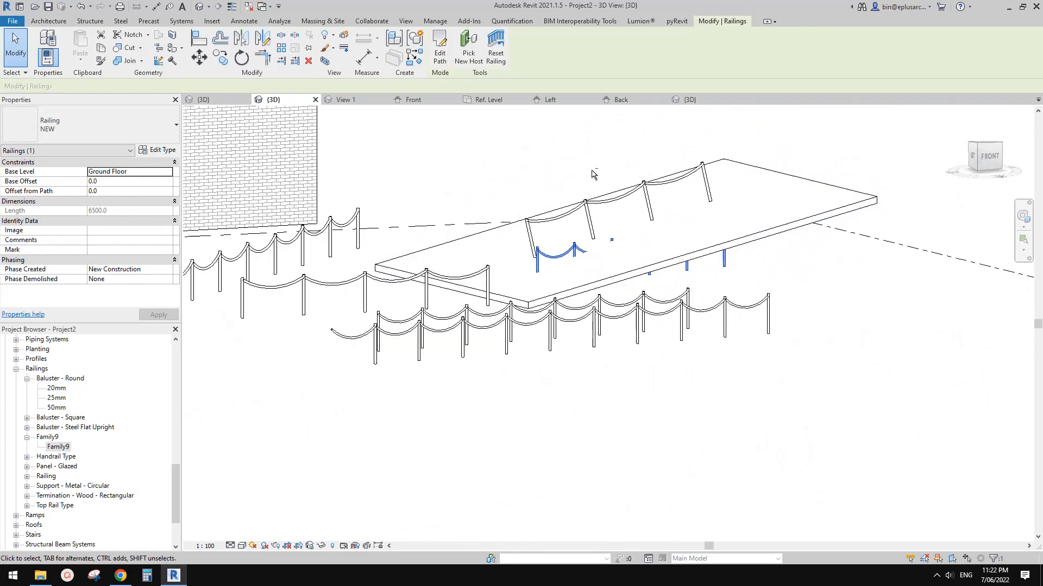
{"action": "key", "text": "Escape"}
{"action": "middle_click_drag", "start_coordinate": [748, 212], "coordinate": [840, 235], "text": "shift"}
{"action": "left_click_drag", "start_coordinate": [647, 242], "coordinate": [711, 237]}
{"action": "middle_click_drag", "start_coordinate": [733, 237], "coordinate": [510, 247], "text": "shift"}
{"action": "scroll", "coordinate": [602, 219], "scroll_direction": "up", "scroll_amount": 3}
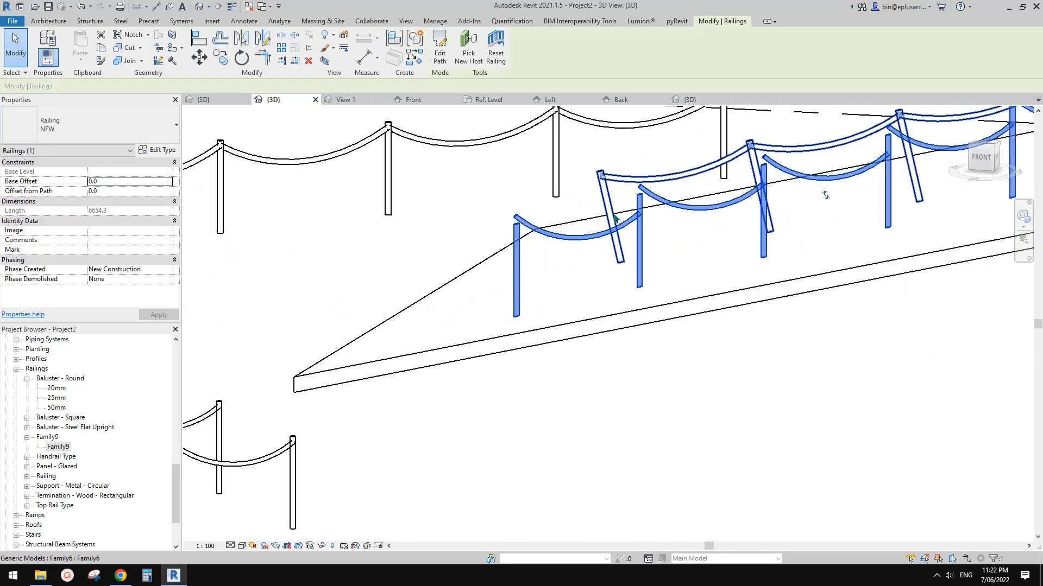
Examine how posts and ropes of the NEW railing sit on the sloped floor, and compare the NEW railings with the Family6 fences
{"action": "middle_click_drag", "start_coordinate": [613, 219], "coordinate": [622, 228], "text": "shift"}
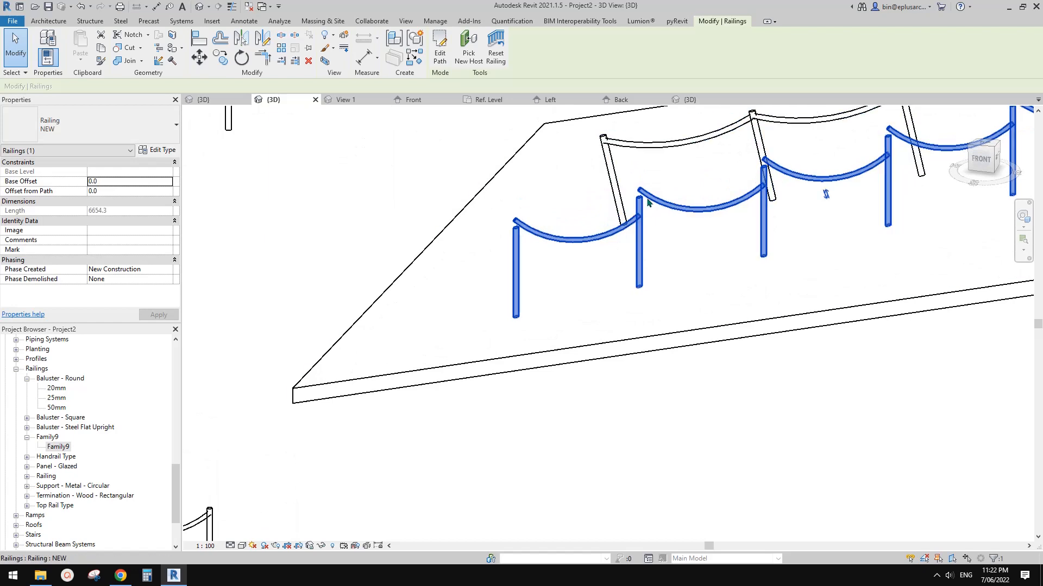
{"action": "middle_click_drag", "start_coordinate": [674, 204], "coordinate": [670, 212]}
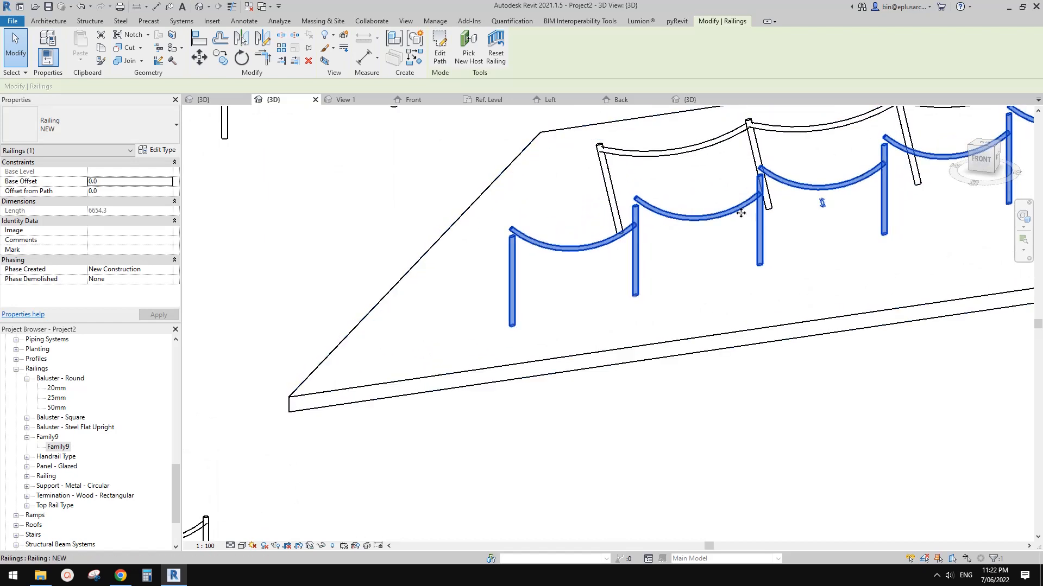
{"action": "key", "text": "Escape"}
{"action": "scroll", "coordinate": [730, 213], "scroll_direction": "down", "scroll_amount": 5}
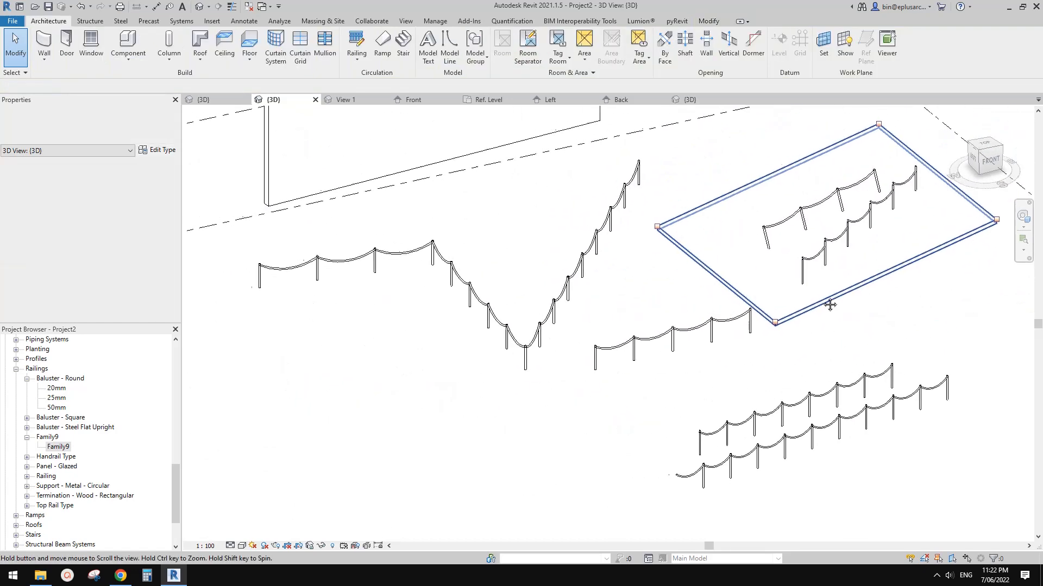
{"action": "middle_click_drag", "start_coordinate": [823, 299], "coordinate": [652, 369], "text": "shift"}
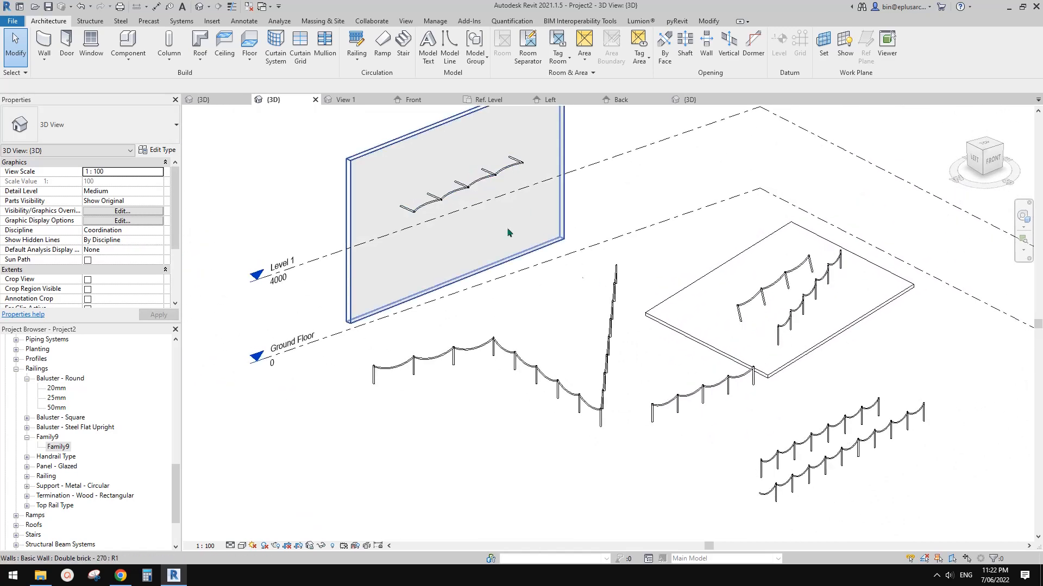
{"action": "middle_click_drag", "start_coordinate": [507, 233], "coordinate": [482, 236]}
{"action": "left_click", "coordinate": [807, 433]}
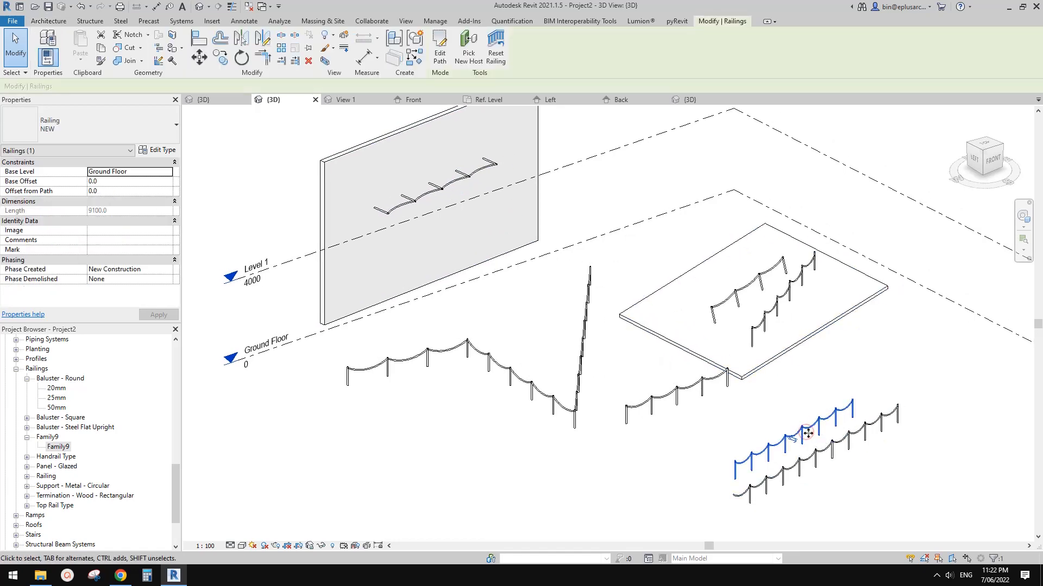
{"action": "middle_click_drag", "start_coordinate": [815, 424], "coordinate": [728, 424], "text": "shift"}
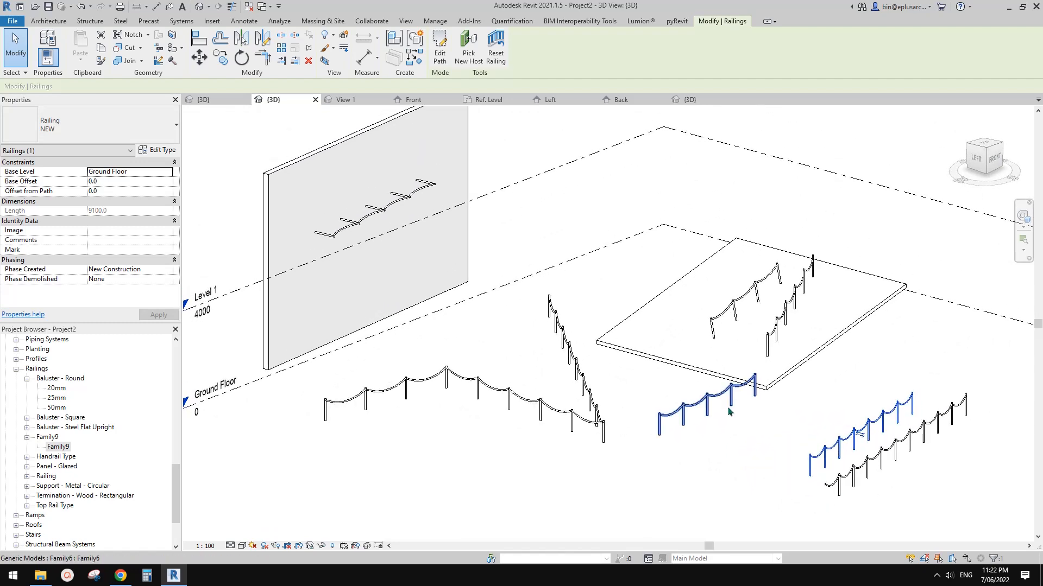
{"action": "scroll", "coordinate": [728, 418], "scroll_direction": "up", "scroll_amount": 2}
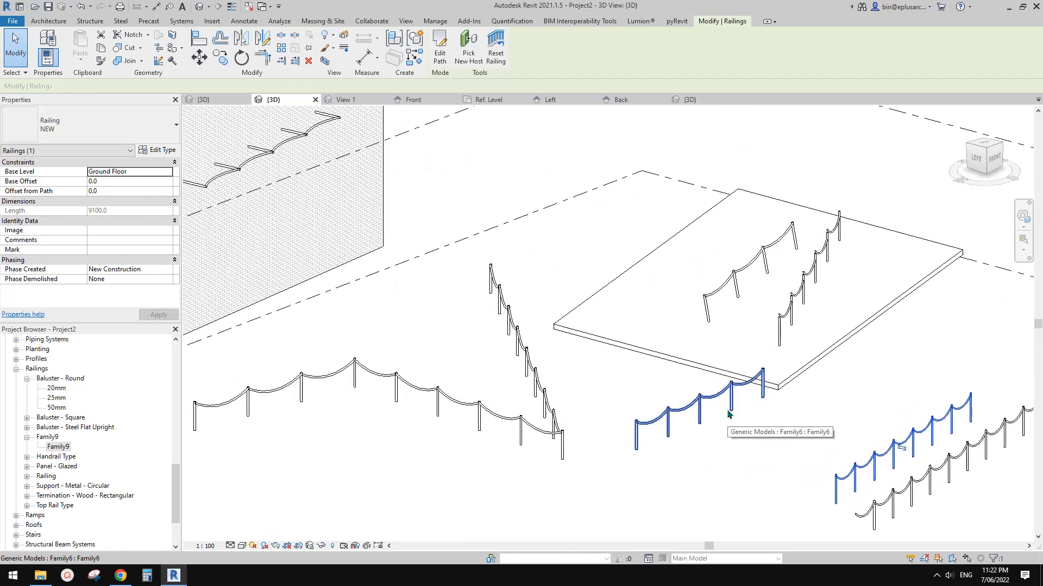